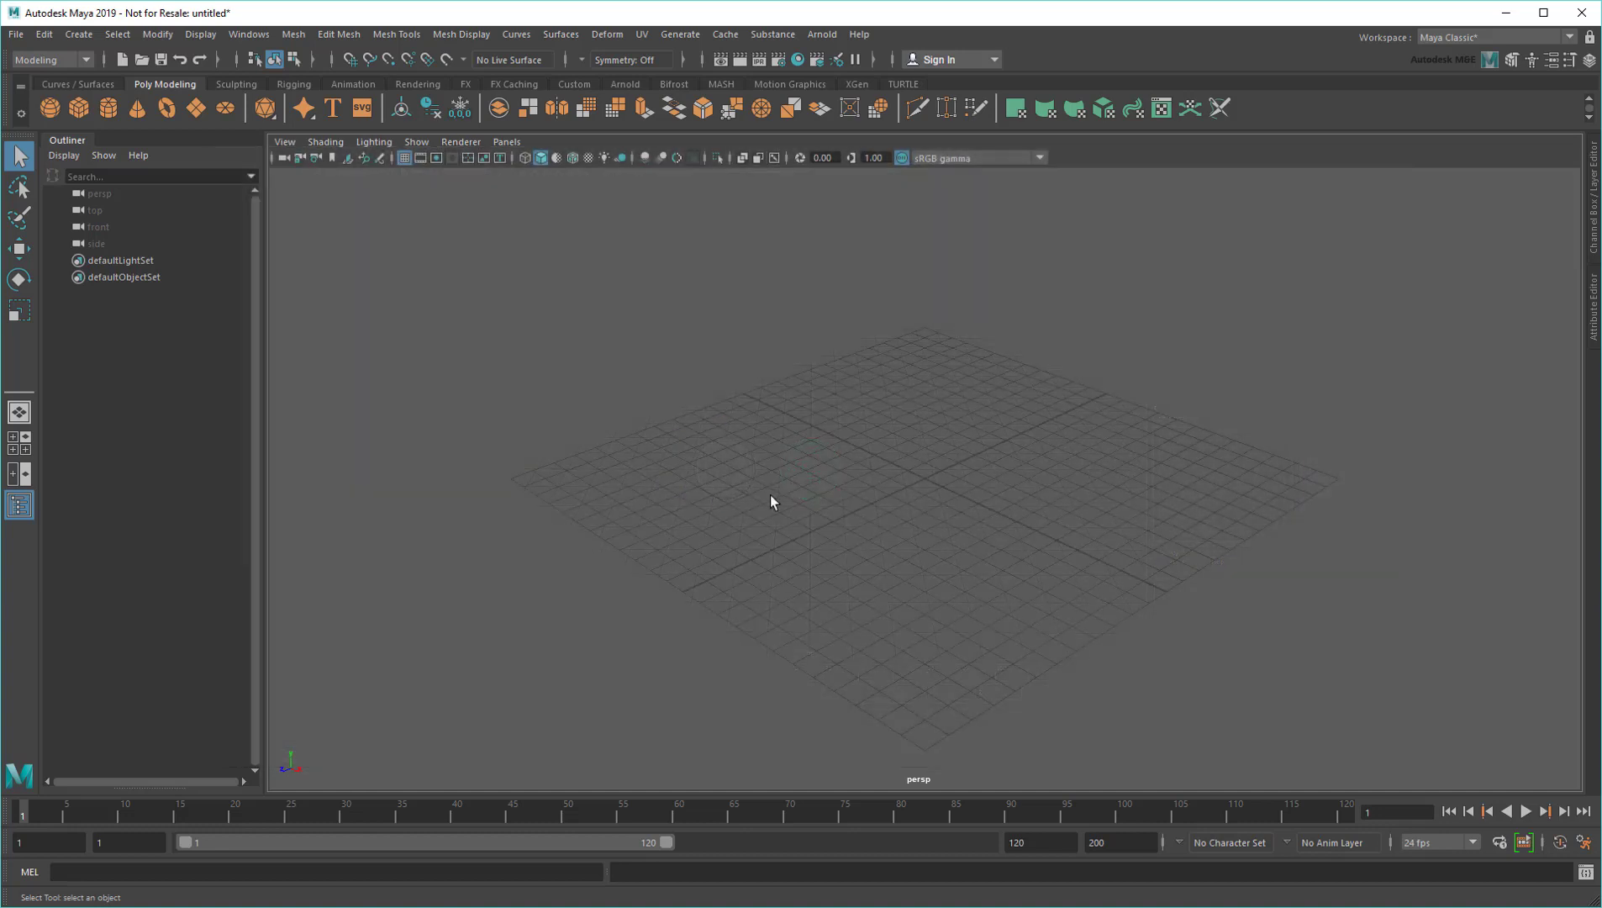
Import the smoke_trail Bifrost example, play its simulation, and select its animated_sphere node
{"action": "left_click", "coordinate": [248, 34]}
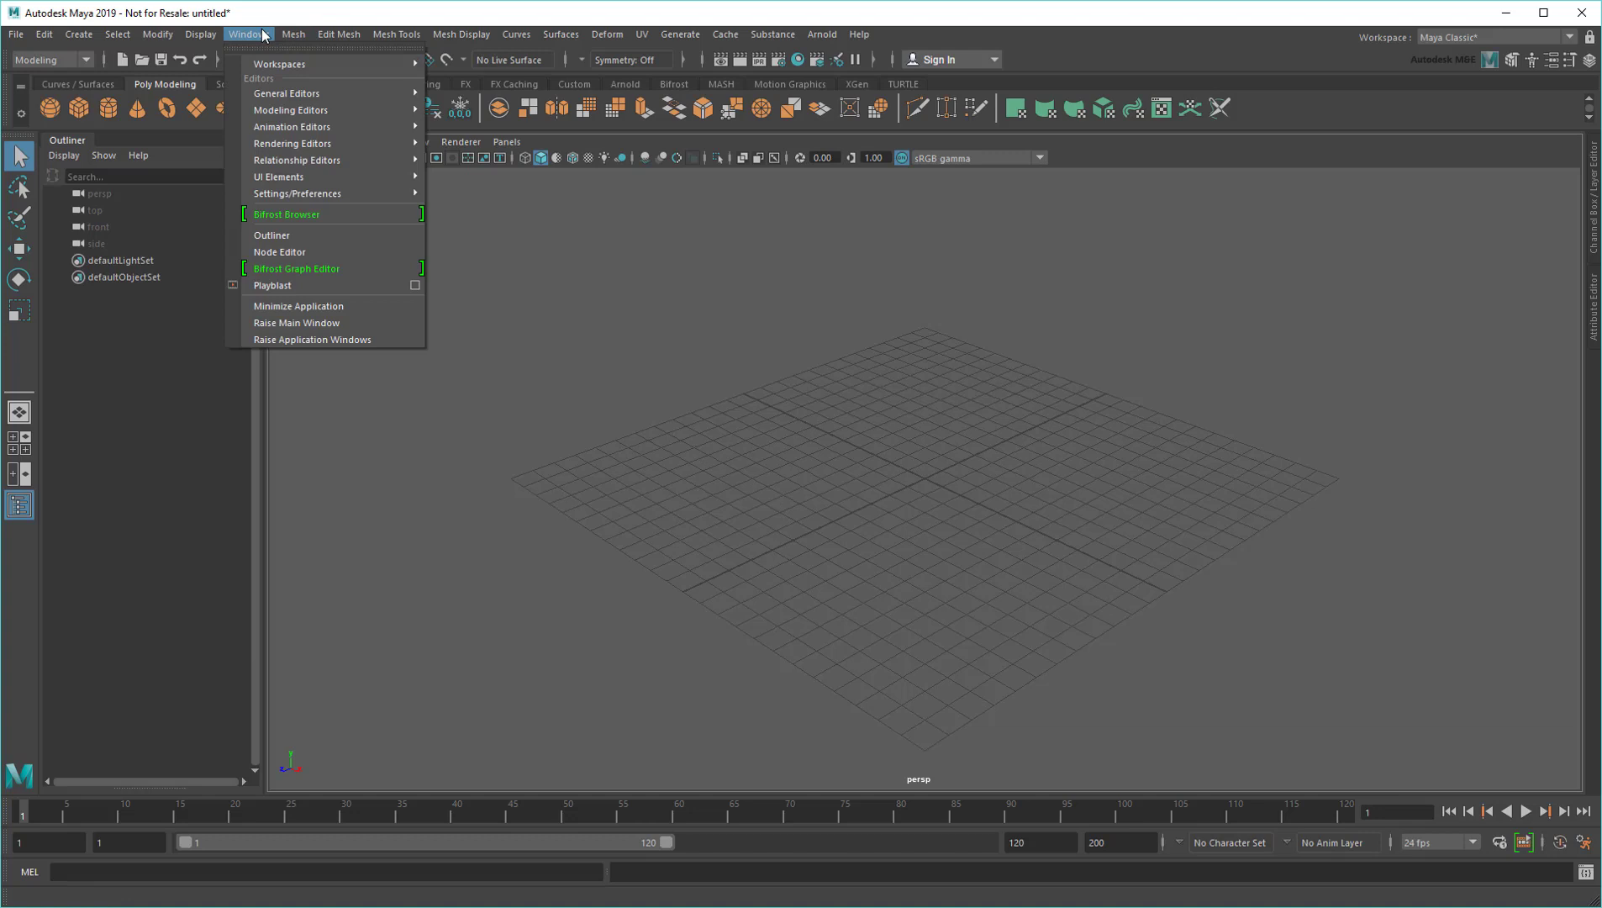
{"action": "left_click", "coordinate": [334, 214]}
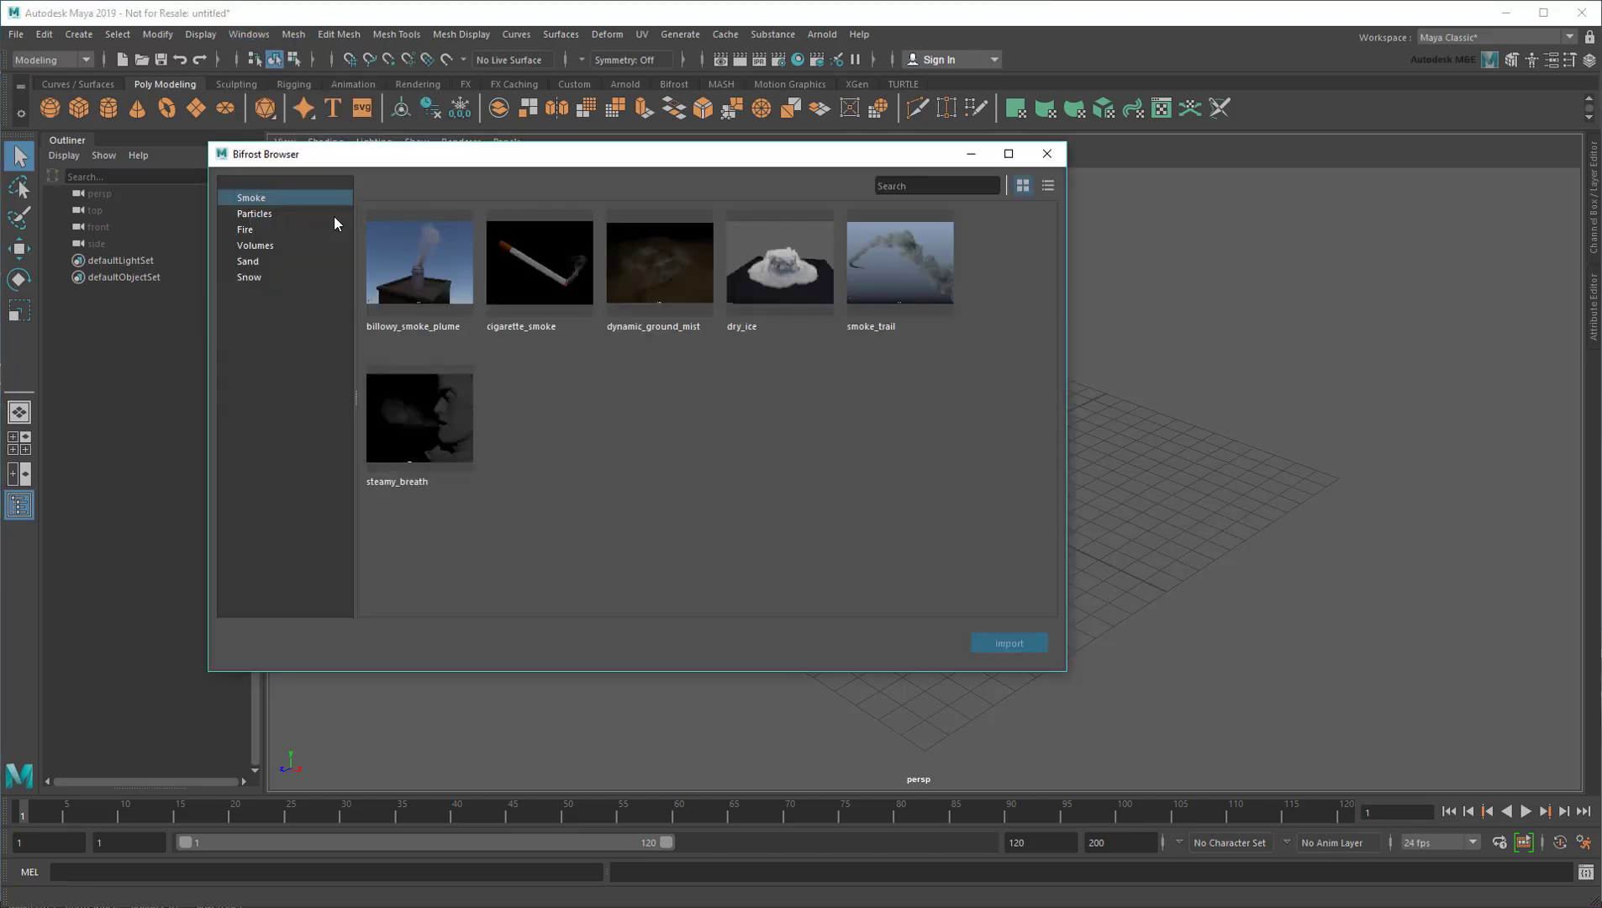
{"action": "left_click", "coordinate": [919, 295]}
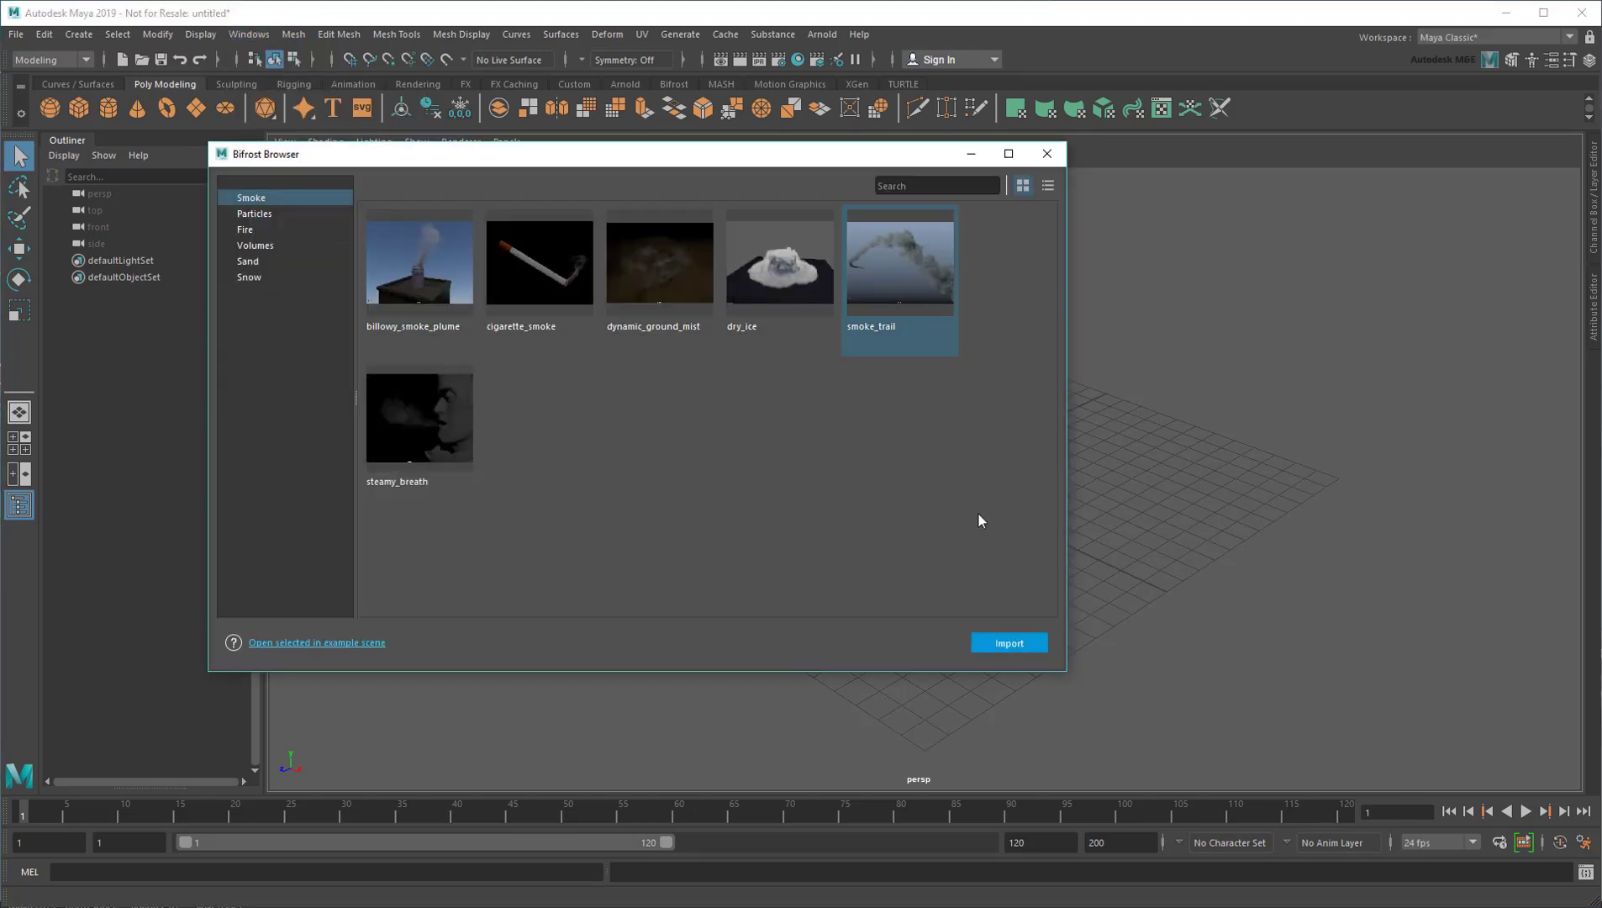
{"action": "left_click", "coordinate": [1008, 643]}
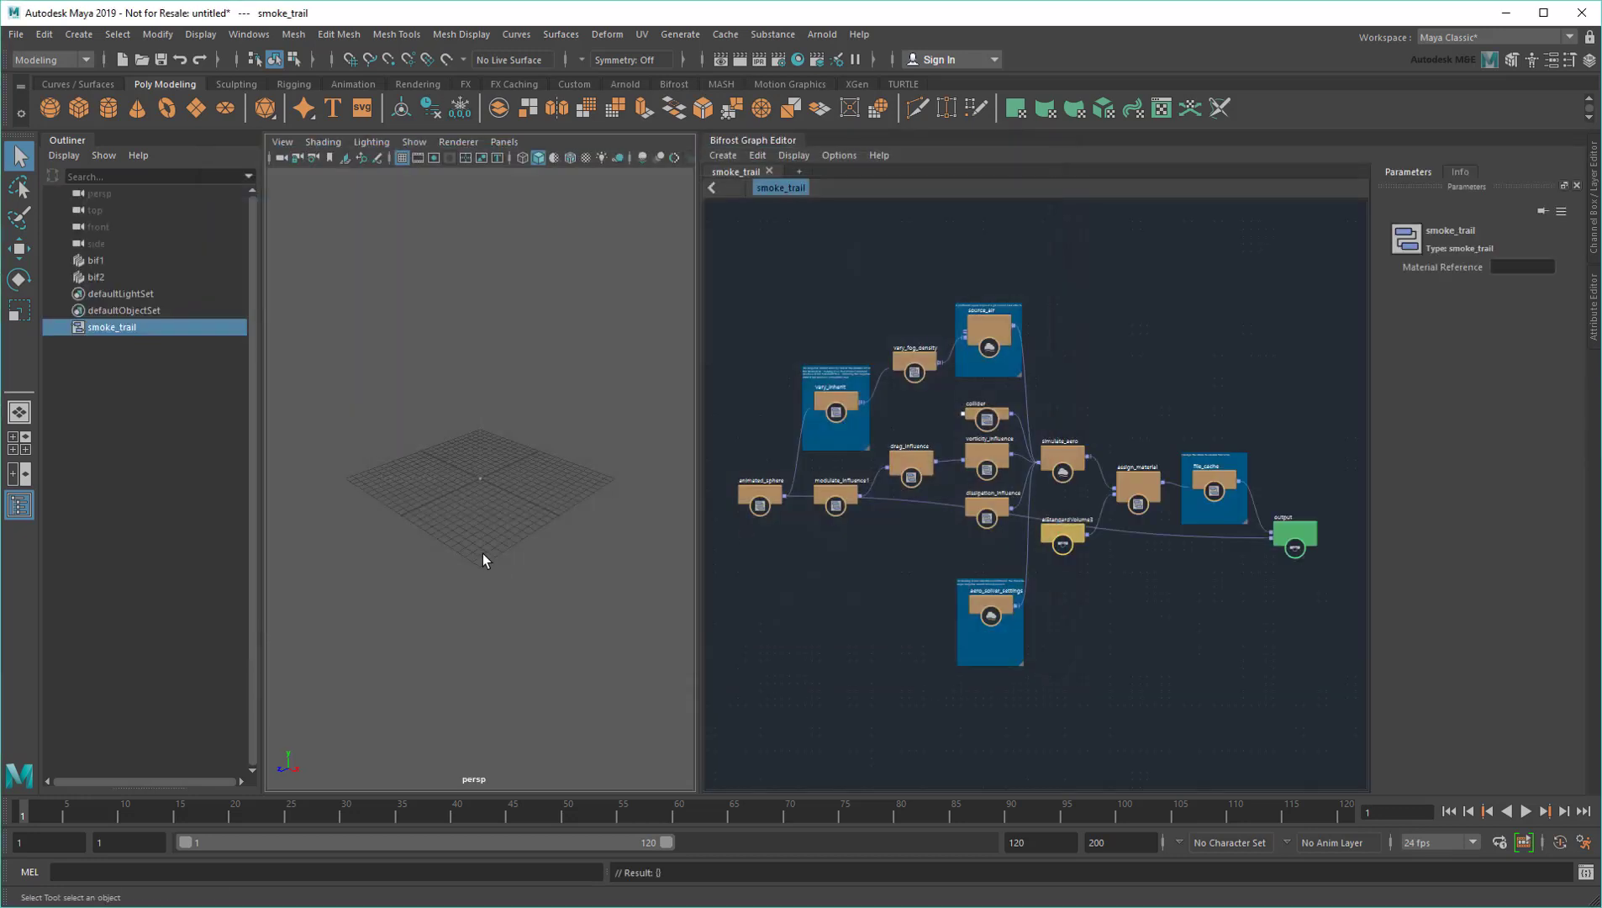
{"action": "key", "text": "f"}
{"action": "left_click", "coordinate": [1526, 812]}
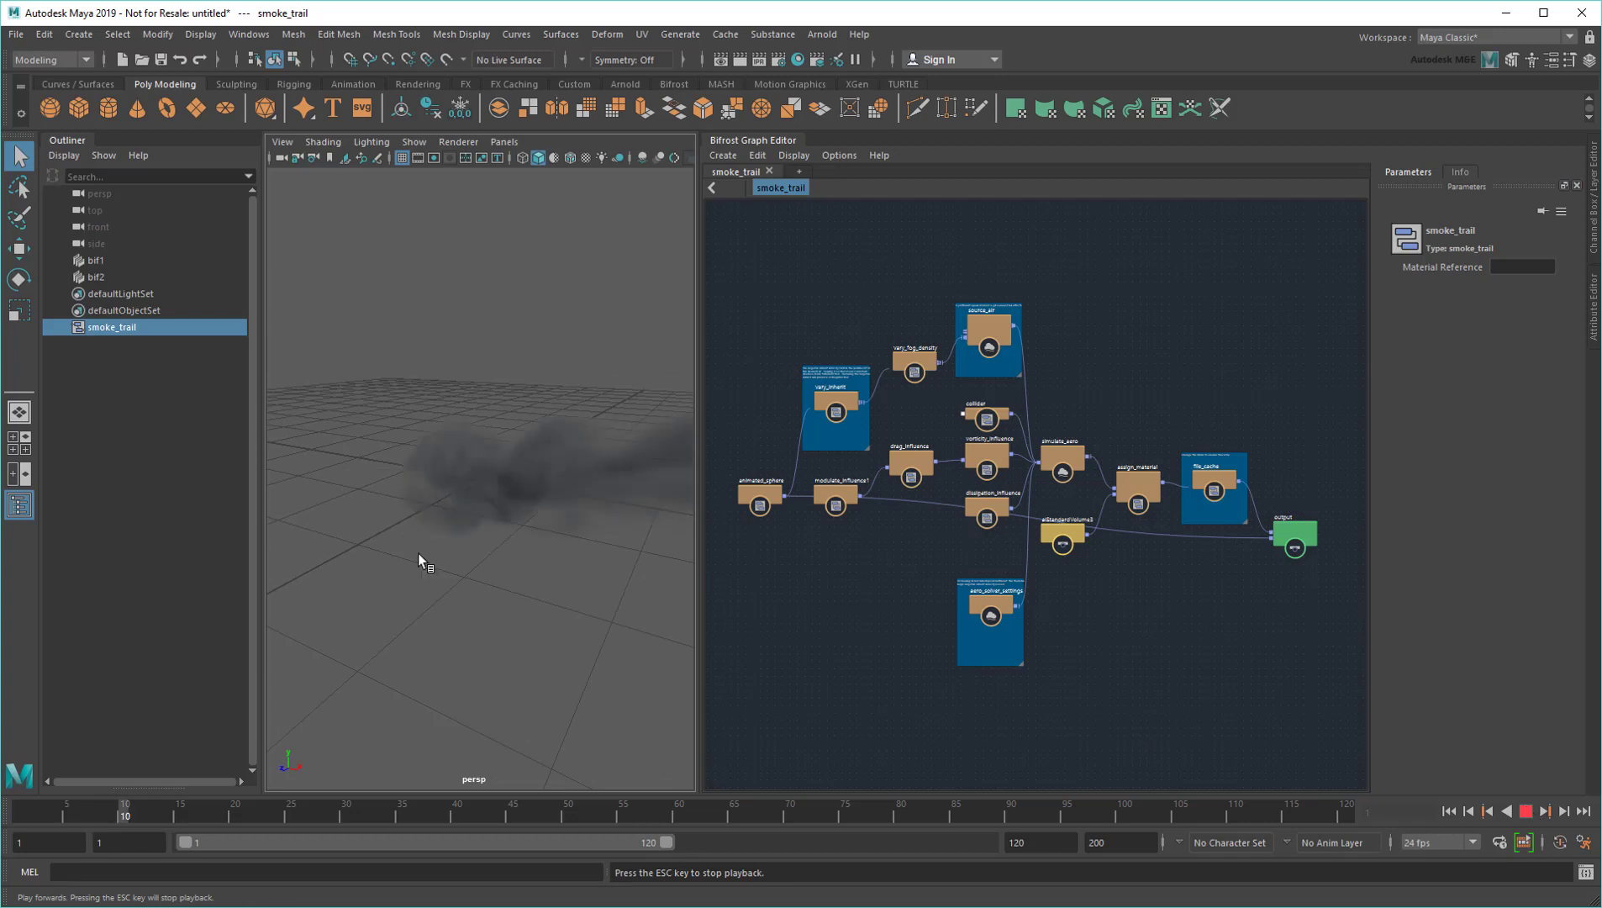
{"action": "key", "text": "Escape"}
{"action": "left_click_drag", "start_coordinate": [504, 569], "coordinate": [560, 565], "text": "alt"}
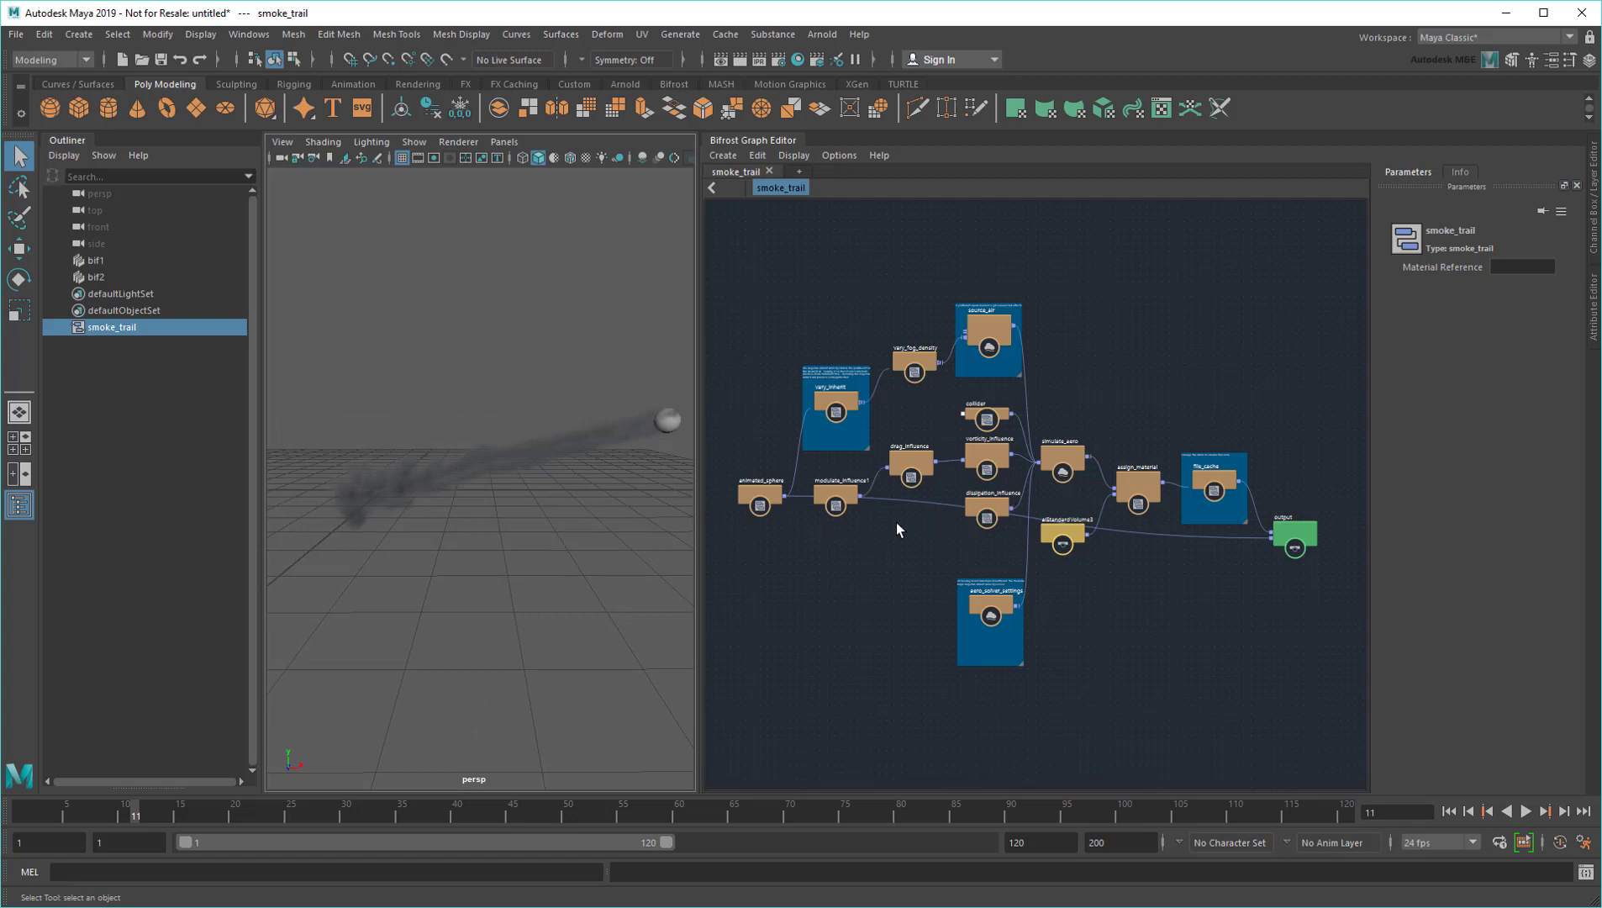
{"action": "scroll", "coordinate": [883, 547], "scroll_direction": "up", "scroll_amount": 3}
{"action": "scroll", "coordinate": [881, 549], "scroll_direction": "up", "scroll_amount": 3}
{"action": "scroll", "coordinate": [881, 549], "scroll_direction": "up", "scroll_amount": 3}
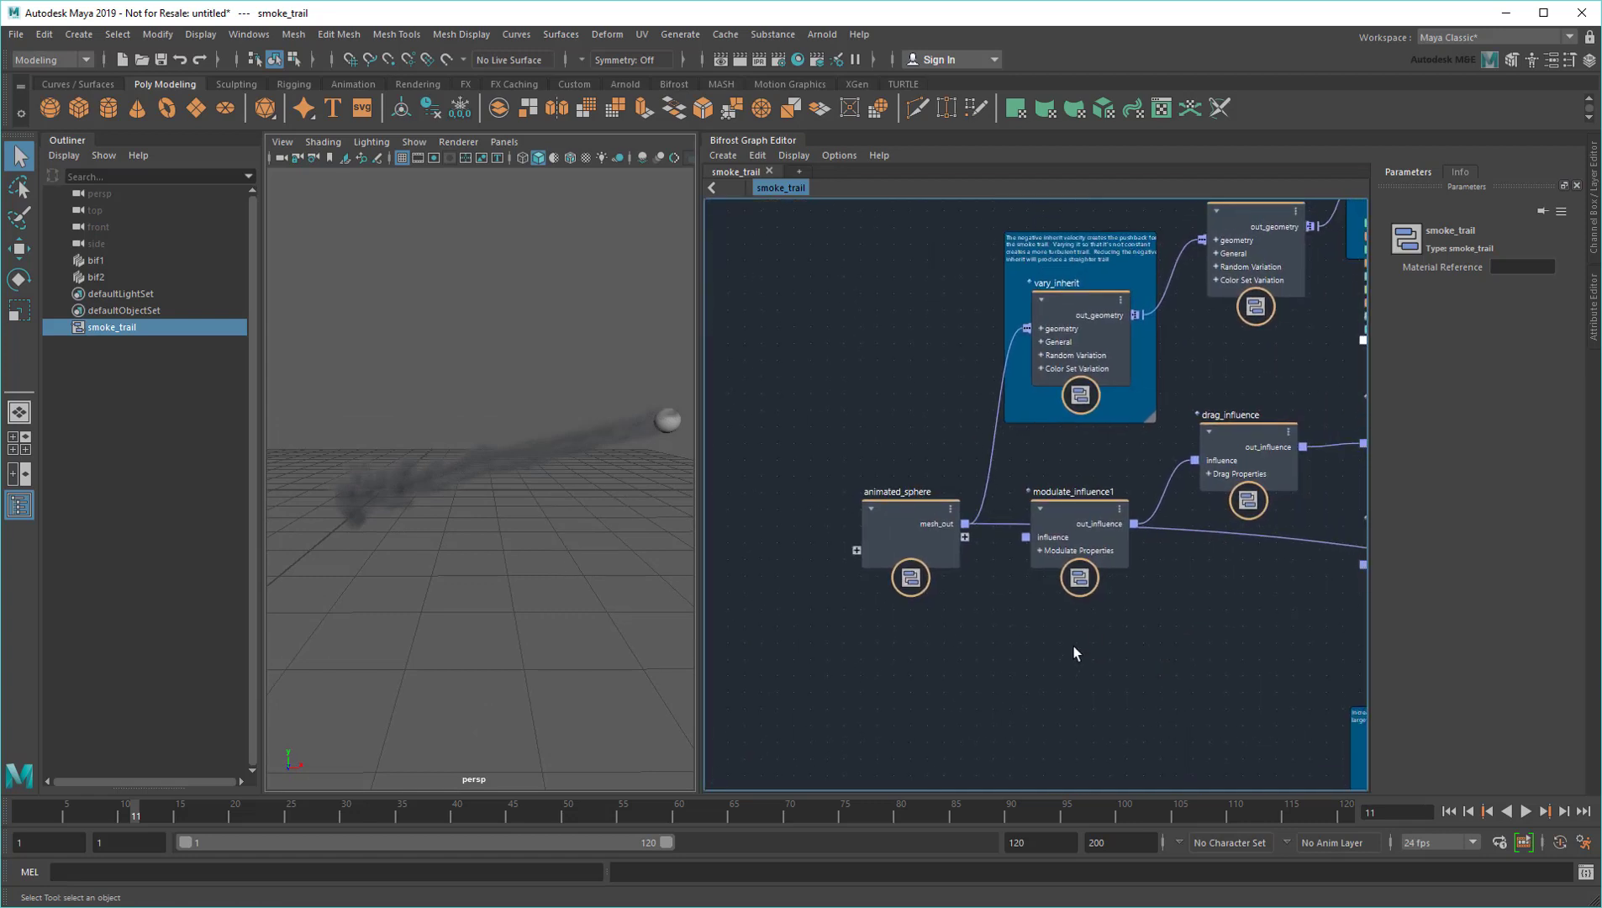
{"action": "middle_click_drag", "start_coordinate": [1213, 616], "coordinate": [1098, 700], "text": "alt"}
{"action": "left_click", "coordinate": [857, 554]}
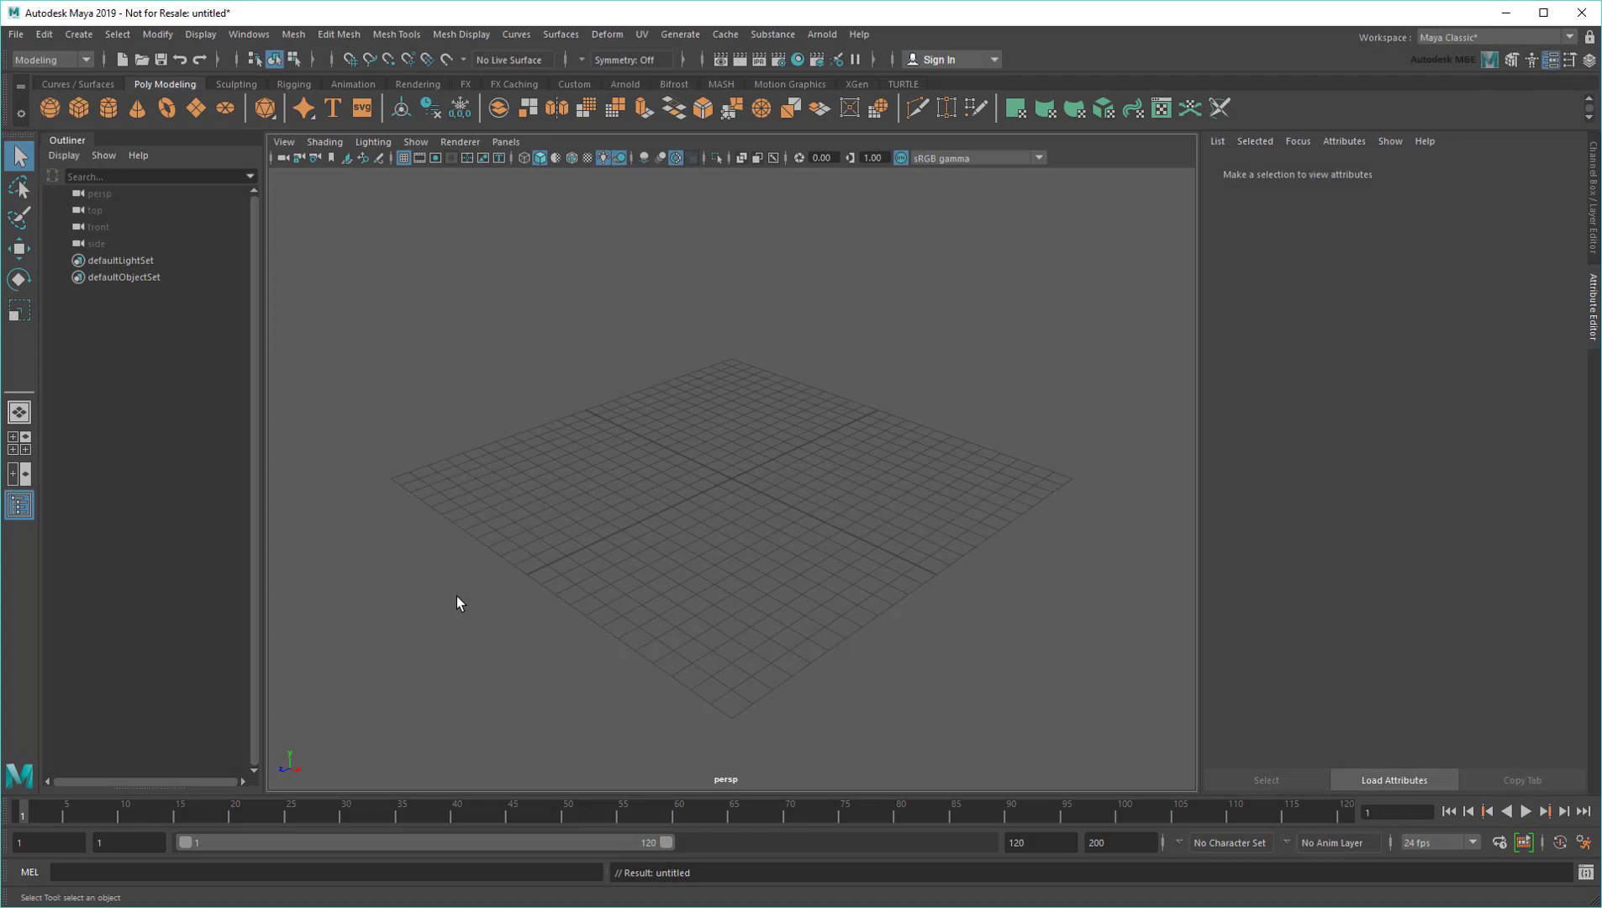
Load trilobotCrash.ma from the Bifrost Fluids examples and play its splash to frame 60
{"action": "left_click", "coordinate": [249, 34]}
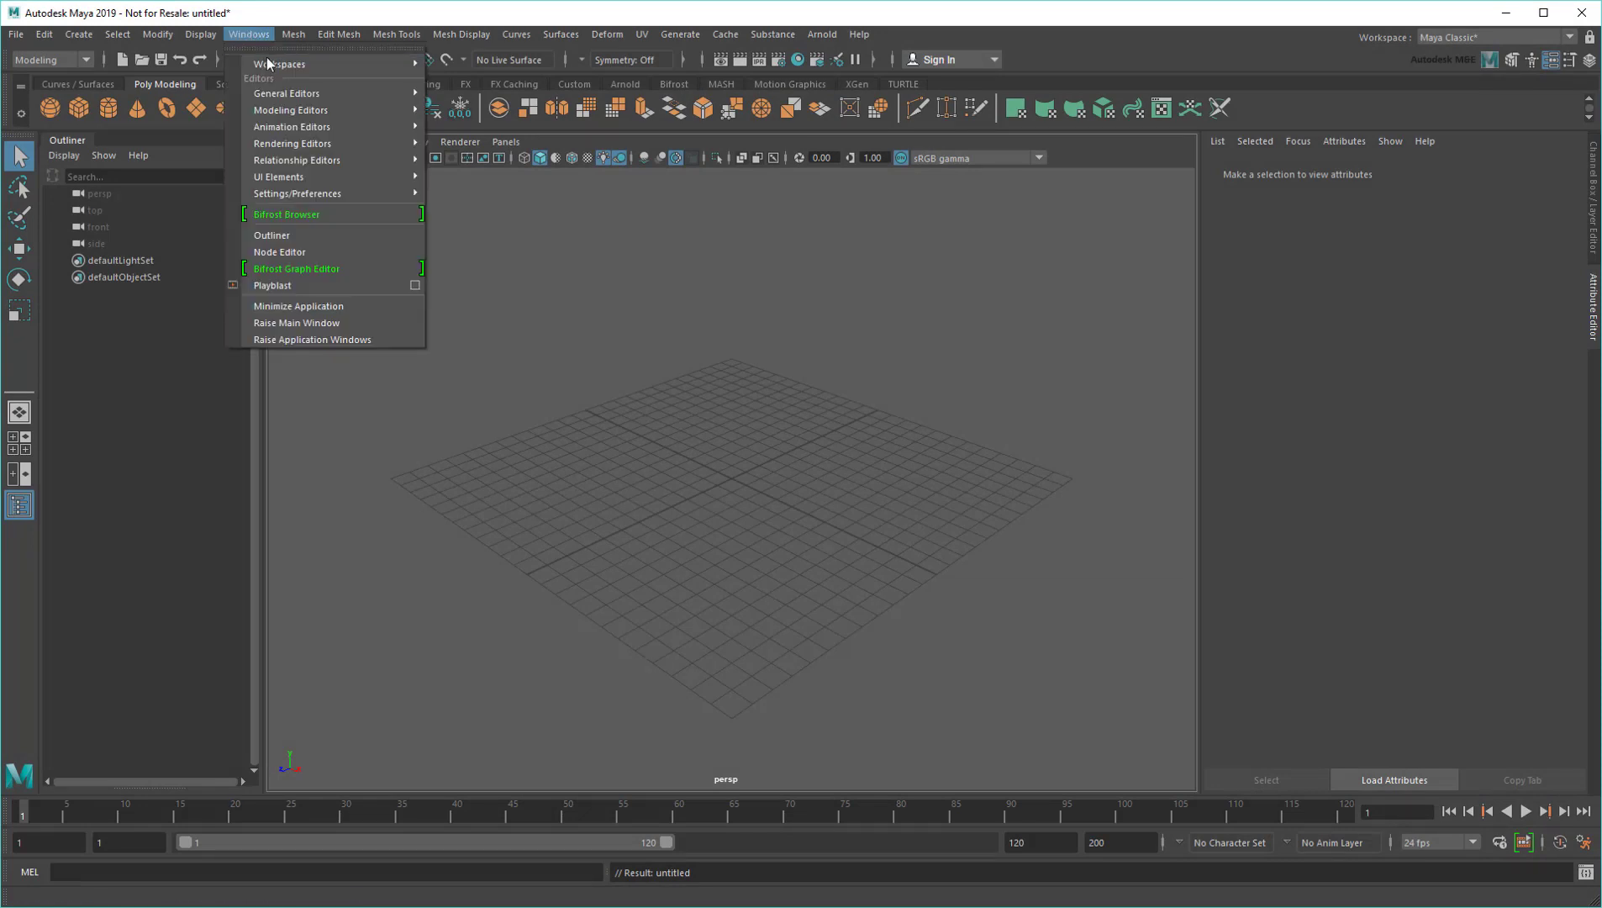
{"action": "left_click", "coordinate": [482, 140]}
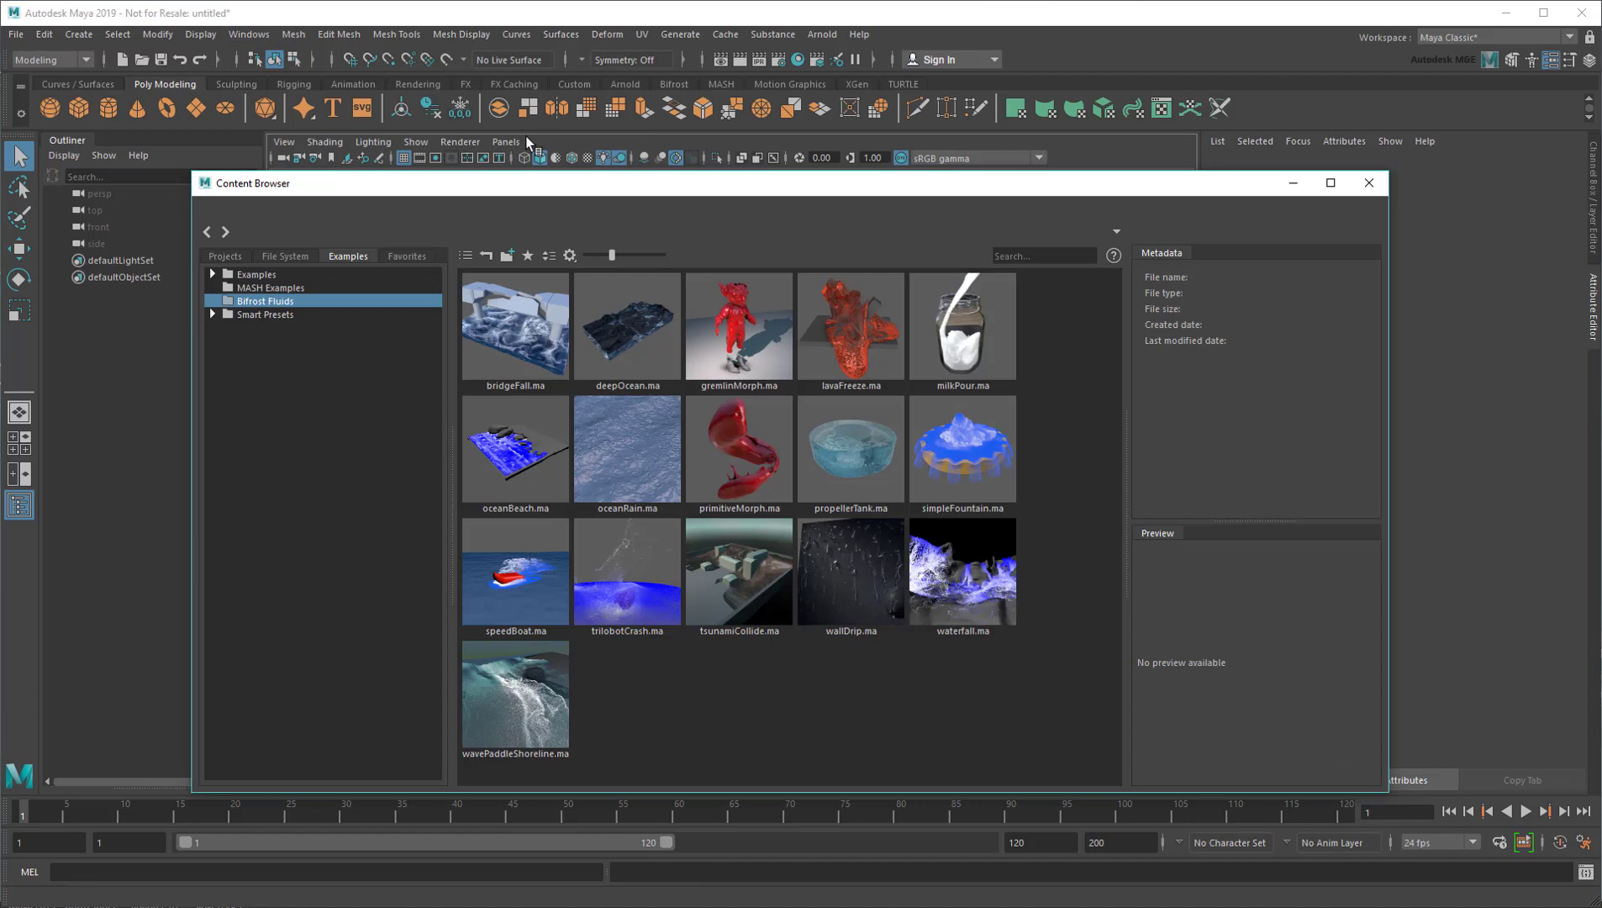
{"action": "left_click", "coordinate": [627, 587]}
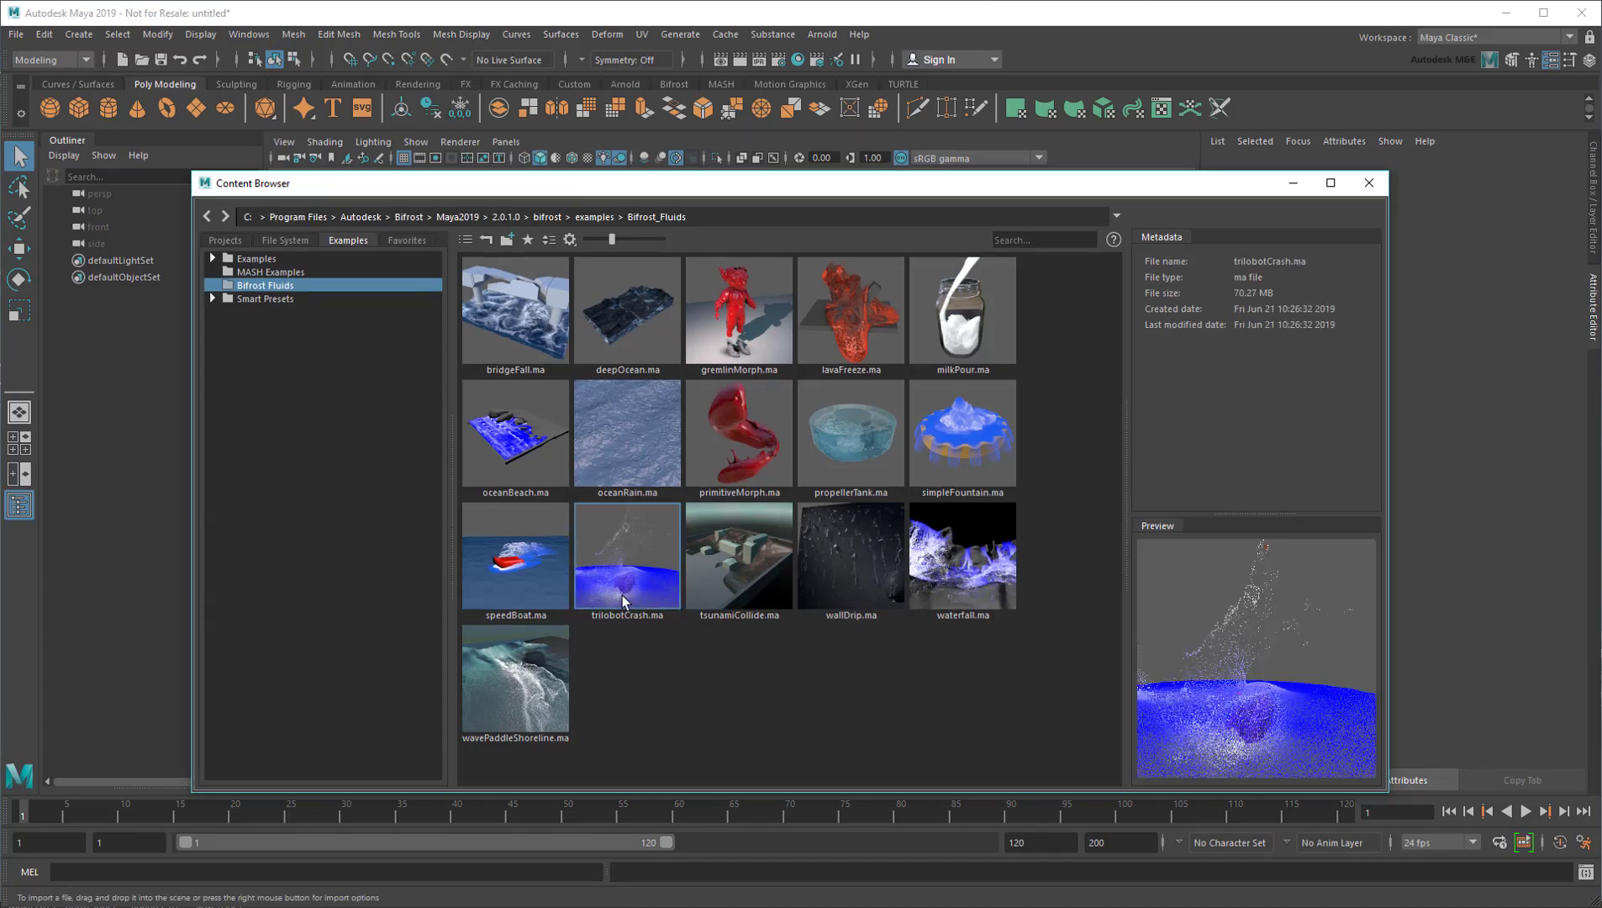
{"action": "double_click", "coordinate": [623, 595]}
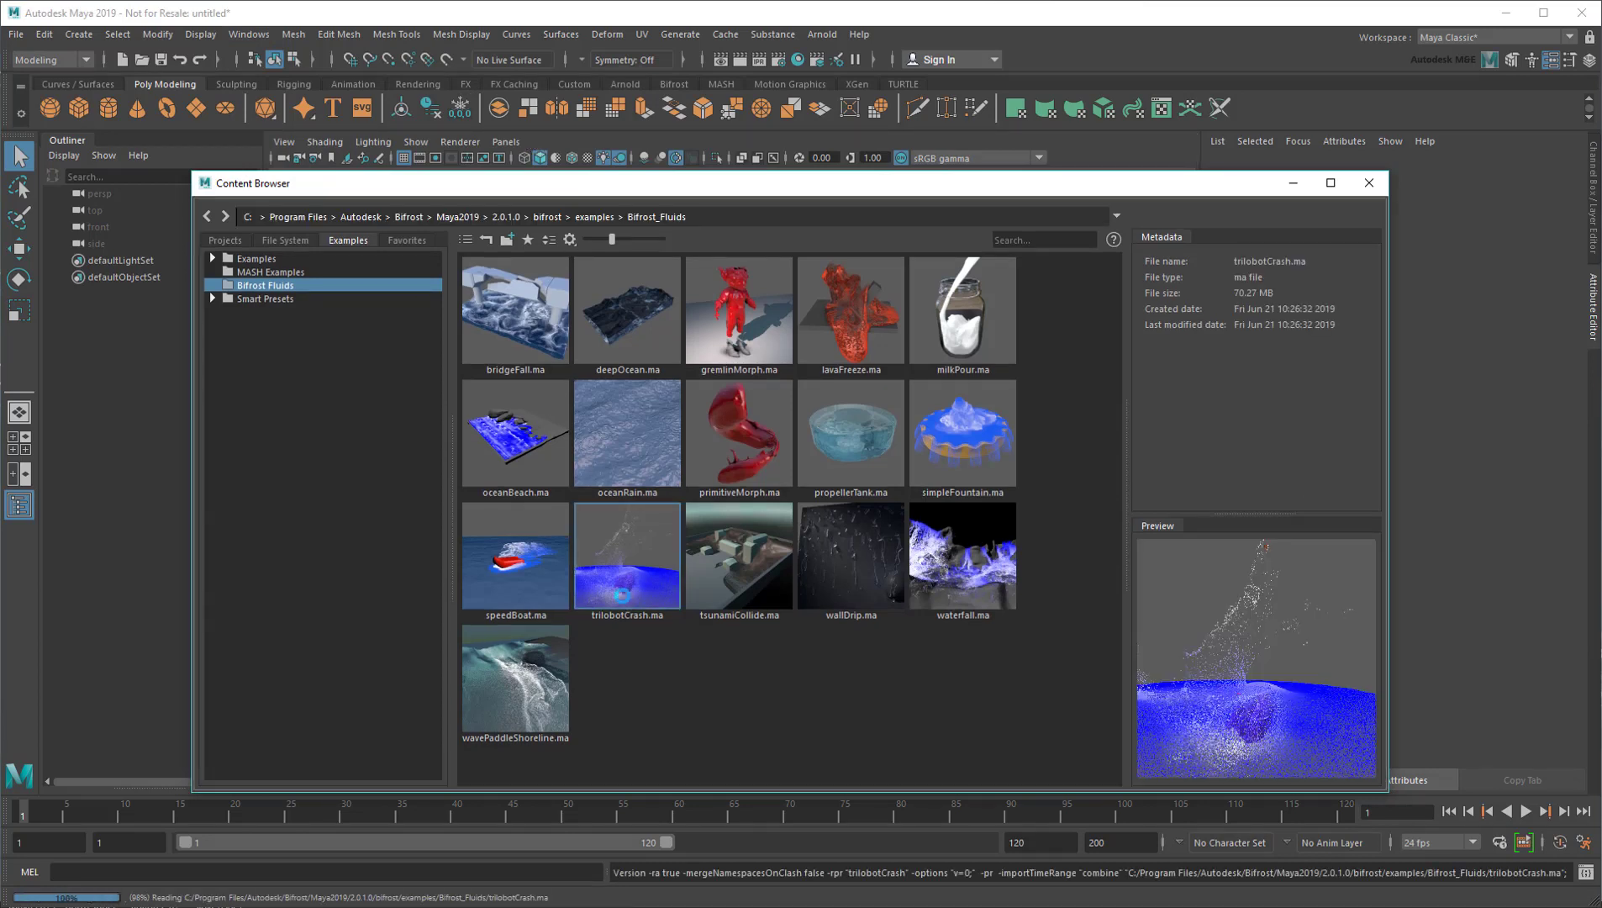
{"action": "left_click", "coordinate": [1368, 183]}
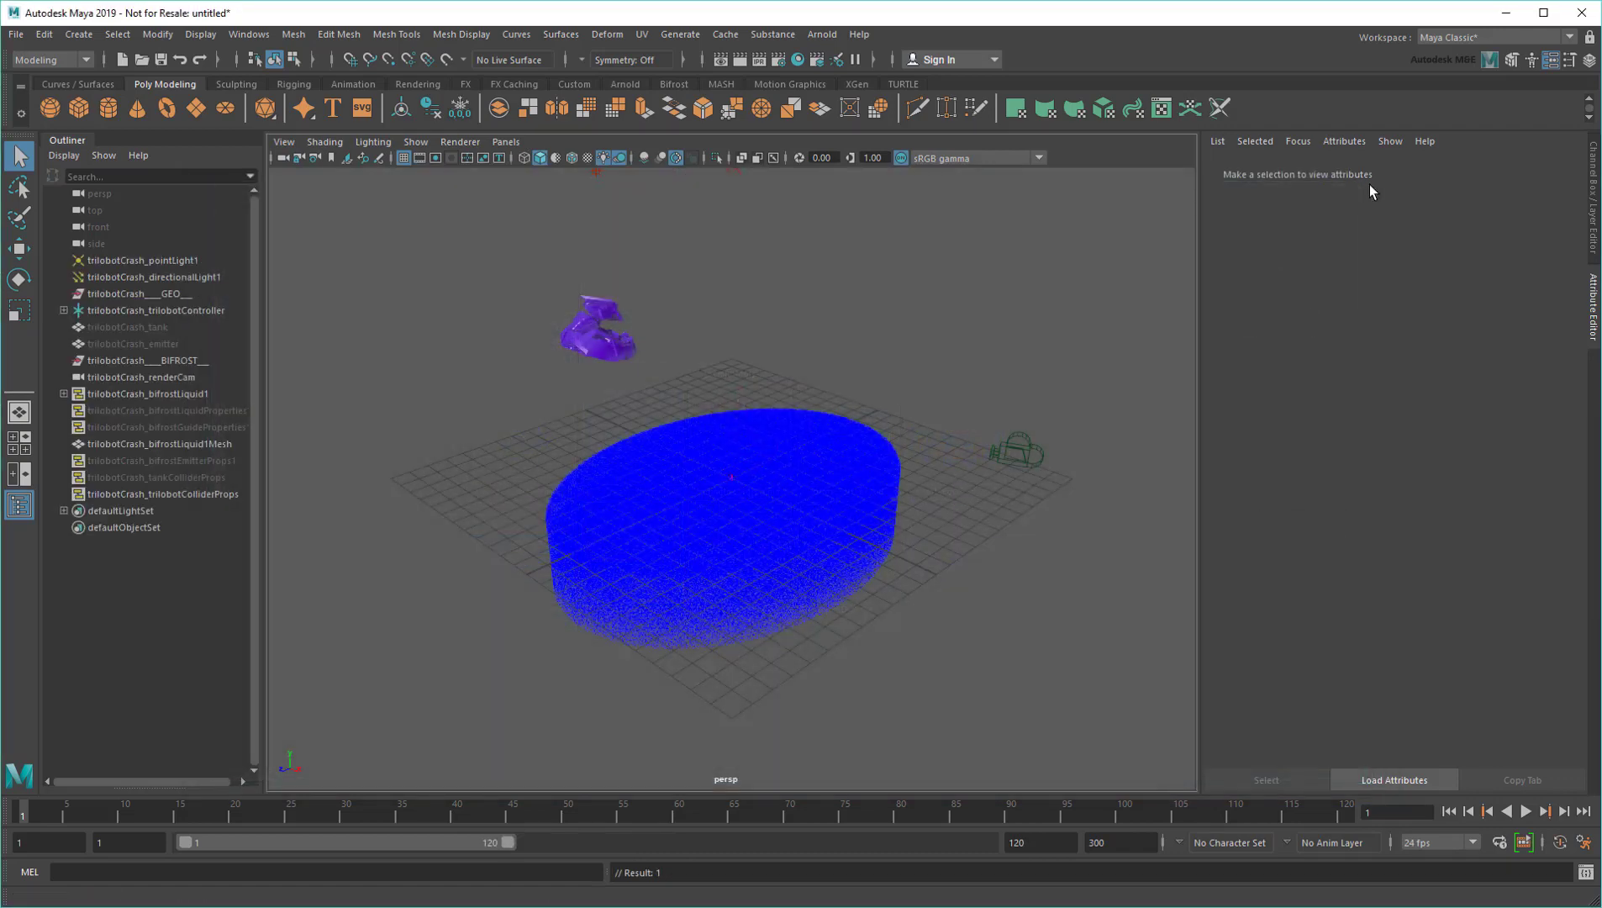
{"action": "left_click_drag", "start_coordinate": [1015, 439], "coordinate": [876, 513], "text": "alt"}
{"action": "right_click_drag", "start_coordinate": [863, 513], "coordinate": [834, 612], "text": "alt"}
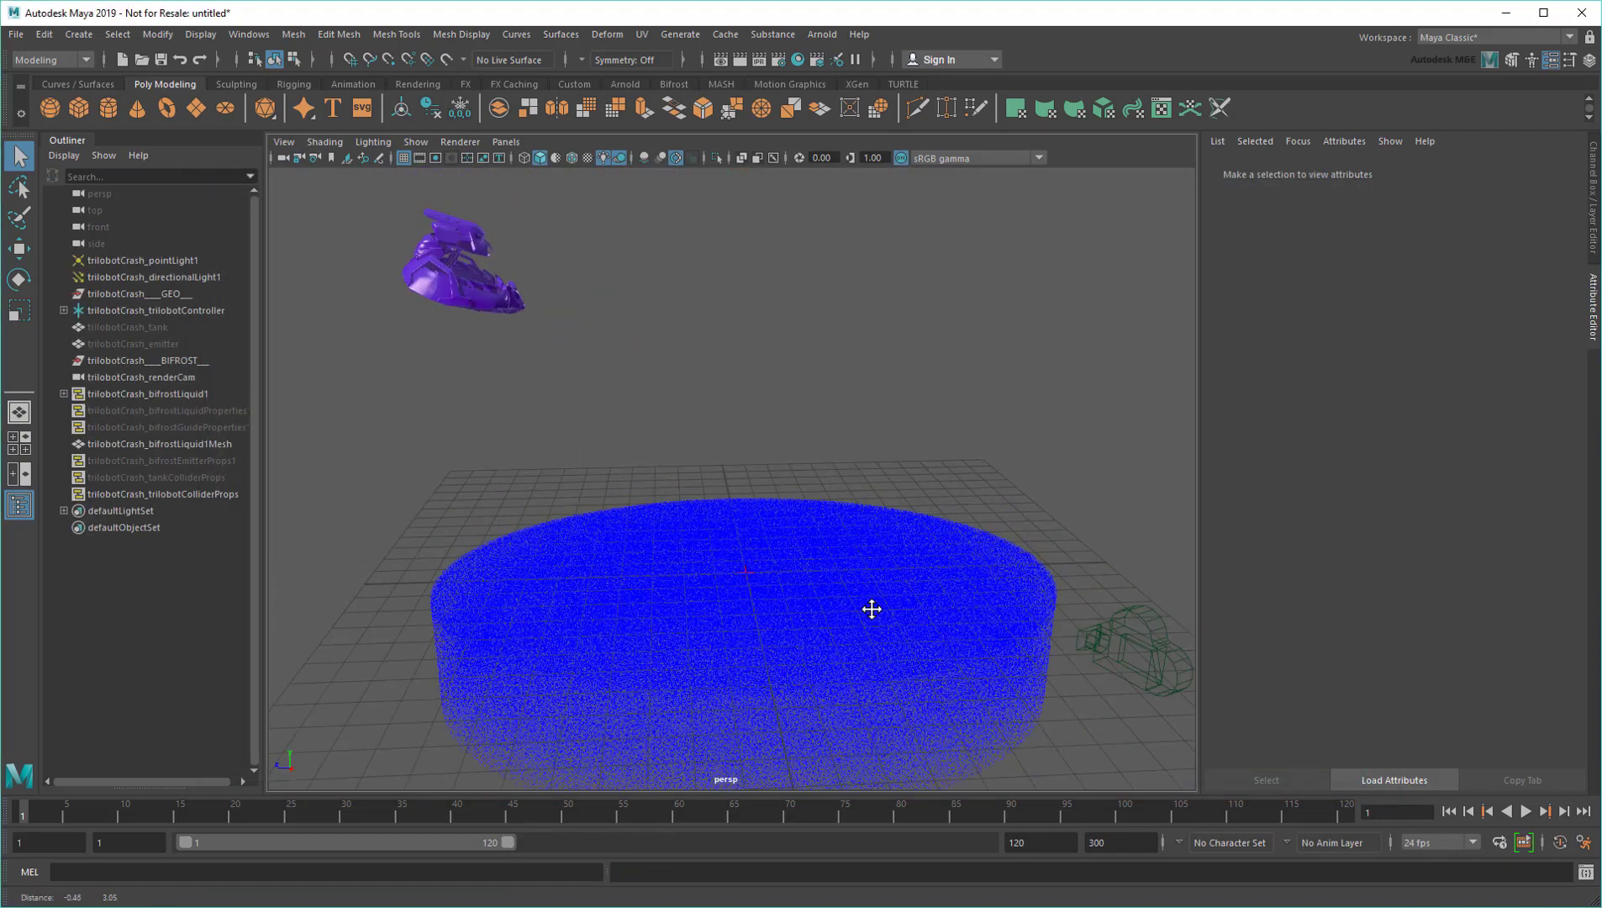
{"action": "left_click", "coordinate": [1525, 811]}
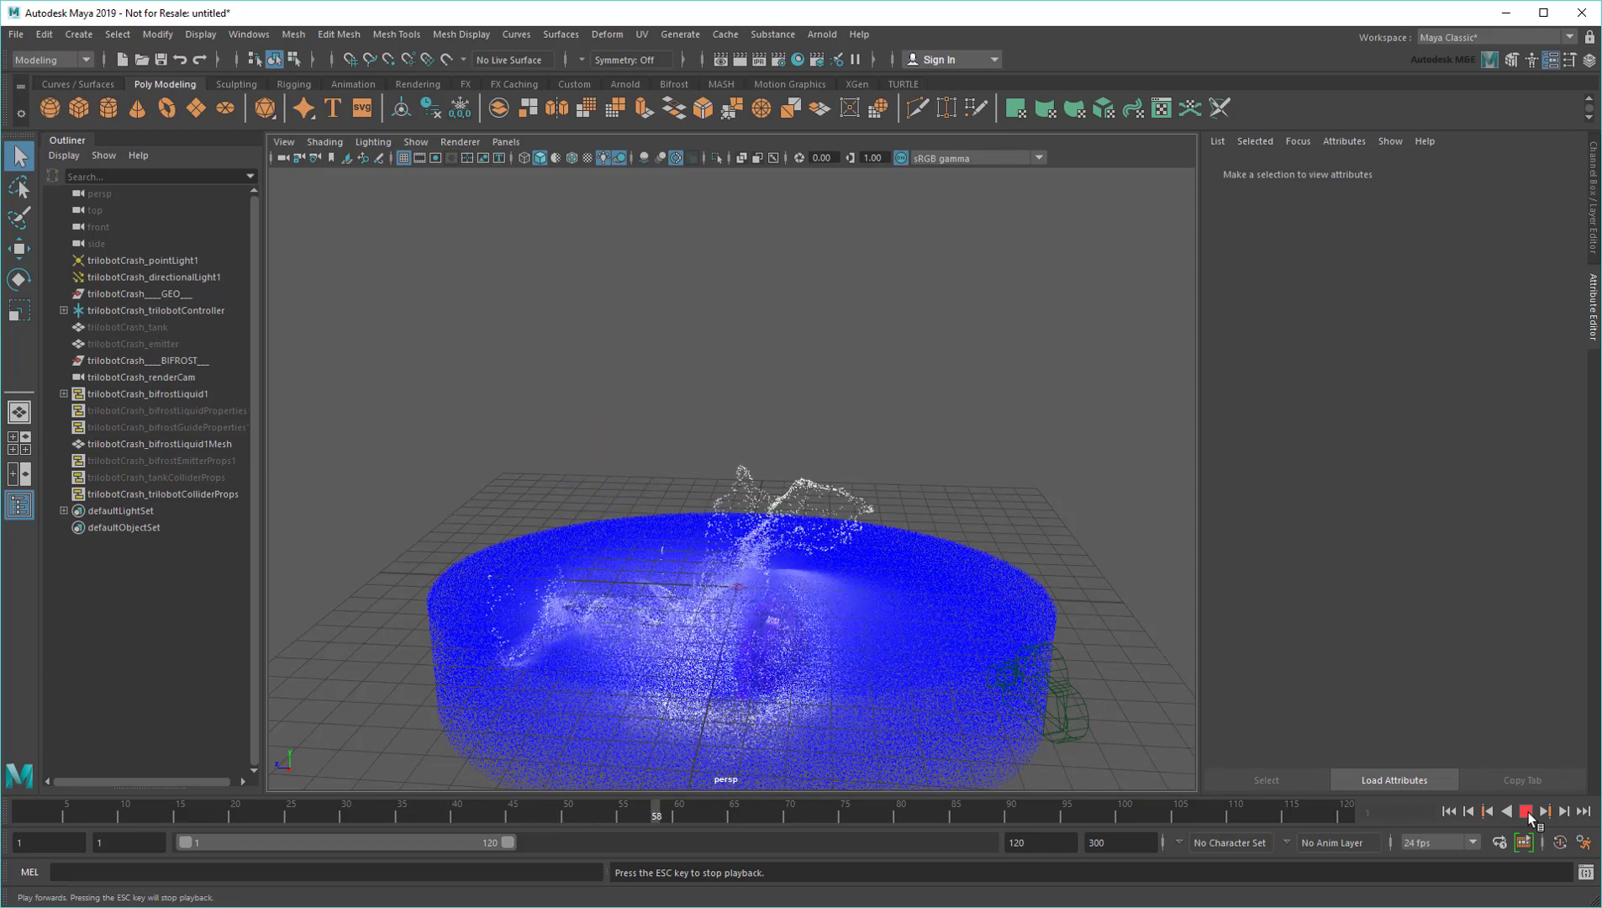
Stop playback, disable trilobotCrash_bifrostLiquid1, and rewind the timeline to frame 1
{"action": "left_click", "coordinate": [1529, 812]}
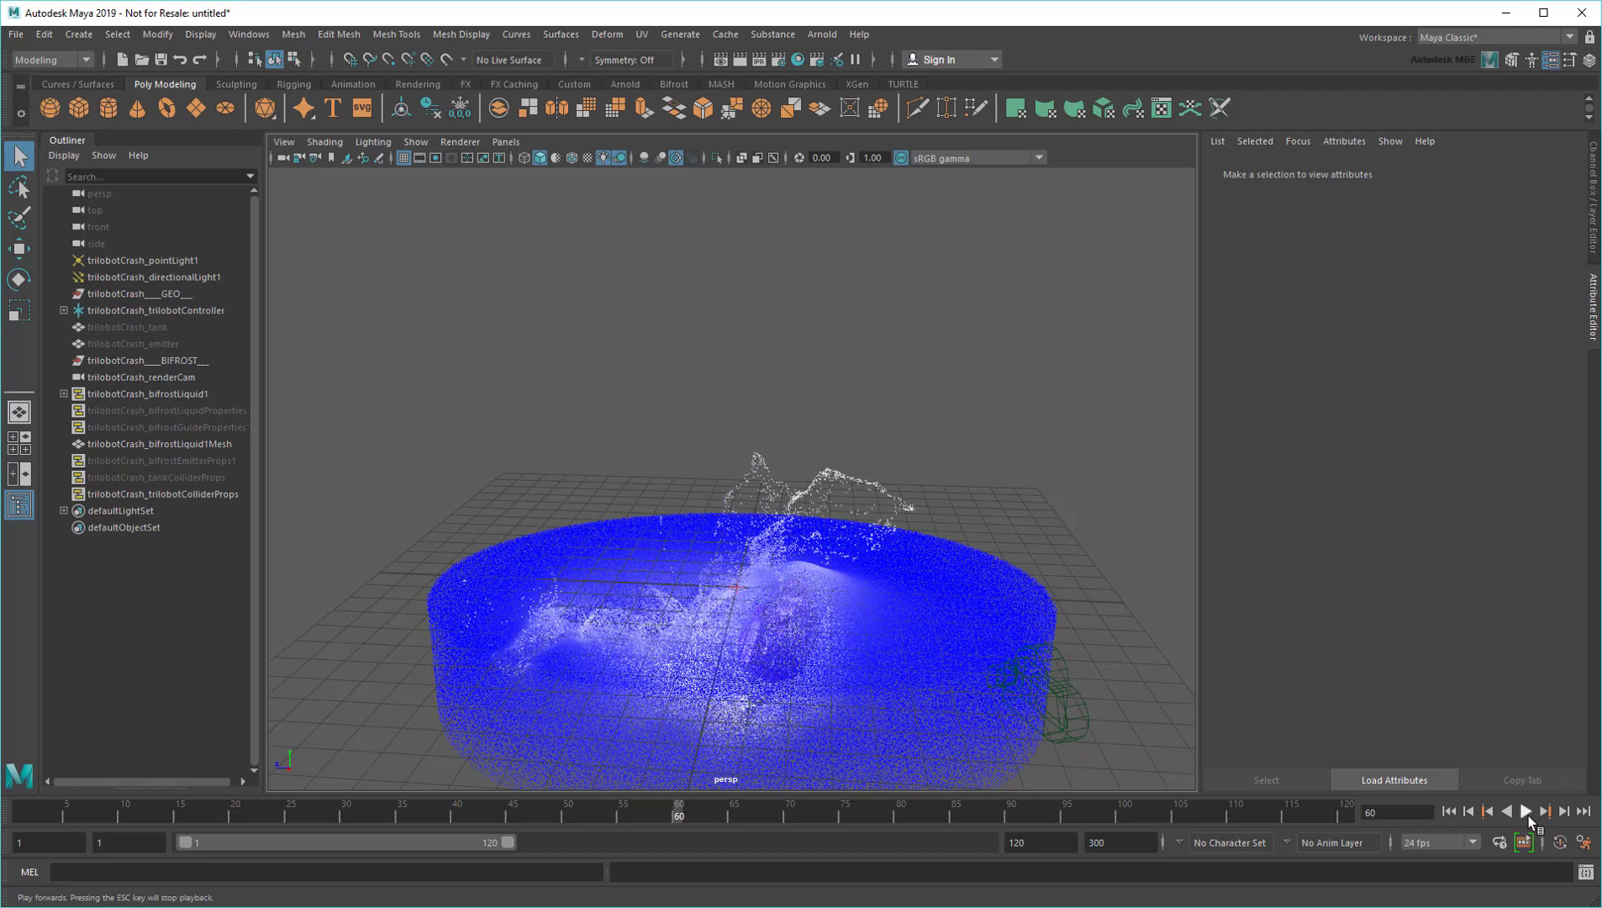
{"action": "left_click", "coordinate": [200, 394]}
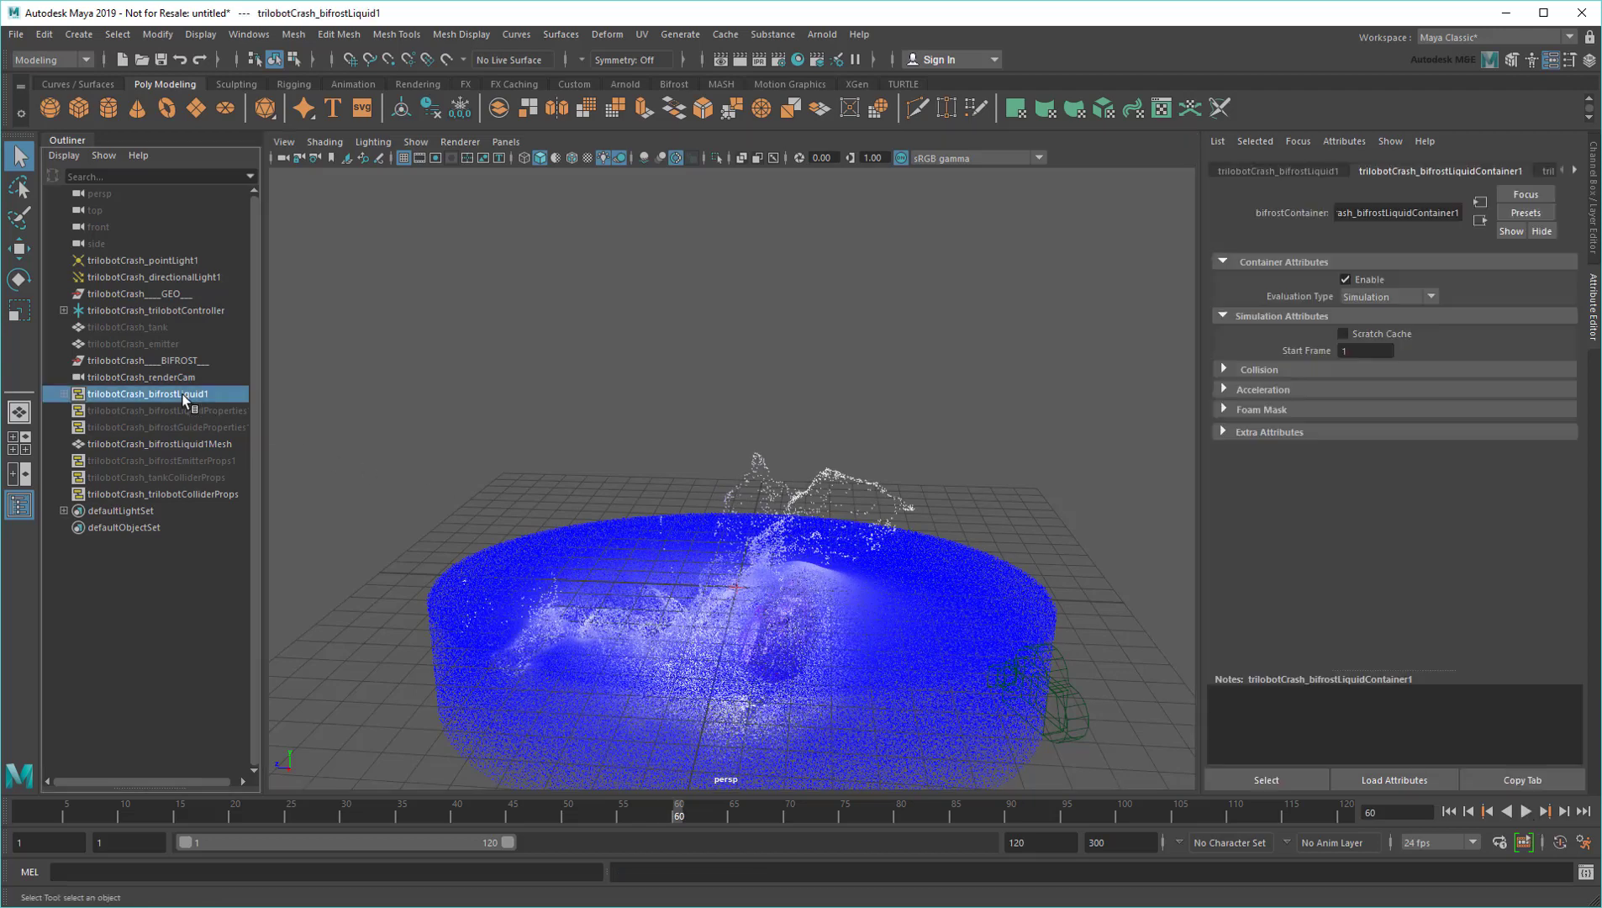
{"action": "left_click", "coordinate": [1371, 280]}
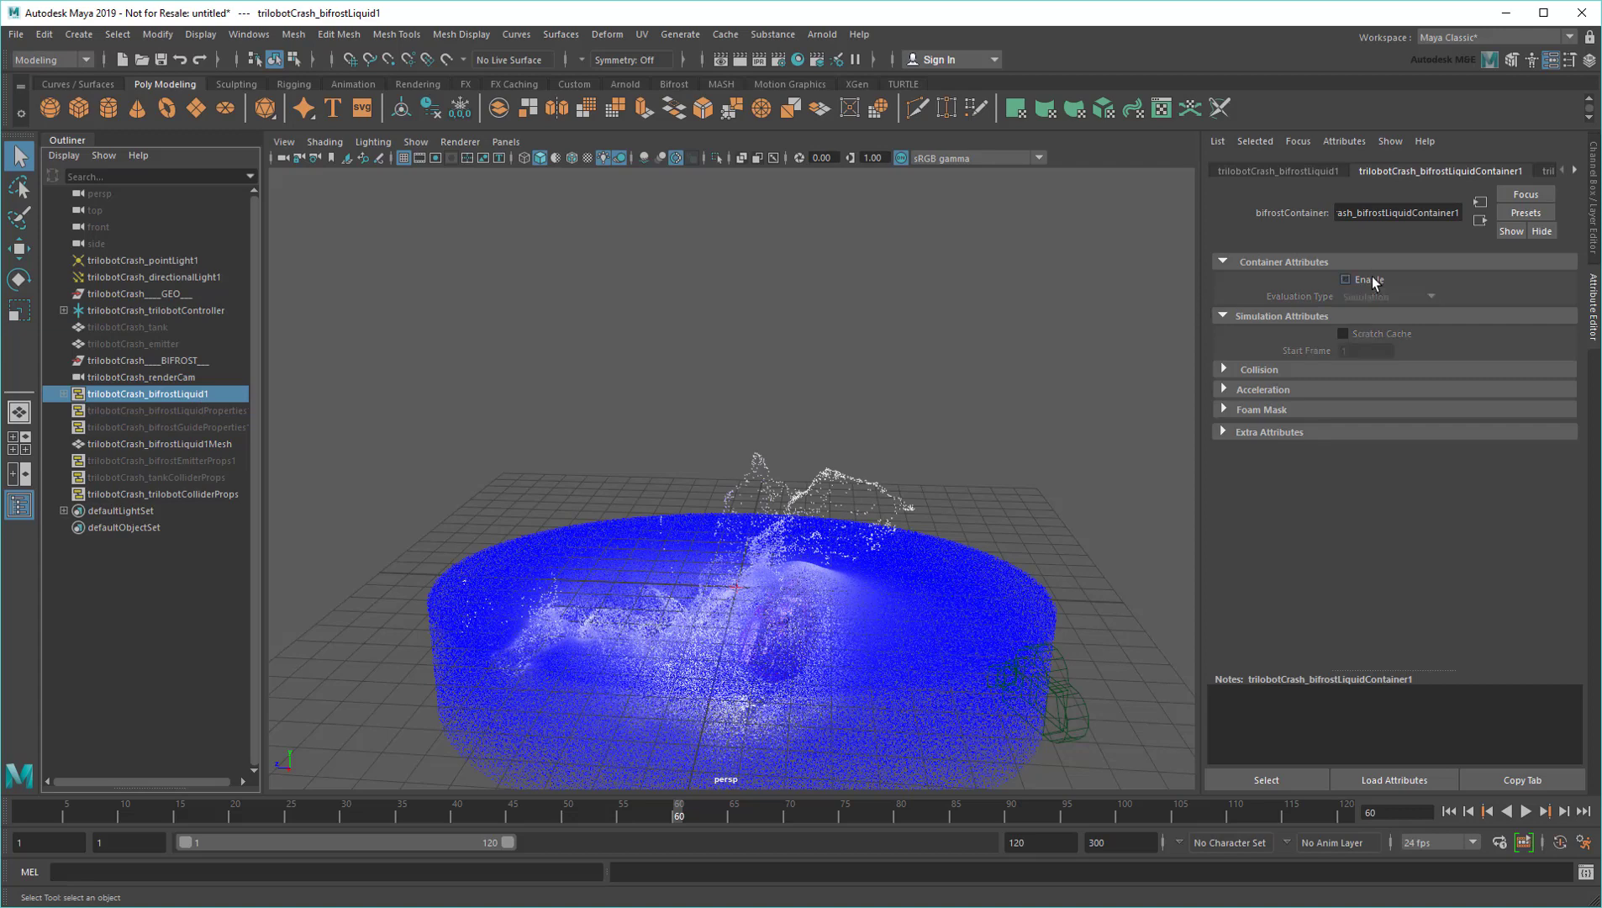
{"action": "left_click", "coordinate": [1451, 811]}
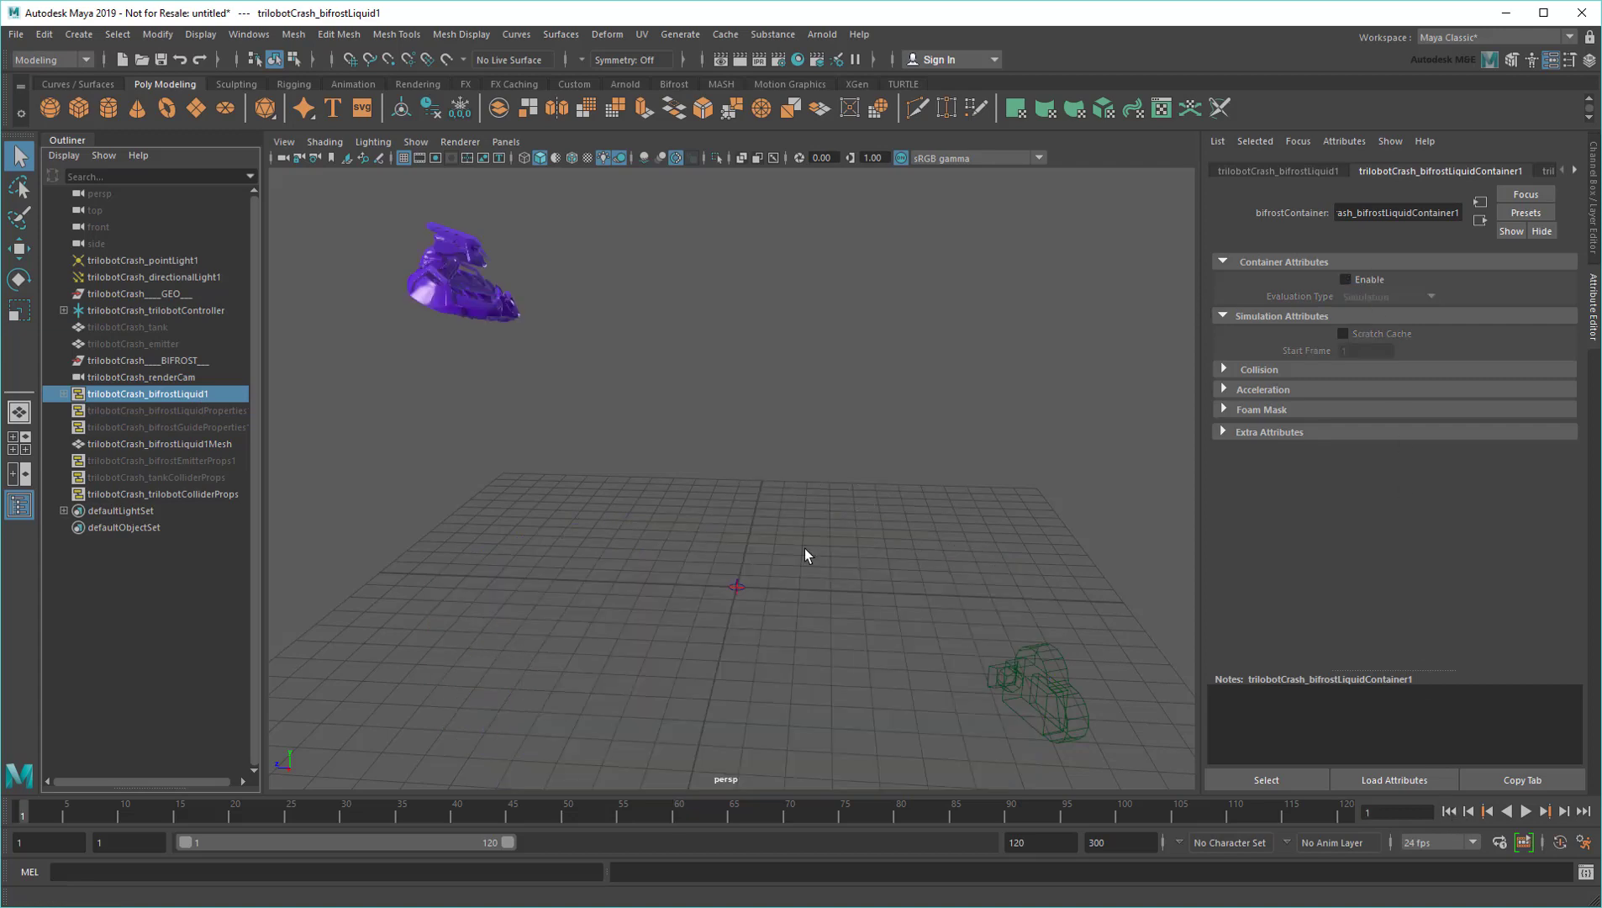
{"action": "right_click_drag", "start_coordinate": [705, 511], "coordinate": [757, 627], "text": "alt"}
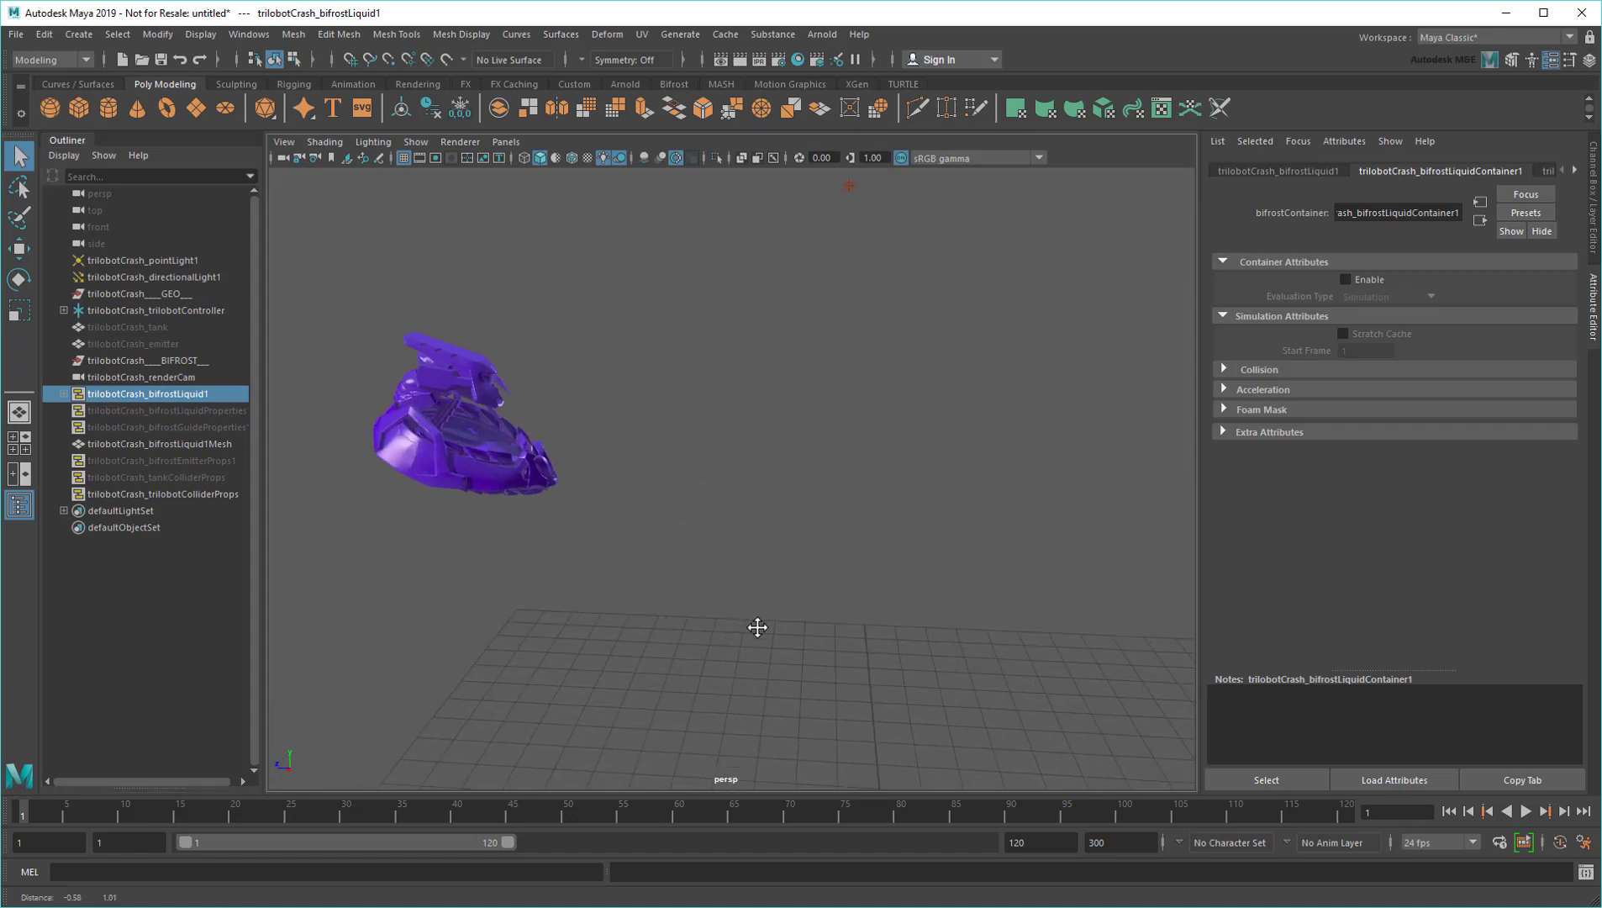
{"action": "left_click_drag", "start_coordinate": [758, 627], "coordinate": [788, 612], "text": "alt"}
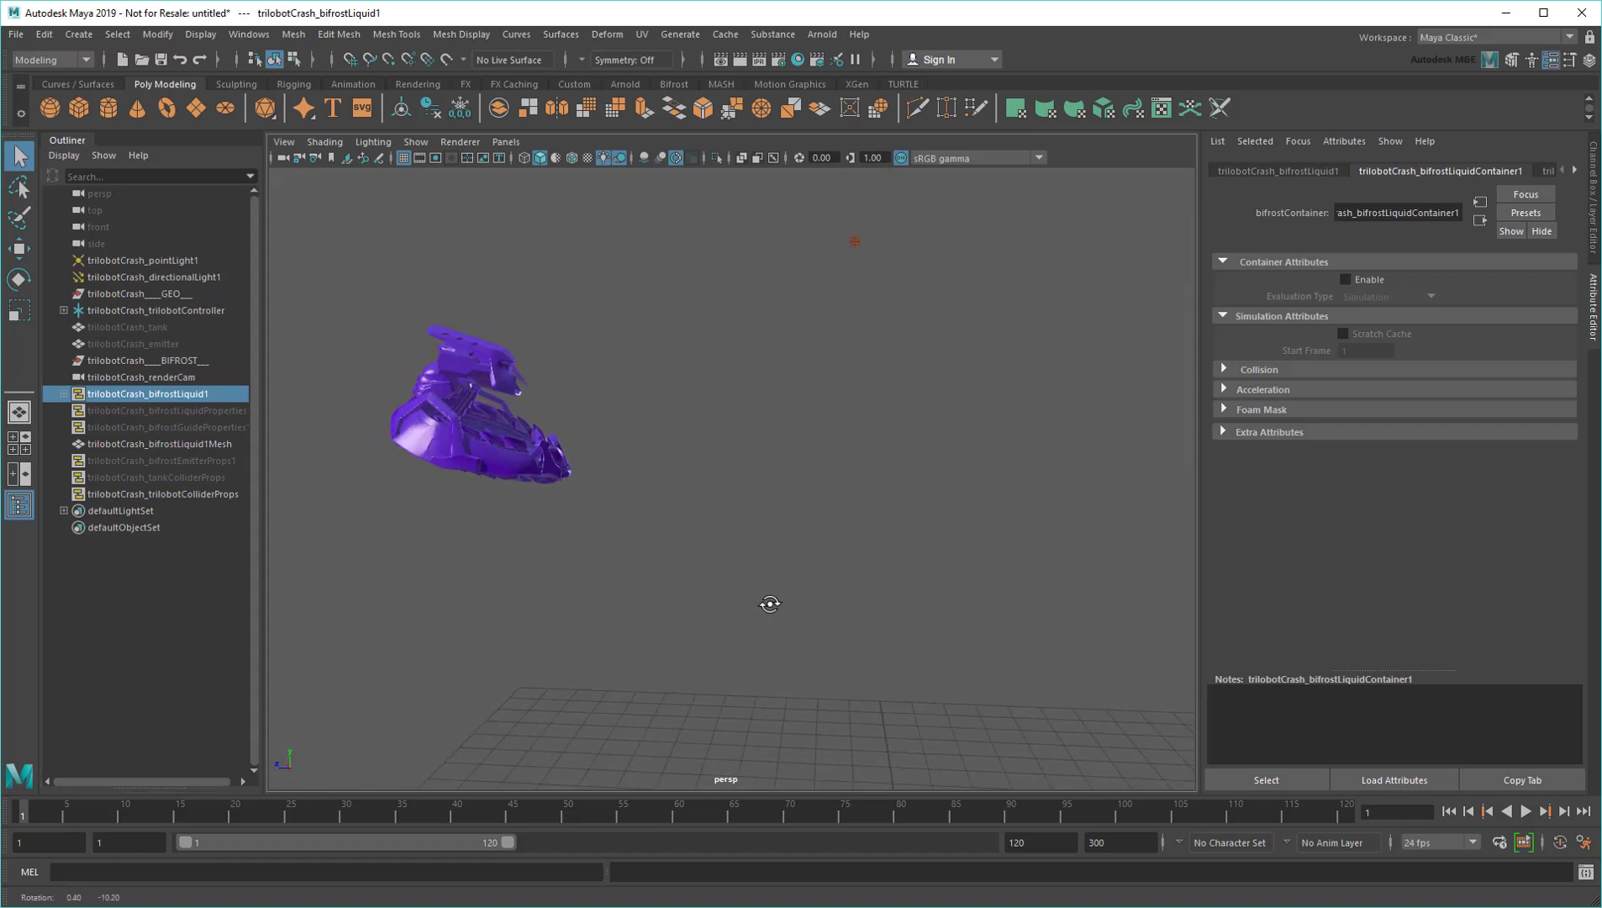
Create bifrostGraph1, then hide the Attribute Editor and Outliner to widen the graph editor
{"action": "left_click", "coordinate": [822, 613]}
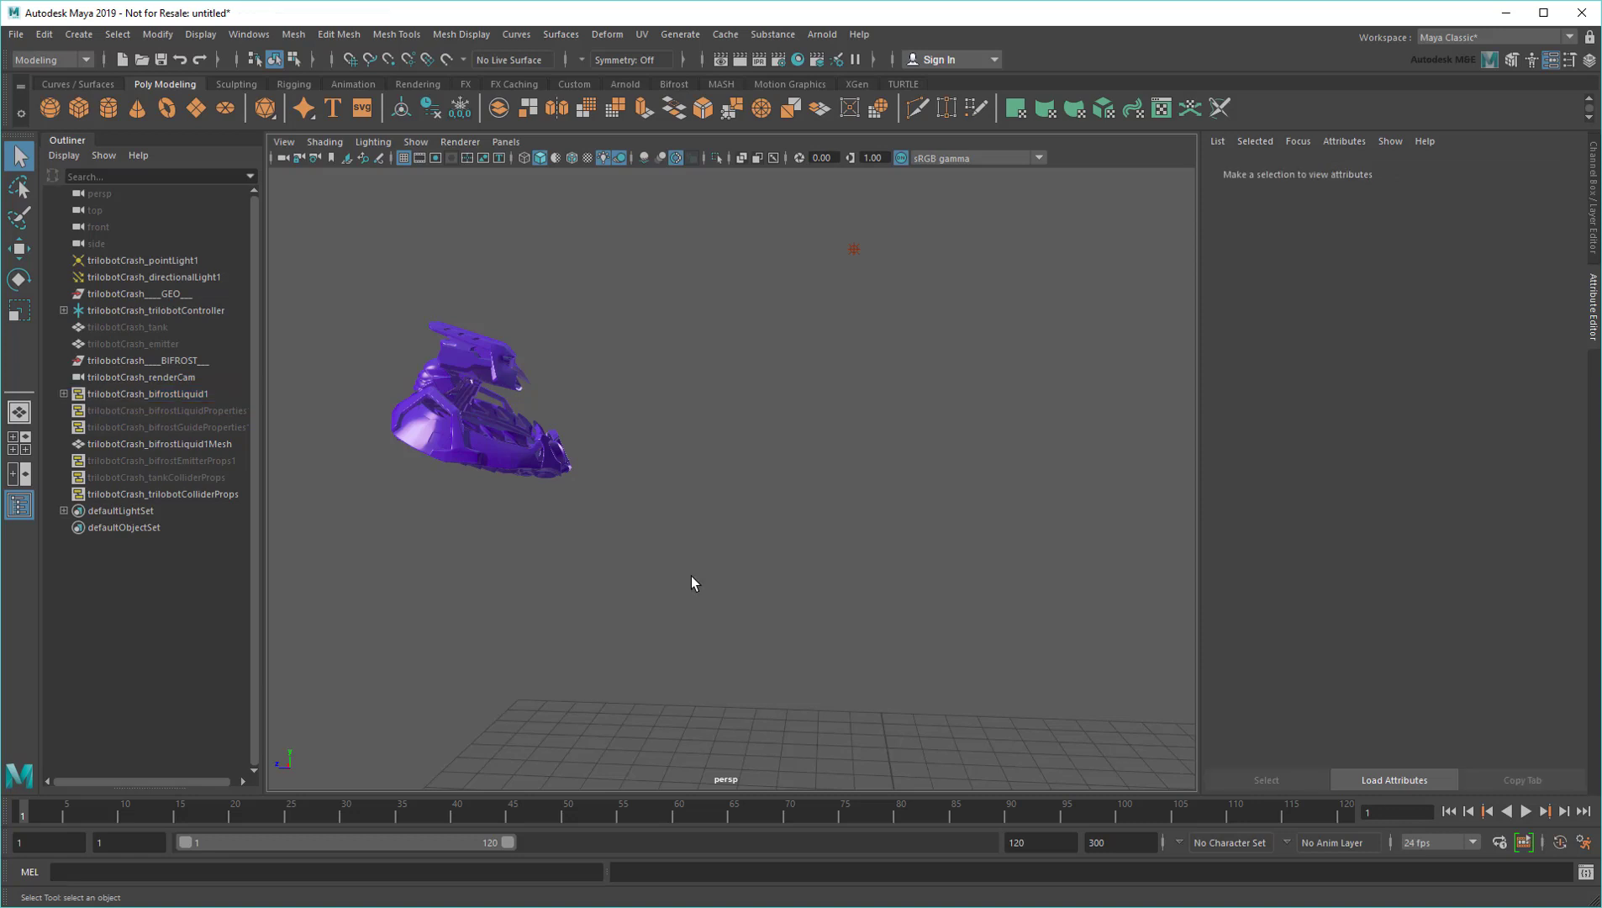
{"action": "left_click", "coordinate": [81, 33]}
{"action": "left_click", "coordinate": [118, 233]}
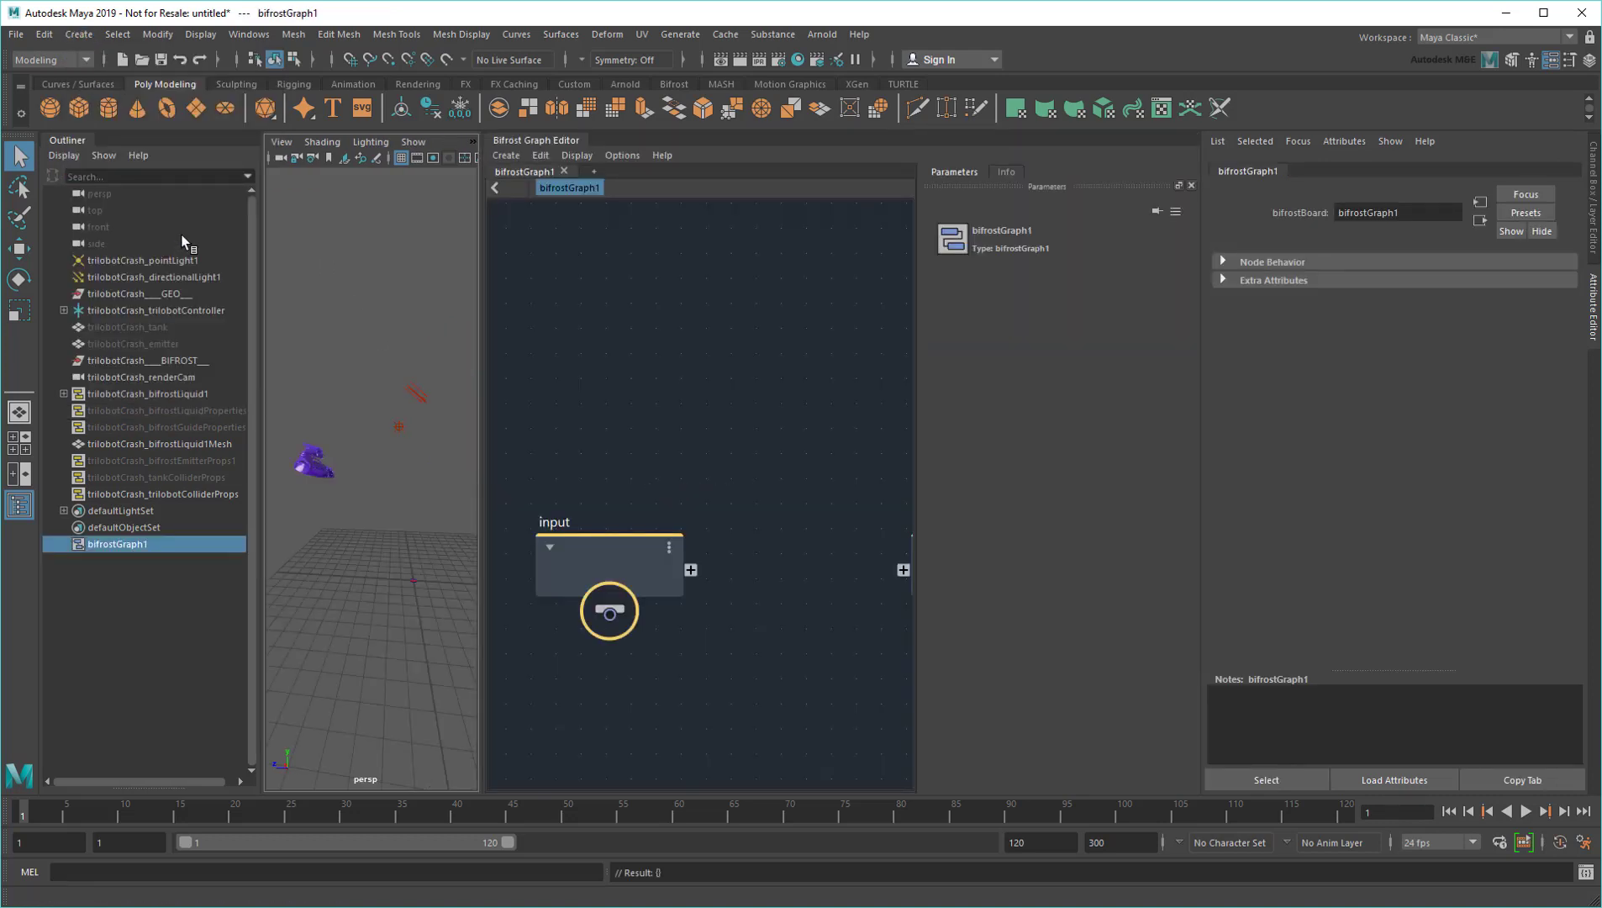
{"action": "left_click", "coordinate": [1597, 333]}
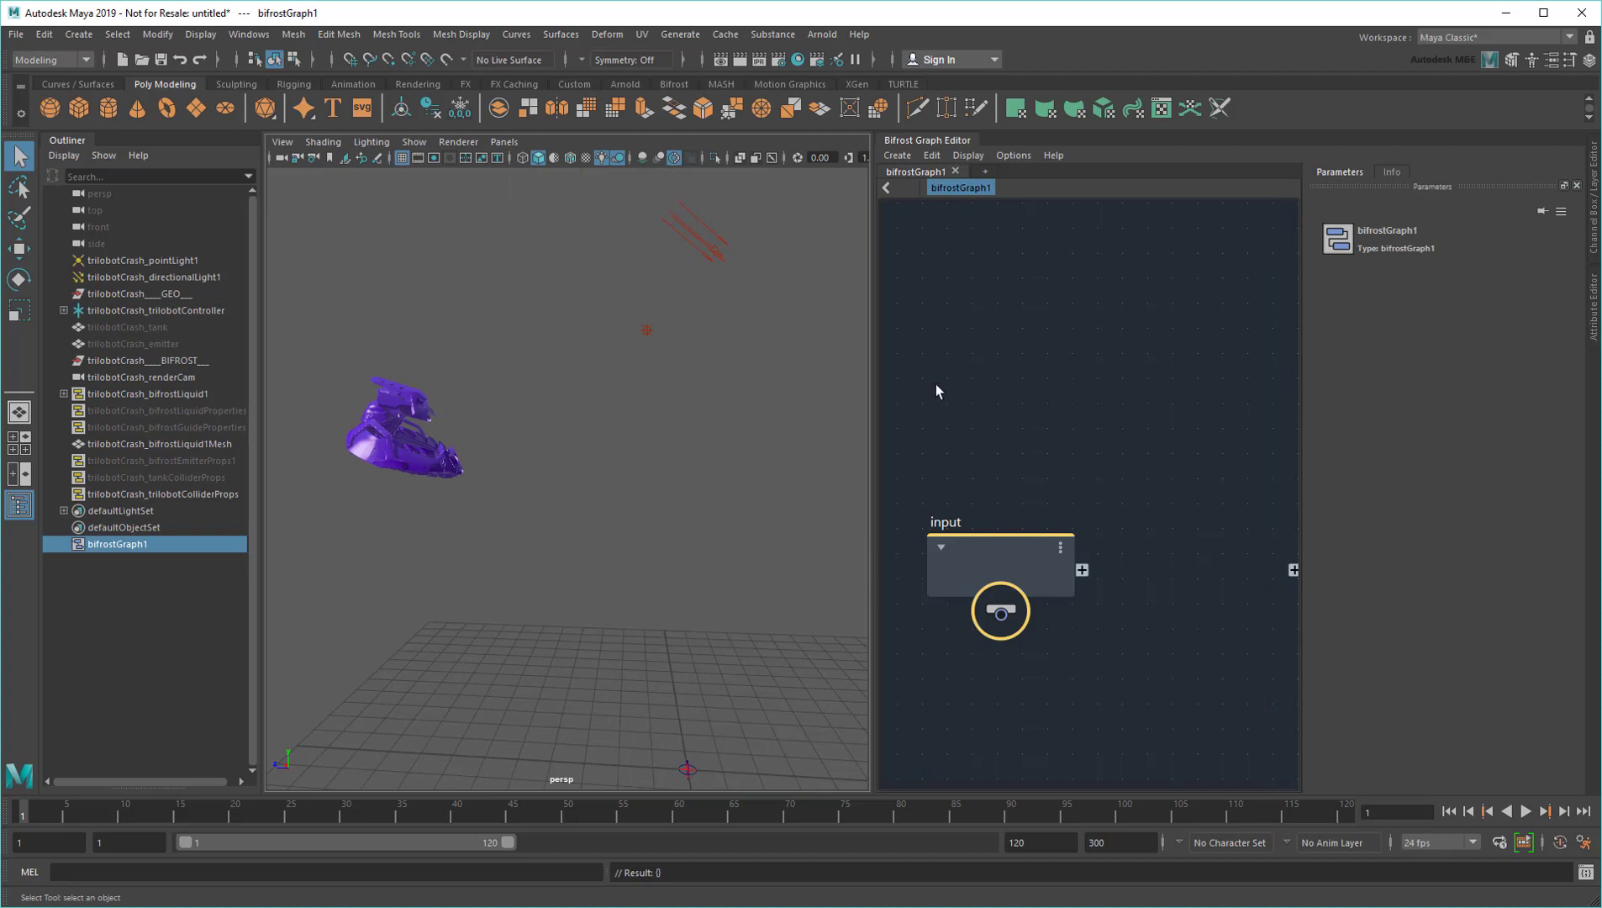
{"action": "left_click_drag", "start_coordinate": [873, 416], "coordinate": [740, 416]}
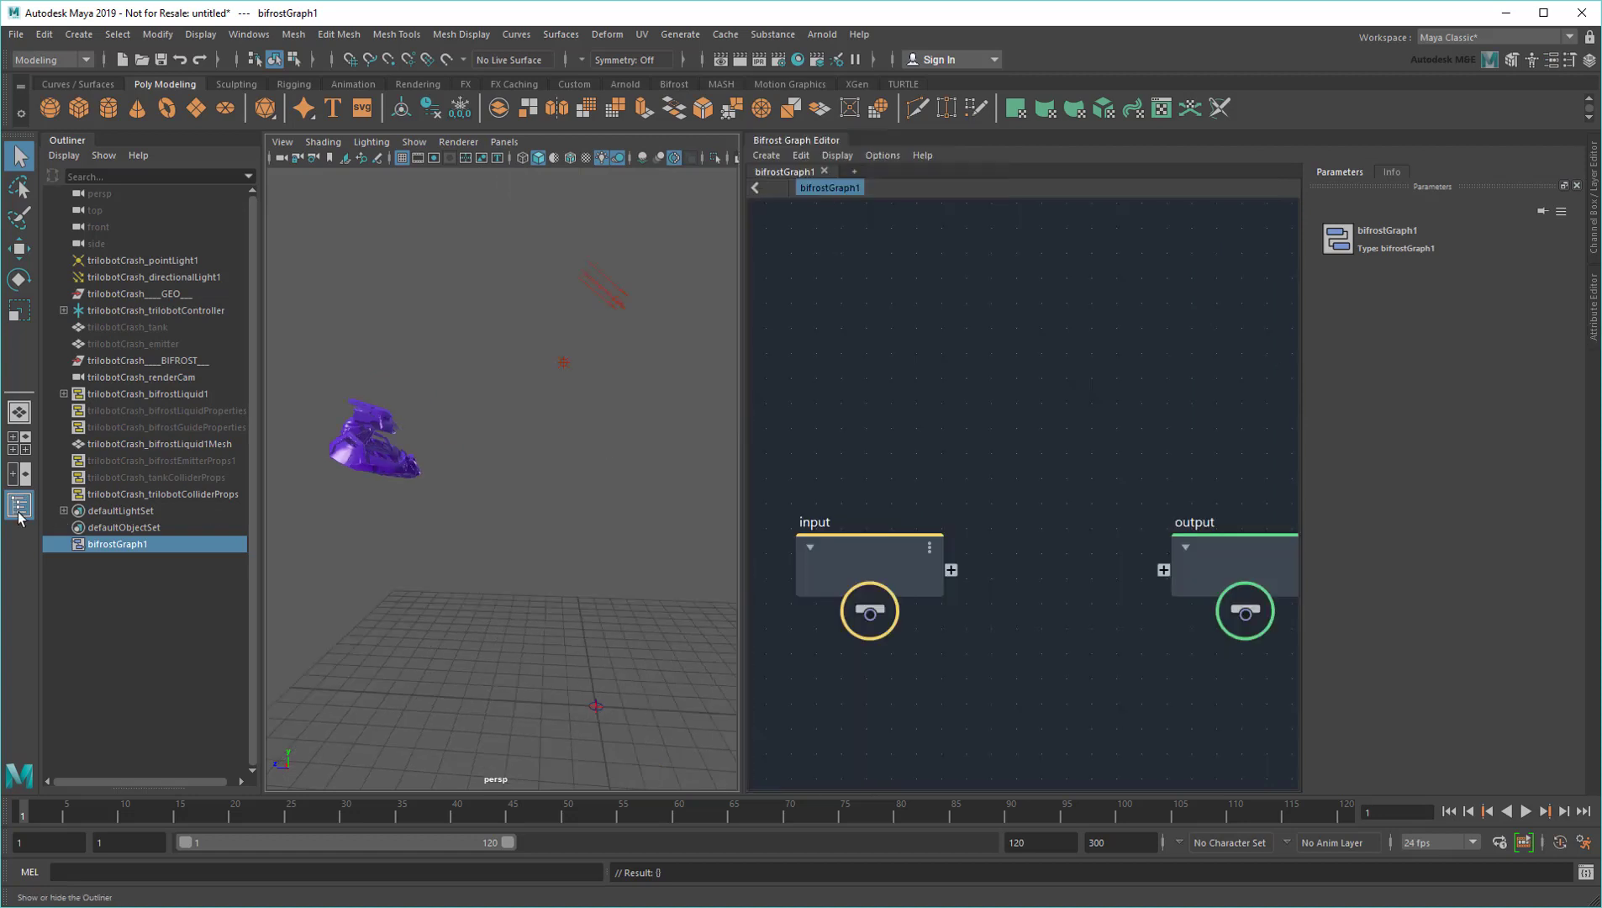
{"action": "left_click", "coordinate": [21, 506]}
{"action": "middle_click_drag", "start_coordinate": [1101, 597], "coordinate": [1033, 510]}
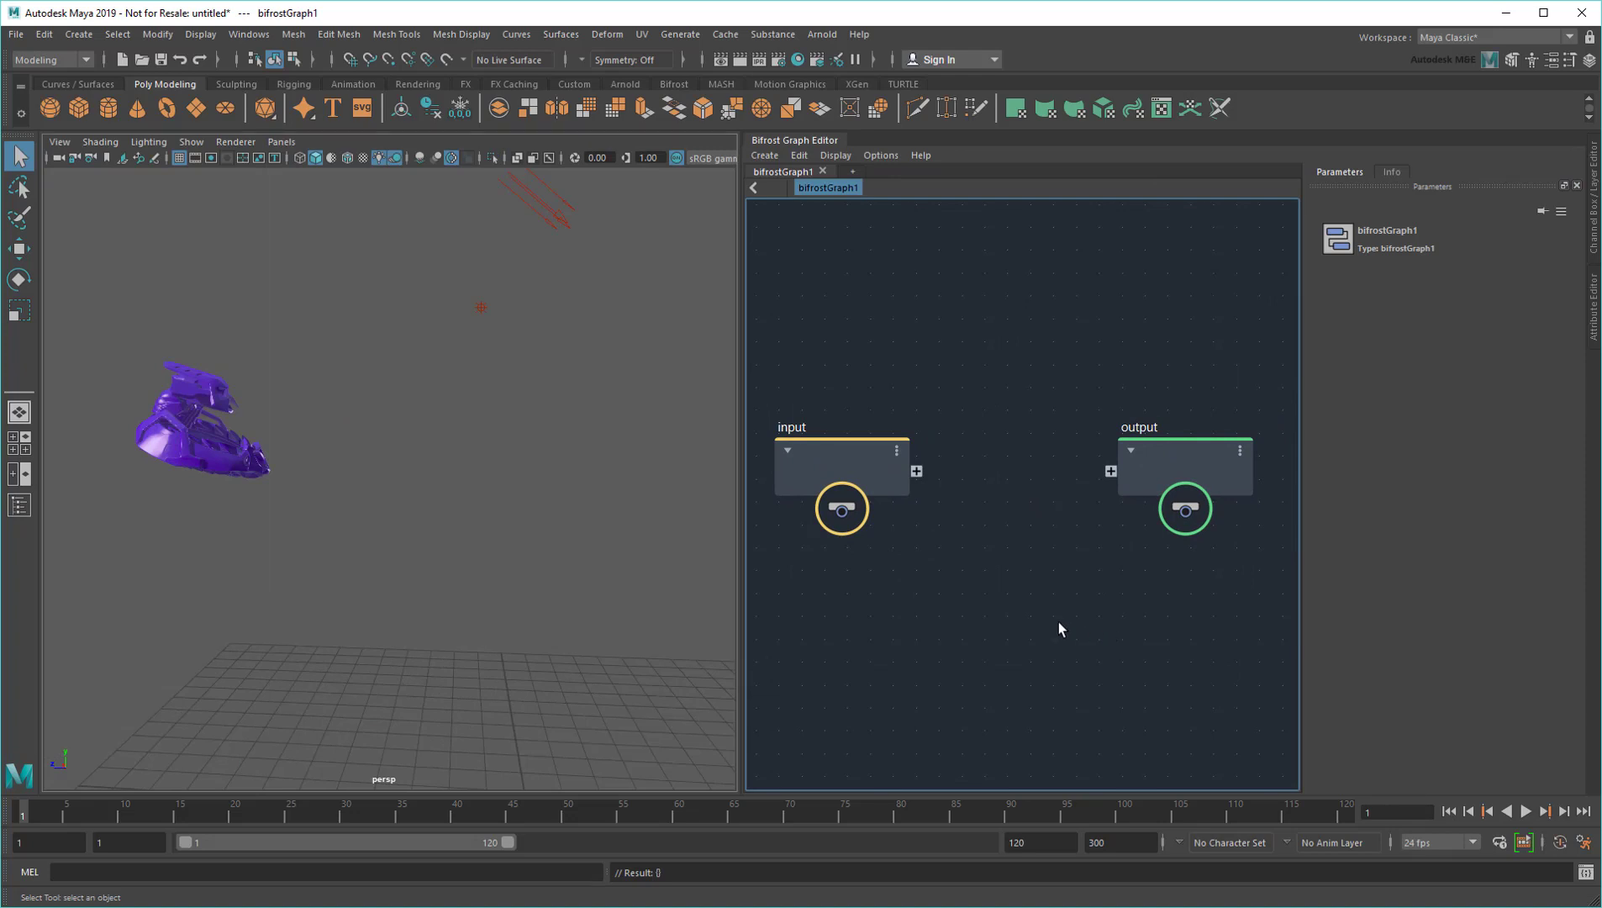
Add a basic_aero_graph node from the node search and explode it into separate nodes
{"action": "key", "text": "Tab"}
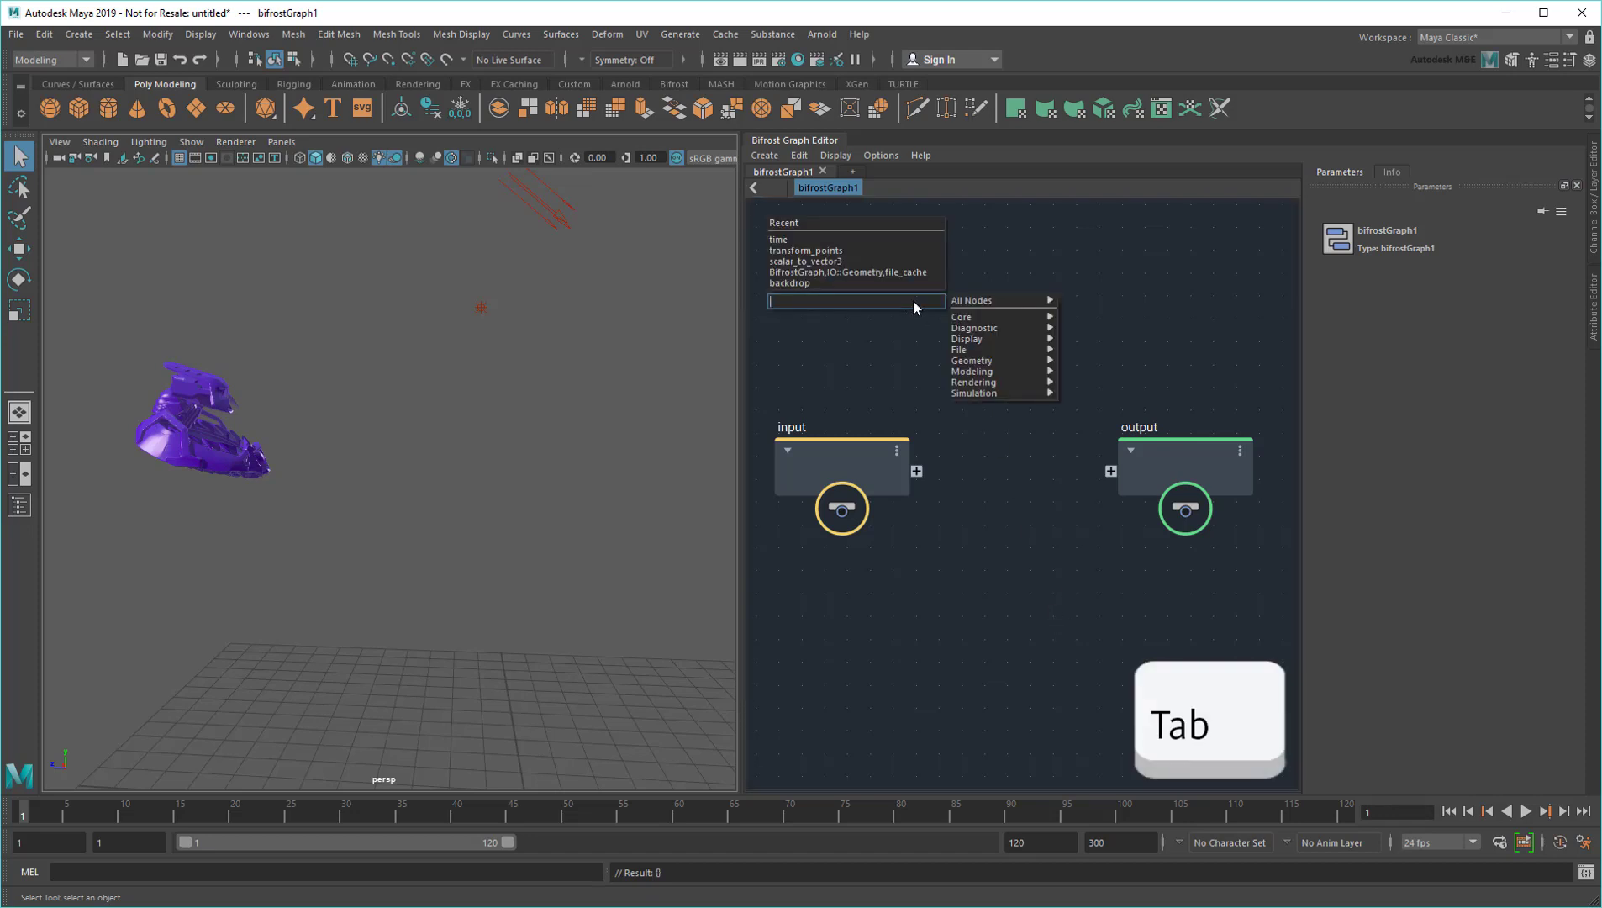
{"action": "type", "text": "basic"}
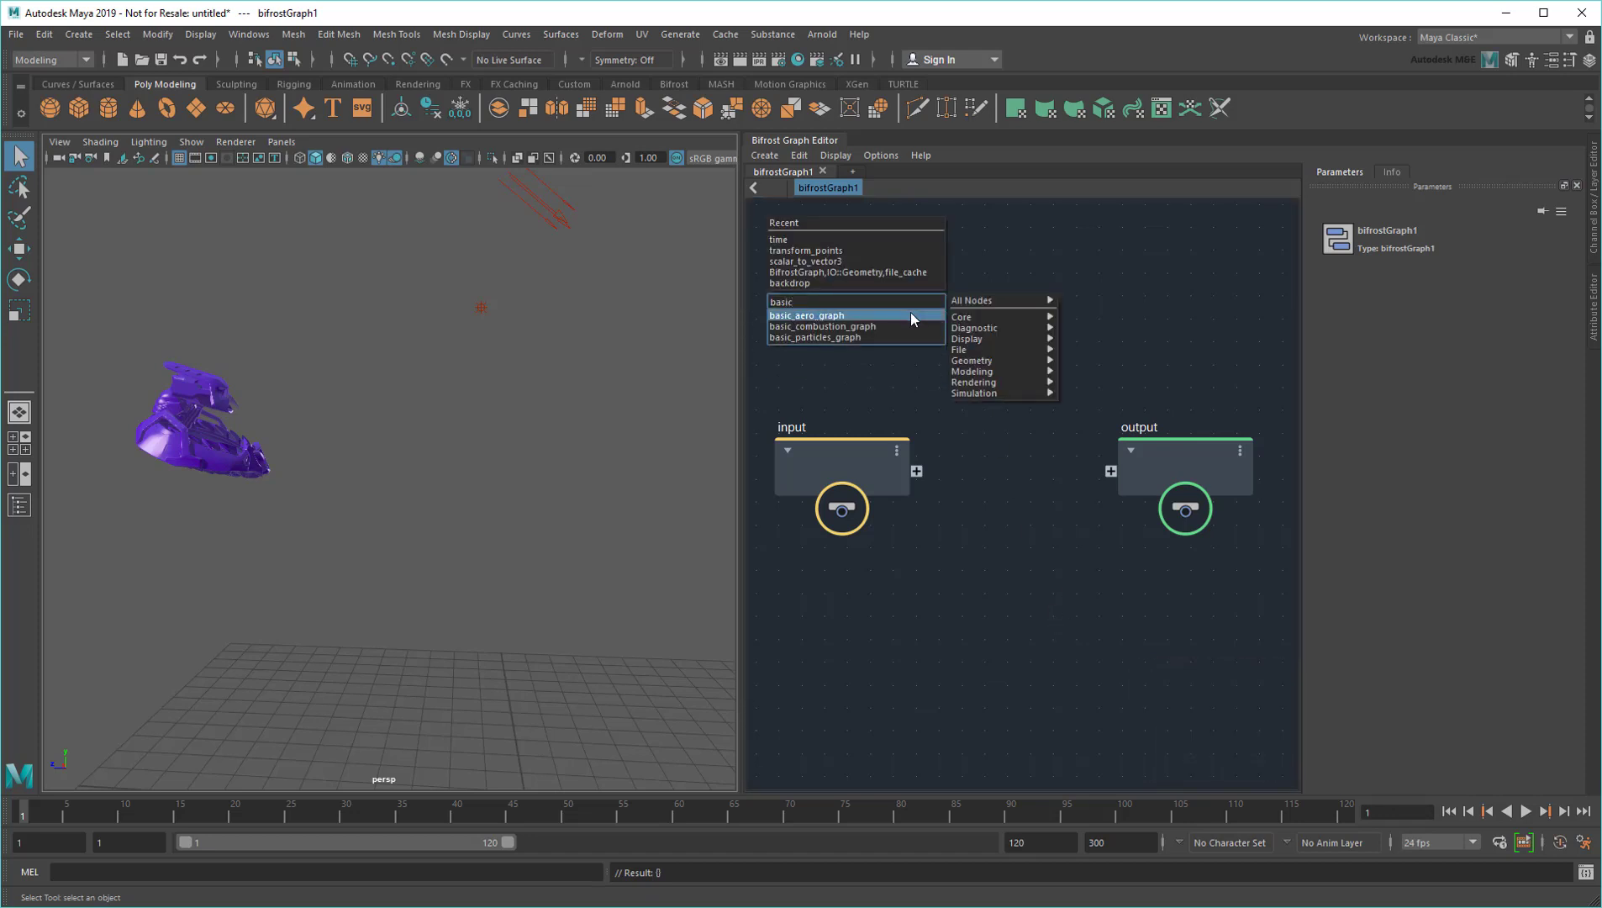
{"action": "left_click", "coordinate": [903, 316]}
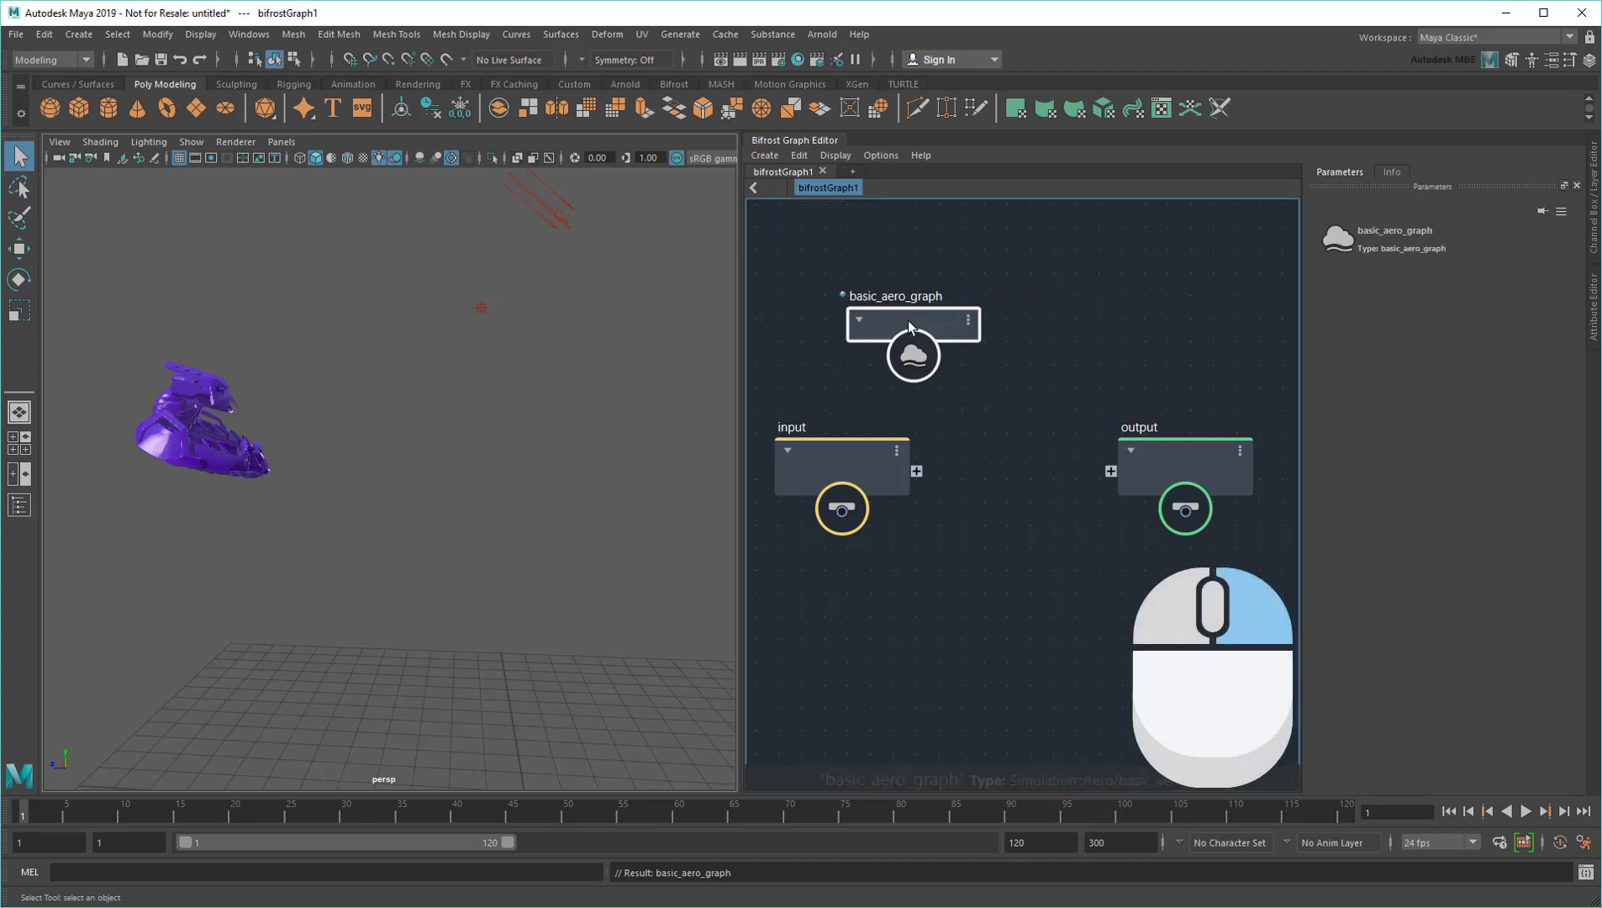
{"action": "right_click", "coordinate": [916, 329]}
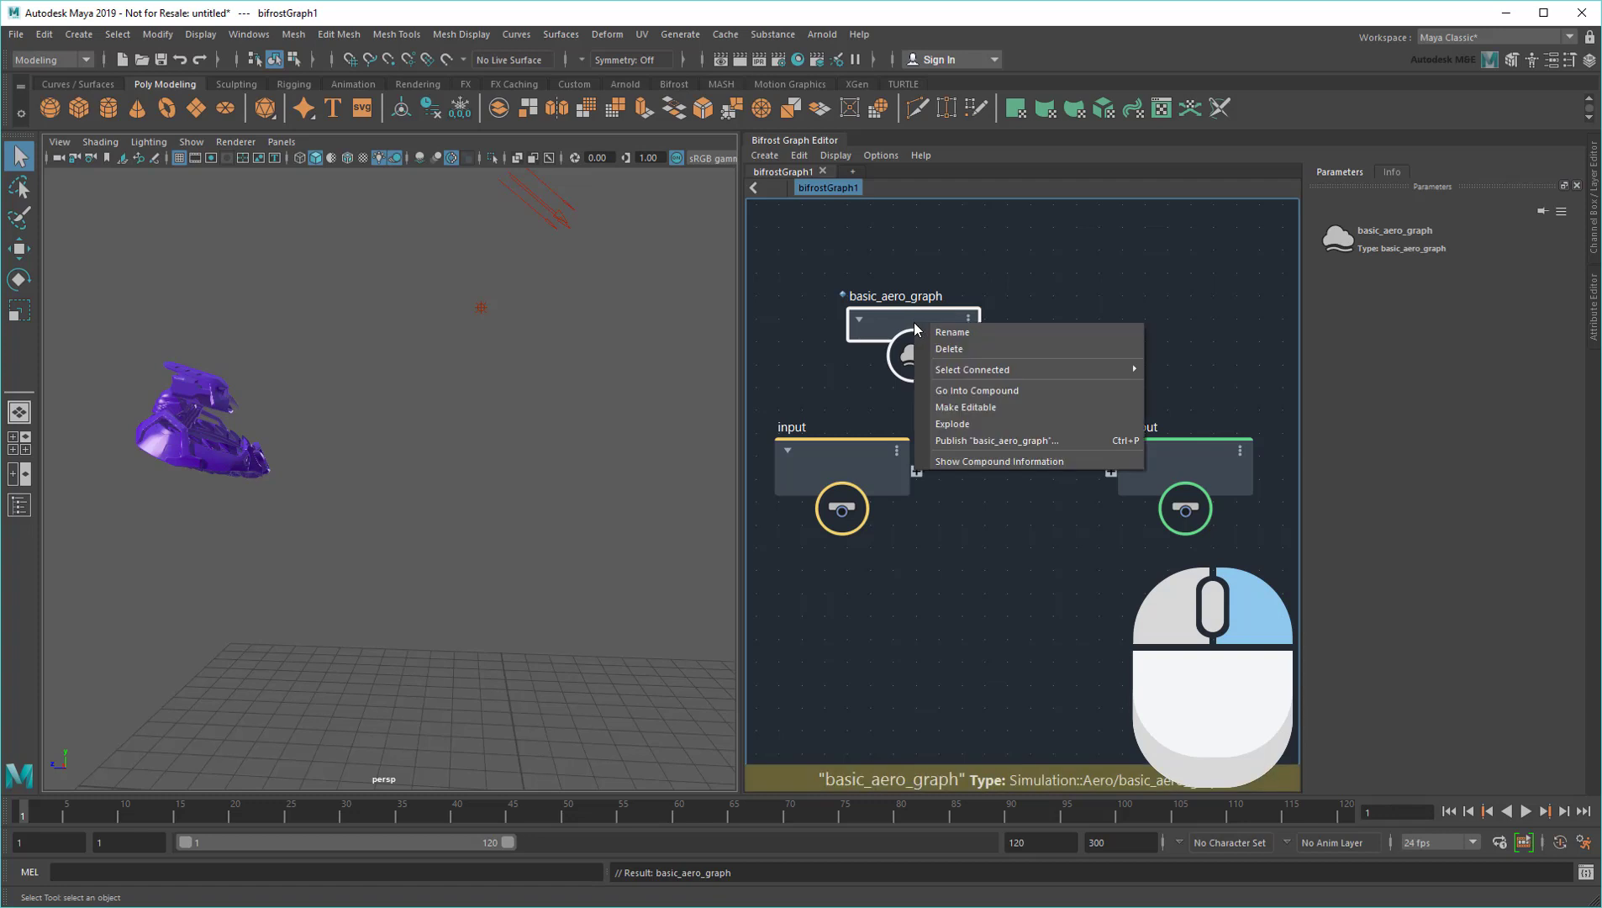
{"action": "left_click", "coordinate": [972, 423]}
{"action": "scroll", "coordinate": [972, 428], "scroll_direction": "down", "scroll_amount": 3}
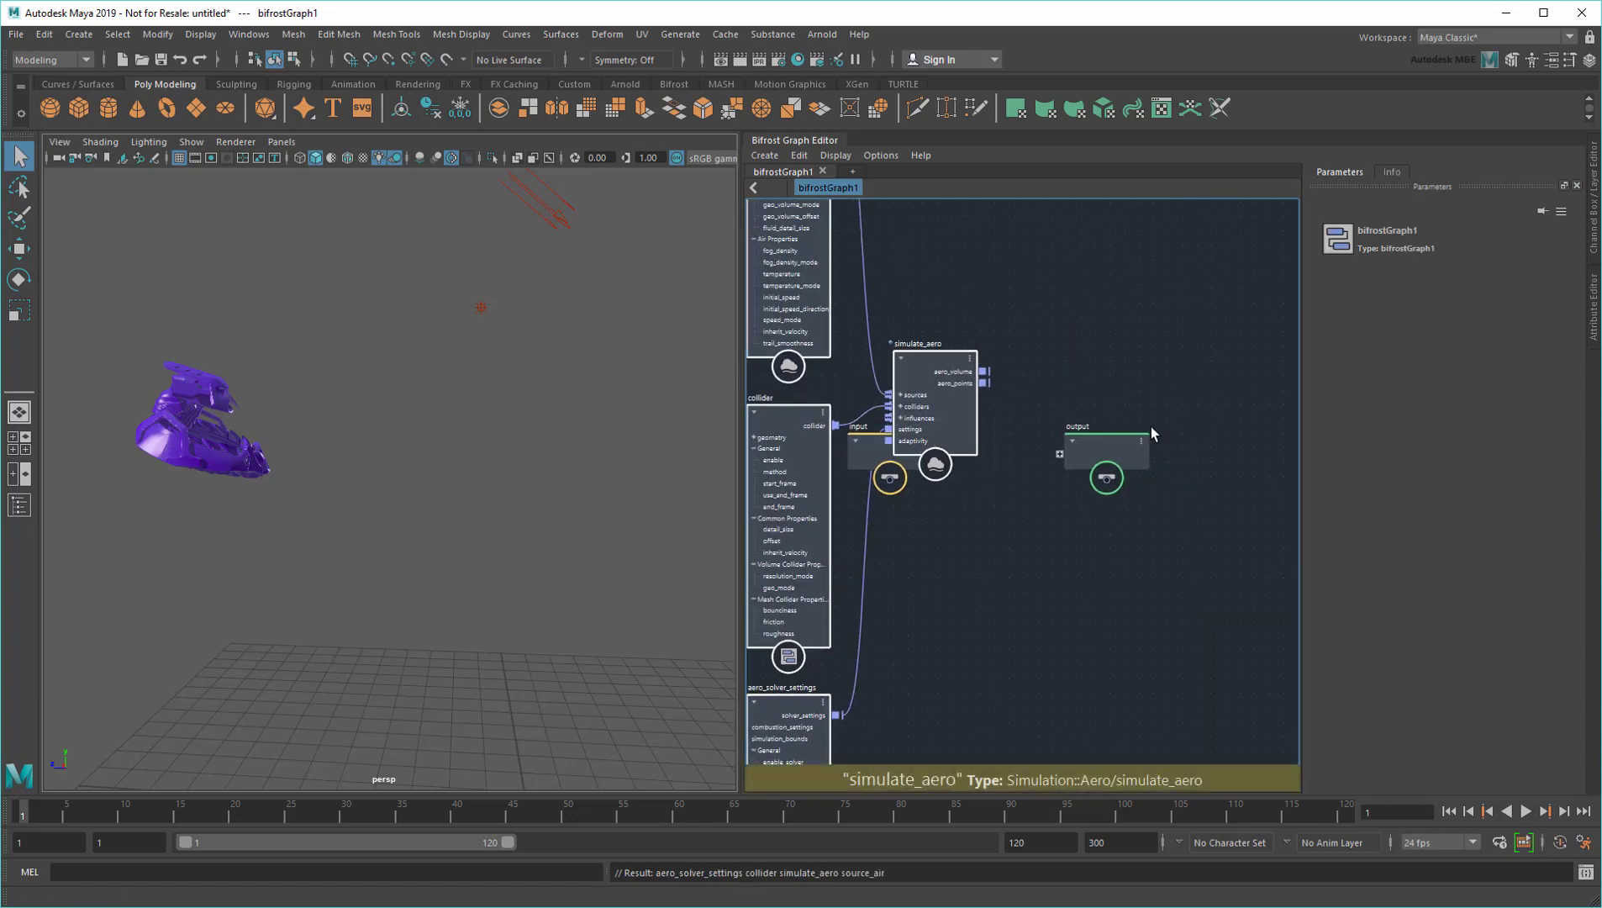
Move the input node left and the output node right of simulate_aero
{"action": "left_click", "coordinate": [1055, 475]}
{"action": "left_click_drag", "start_coordinate": [1055, 475], "coordinate": [782, 440]}
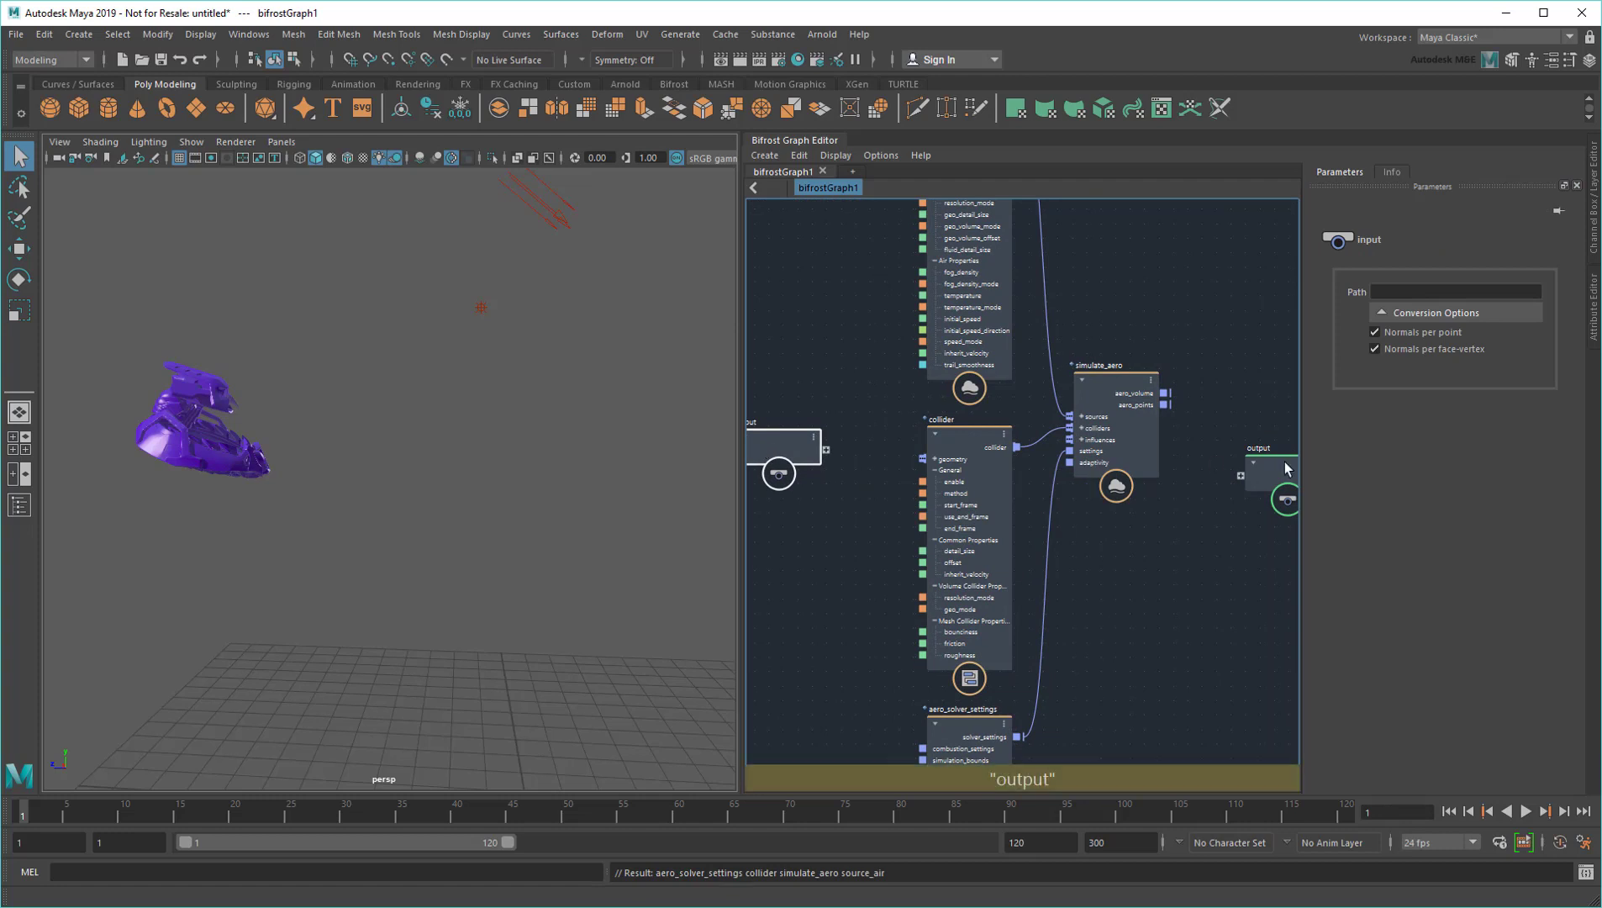
{"action": "left_click_drag", "start_coordinate": [1265, 469], "coordinate": [1259, 432]}
{"action": "left_click_drag", "start_coordinate": [744, 548], "coordinate": [526, 536]}
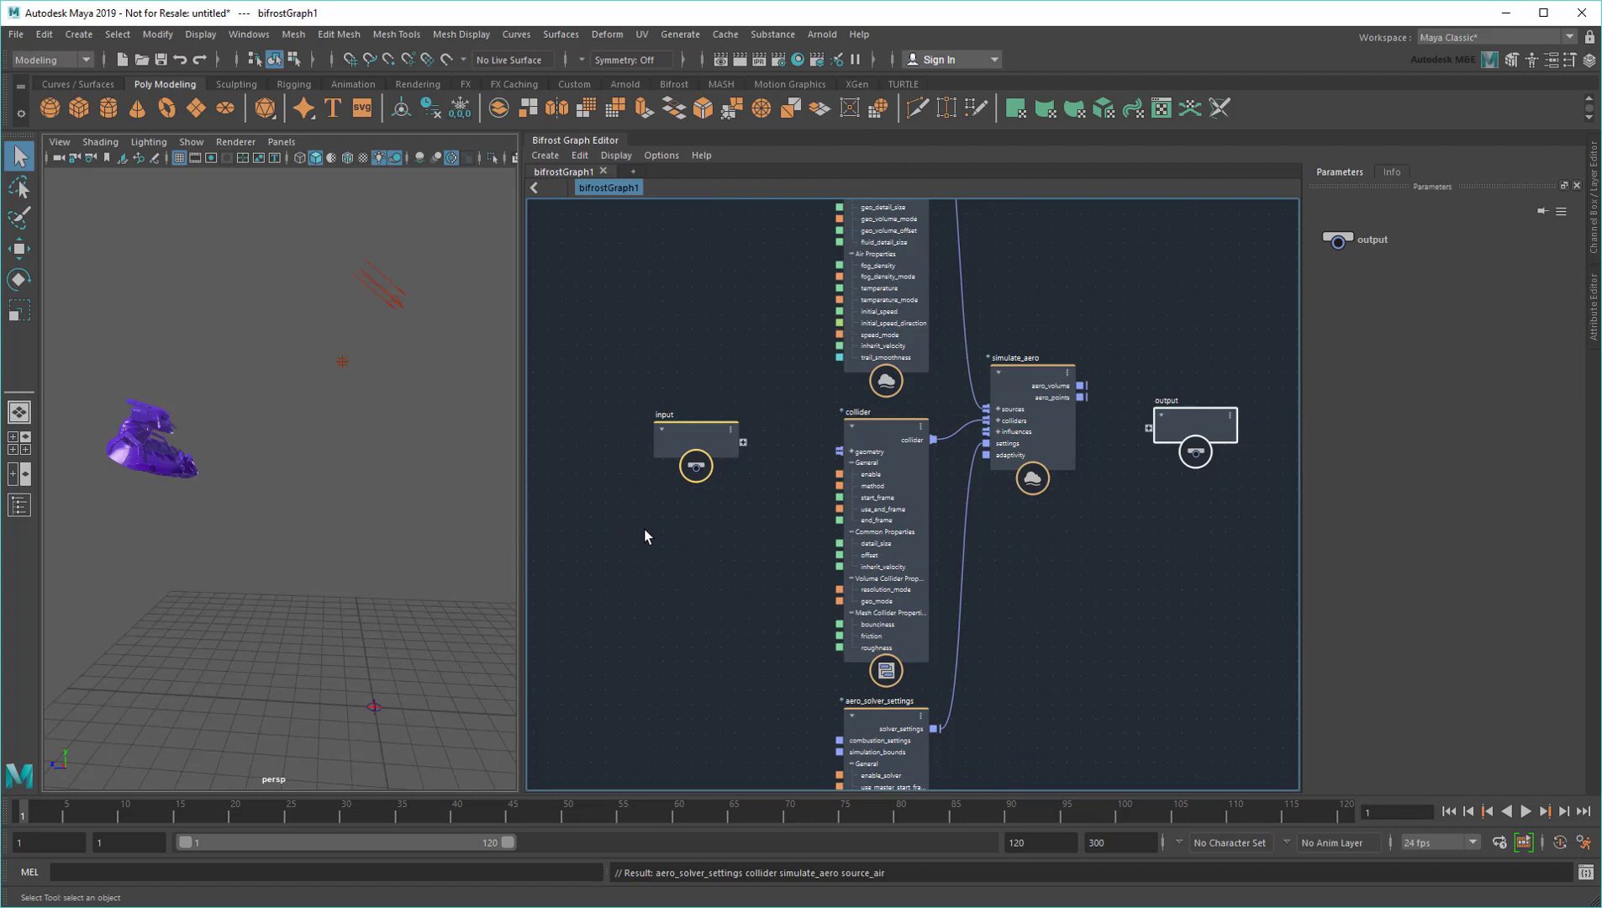
Inspect the simulate_aero, source_air and collider parameters, then pan to aero_solver_settings
{"action": "left_click", "coordinate": [1021, 385]}
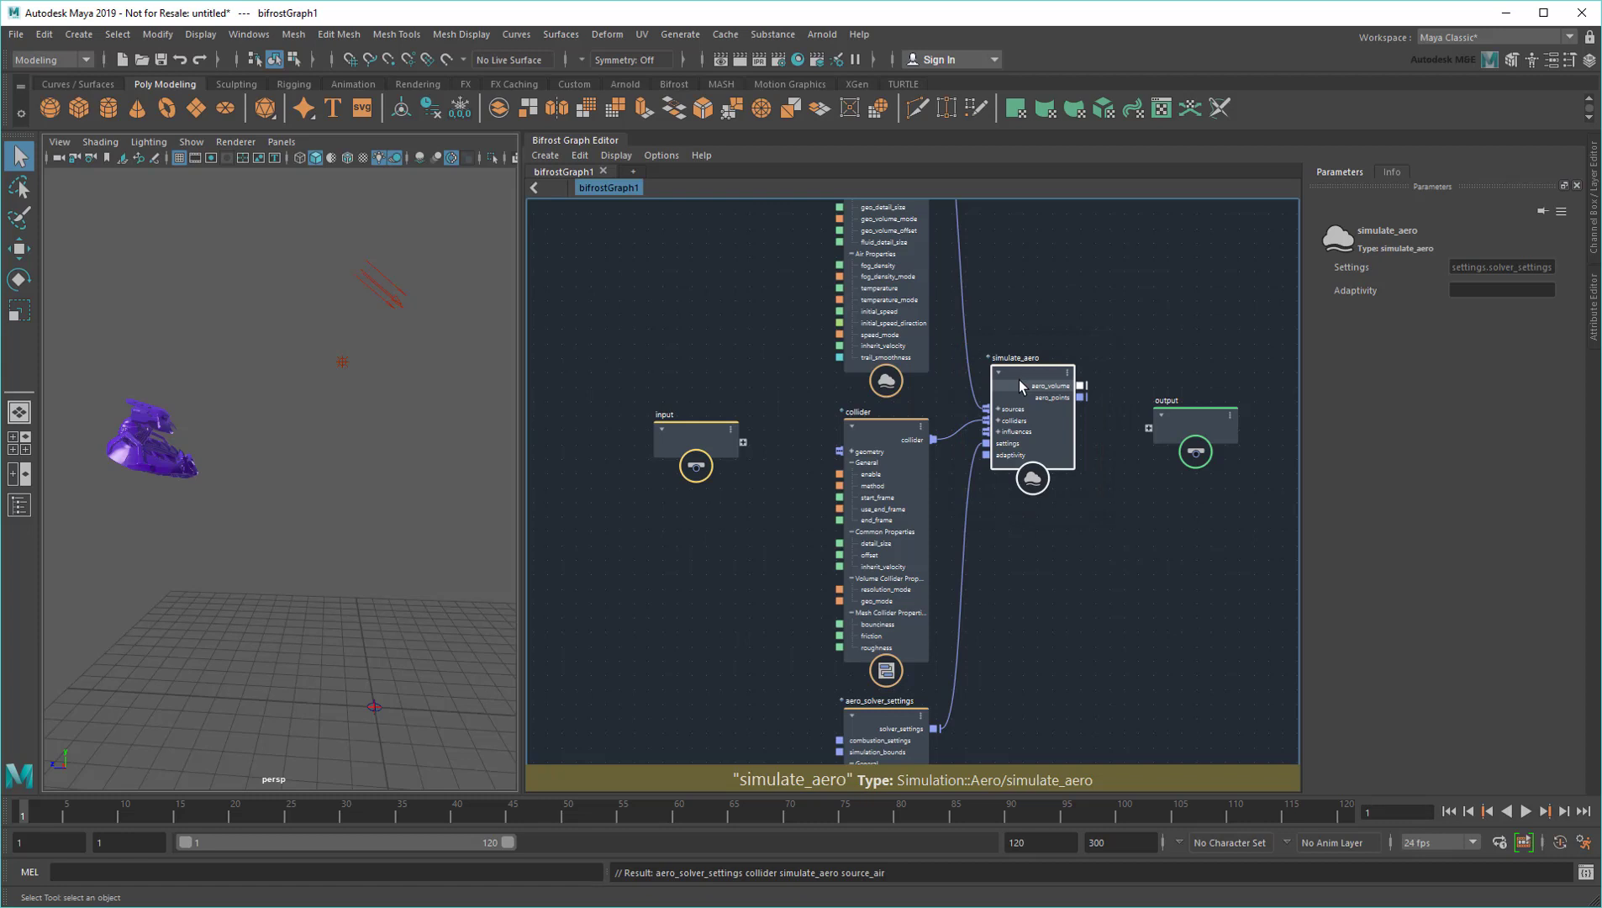
{"action": "middle_click_drag", "start_coordinate": [1020, 212], "coordinate": [989, 375]}
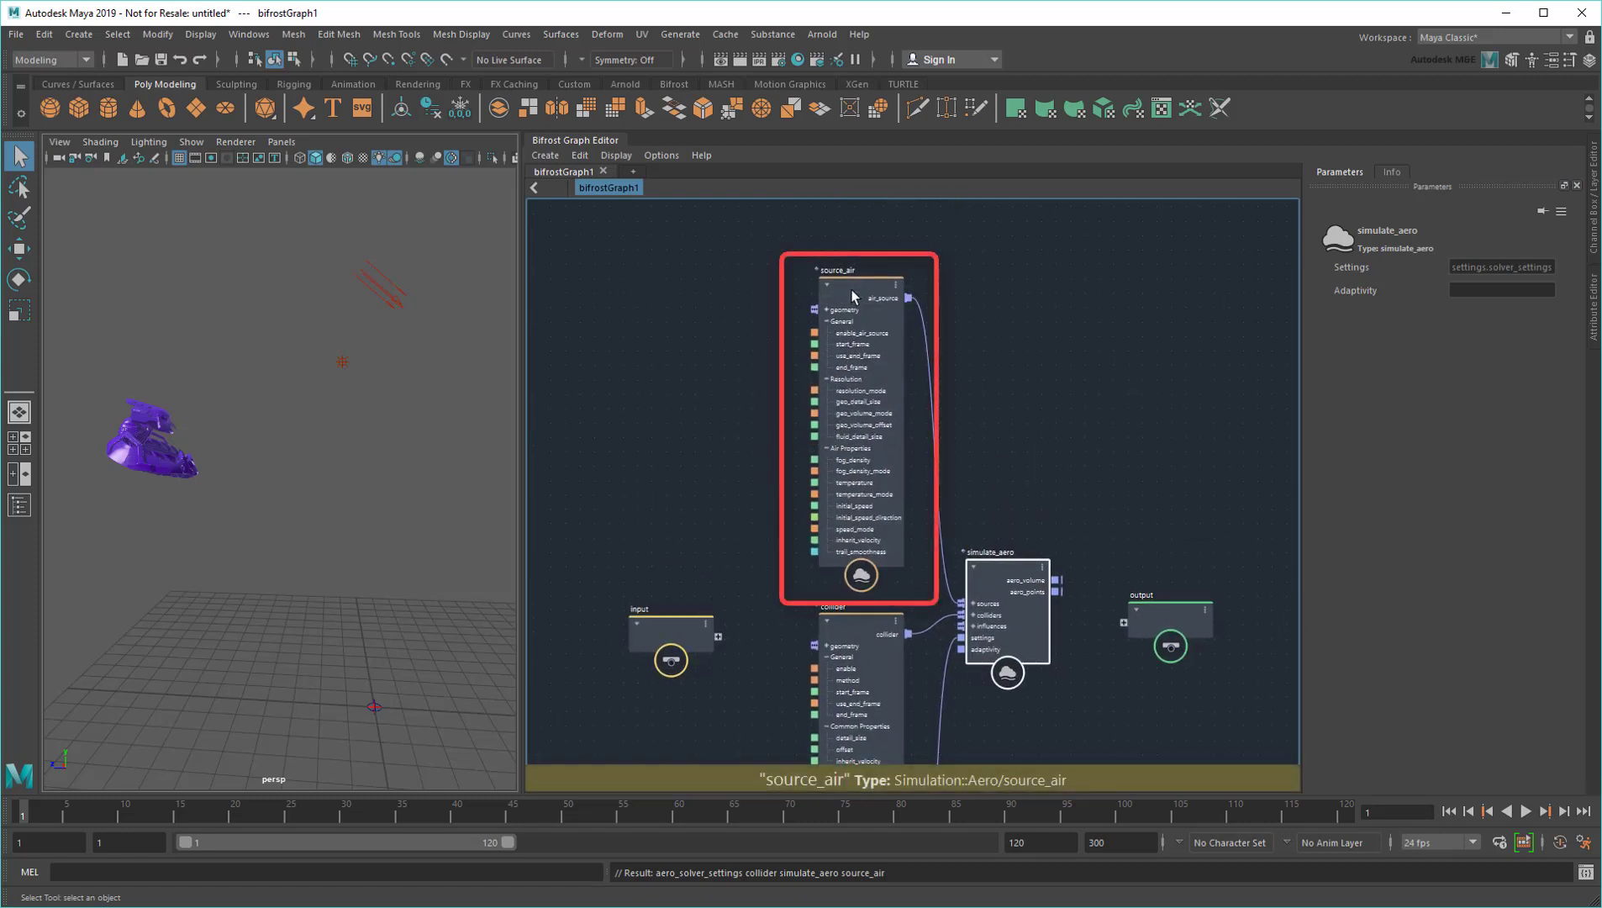
{"action": "left_click", "coordinate": [855, 295]}
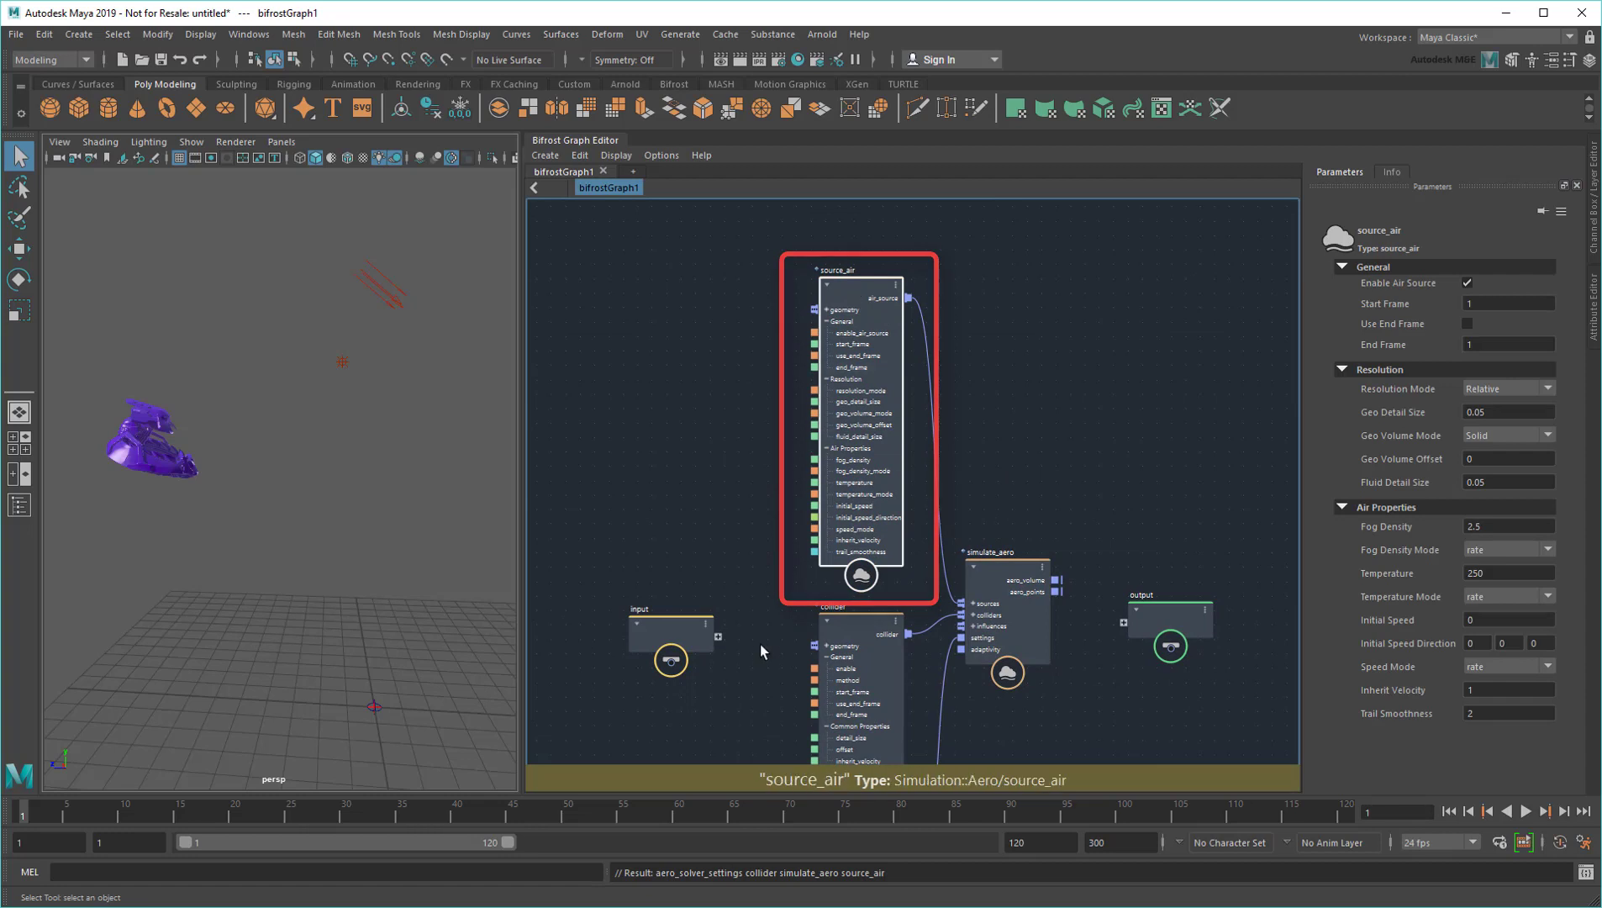
{"action": "middle_click_drag", "start_coordinate": [768, 657], "coordinate": [769, 440]}
{"action": "left_click", "coordinate": [863, 398]}
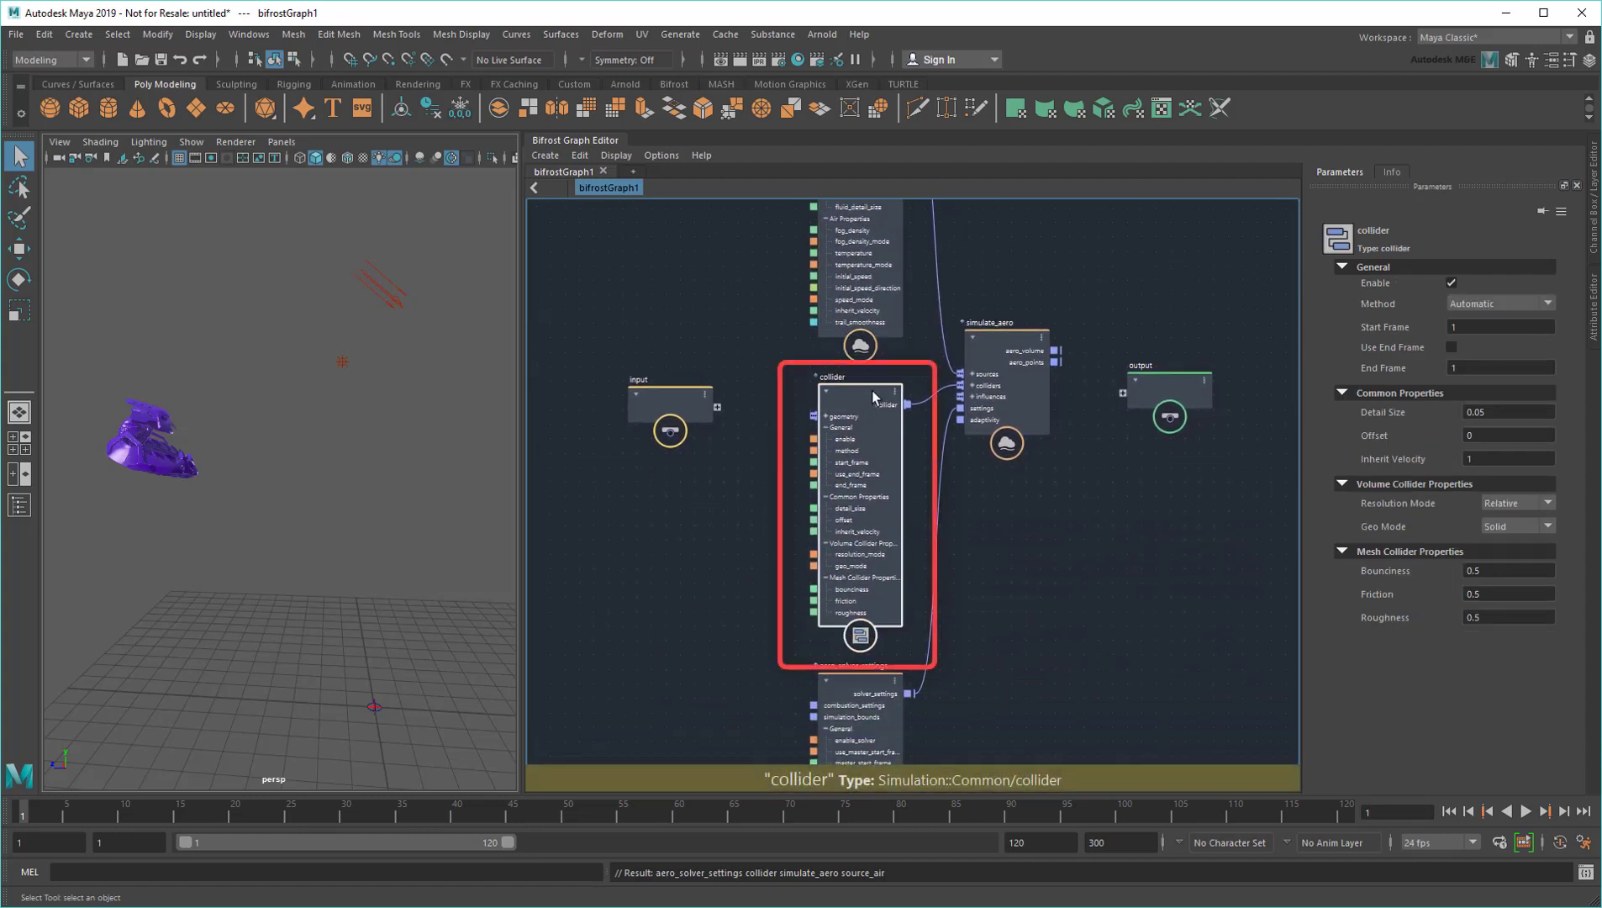
{"action": "middle_click_drag", "start_coordinate": [757, 698], "coordinate": [765, 362]}
Check aero_solver_settings, then view the trilobot centred from the top orthographic camera
{"action": "left_click", "coordinate": [857, 392]}
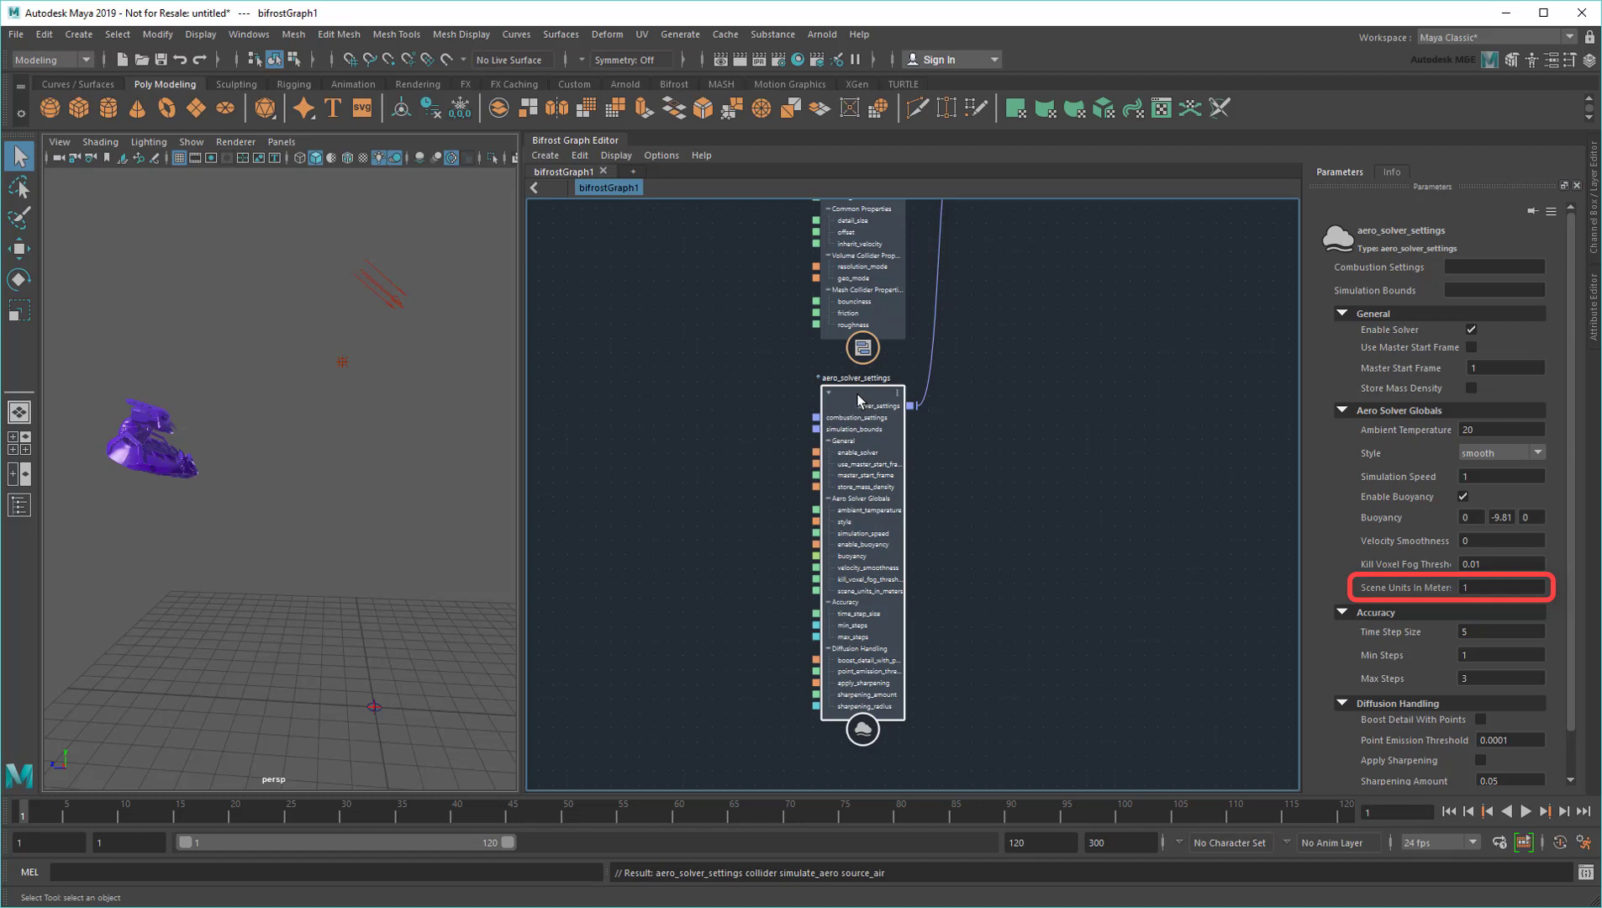
{"action": "left_click", "coordinate": [282, 141]}
{"action": "mouse_move", "coordinate": [308, 159]}
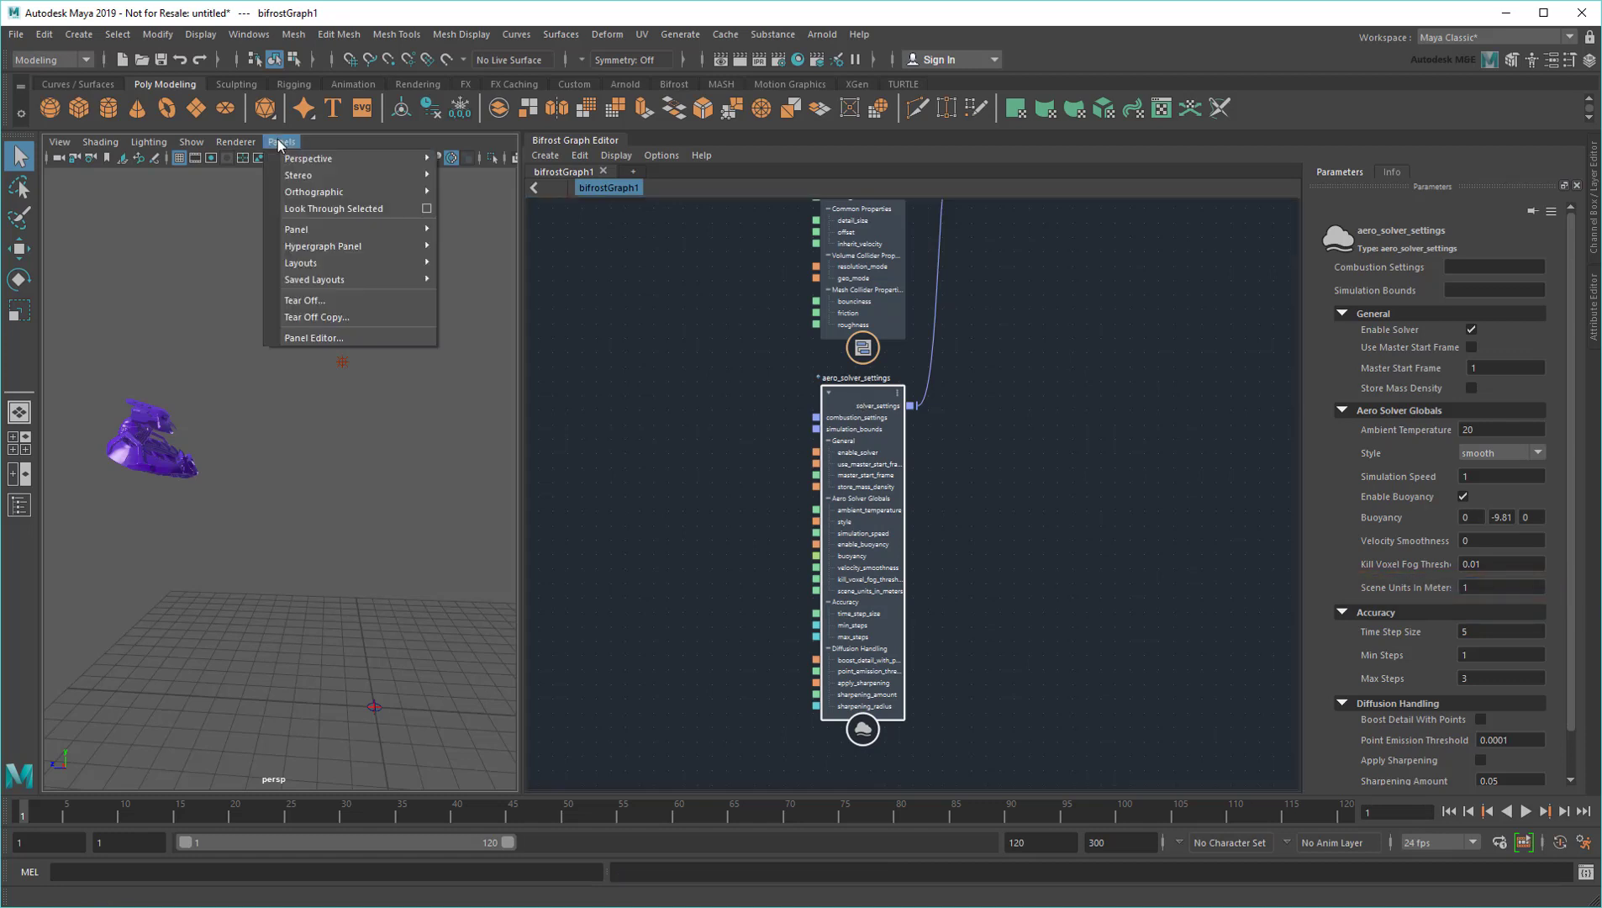
{"action": "left_click", "coordinate": [489, 229]}
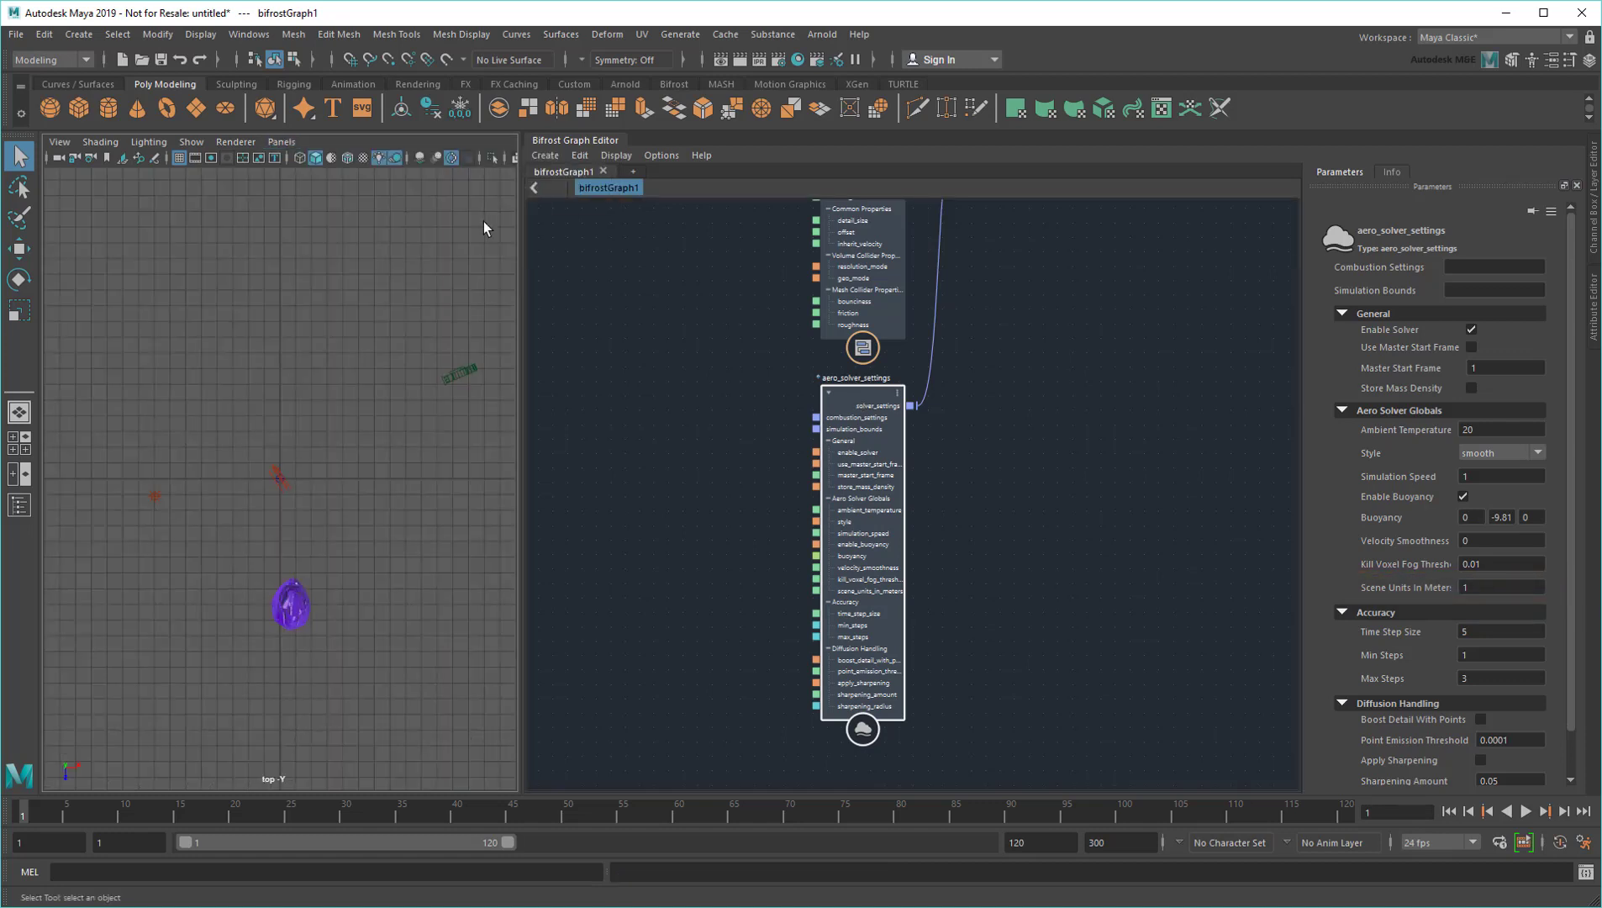
{"action": "middle_click_drag", "start_coordinate": [376, 691], "coordinate": [420, 594], "text": "alt"}
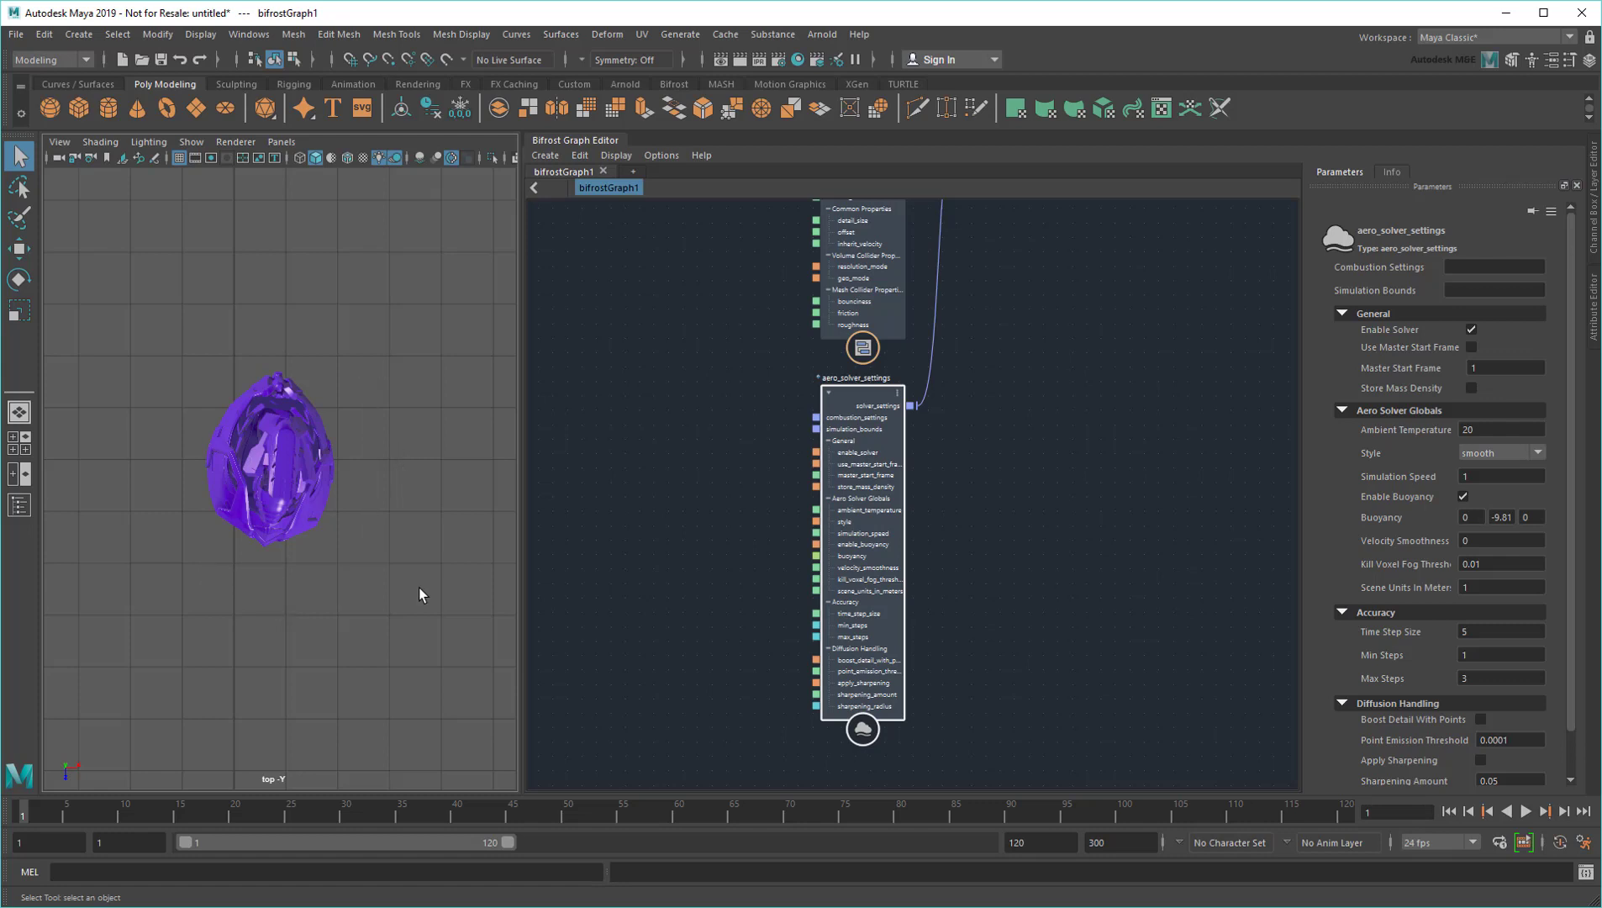
Switch the viewport back to persp and wire simulate_aero's aero_volume into the output node
{"action": "left_click", "coordinate": [281, 142]}
{"action": "mouse_move", "coordinate": [355, 158]}
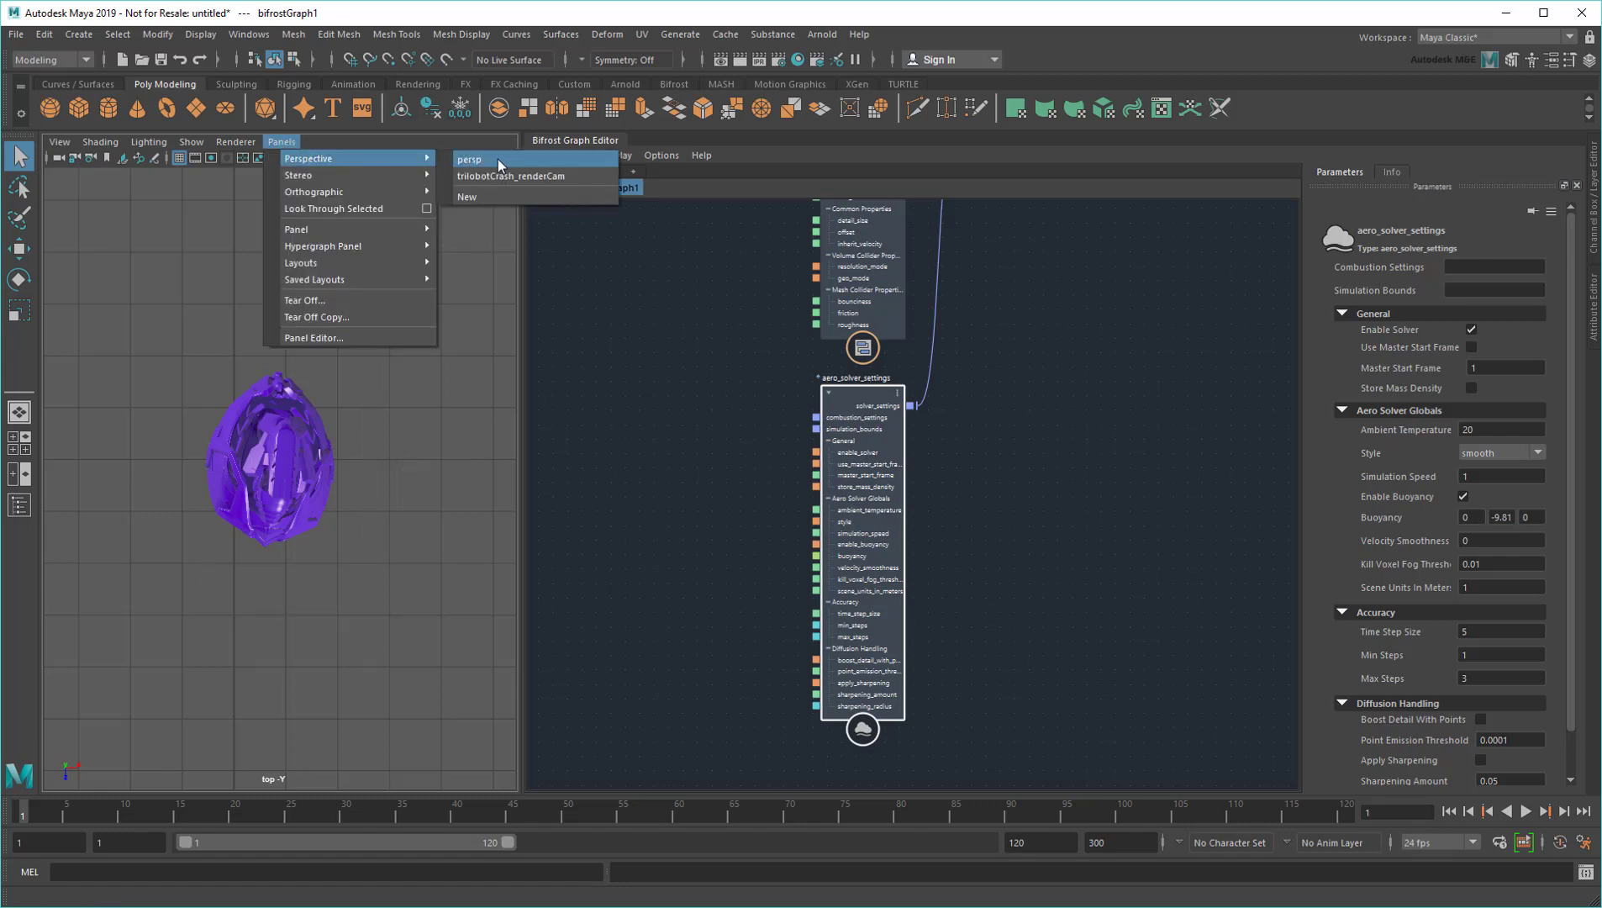
{"action": "left_click", "coordinate": [499, 163]}
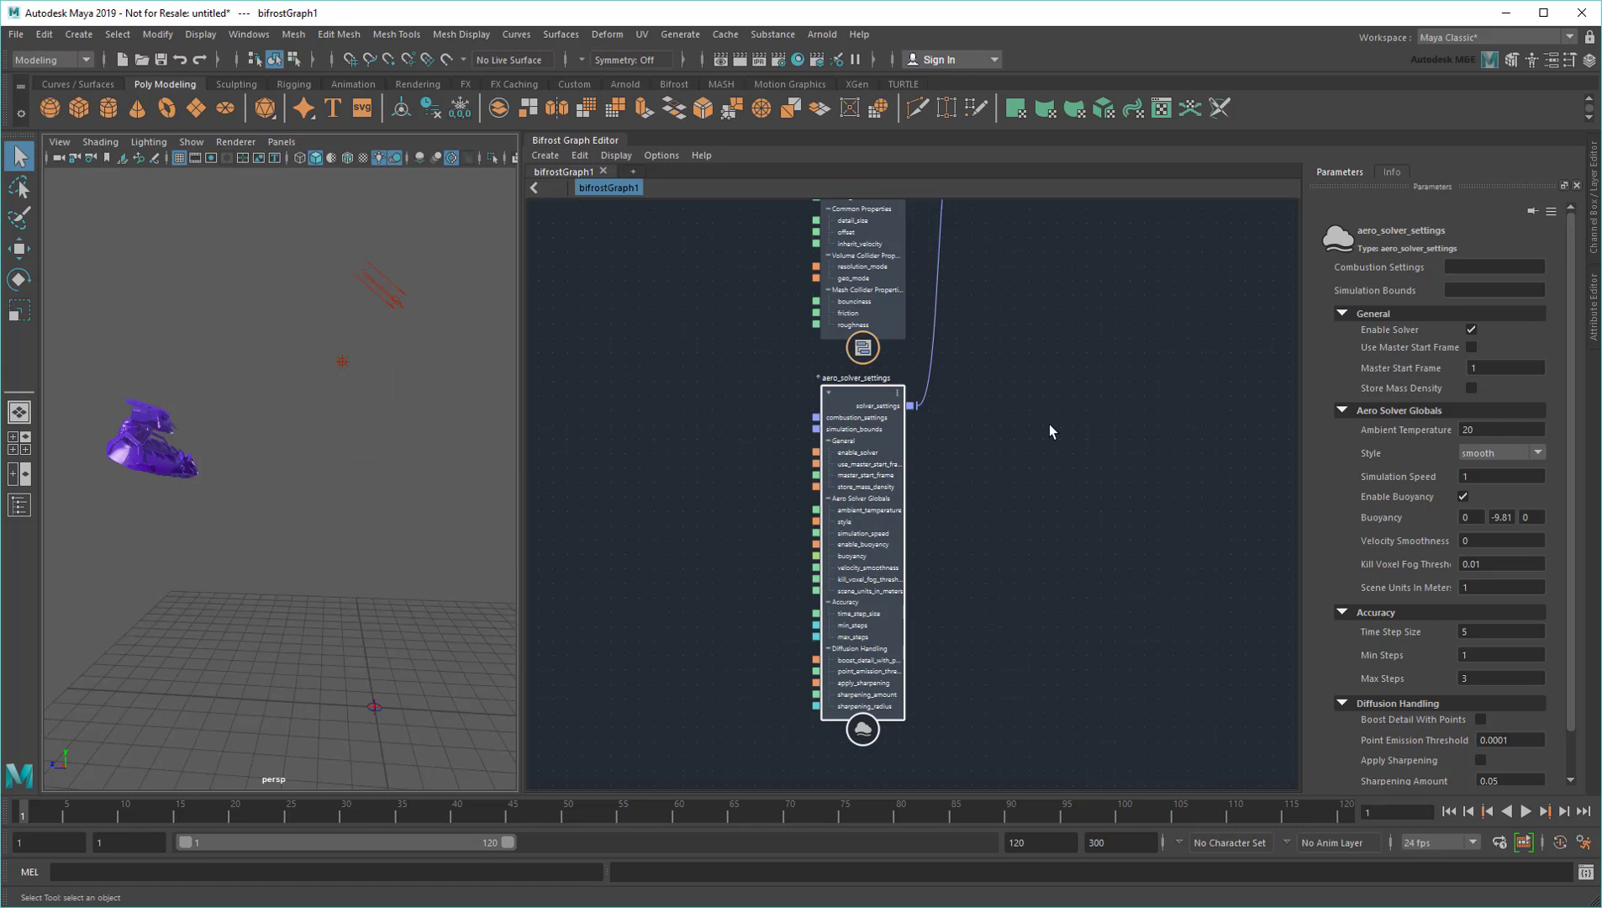
{"action": "scroll", "coordinate": [1058, 400], "scroll_direction": "down", "scroll_amount": 3}
{"action": "middle_click_drag", "start_coordinate": [1034, 662], "coordinate": [901, 624], "text": "alt"}
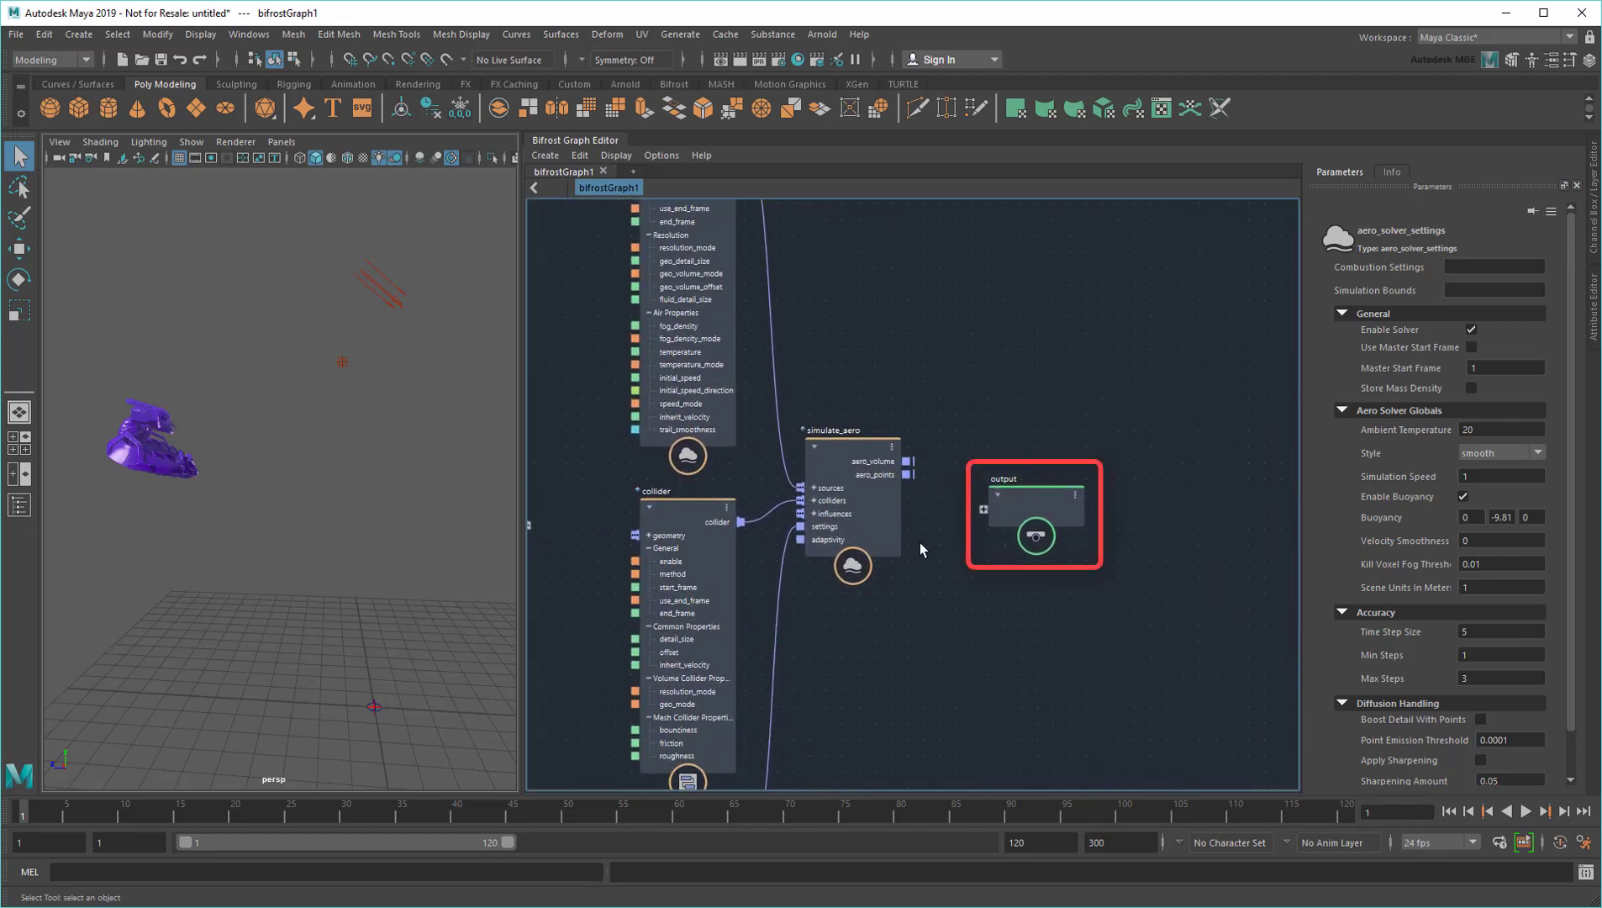
{"action": "left_click_drag", "start_coordinate": [907, 460], "coordinate": [984, 506]}
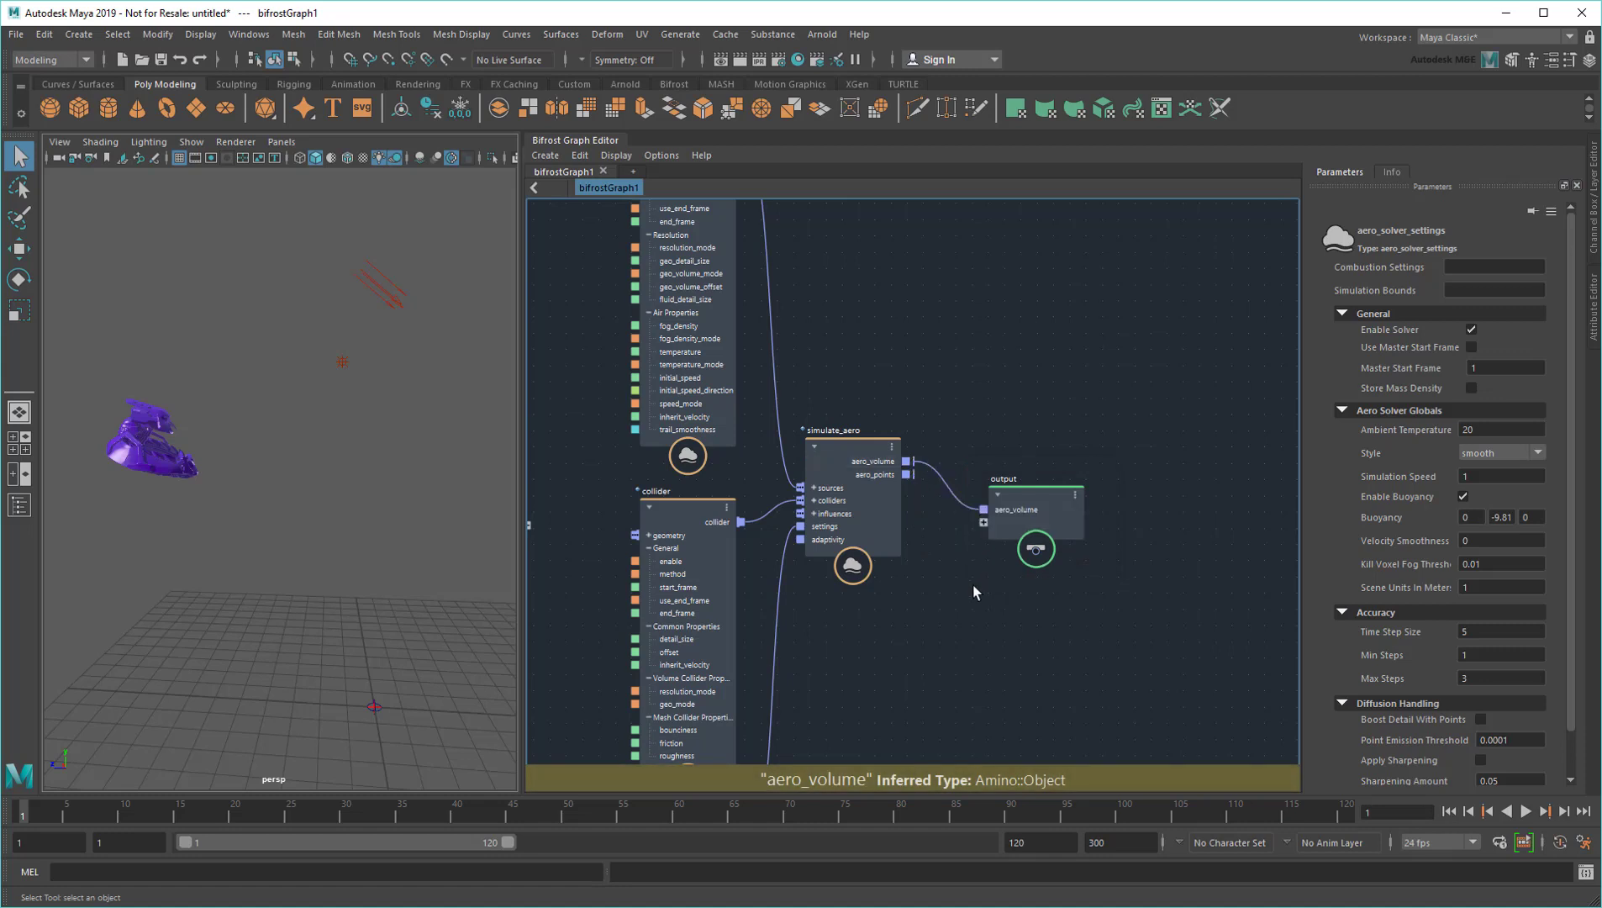
{"action": "middle_click_drag", "start_coordinate": [576, 303], "coordinate": [905, 469], "text": "alt"}
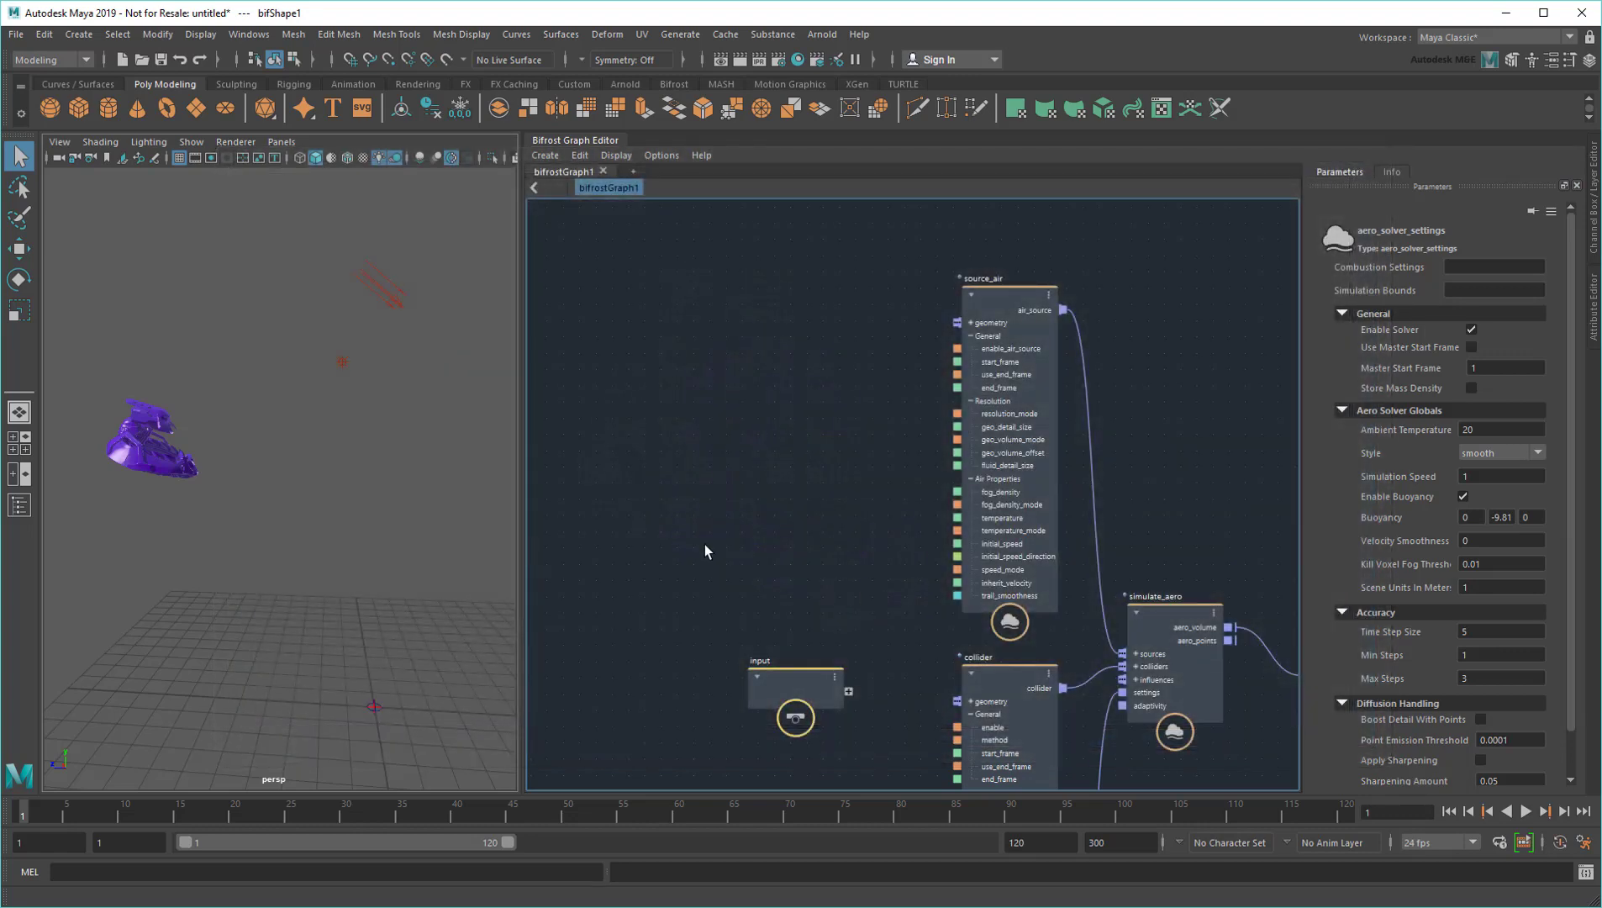
Widen the viewport and shrink pCube1 into a small block near the trilobot
{"action": "left_click_drag", "start_coordinate": [598, 538], "coordinate": [926, 531]}
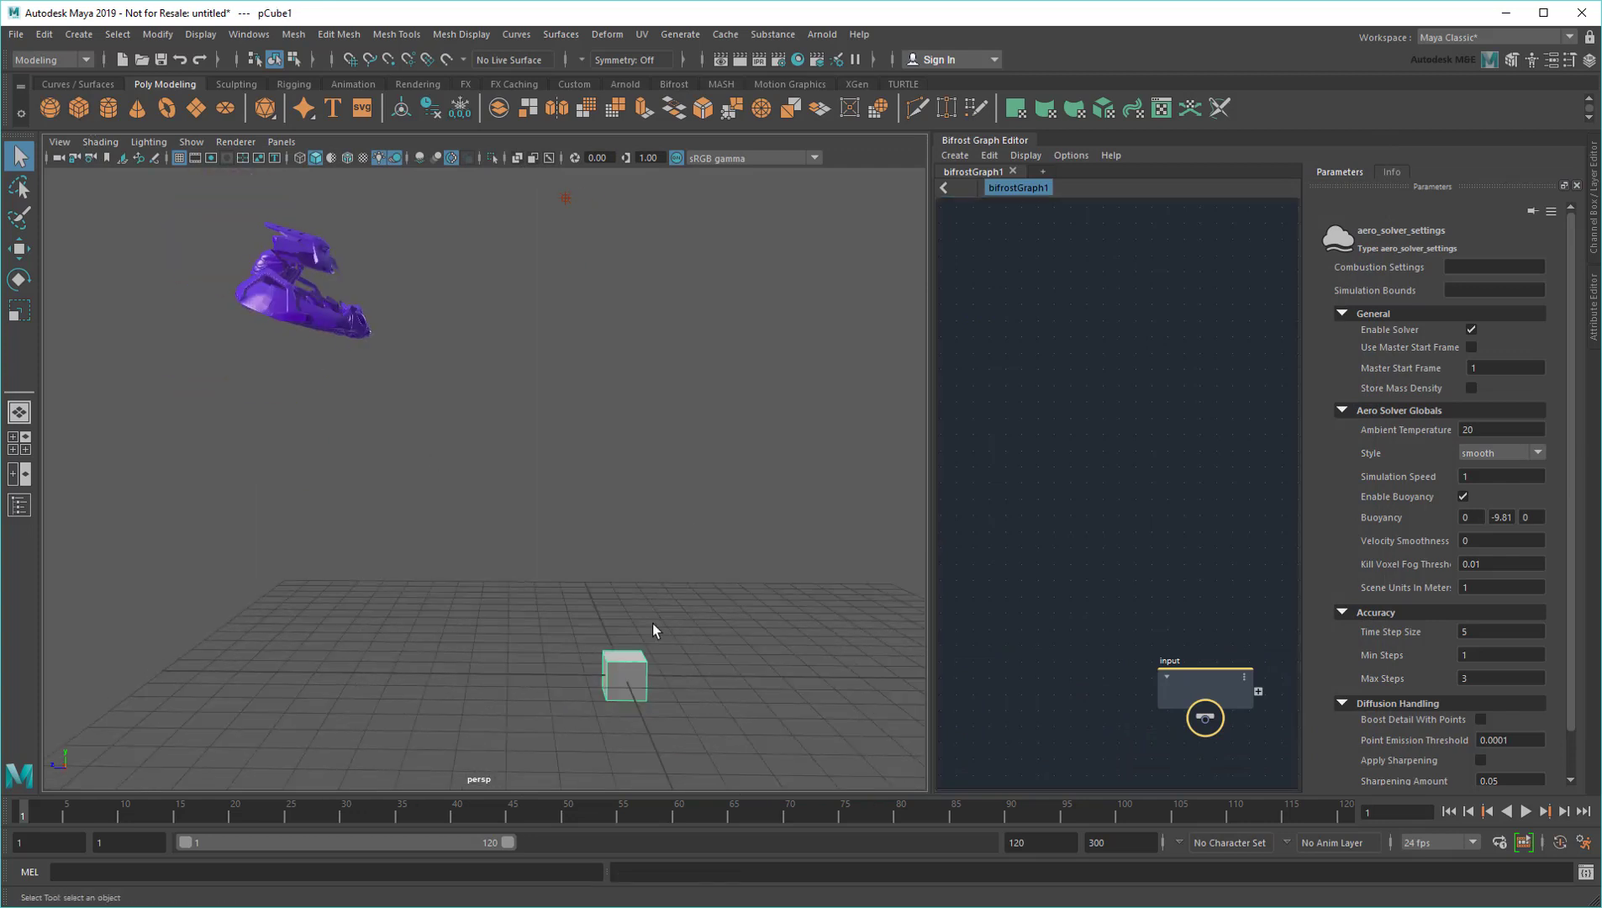
{"action": "mouse_move", "coordinate": [589, 362]}
{"action": "left_mouse_down"}
{"action": "mouse_move", "coordinate": [627, 362]}
{"action": "mouse_move", "coordinate": [542, 480]}
{"action": "mouse_move", "coordinate": [651, 475]}
{"action": "left_mouse_up"}
{"action": "key", "text": "e"}
{"action": "scroll", "coordinate": [542, 479], "scroll_direction": "up", "scroll_amount": 3}
{"action": "key", "text": "r"}
{"action": "key", "text": "w"}
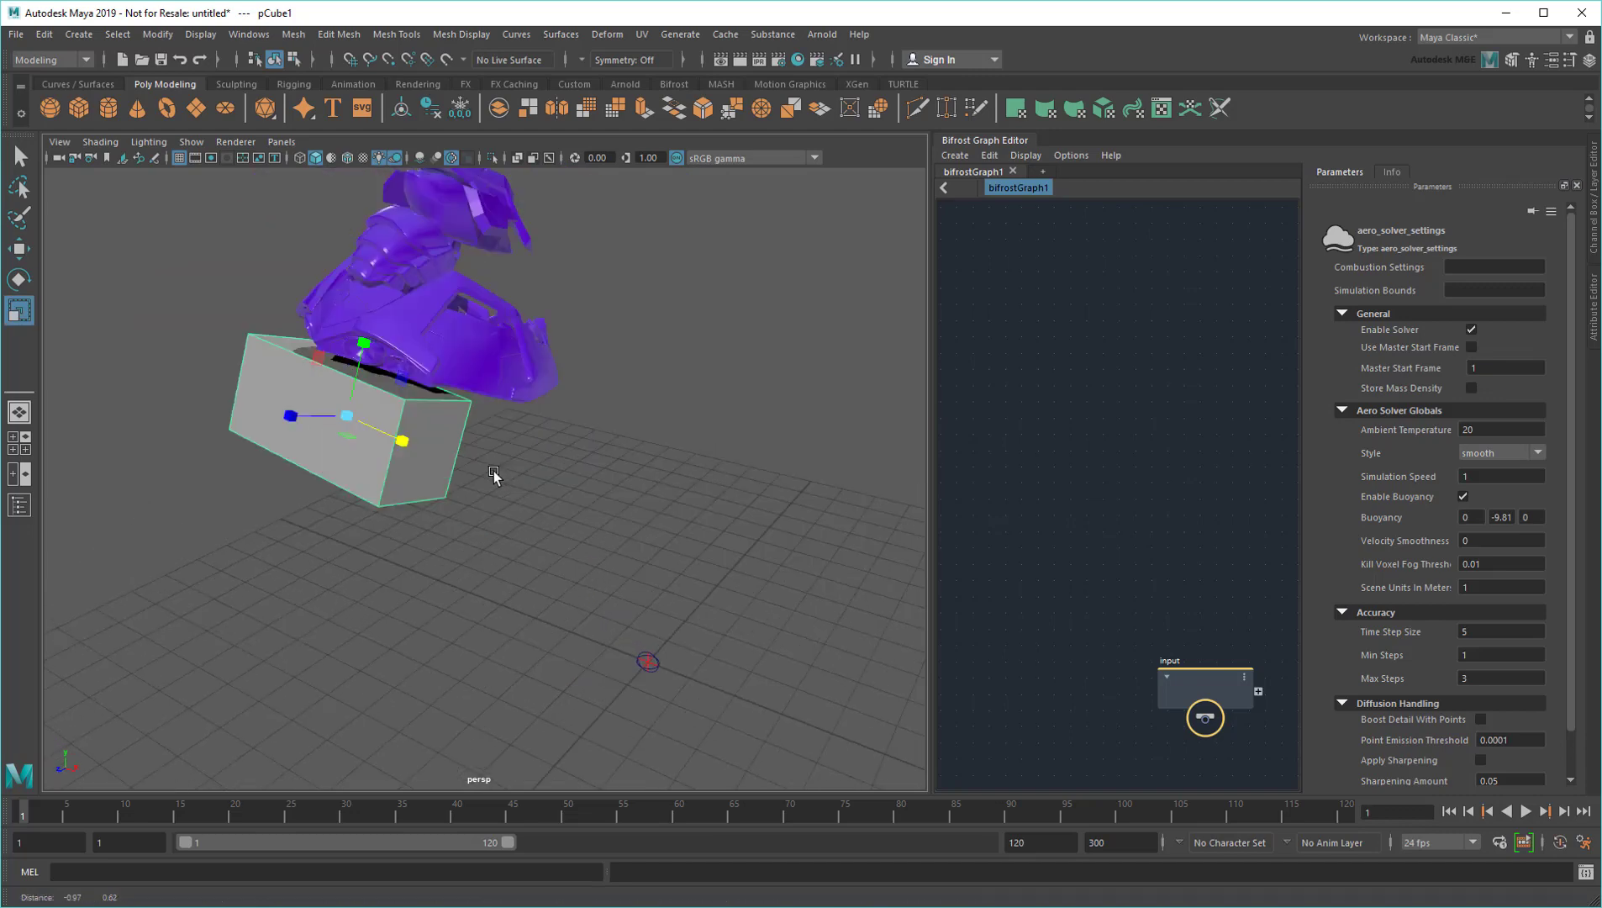
{"action": "key", "text": "r"}
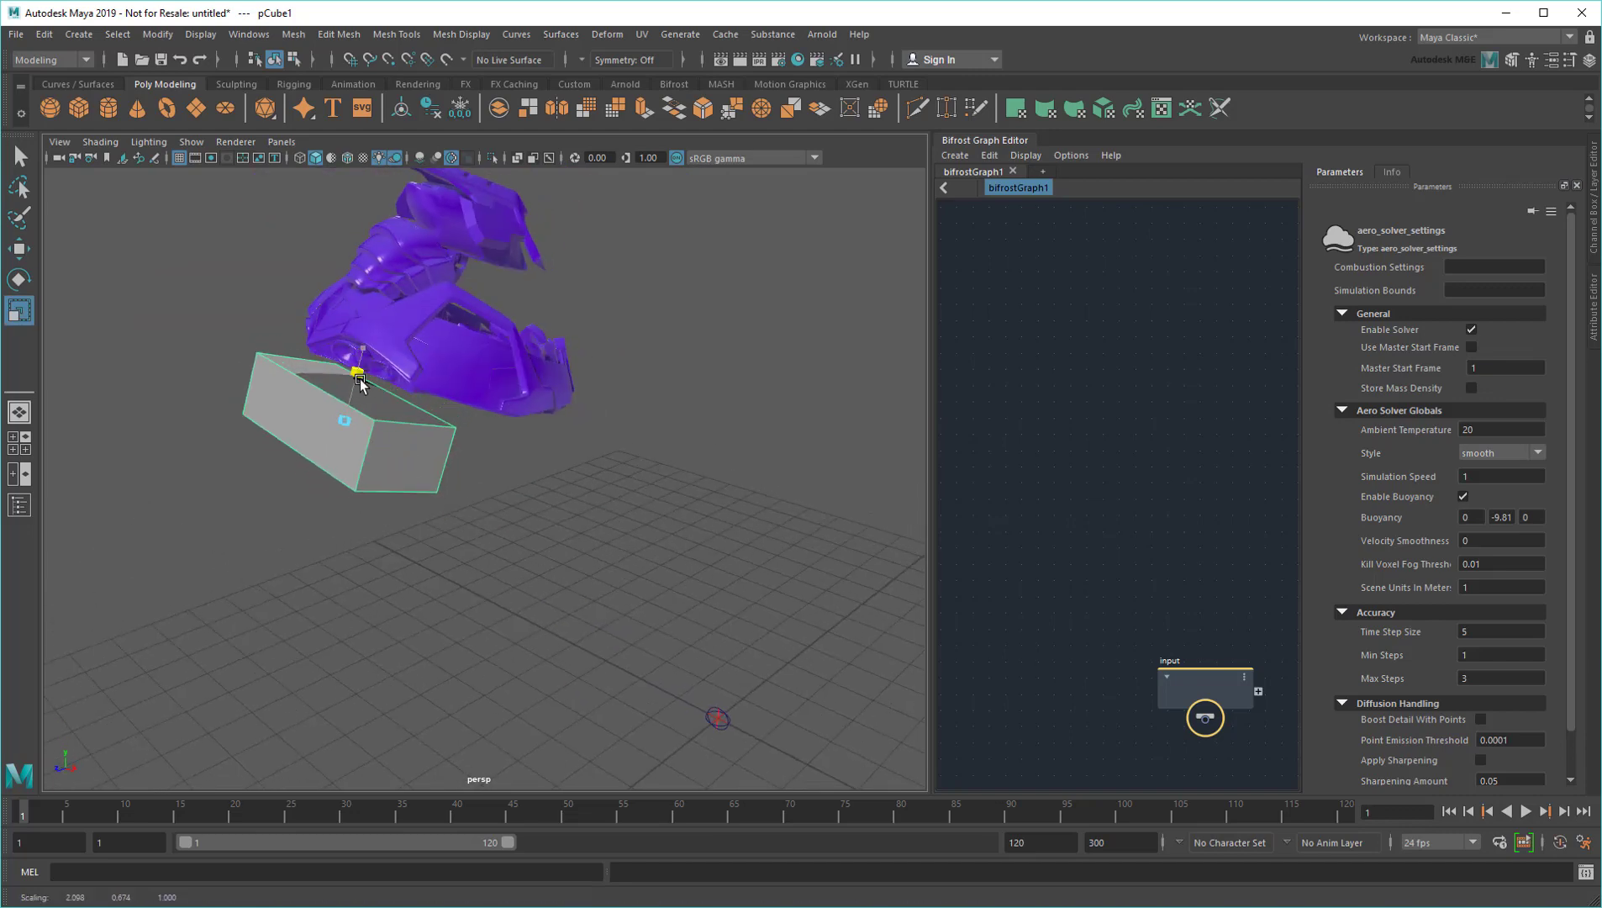
{"action": "left_click_drag", "start_coordinate": [494, 475], "coordinate": [376, 426]}
{"action": "key", "text": "w"}
Place pCube1 behind the trilobot, thin it, and tilt it to match the rear
{"action": "left_click_drag", "start_coordinate": [501, 563], "coordinate": [376, 562], "text": "alt"}
{"action": "left_click_drag", "start_coordinate": [265, 420], "coordinate": [266, 375]}
{"action": "mouse_move", "coordinate": [501, 500]}
{"action": "left_mouse_down", "text": "alt"}
{"action": "mouse_move", "coordinate": [589, 475]}
{"action": "mouse_move", "coordinate": [538, 438]}
{"action": "left_mouse_up", "text": "alt"}
{"action": "left_click_drag", "start_coordinate": [463, 395], "coordinate": [514, 341]}
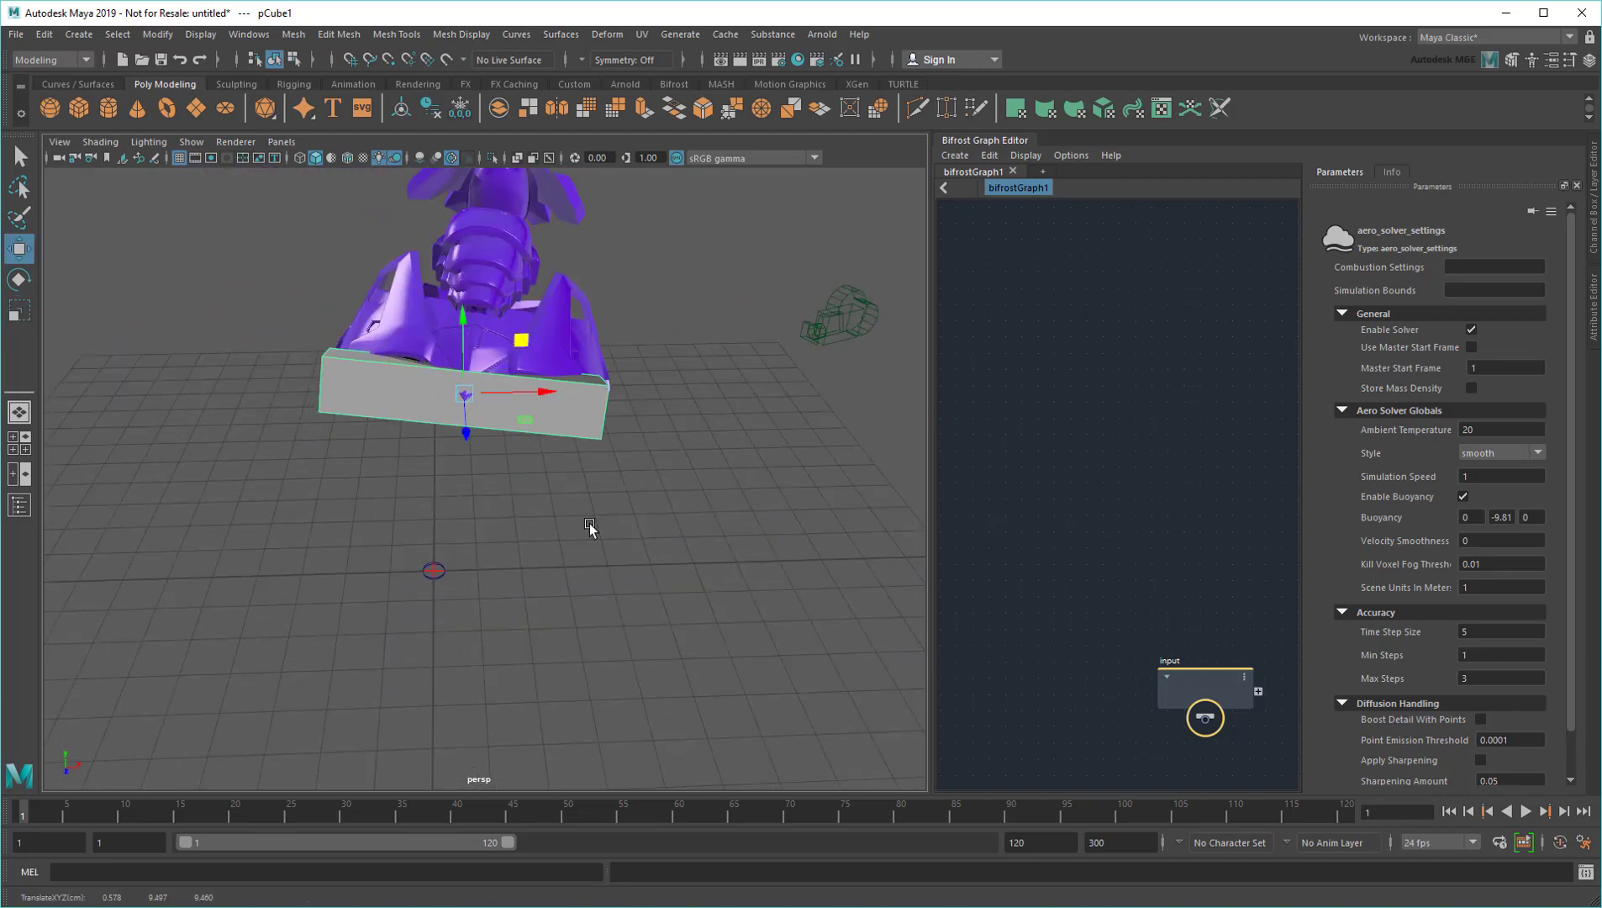
{"action": "scroll", "coordinate": [200, 182], "scroll_direction": "down", "scroll_amount": 3}
{"action": "left_click_drag", "start_coordinate": [62, 181], "coordinate": [75, 163], "text": "alt"}
{"action": "key", "text": "e"}
{"action": "mouse_move", "coordinate": [475, 375]}
{"action": "left_mouse_down"}
{"action": "mouse_move", "coordinate": [443, 438]}
{"action": "mouse_move", "coordinate": [425, 400]}
{"action": "left_mouse_up"}
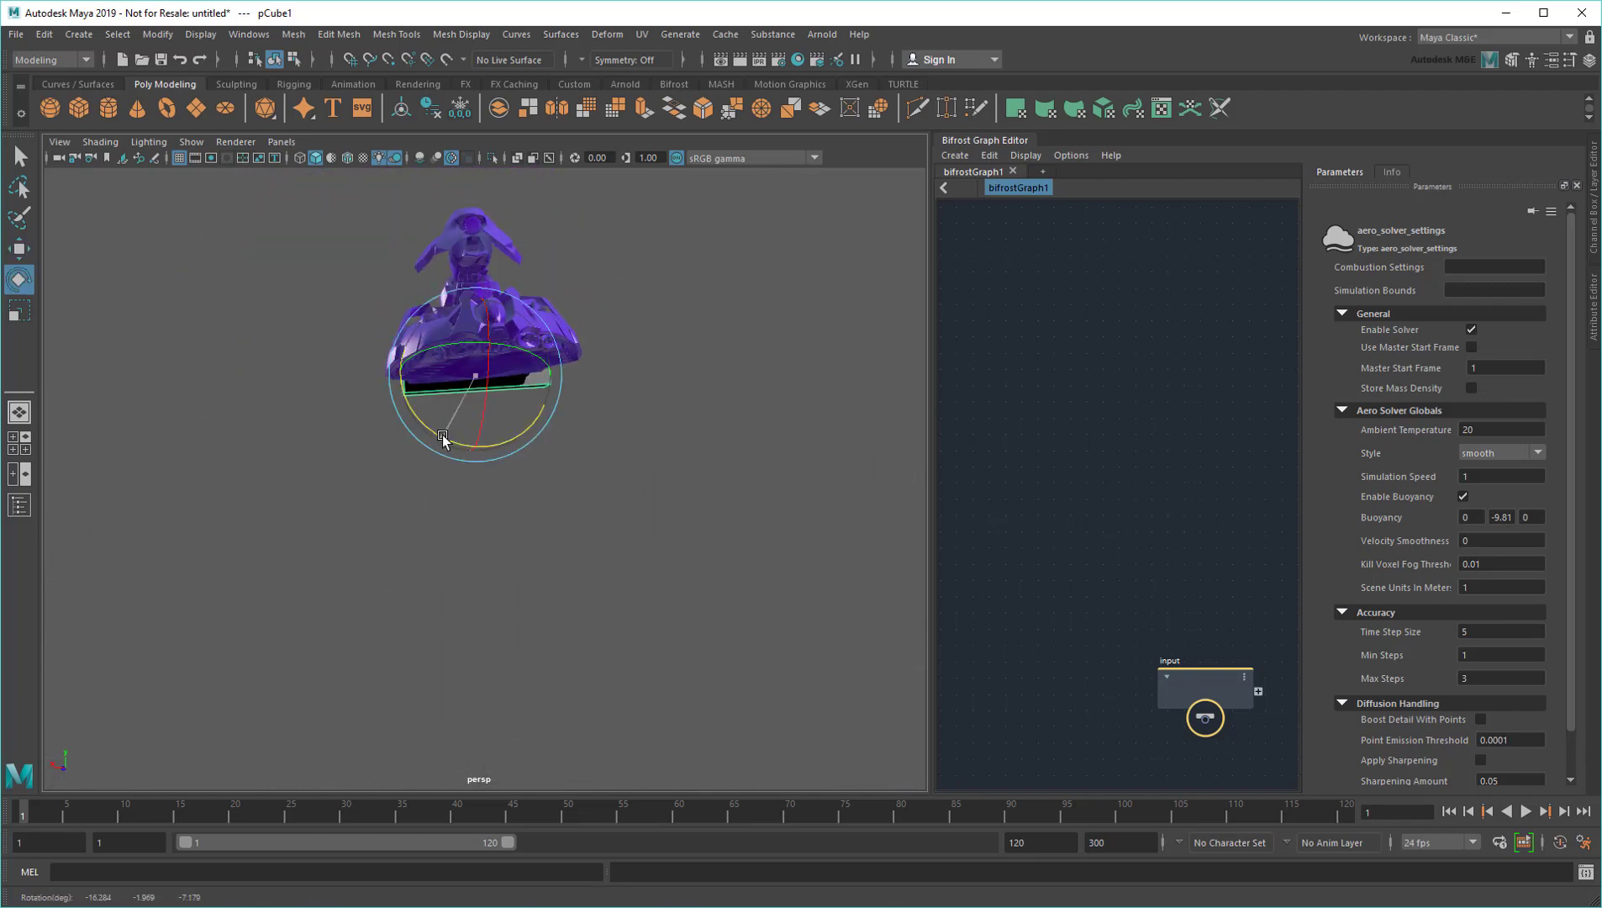
{"action": "mouse_move", "coordinate": [338, 475]}
{"action": "left_mouse_down", "text": "alt"}
{"action": "mouse_move", "coordinate": [501, 538]}
{"action": "mouse_move", "coordinate": [614, 613]}
{"action": "mouse_move", "coordinate": [425, 587]}
{"action": "left_mouse_up", "text": "alt"}
{"action": "key", "text": "w"}
{"action": "scroll", "coordinate": [394, 704], "scroll_direction": "down", "scroll_amount": 4}
{"action": "key", "text": "q"}
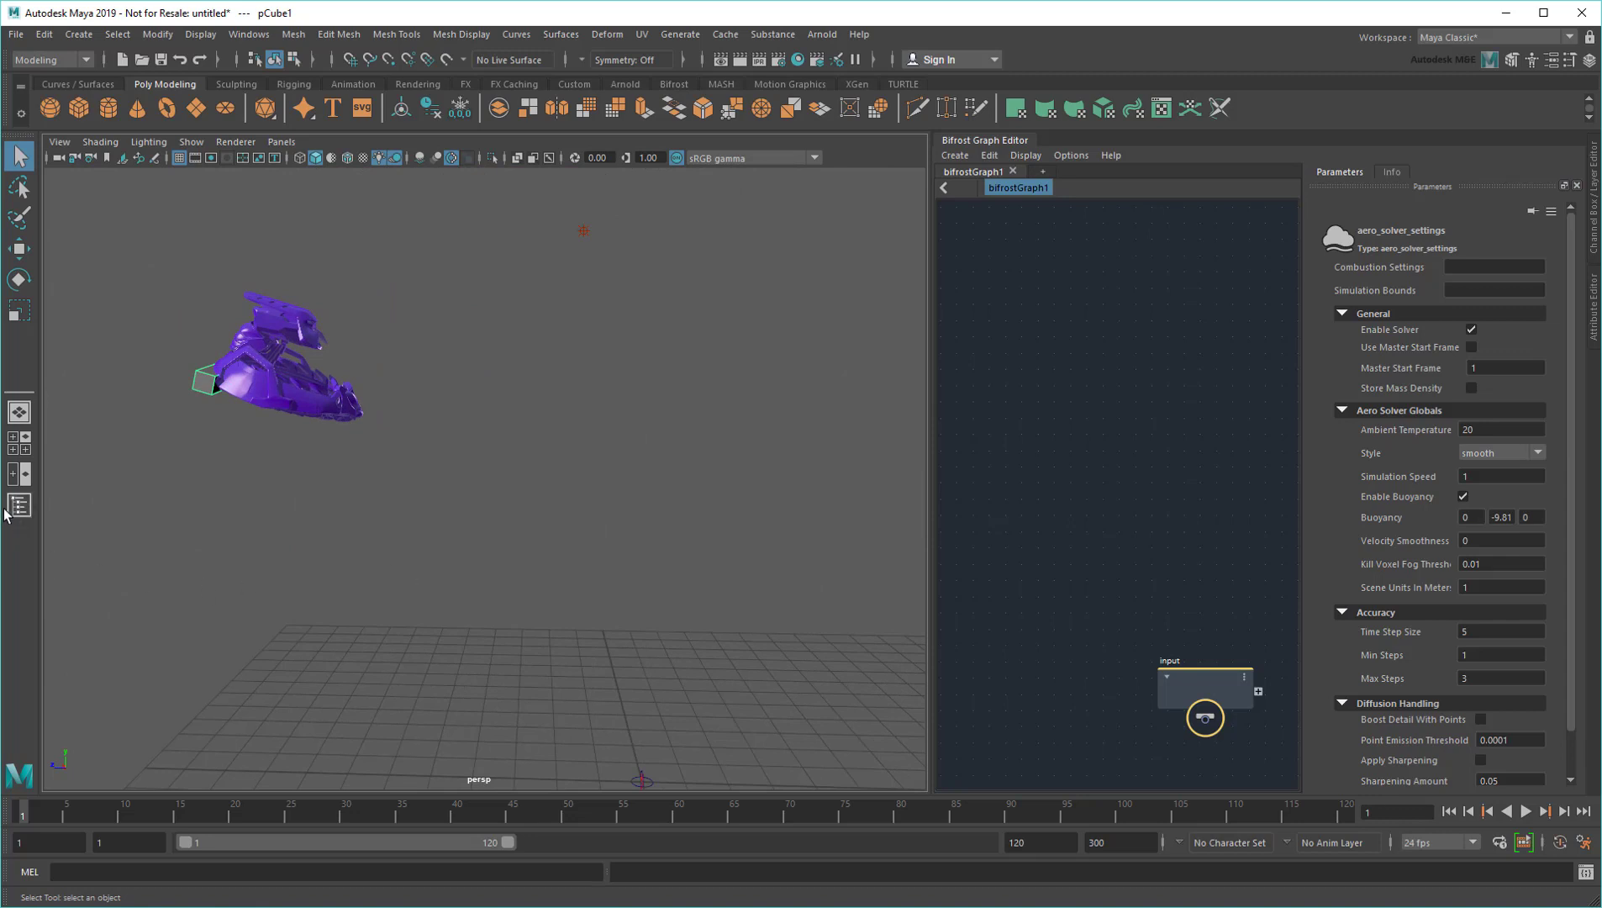
In the Outliner, parent pCube1 to trilobotCrash_locator2 and drop it into the Bifrost graph
{"action": "left_click", "coordinate": [143, 533]}
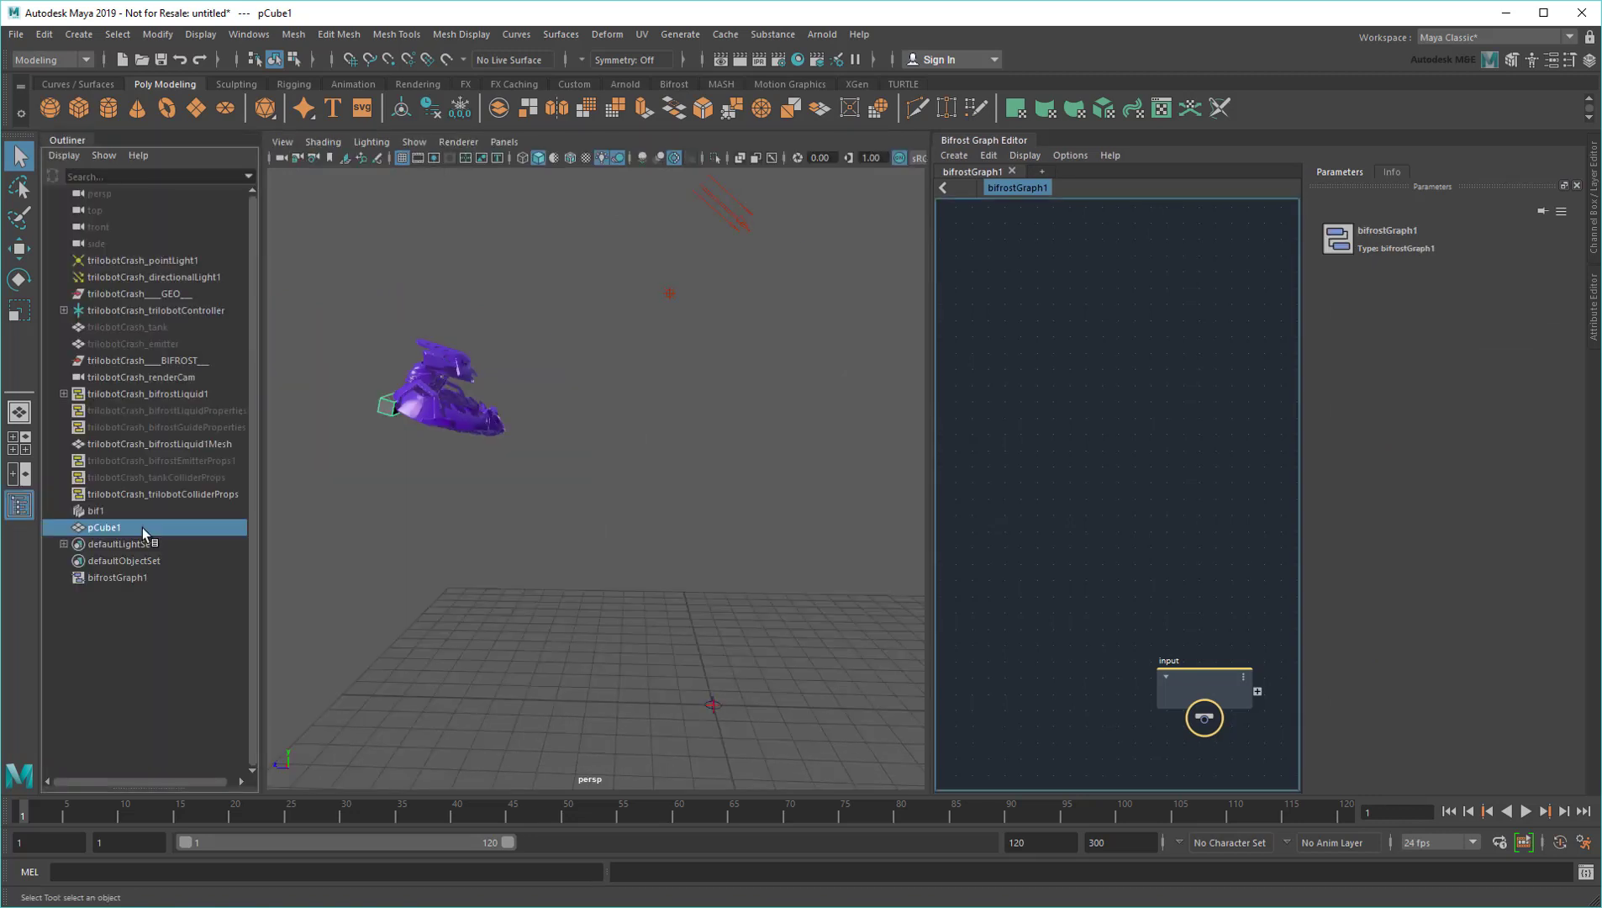
{"action": "left_click", "coordinate": [63, 310]}
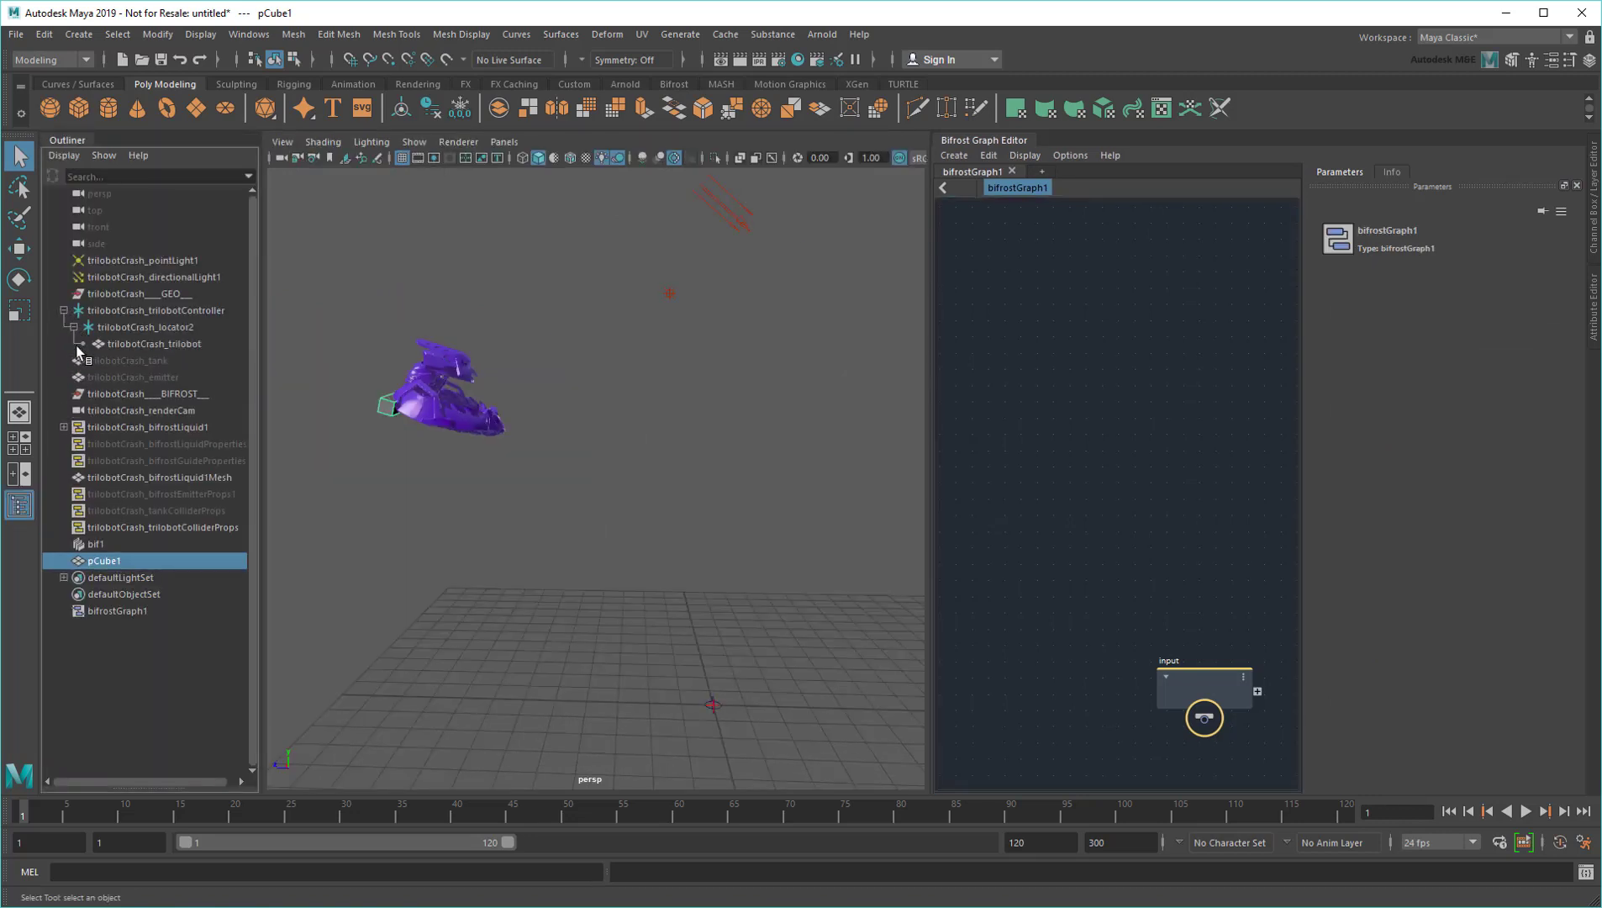
{"action": "middle_click_drag", "start_coordinate": [150, 560], "coordinate": [194, 328]}
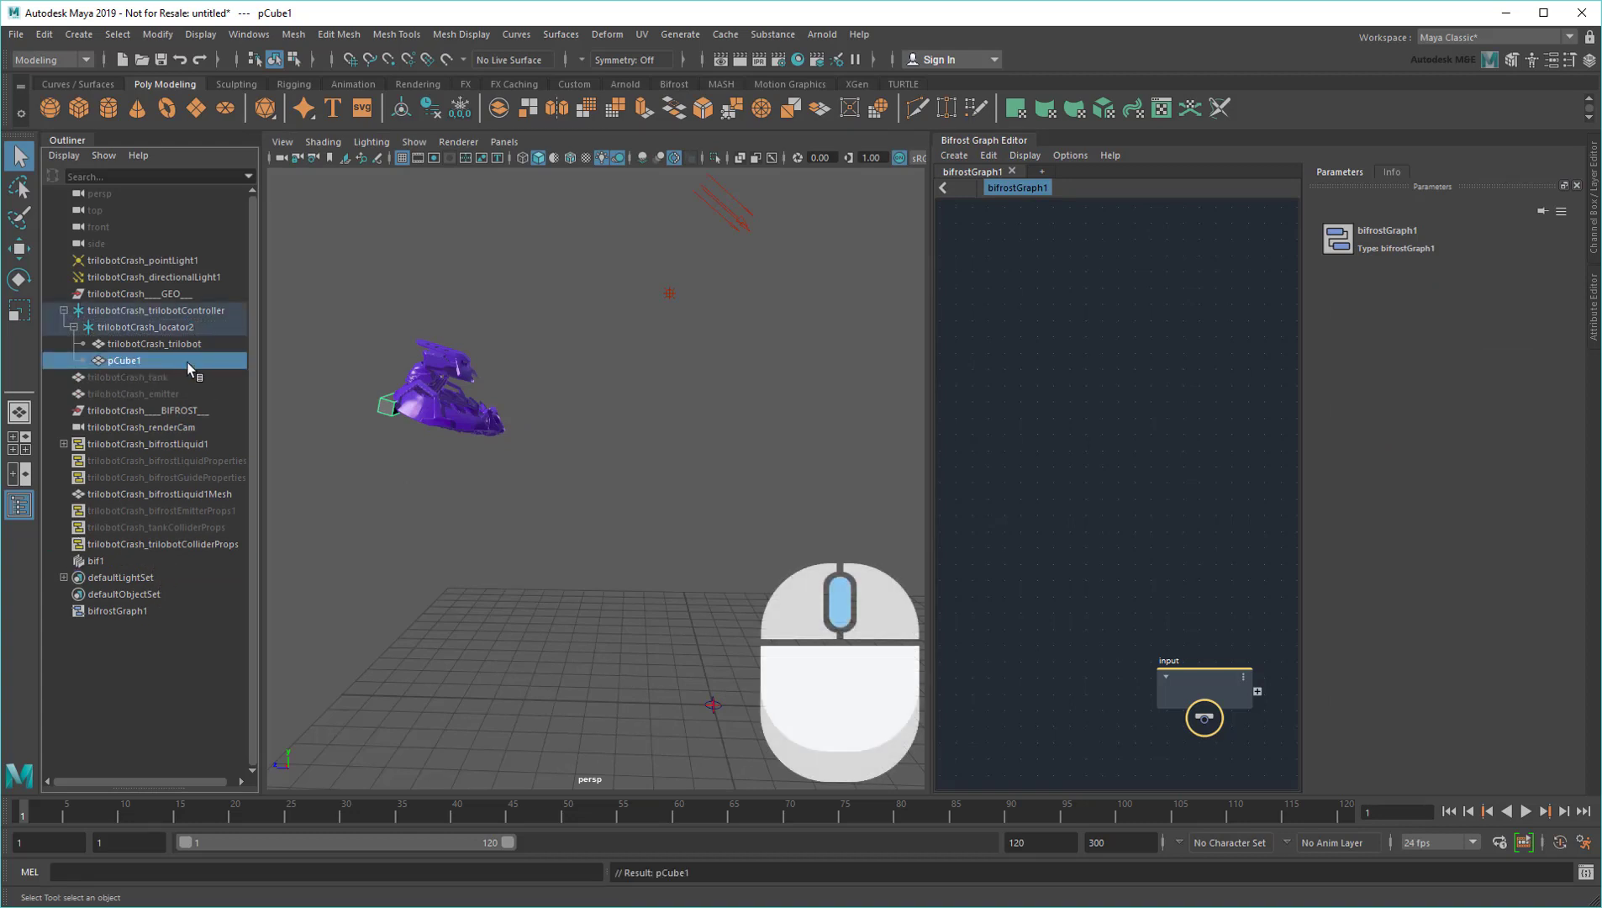
{"action": "middle_click_drag", "start_coordinate": [123, 360], "coordinate": [1032, 431]}
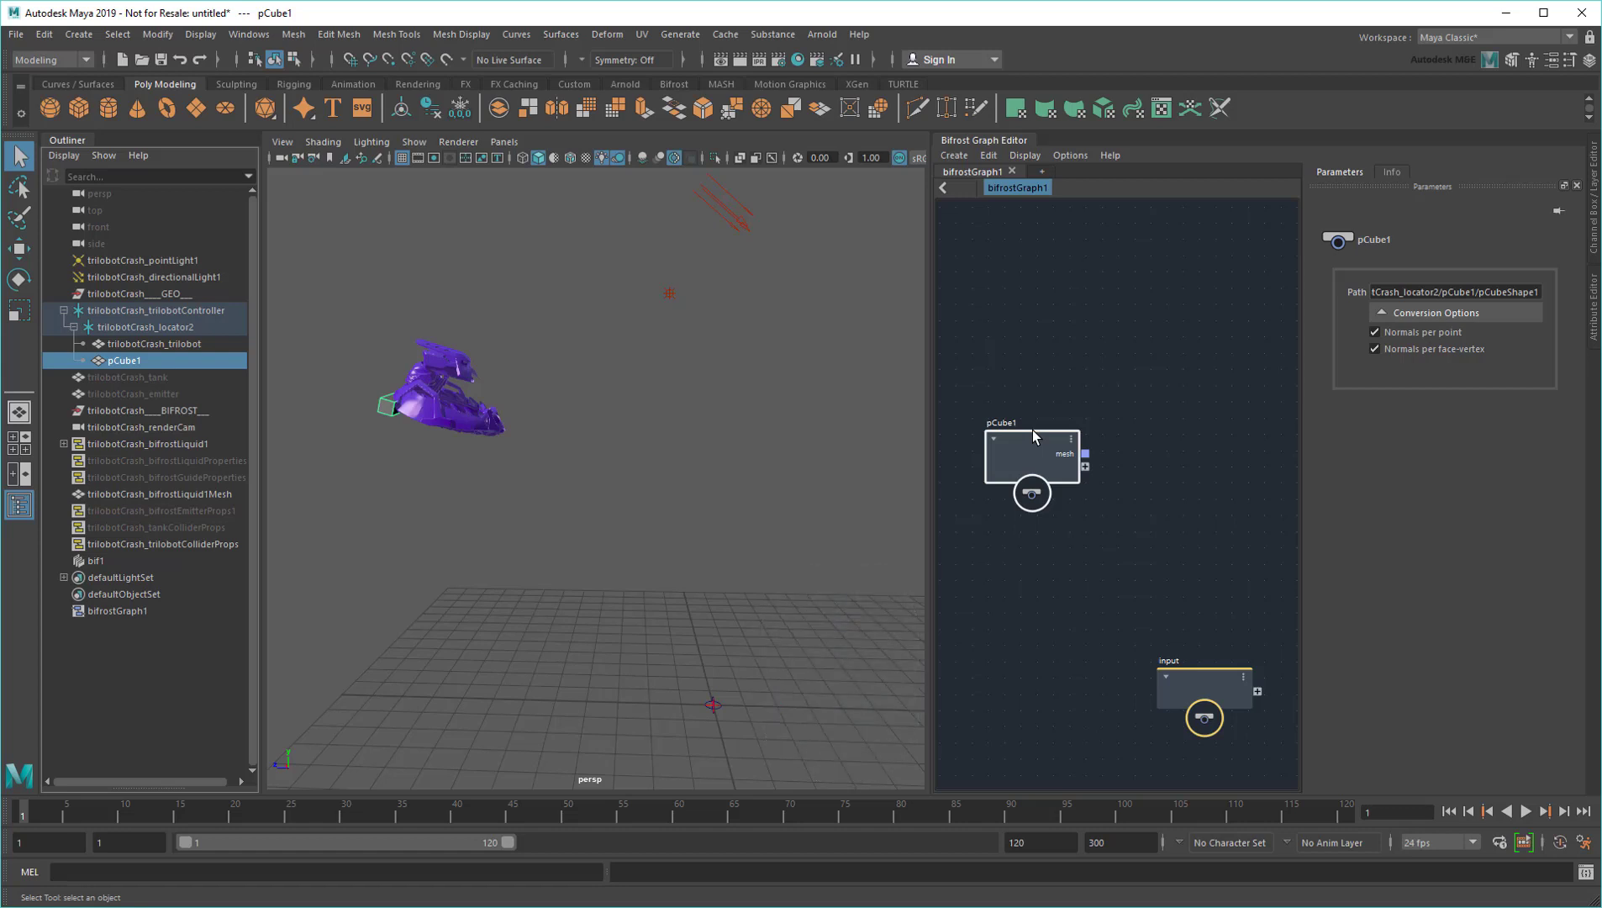
{"action": "left_click", "coordinate": [19, 506]}
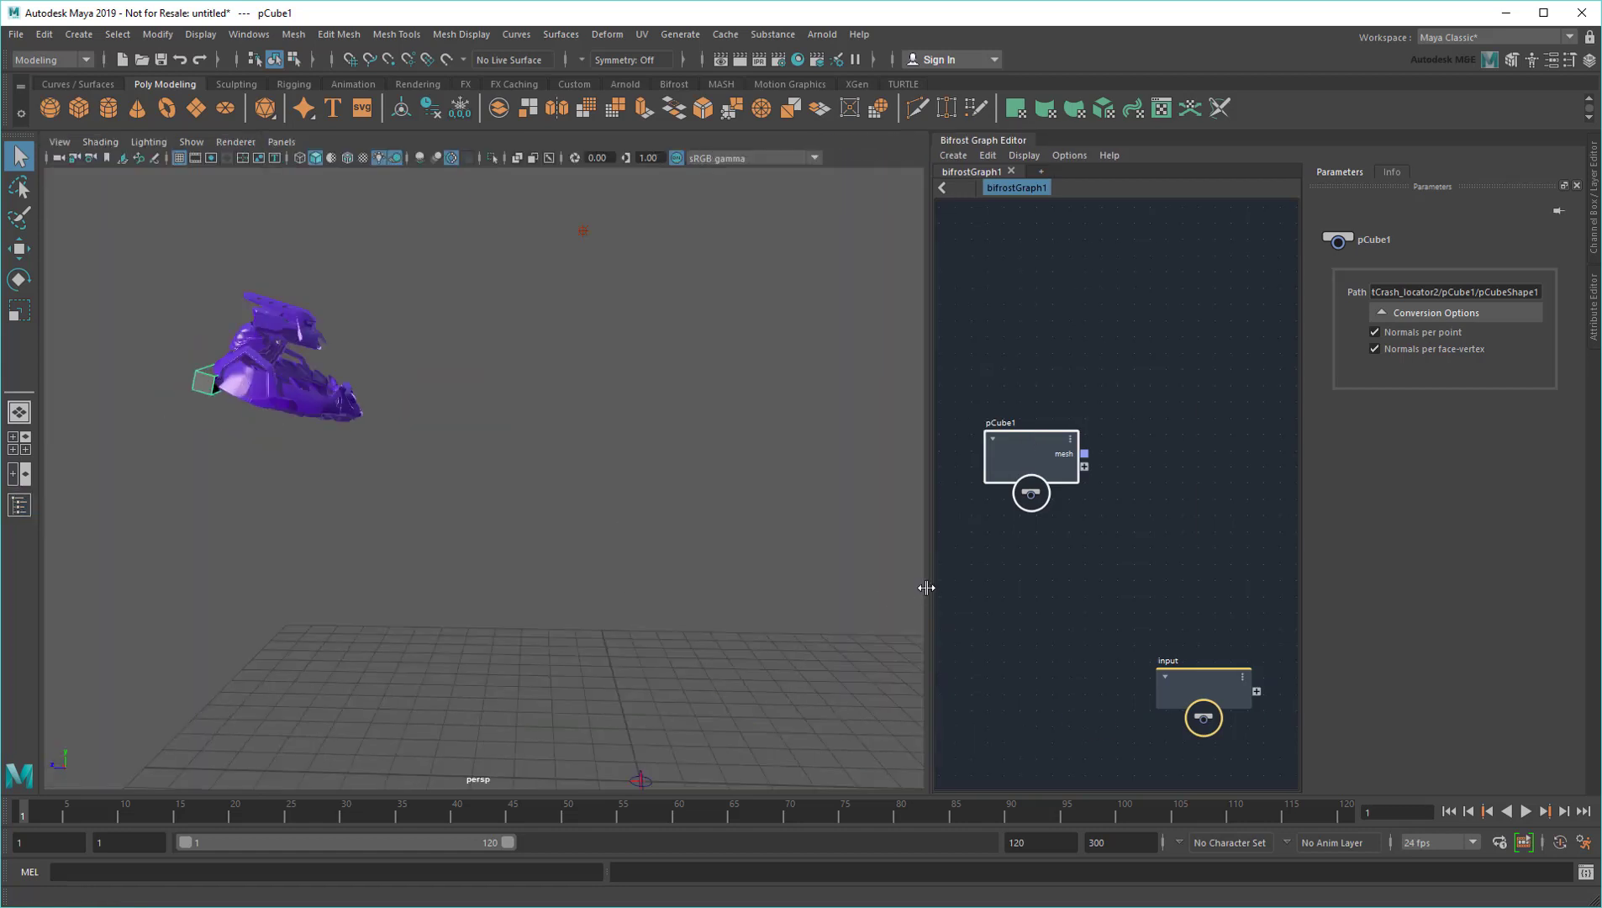
Wire pCube1's mesh into source_air's geometry, preview the smoke playback, and orbit closer
{"action": "left_click_drag", "start_coordinate": [926, 587], "coordinate": [509, 587]}
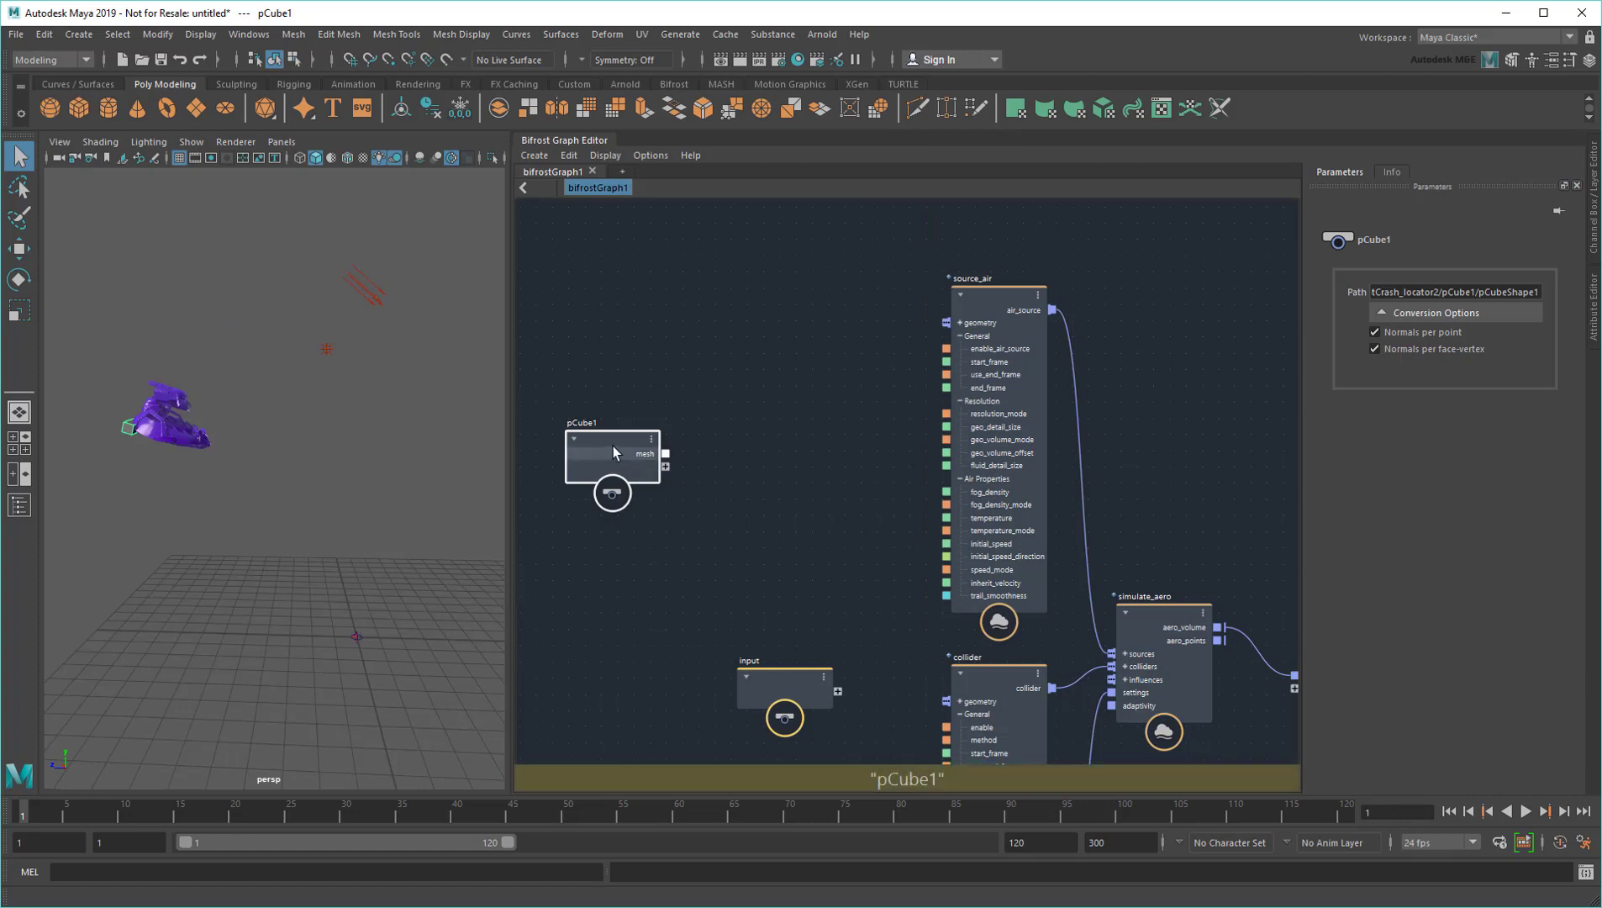
{"action": "mouse_move", "coordinate": [611, 451]}
{"action": "left_mouse_down"}
{"action": "mouse_move", "coordinate": [768, 371]}
{"action": "mouse_move", "coordinate": [761, 388]}
{"action": "mouse_move", "coordinate": [948, 321]}
{"action": "left_mouse_up"}
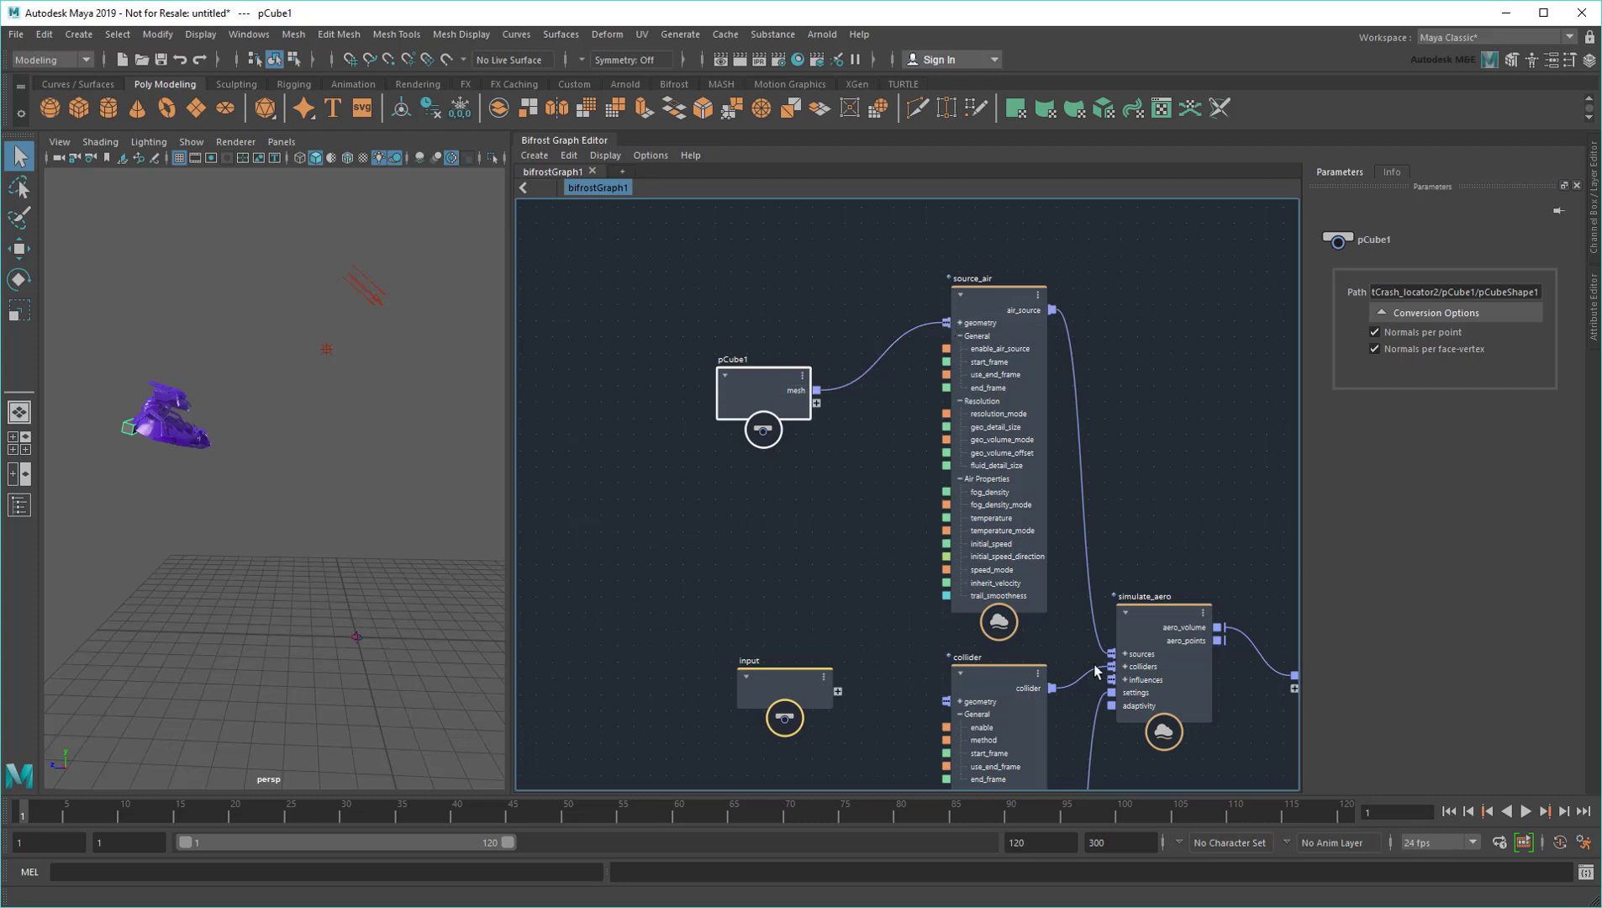
{"action": "left_click", "coordinate": [1528, 812]}
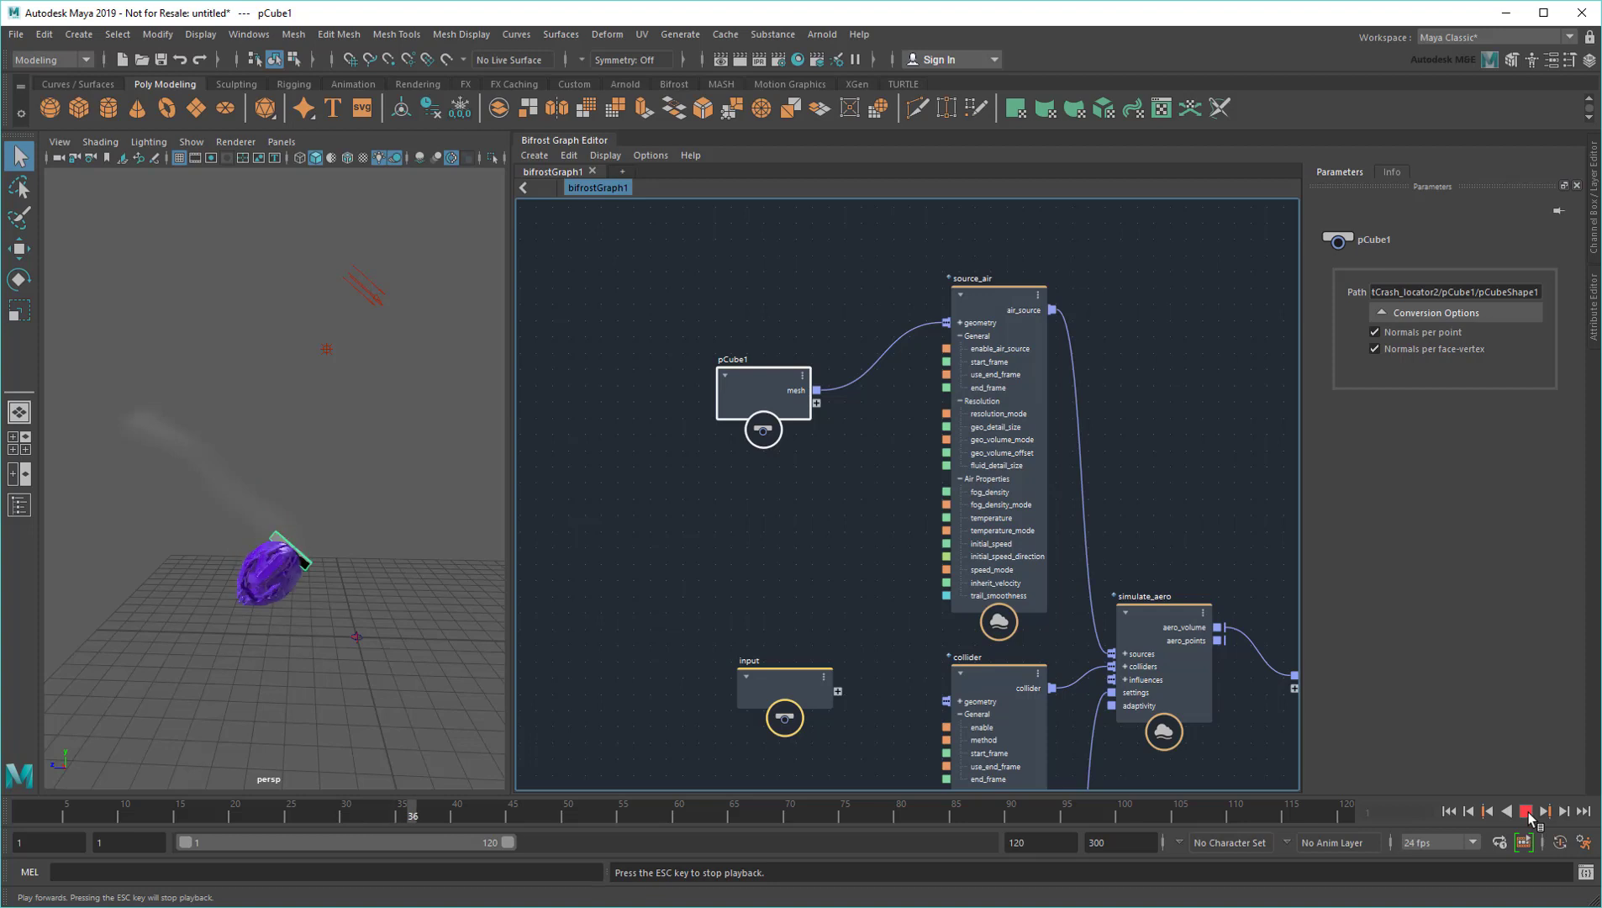
{"action": "left_click", "coordinate": [1528, 812]}
{"action": "right_click_drag", "start_coordinate": [261, 457], "coordinate": [281, 433], "text": "alt"}
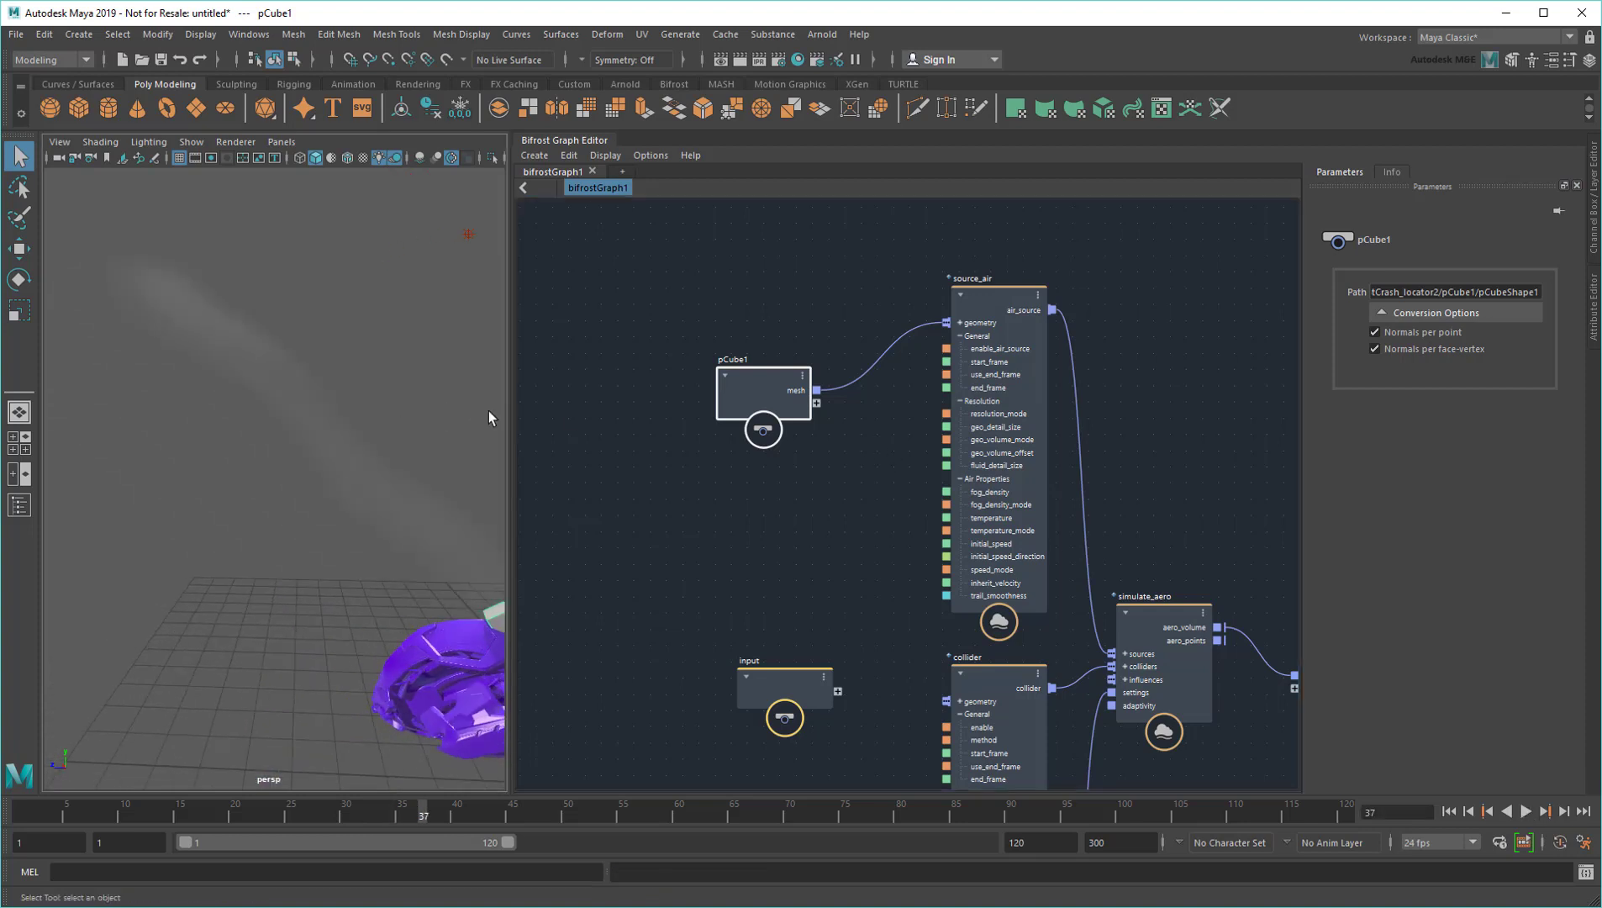
{"action": "left_click_drag", "start_coordinate": [281, 433], "coordinate": [437, 441], "text": "alt"}
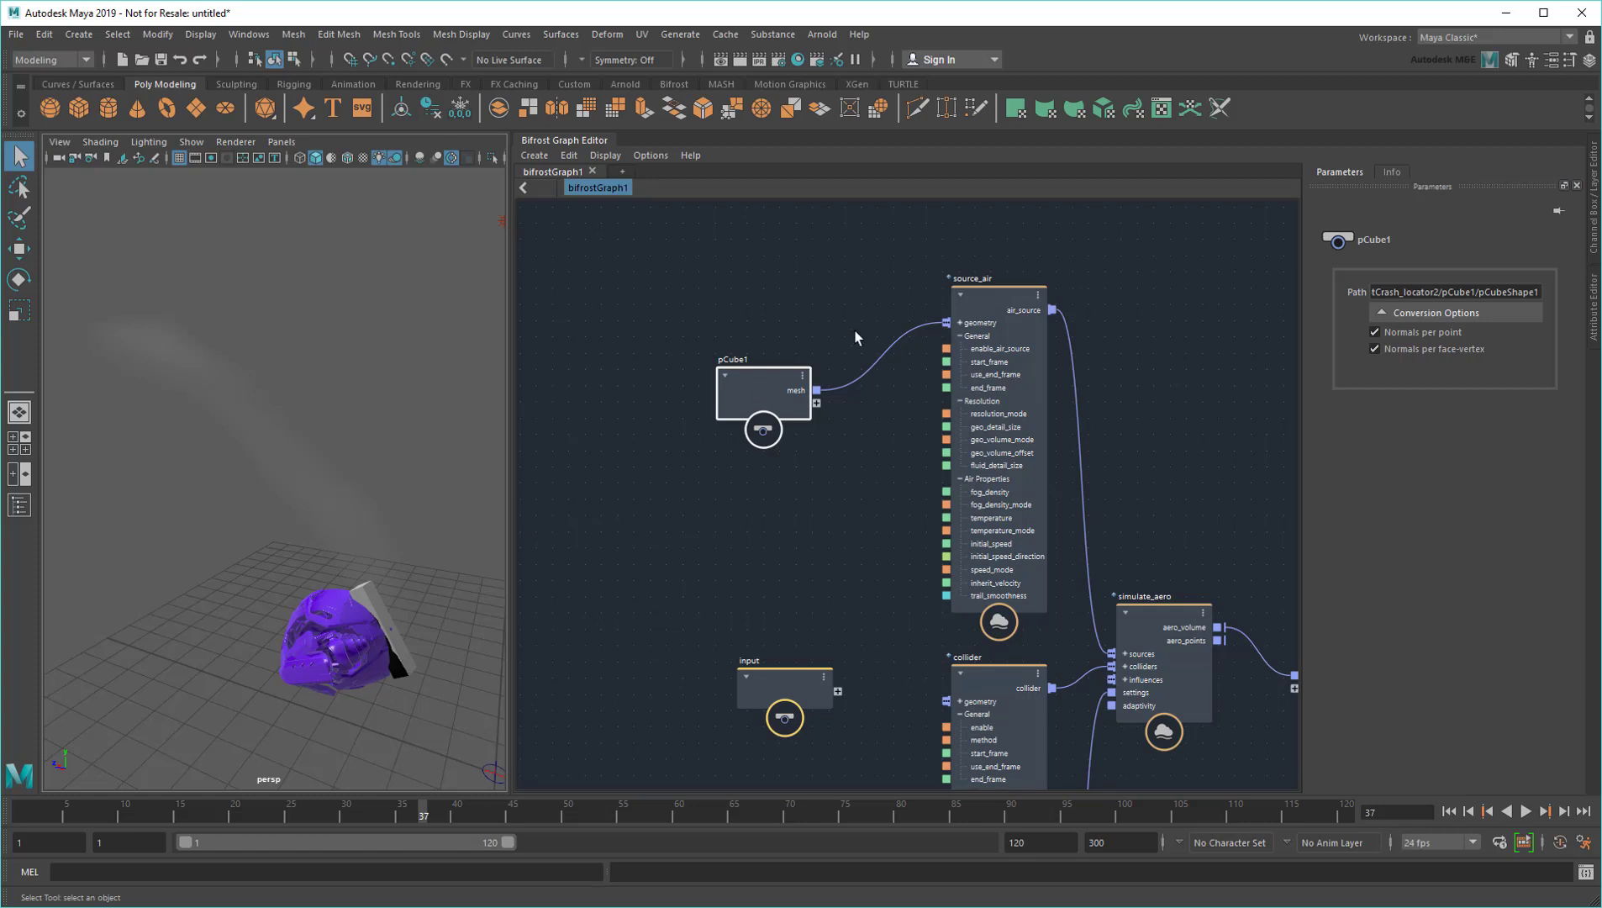
Give source_air a Fog Density of 30 with Fog Density Mode set to max
{"action": "left_click", "coordinate": [1004, 303]}
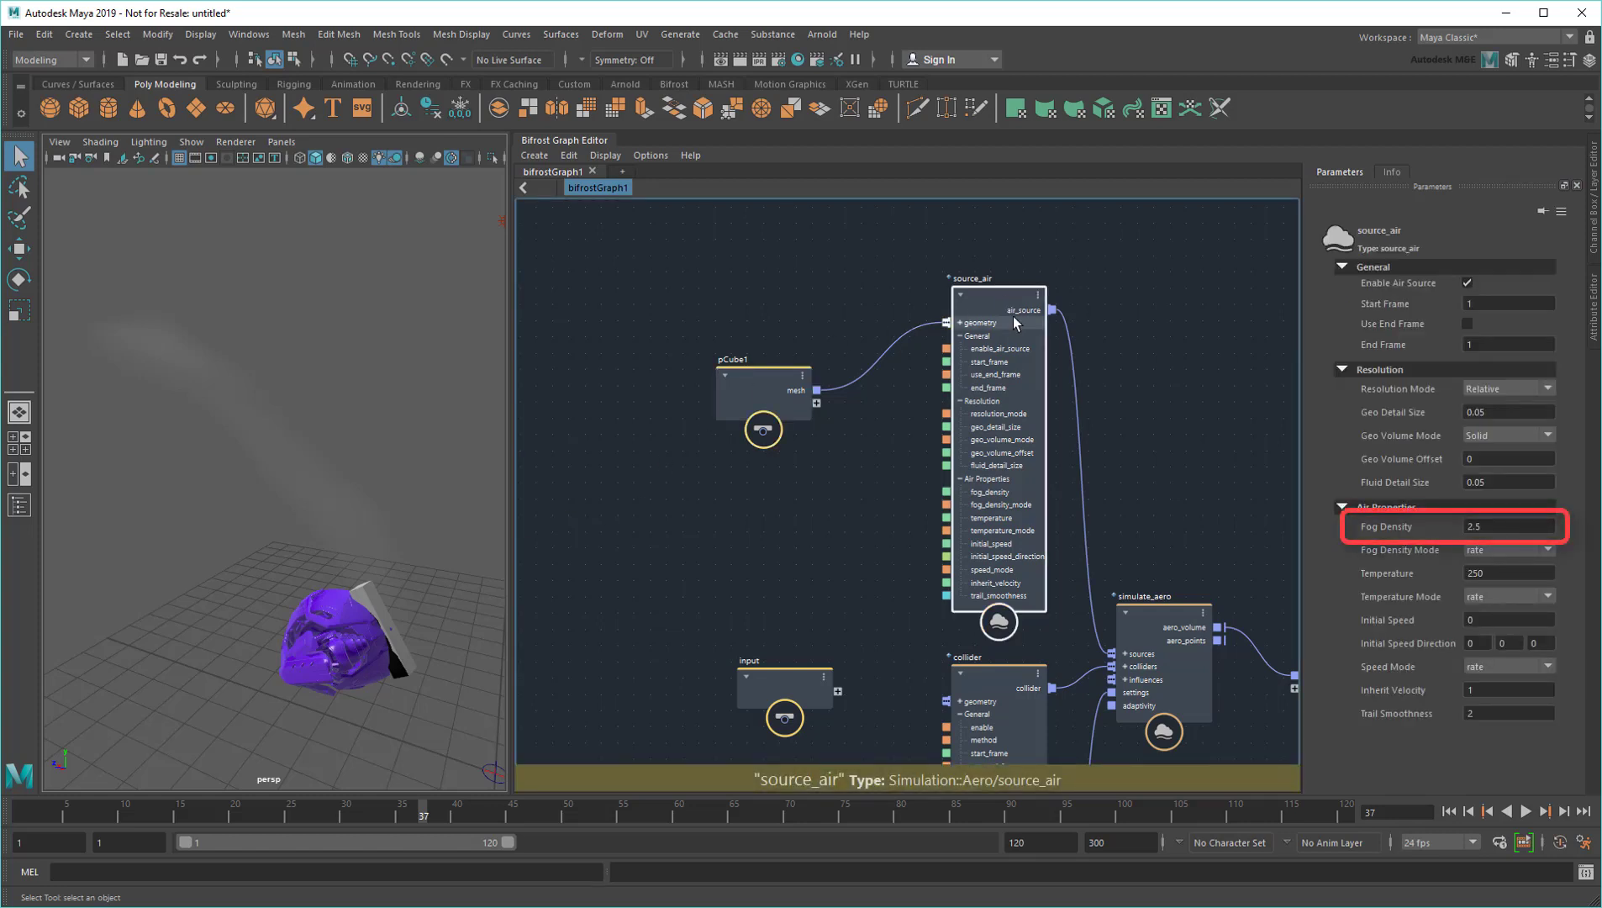
{"action": "double_click", "coordinate": [1493, 527]}
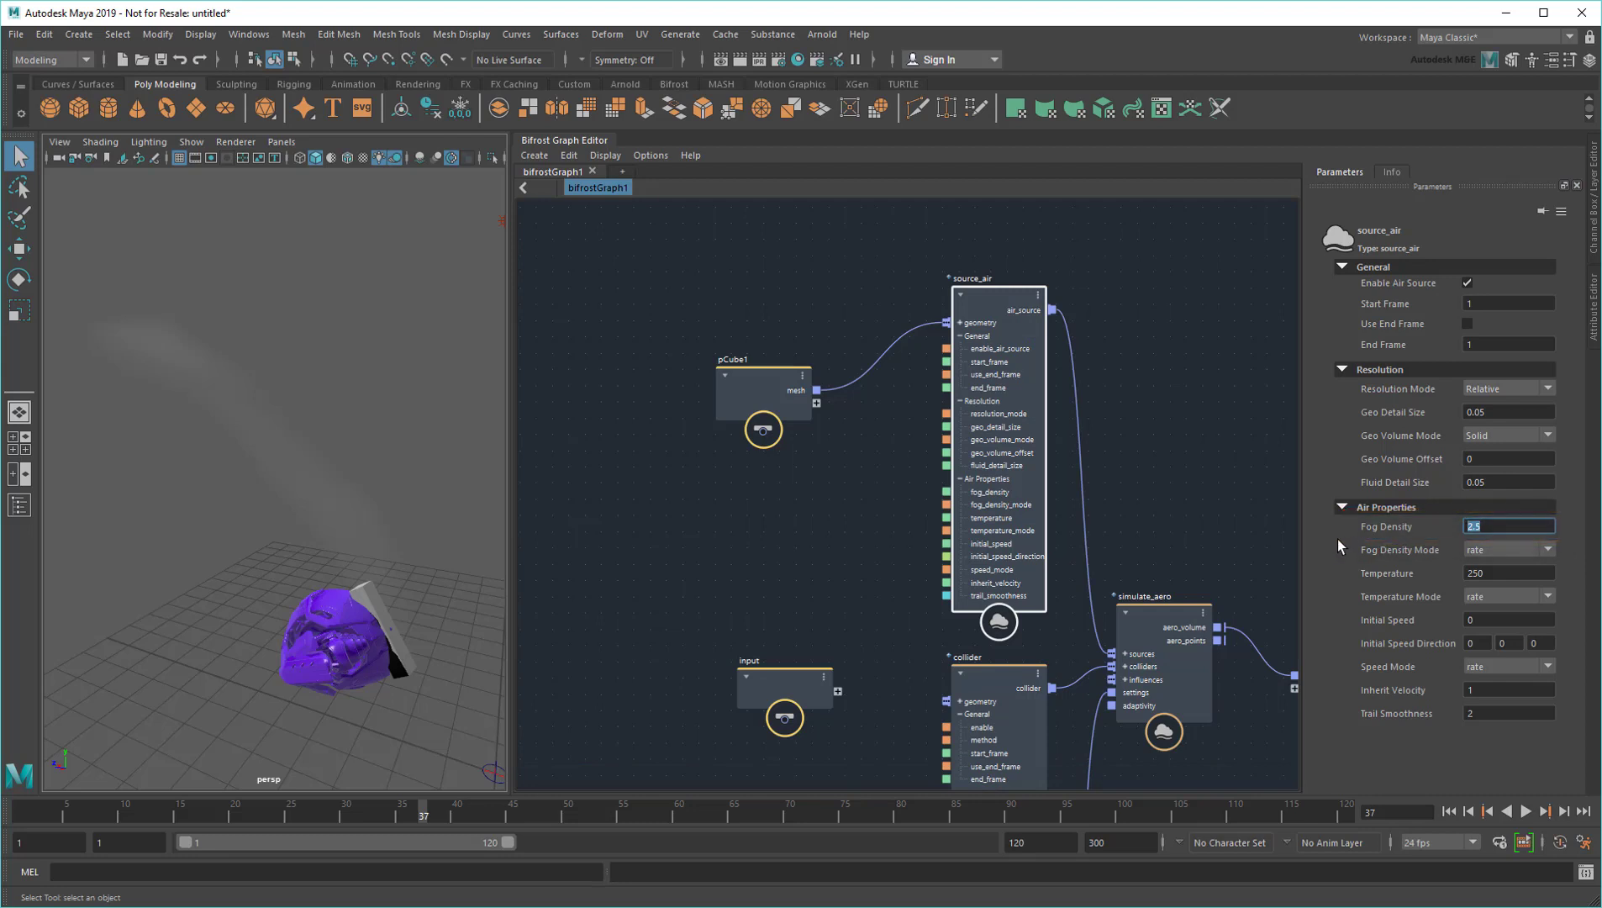
{"action": "type", "text": "30"}
{"action": "key", "text": "Return"}
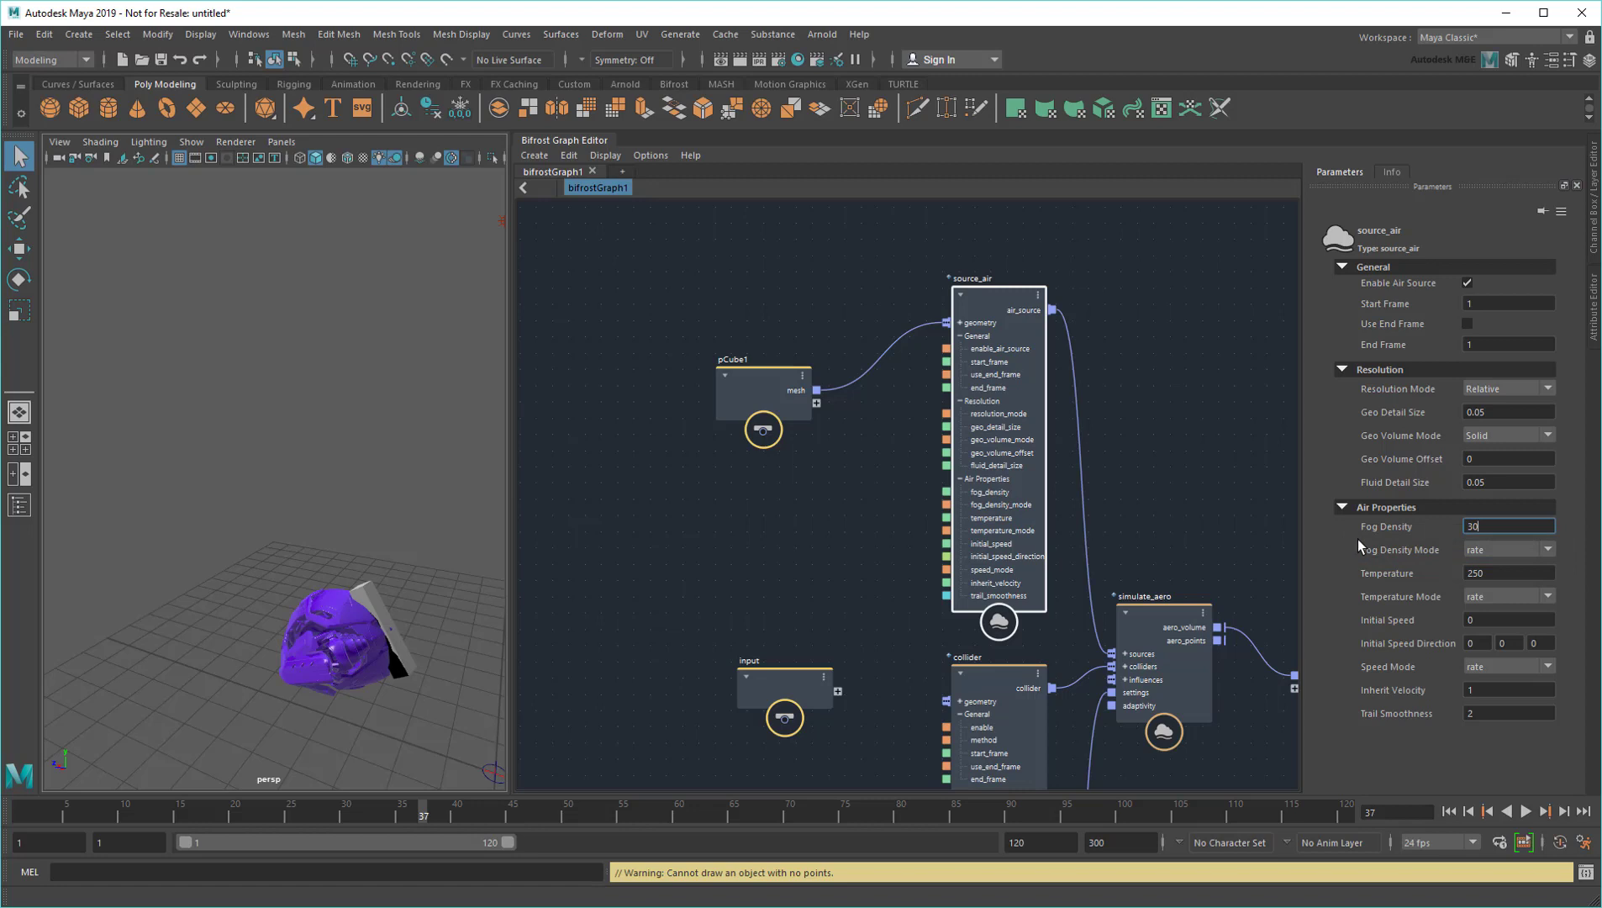
{"action": "left_click", "coordinate": [1547, 551]}
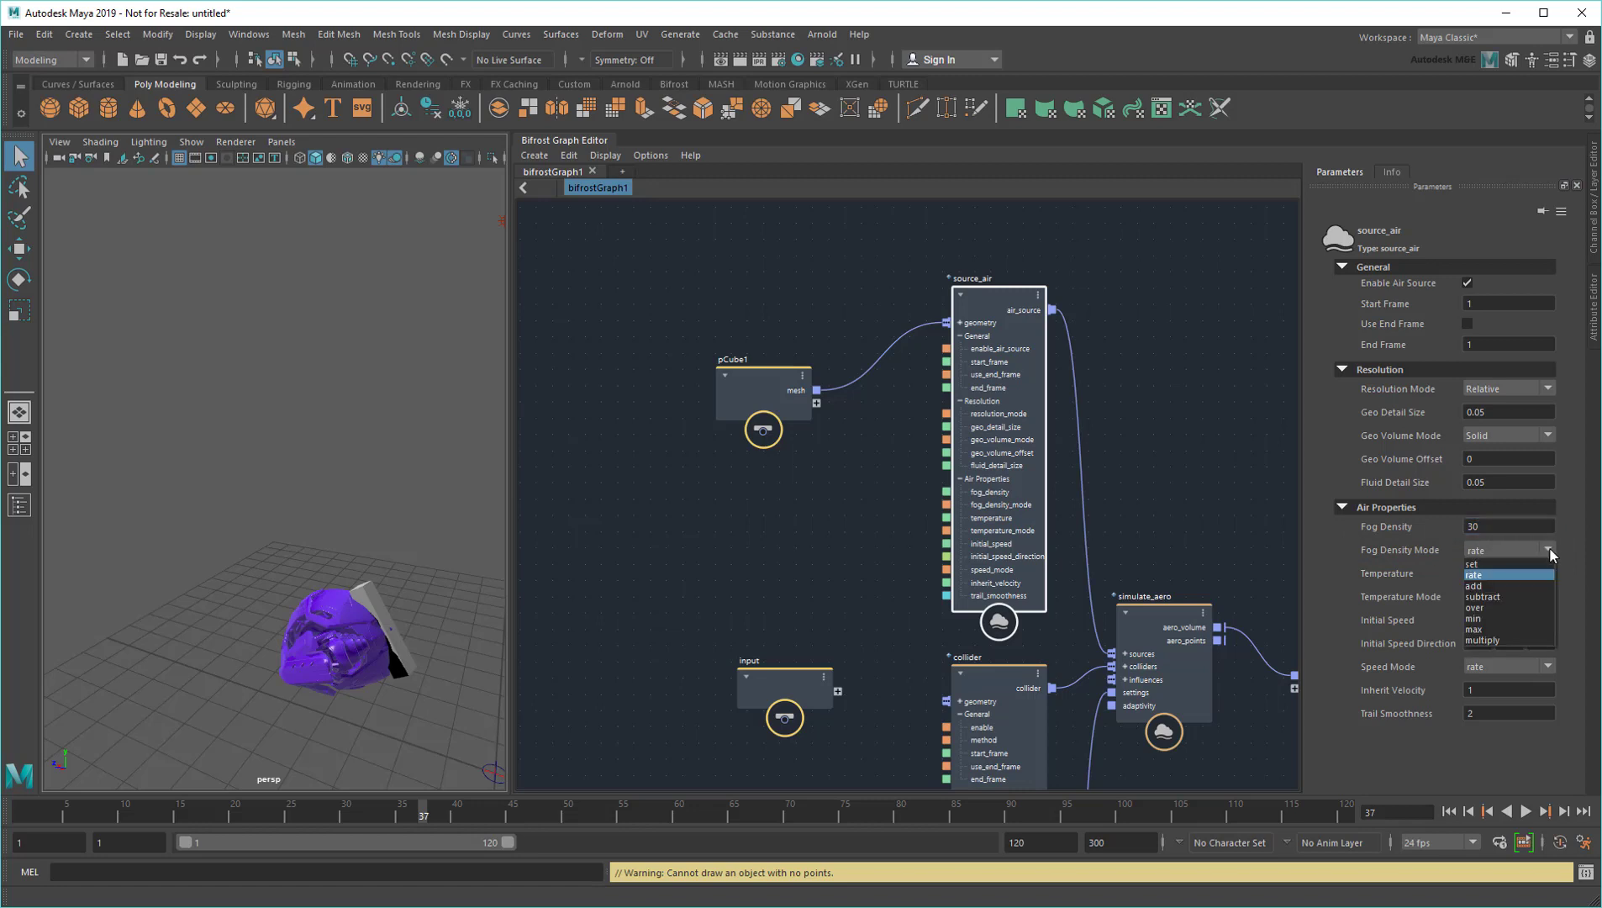
{"action": "left_click", "coordinate": [1525, 631]}
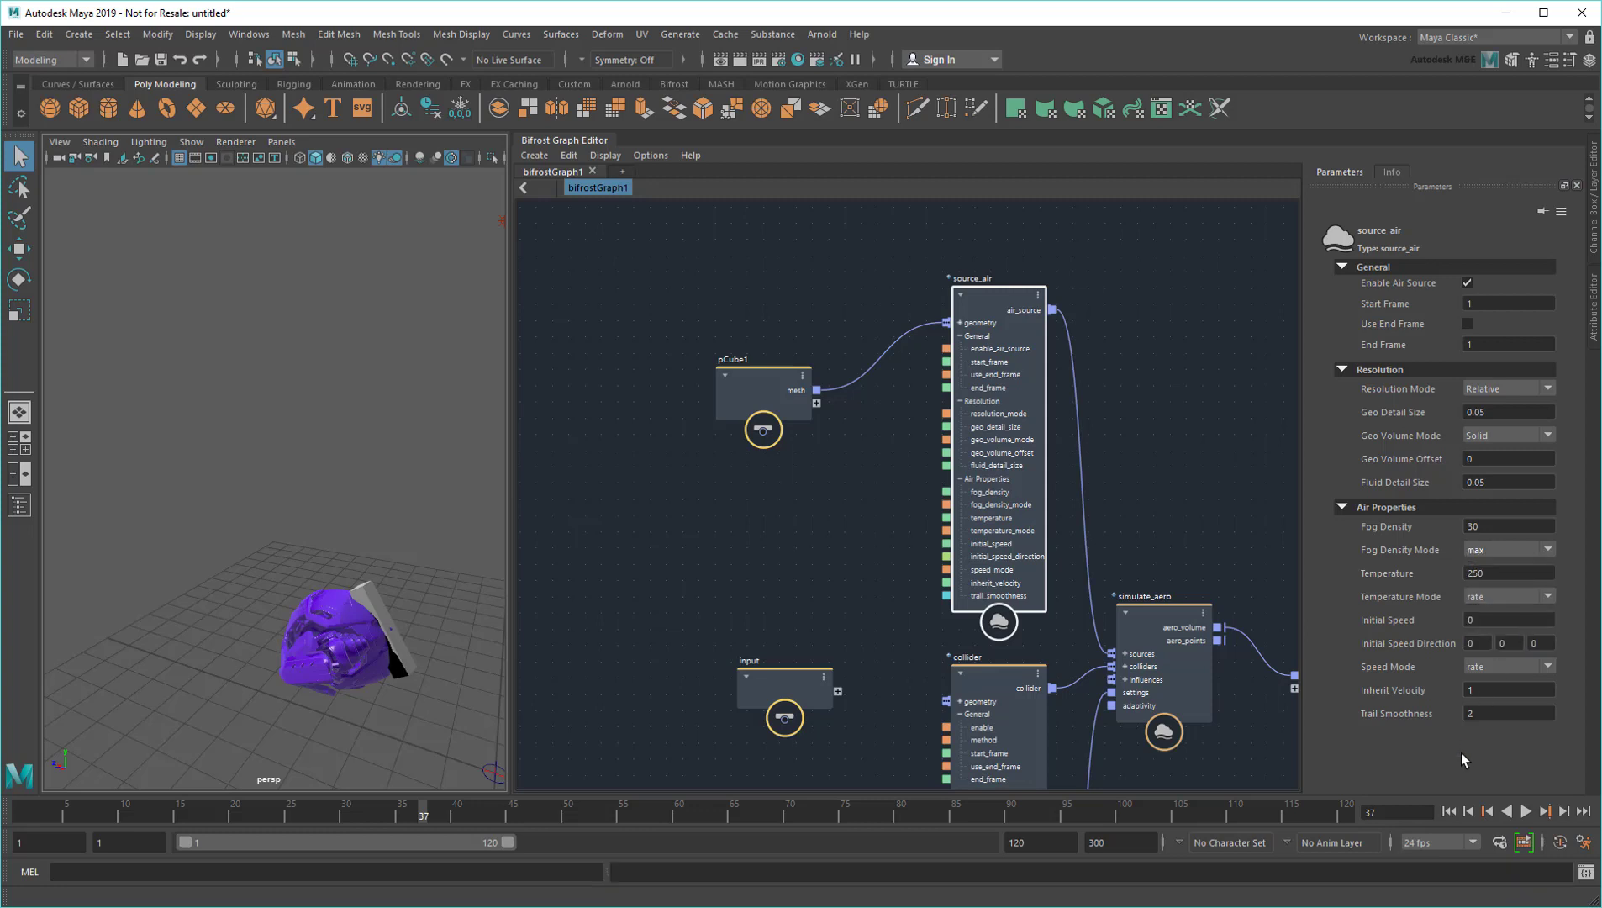
Replay the simulation from frame 1 to check the denser, darker smoke trail
{"action": "left_click", "coordinate": [1449, 811]}
{"action": "left_click", "coordinate": [1526, 812]}
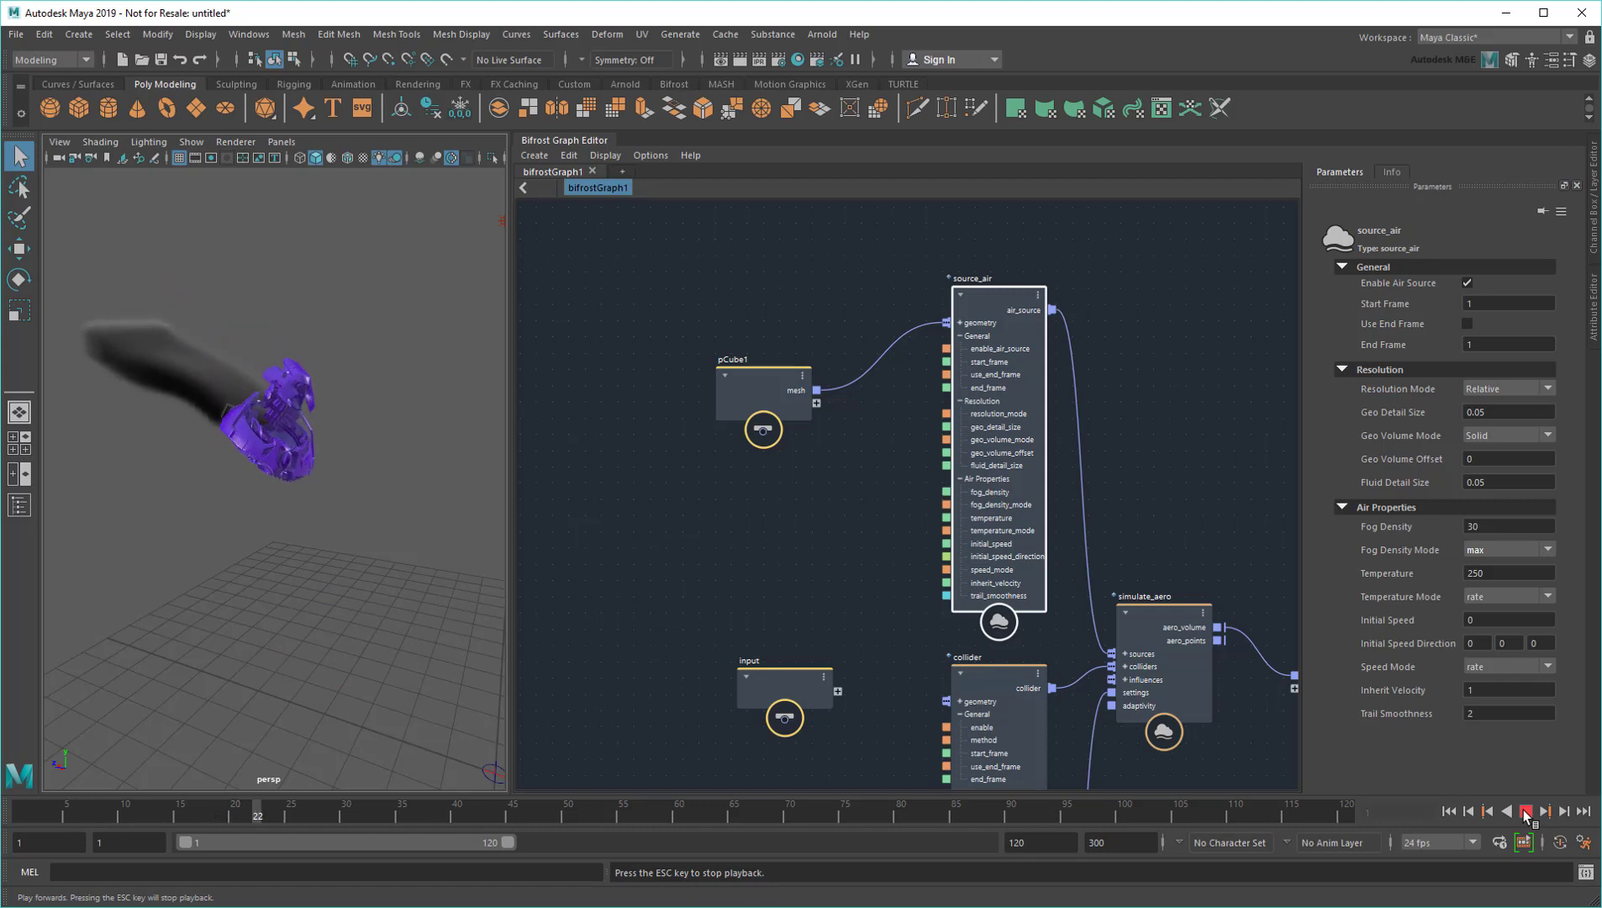
{"action": "left_click", "coordinate": [1526, 813]}
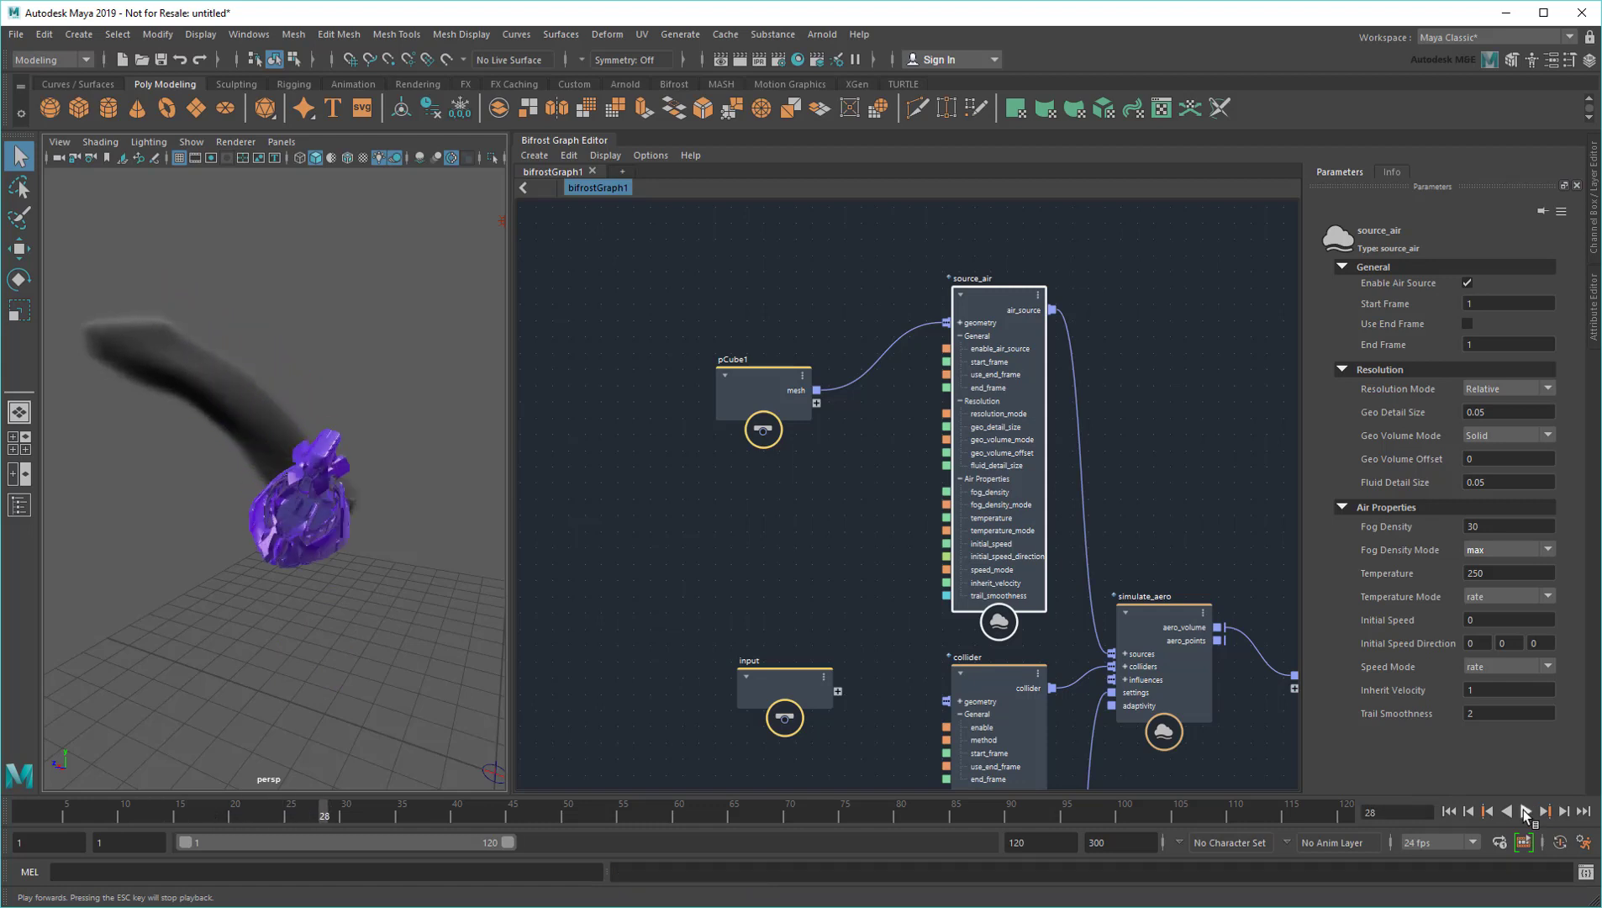
{"action": "scroll", "coordinate": [354, 393], "scroll_direction": "up", "scroll_amount": 2}
Set source_air's Inherit Velocity to -10 and replay the smoke from the start
{"action": "mouse_move", "coordinate": [319, 374]}
{"action": "left_mouse_down", "text": "alt"}
{"action": "mouse_move", "coordinate": [412, 397]}
{"action": "mouse_move", "coordinate": [341, 441]}
{"action": "left_mouse_up", "text": "alt"}
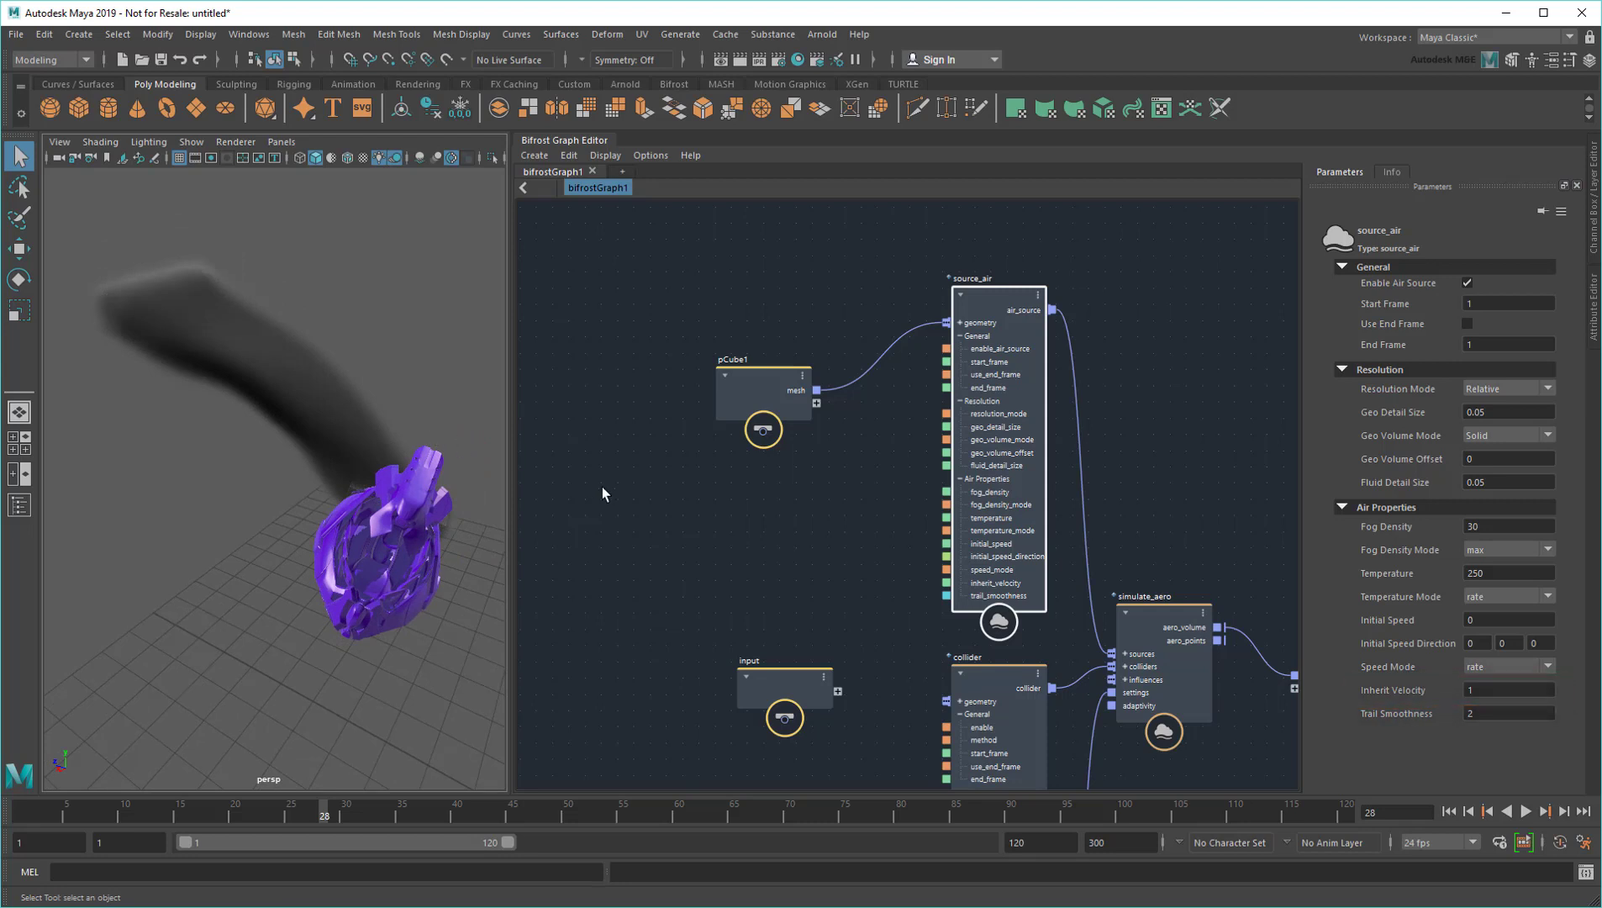
{"action": "double_click", "coordinate": [1498, 692]}
{"action": "type", "text": "-10"}
{"action": "left_click", "coordinate": [1451, 811]}
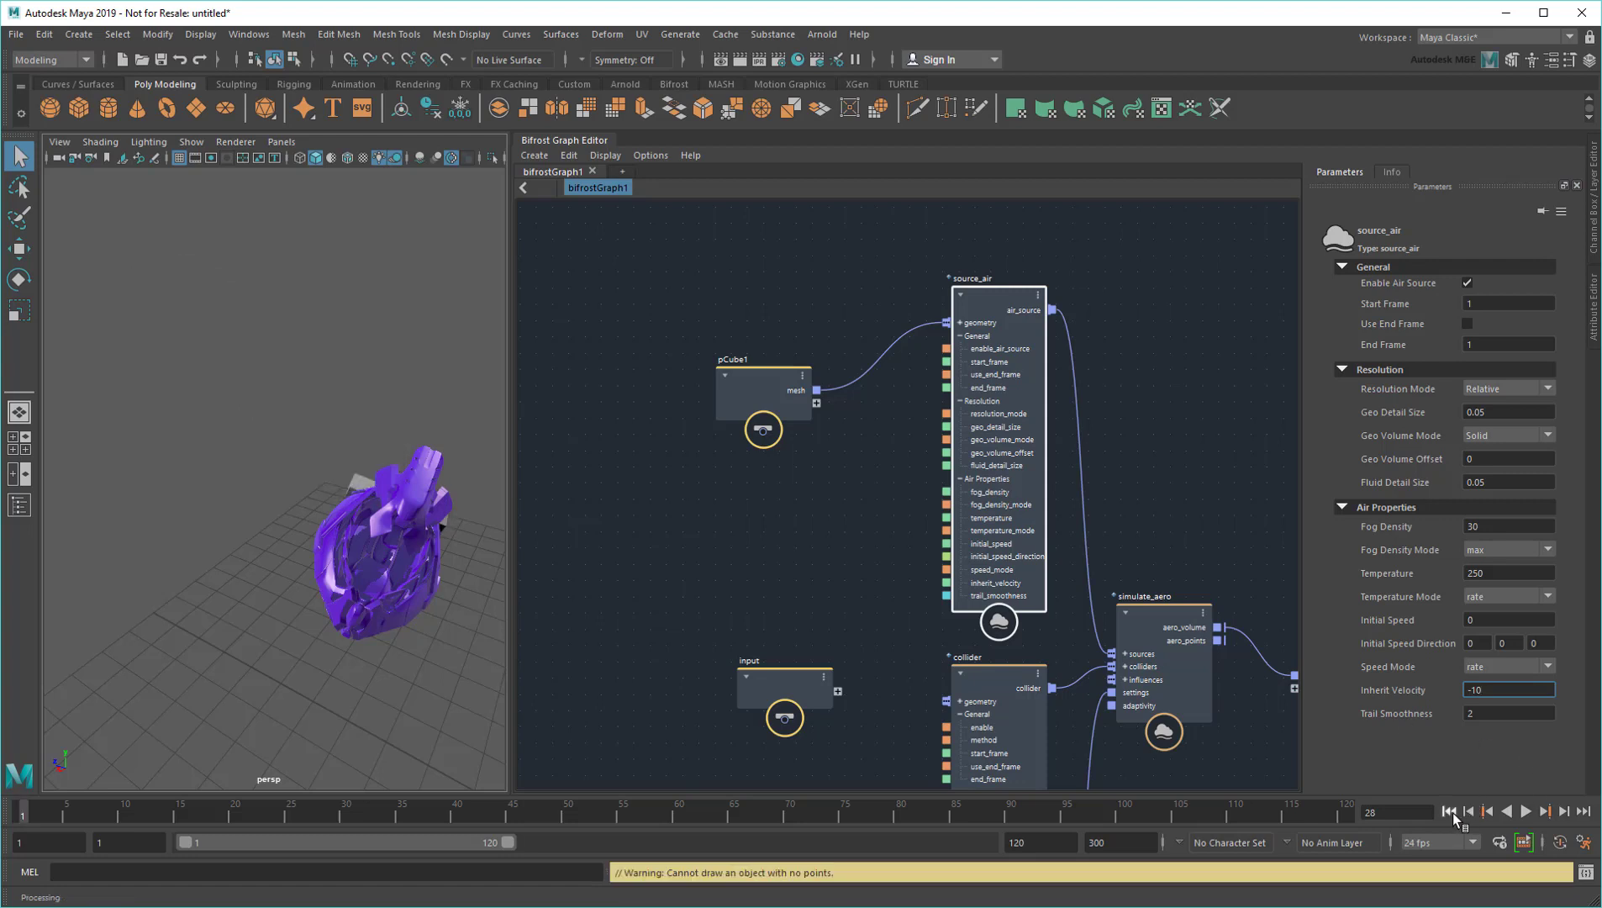
{"action": "left_click", "coordinate": [1526, 811]}
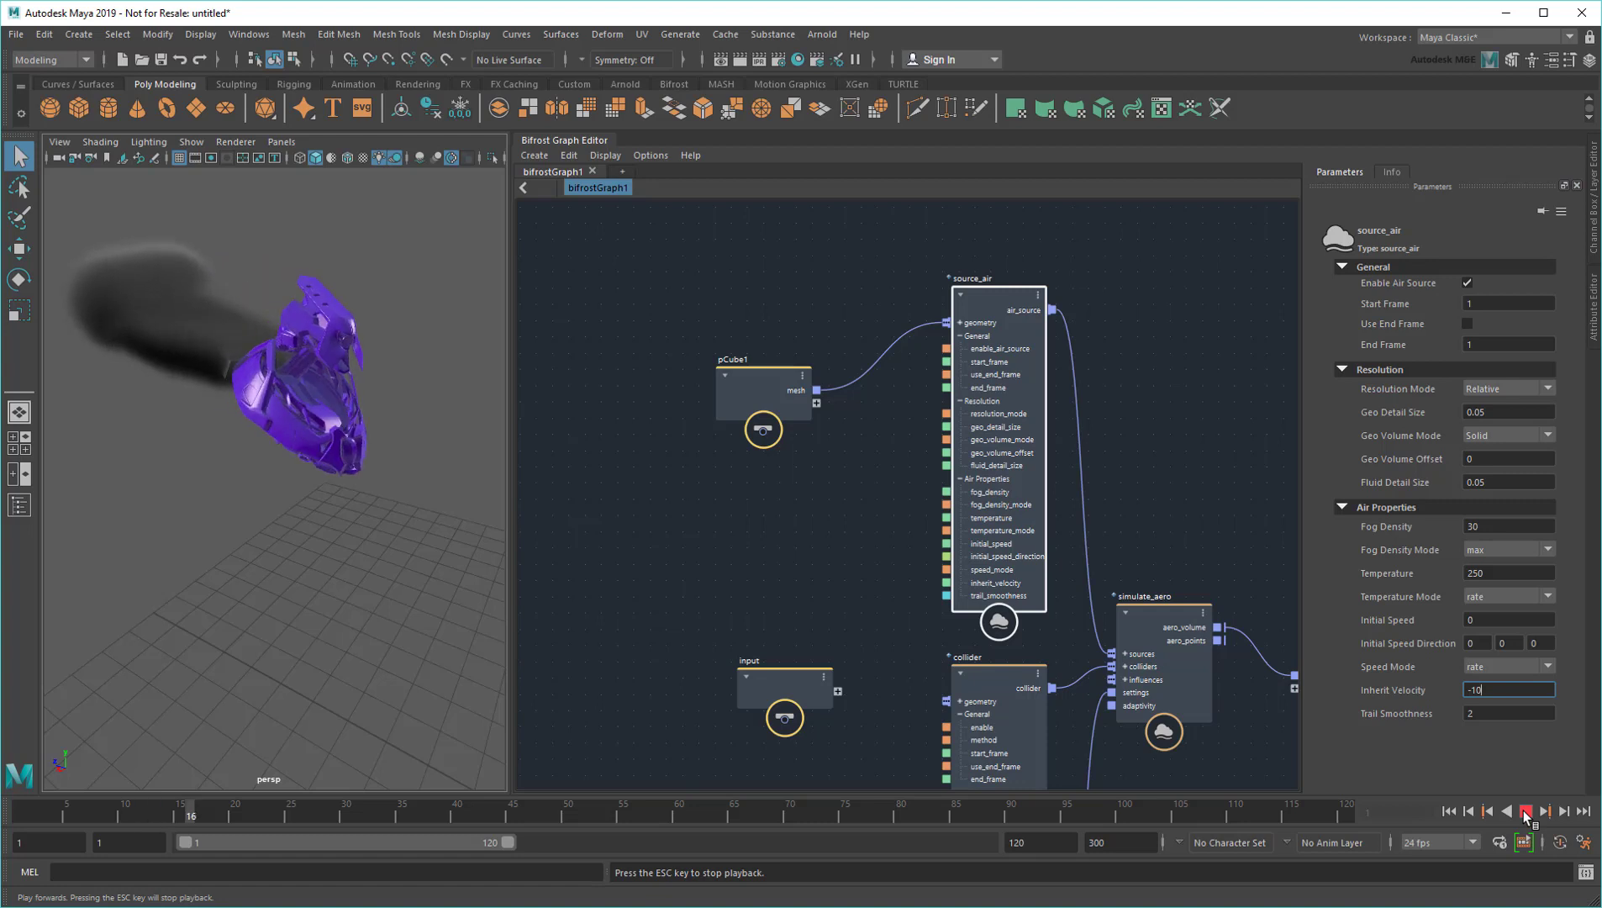
{"action": "left_click", "coordinate": [1526, 815]}
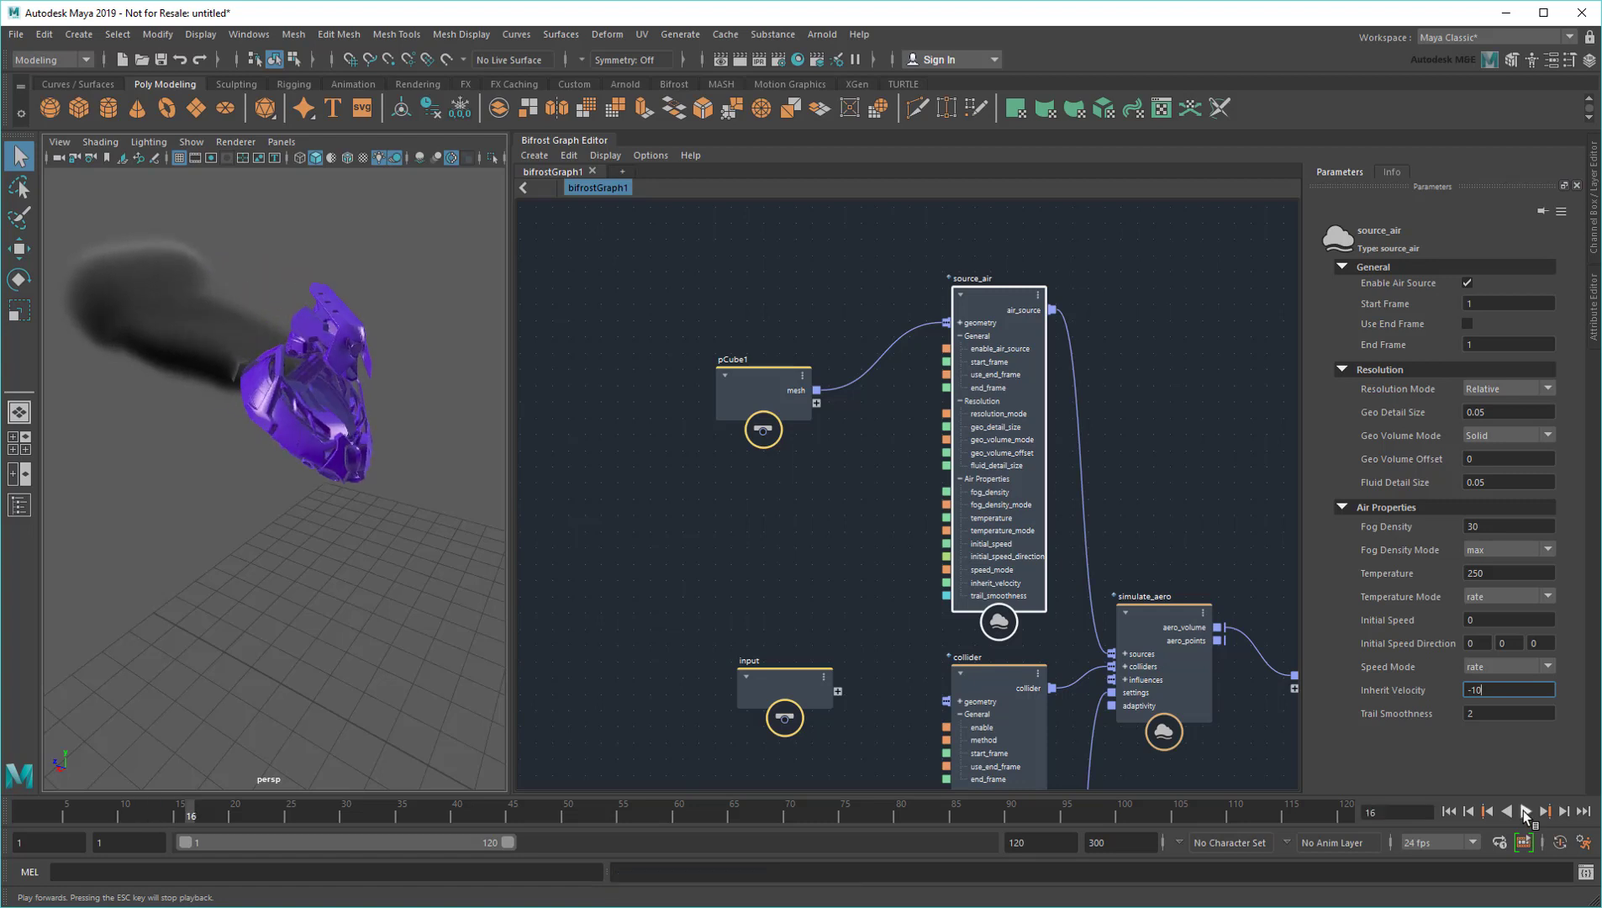
Replay the simulation with Inherit Velocity -25 and frame the trailing smoke
{"action": "left_click", "coordinate": [1449, 813]}
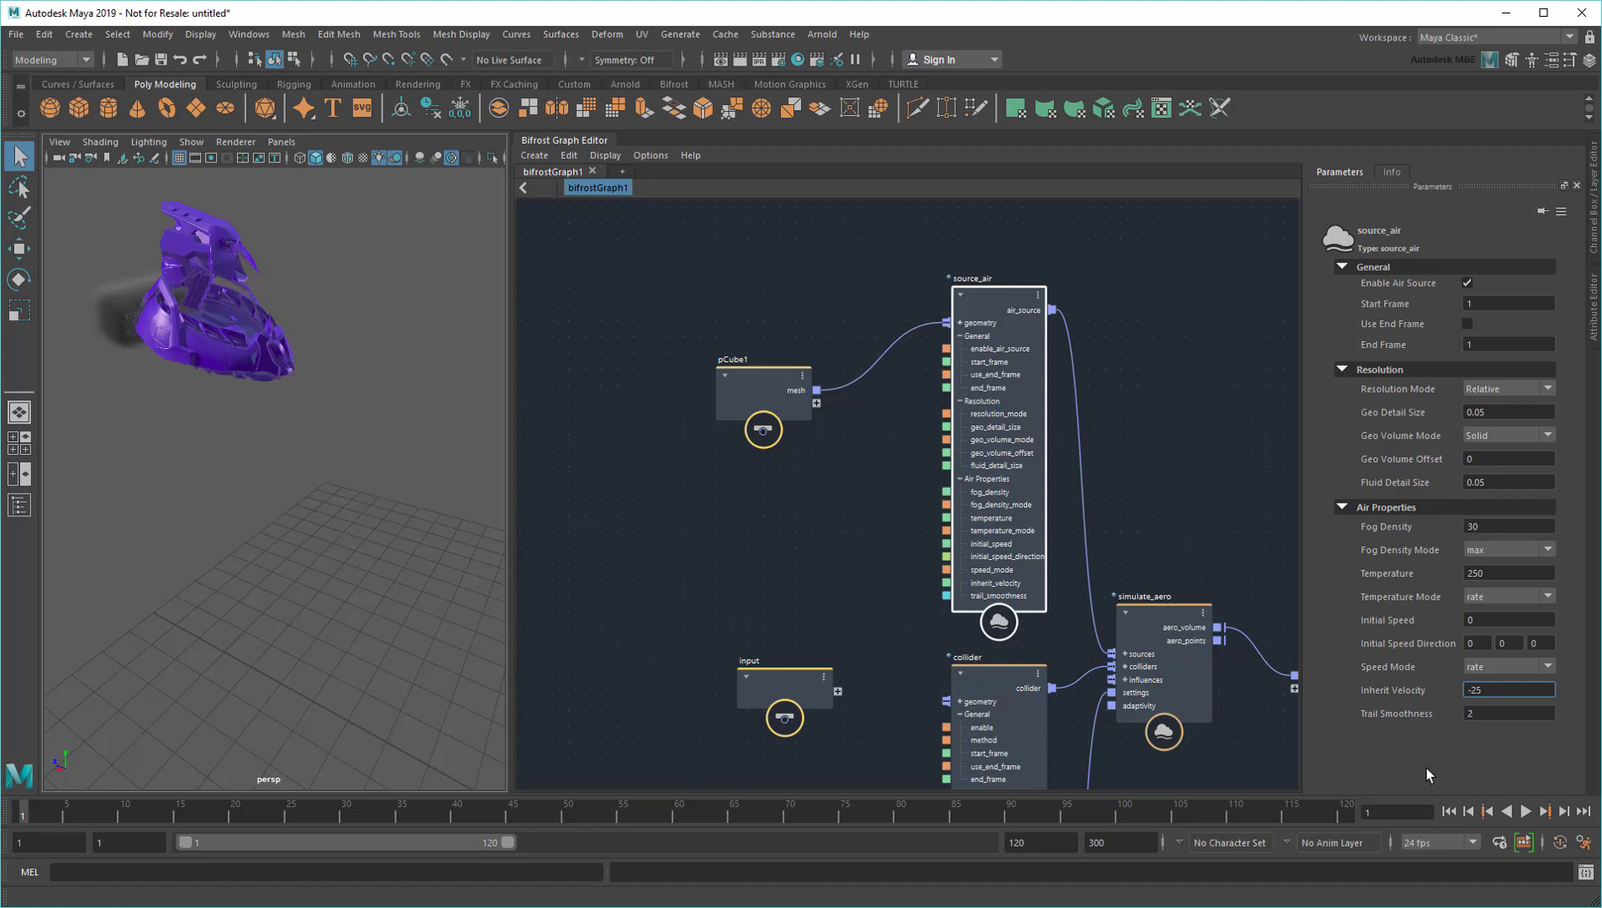
{"action": "left_click", "coordinate": [1526, 813]}
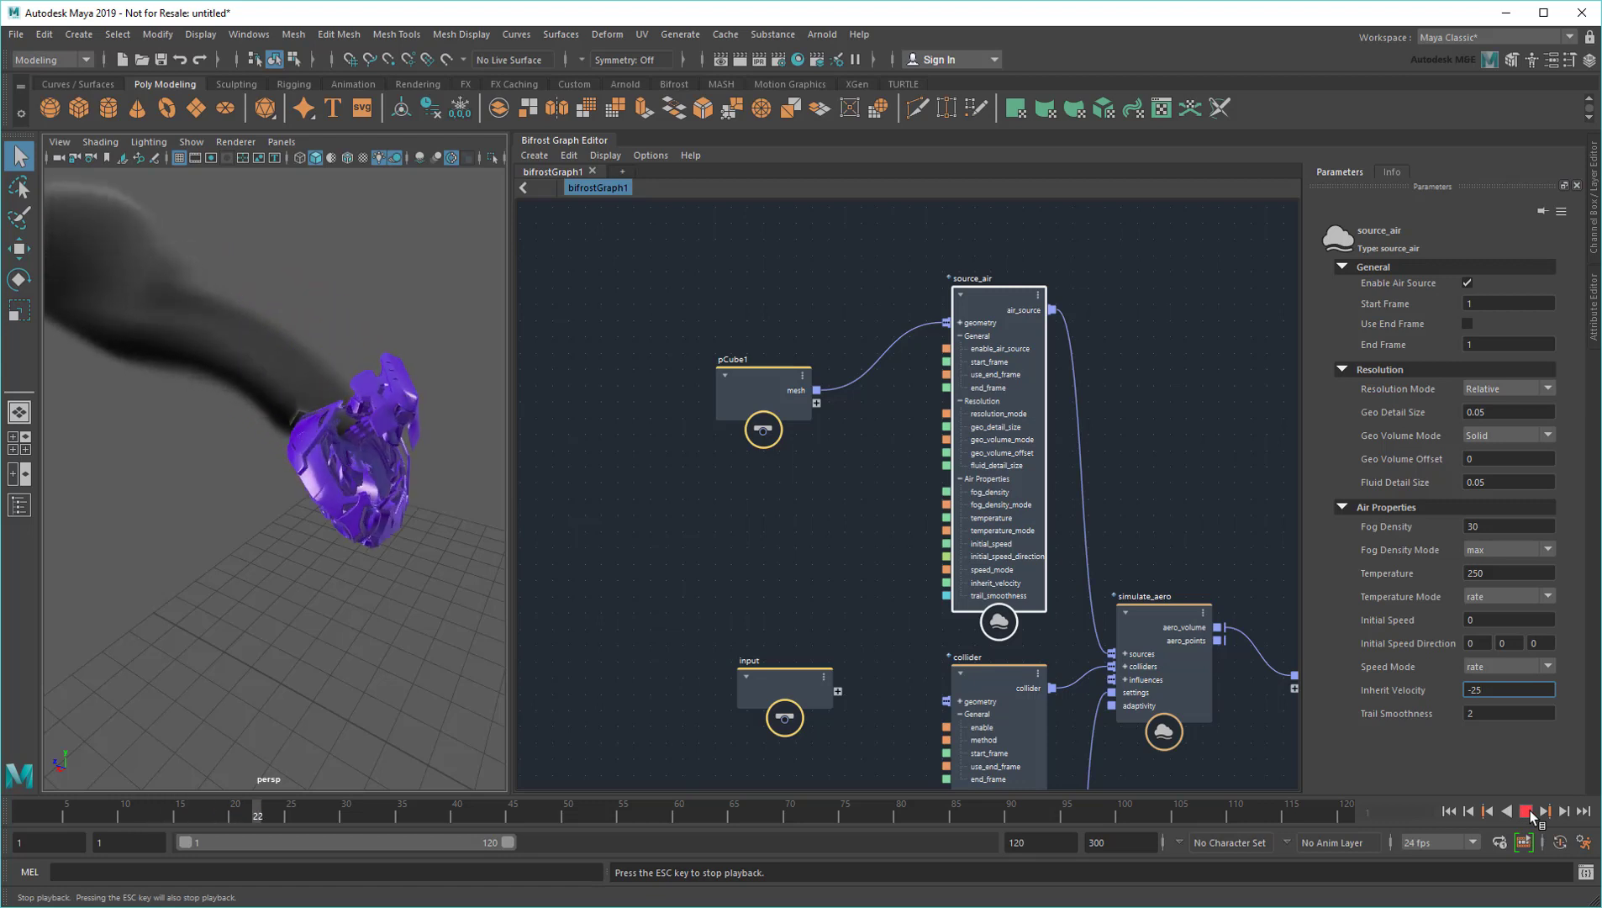
{"action": "left_click", "coordinate": [1530, 813]}
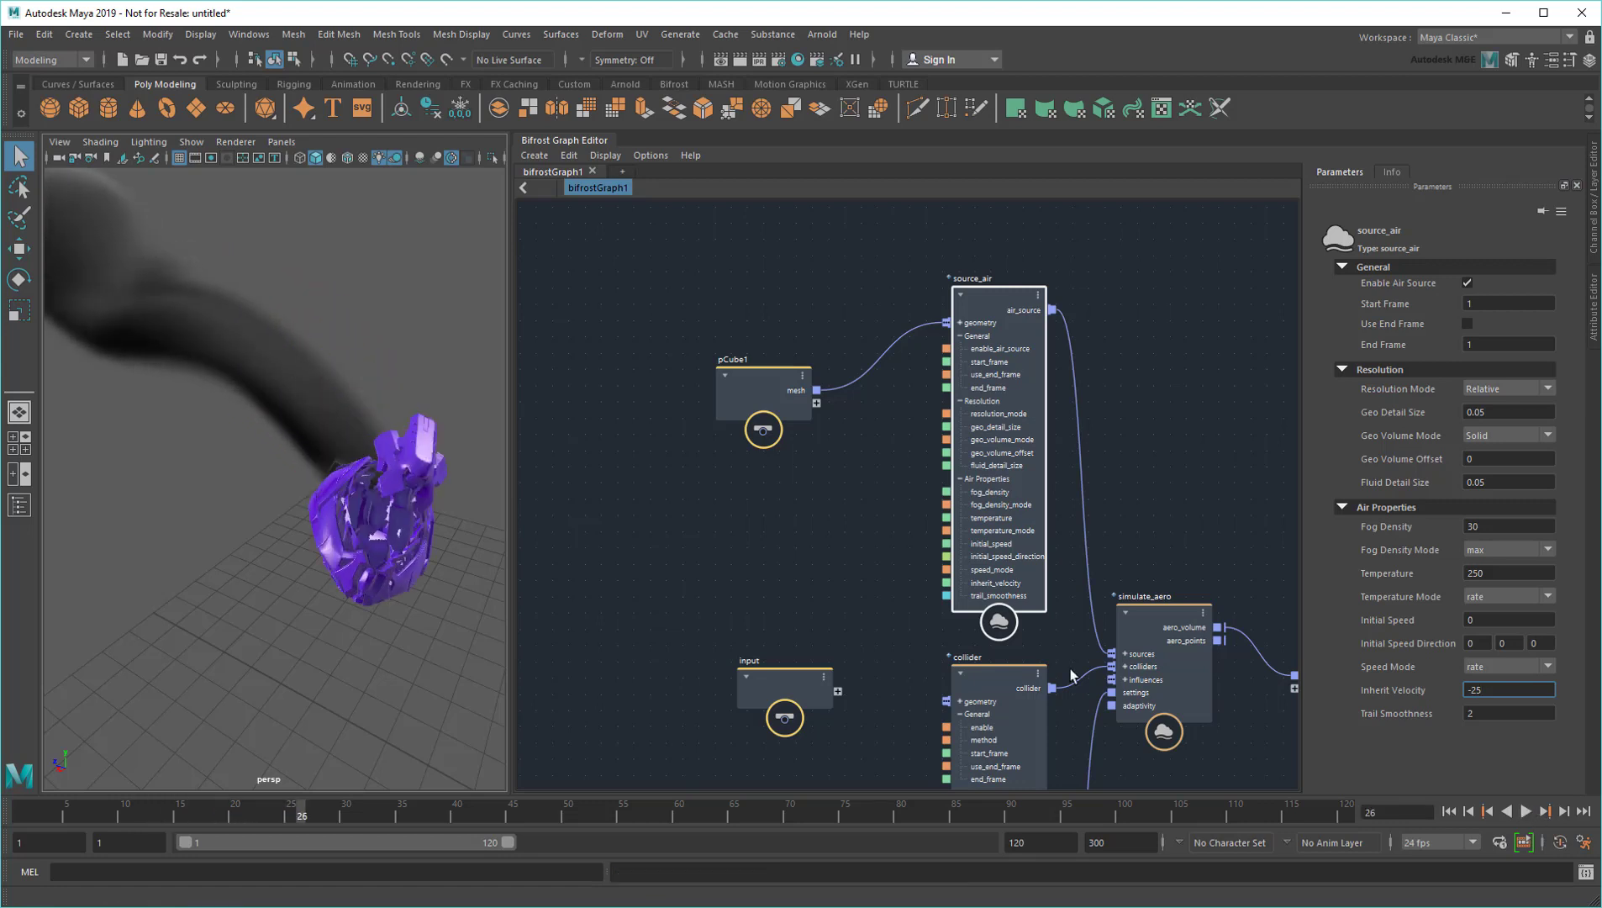
{"action": "scroll", "coordinate": [222, 448], "scroll_direction": "down", "scroll_amount": 2}
{"action": "middle_click_drag", "start_coordinate": [223, 448], "coordinate": [296, 451], "text": "alt"}
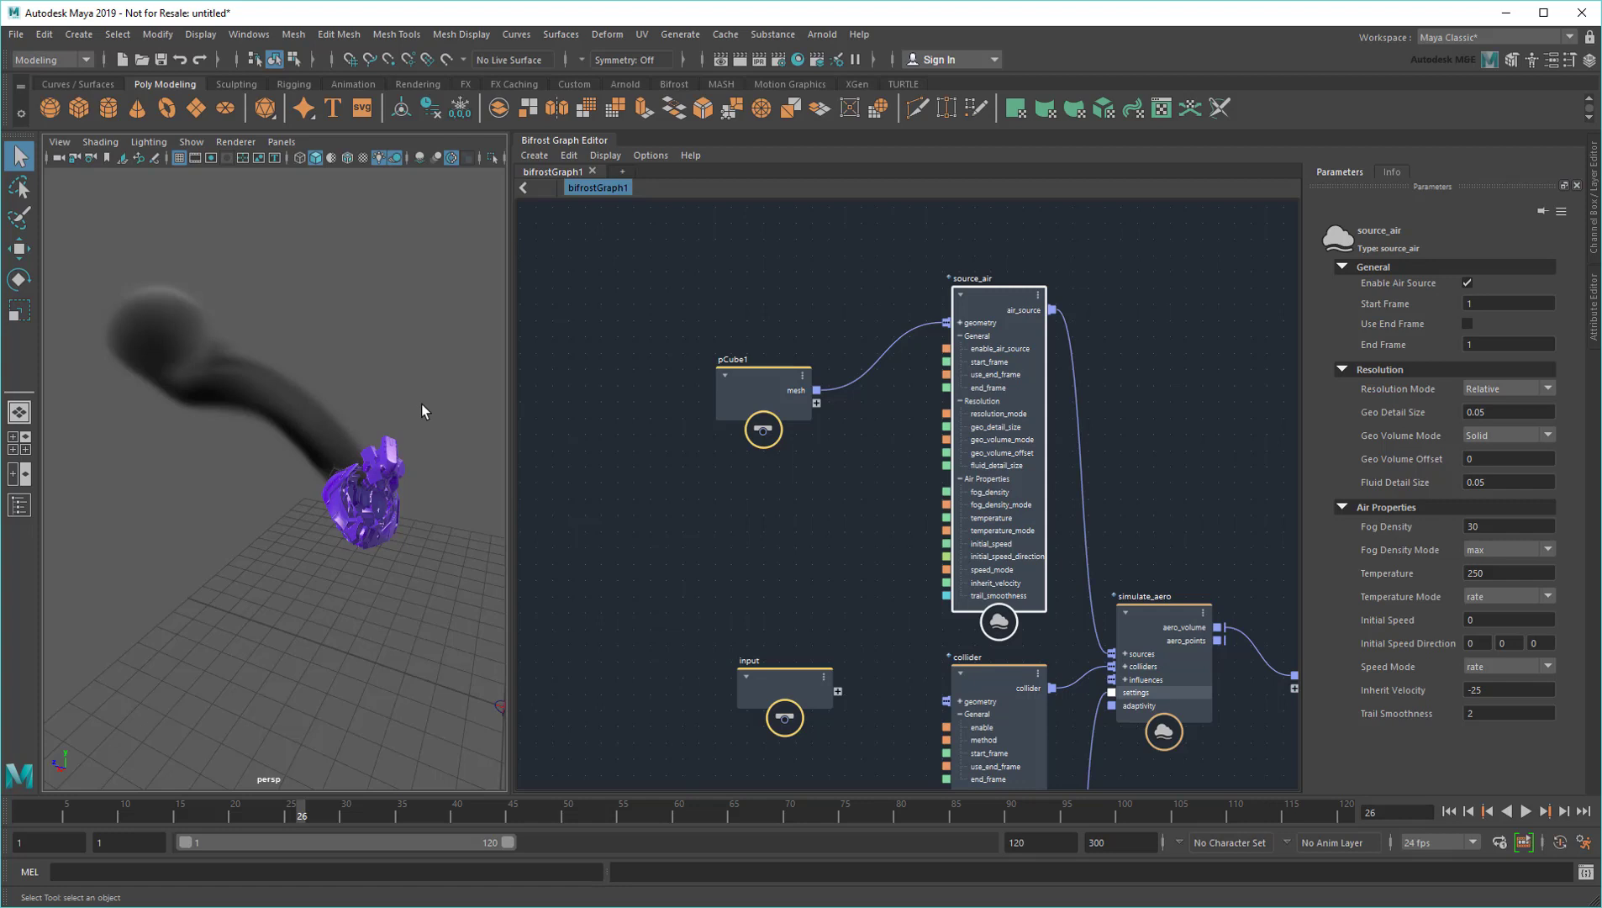
Move the collider node lower left and delete the unused input node
{"action": "middle_click_drag", "start_coordinate": [979, 650], "coordinate": [978, 413], "text": "alt"}
{"action": "left_click", "coordinate": [879, 434]}
{"action": "left_click_drag", "start_coordinate": [878, 434], "coordinate": [813, 633]}
{"action": "middle_click_drag", "start_coordinate": [1088, 480], "coordinate": [1114, 504], "text": "alt"}
{"action": "scroll", "coordinate": [1114, 504], "scroll_direction": "up", "scroll_amount": 2}
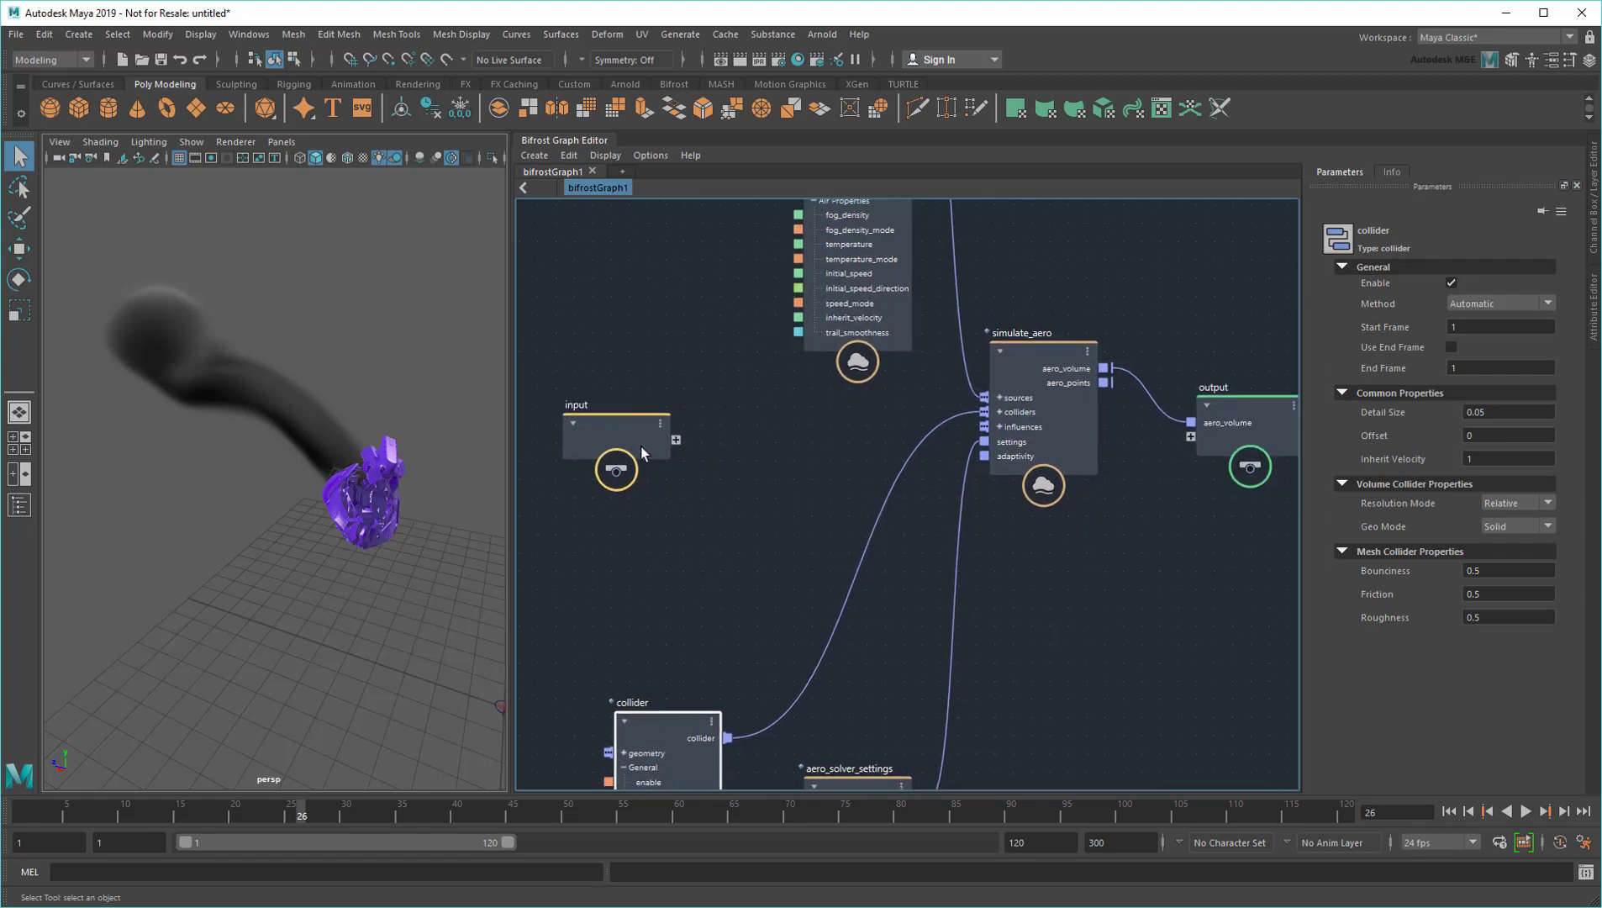
{"action": "left_click", "coordinate": [635, 438]}
{"action": "key", "text": "Delete"}
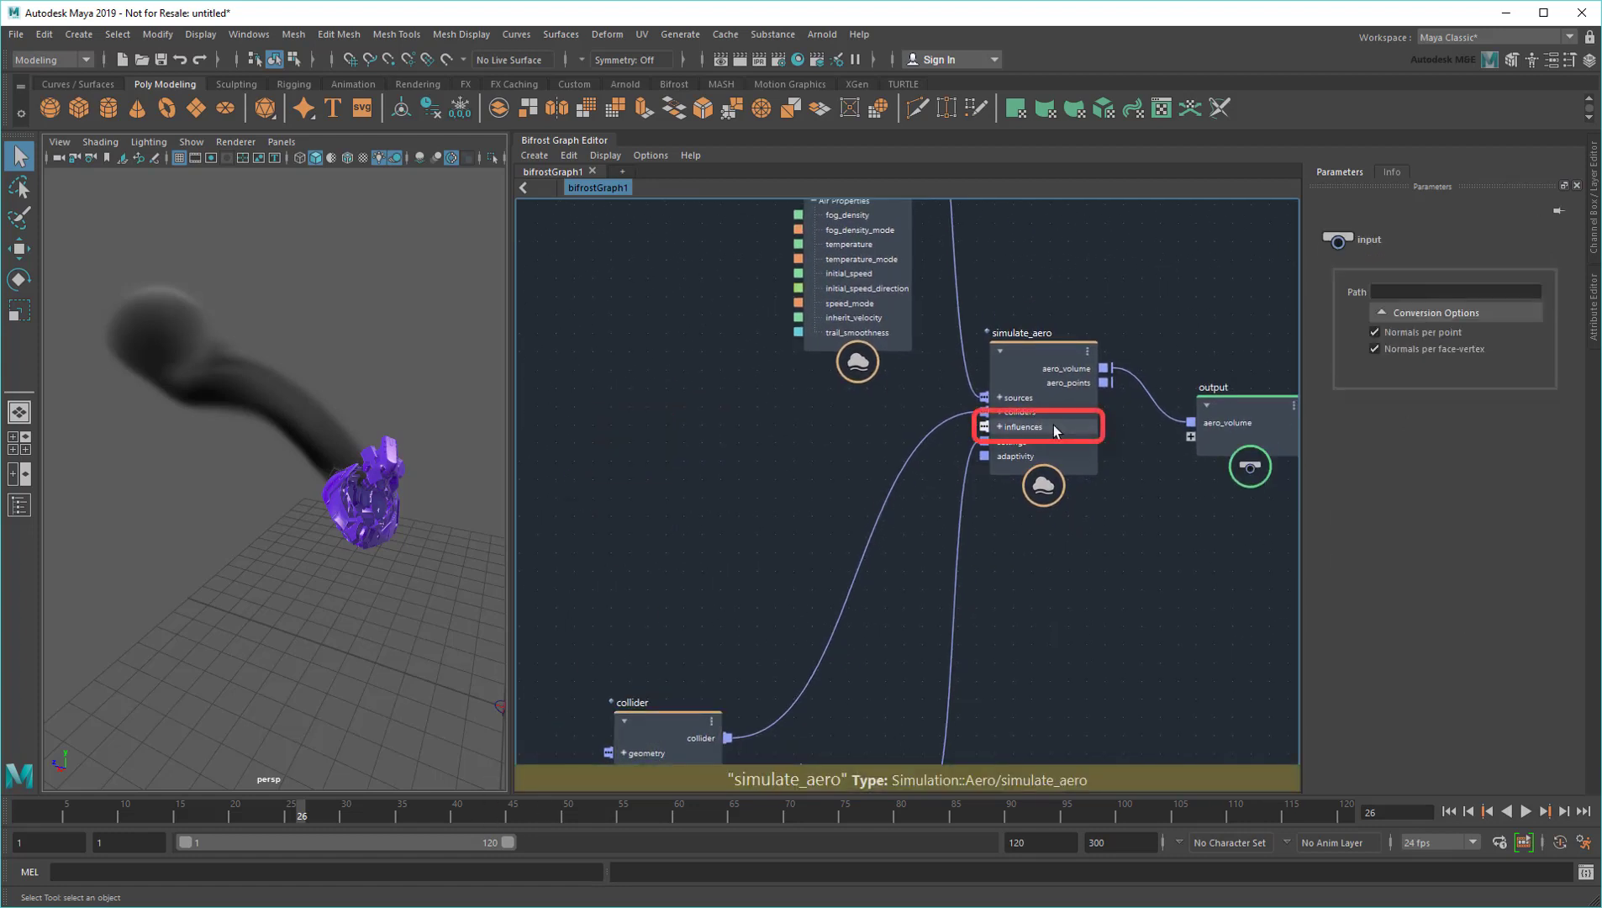
Add a vorticity_influence node connected to simulate_aero's influences
{"action": "key", "text": "Tab"}
{"action": "type", "text": "vorti"}
{"action": "key", "text": "Down"}
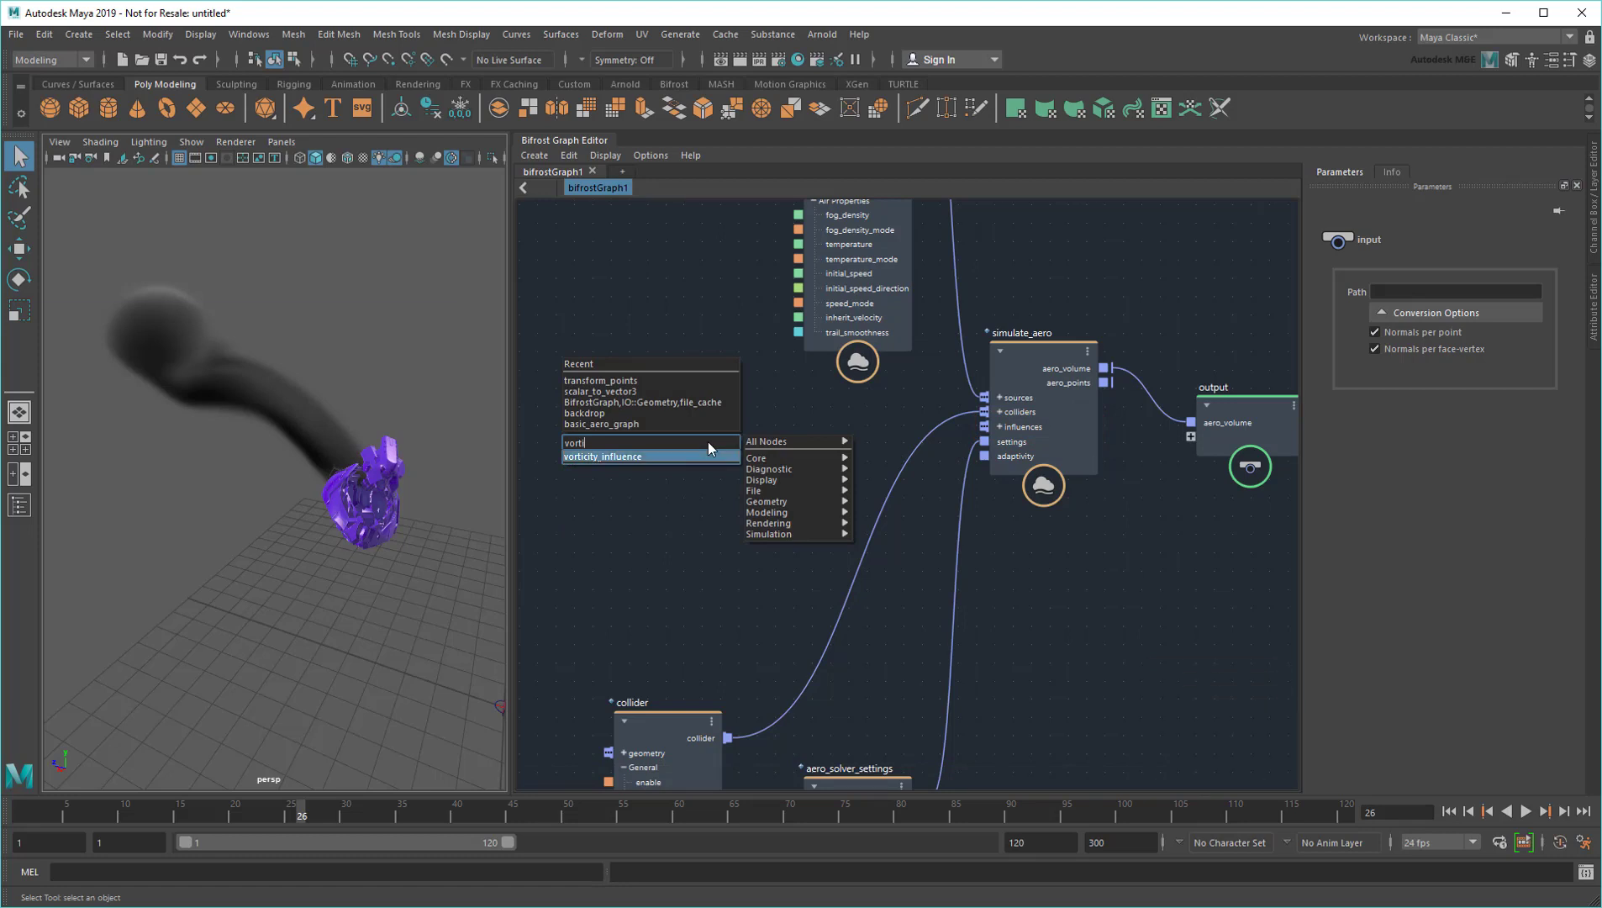
{"action": "key", "text": "Return"}
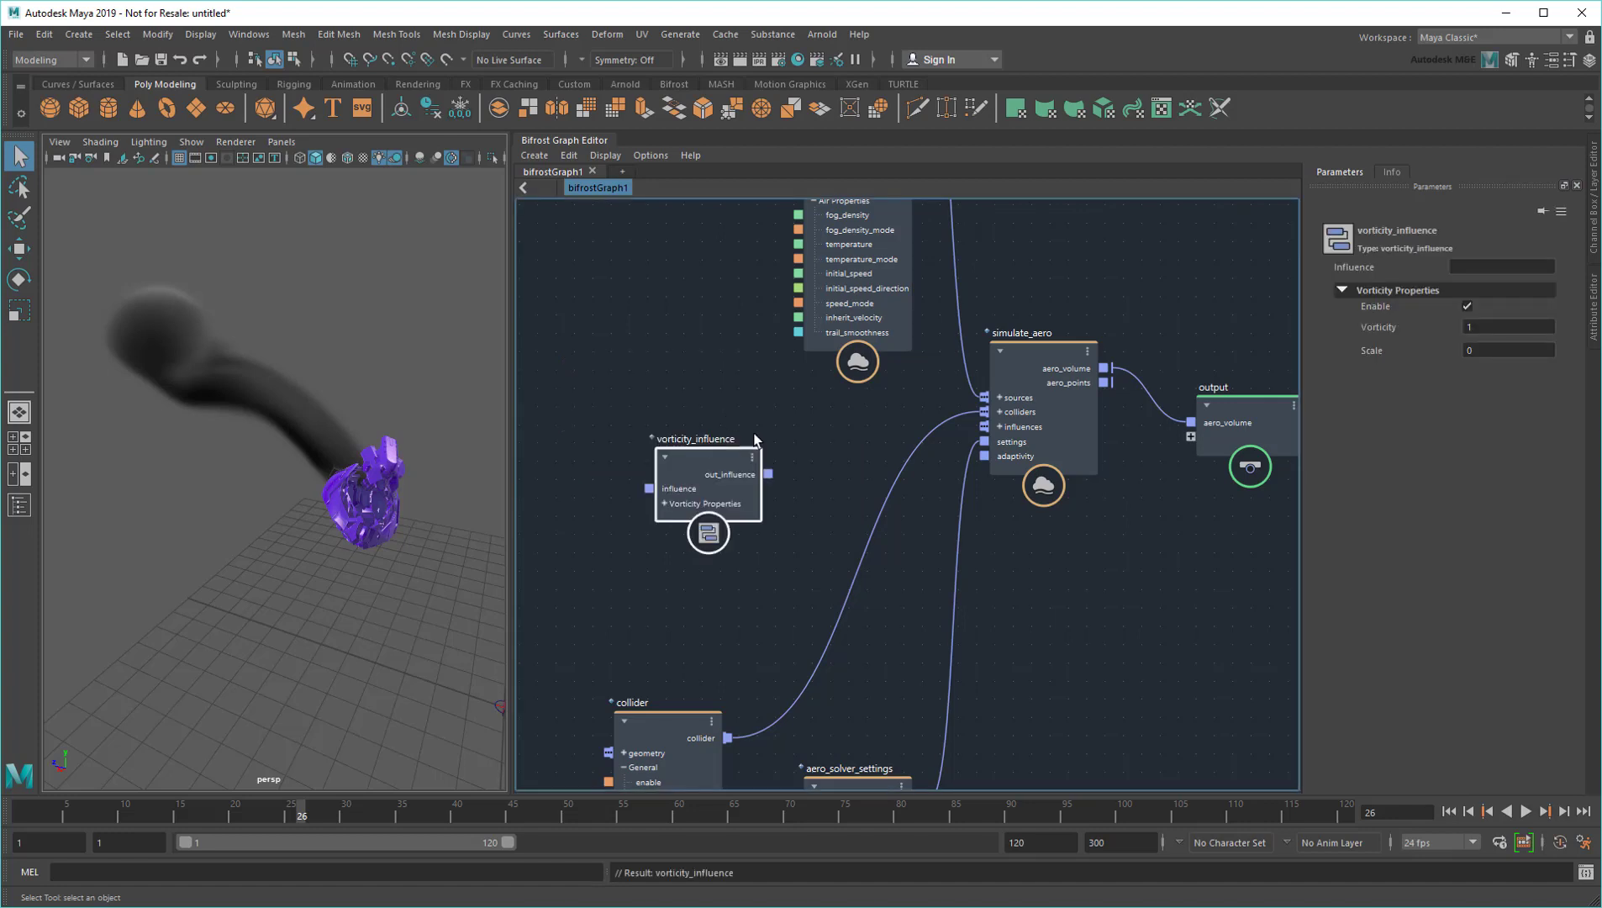
{"action": "left_click_drag", "start_coordinate": [768, 475], "coordinate": [983, 426]}
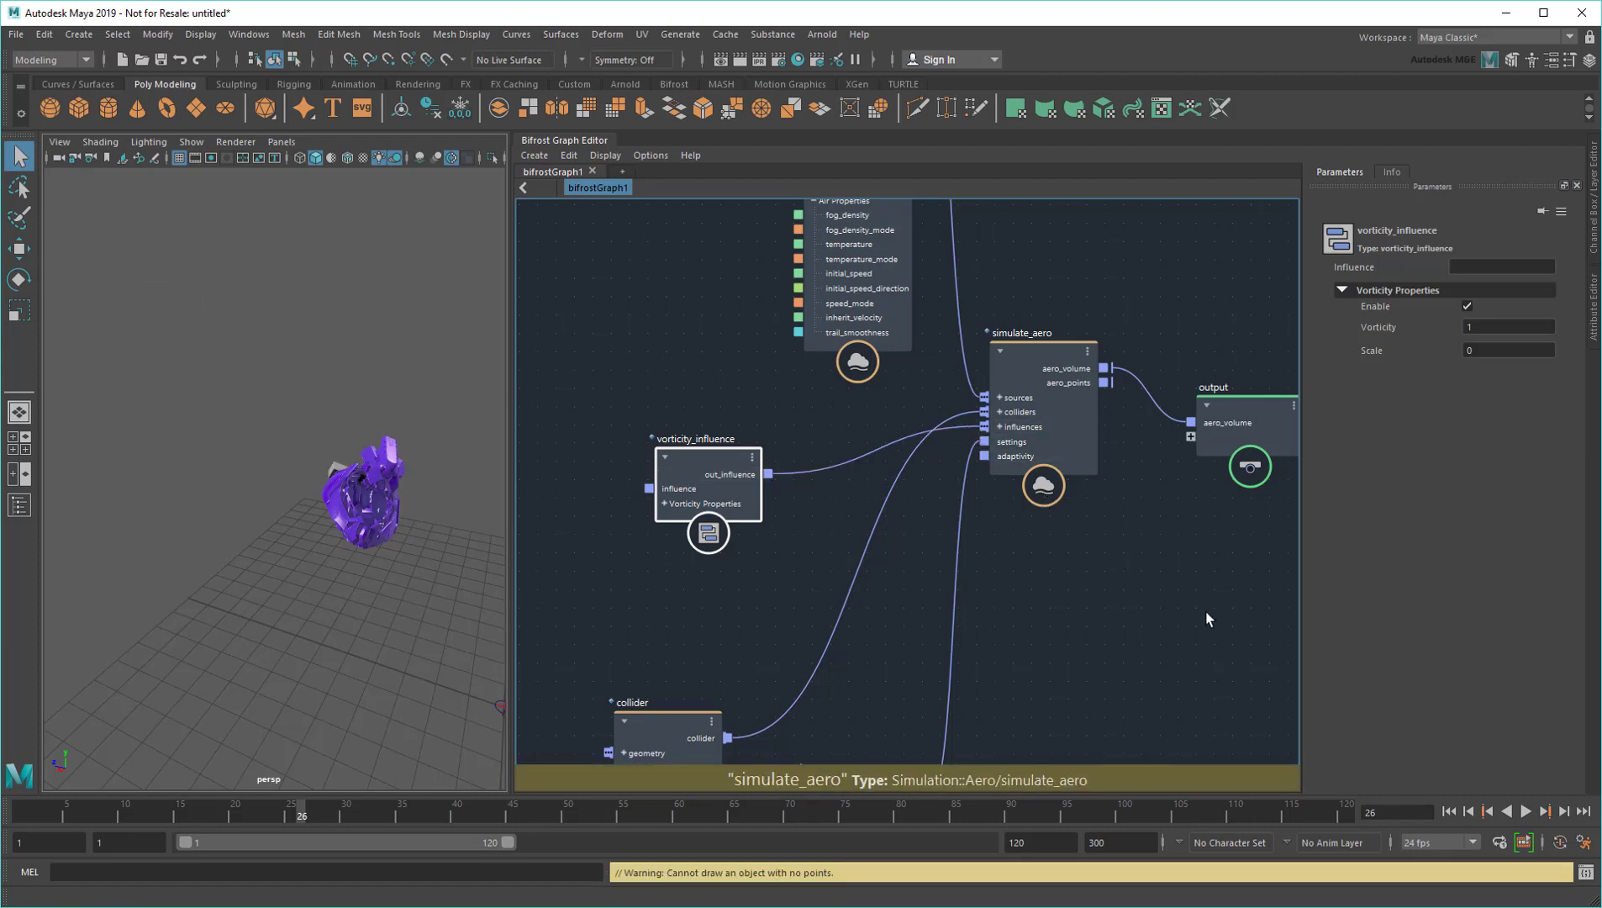
Replay the vorticity-shaped smoke to frame 29 and orbit to inspect the trail
{"action": "left_click", "coordinate": [1449, 812]}
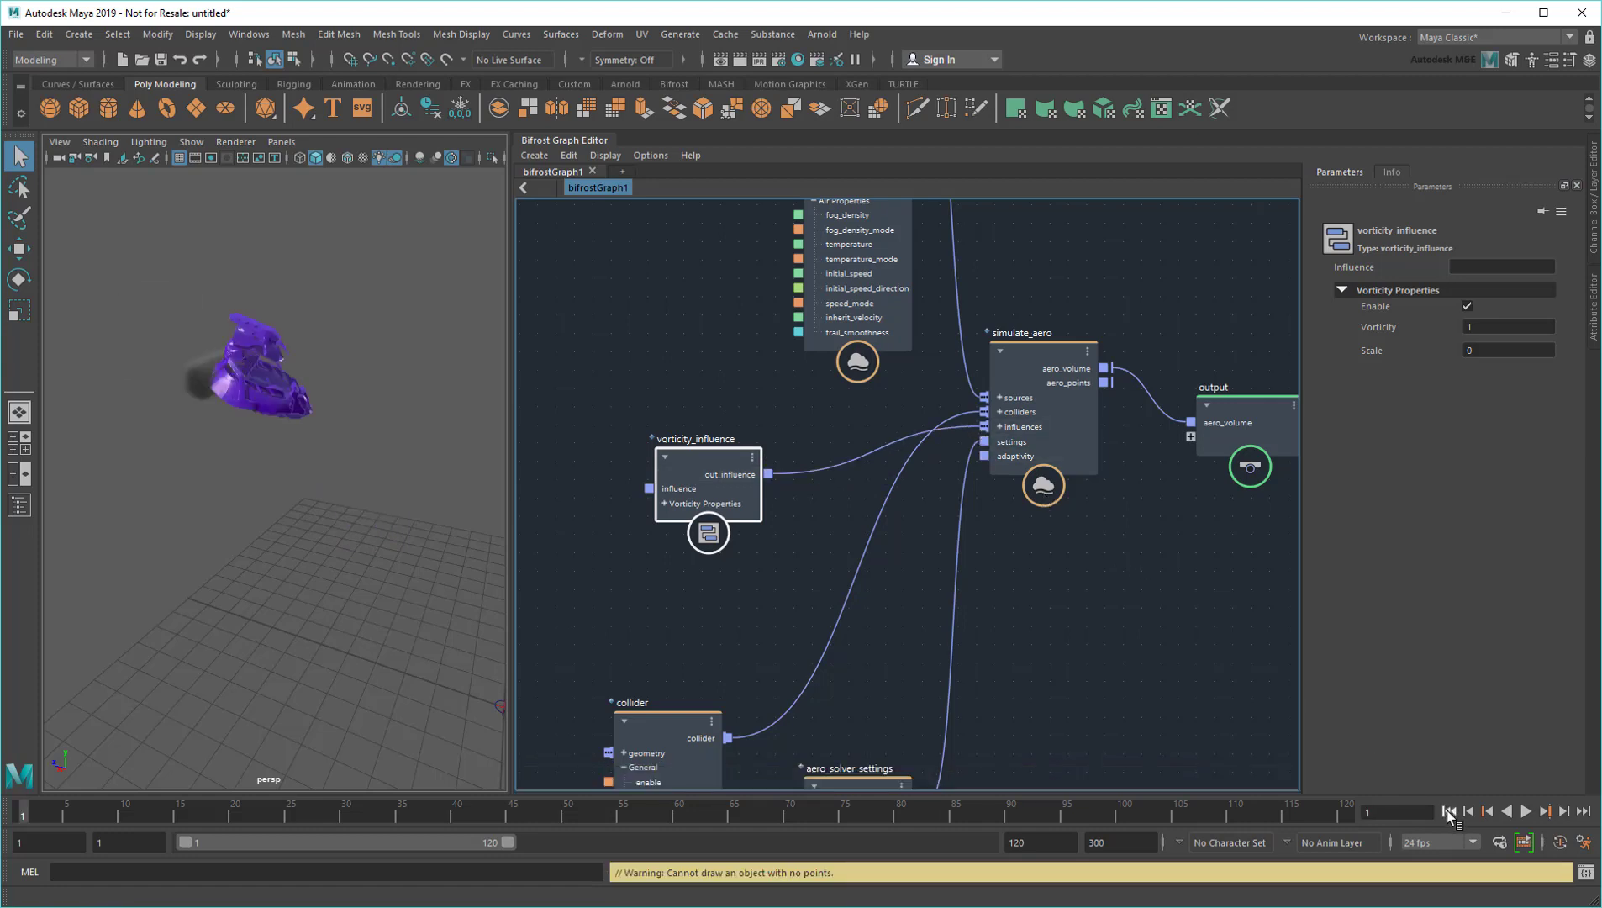
{"action": "left_click", "coordinate": [1526, 811]}
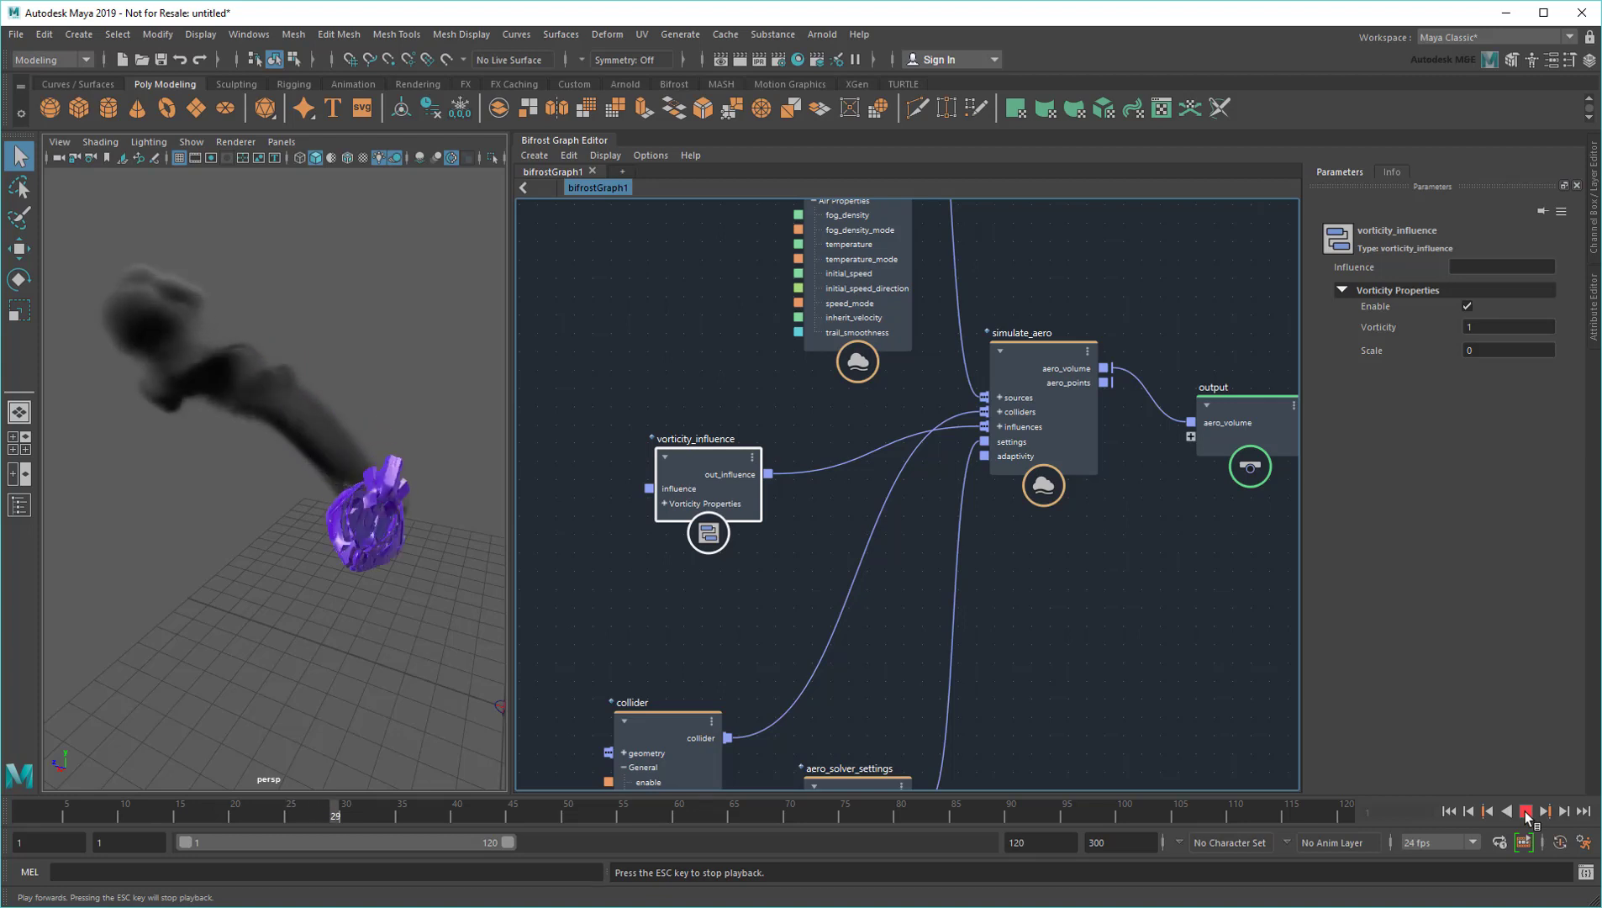
{"action": "left_click", "coordinate": [1525, 810]}
{"action": "mouse_move", "coordinate": [375, 451]}
{"action": "left_mouse_down", "text": "alt"}
{"action": "mouse_move", "coordinate": [335, 480]}
{"action": "mouse_move", "coordinate": [767, 442]}
{"action": "mouse_move", "coordinate": [305, 441]}
{"action": "left_mouse_up", "text": "alt"}
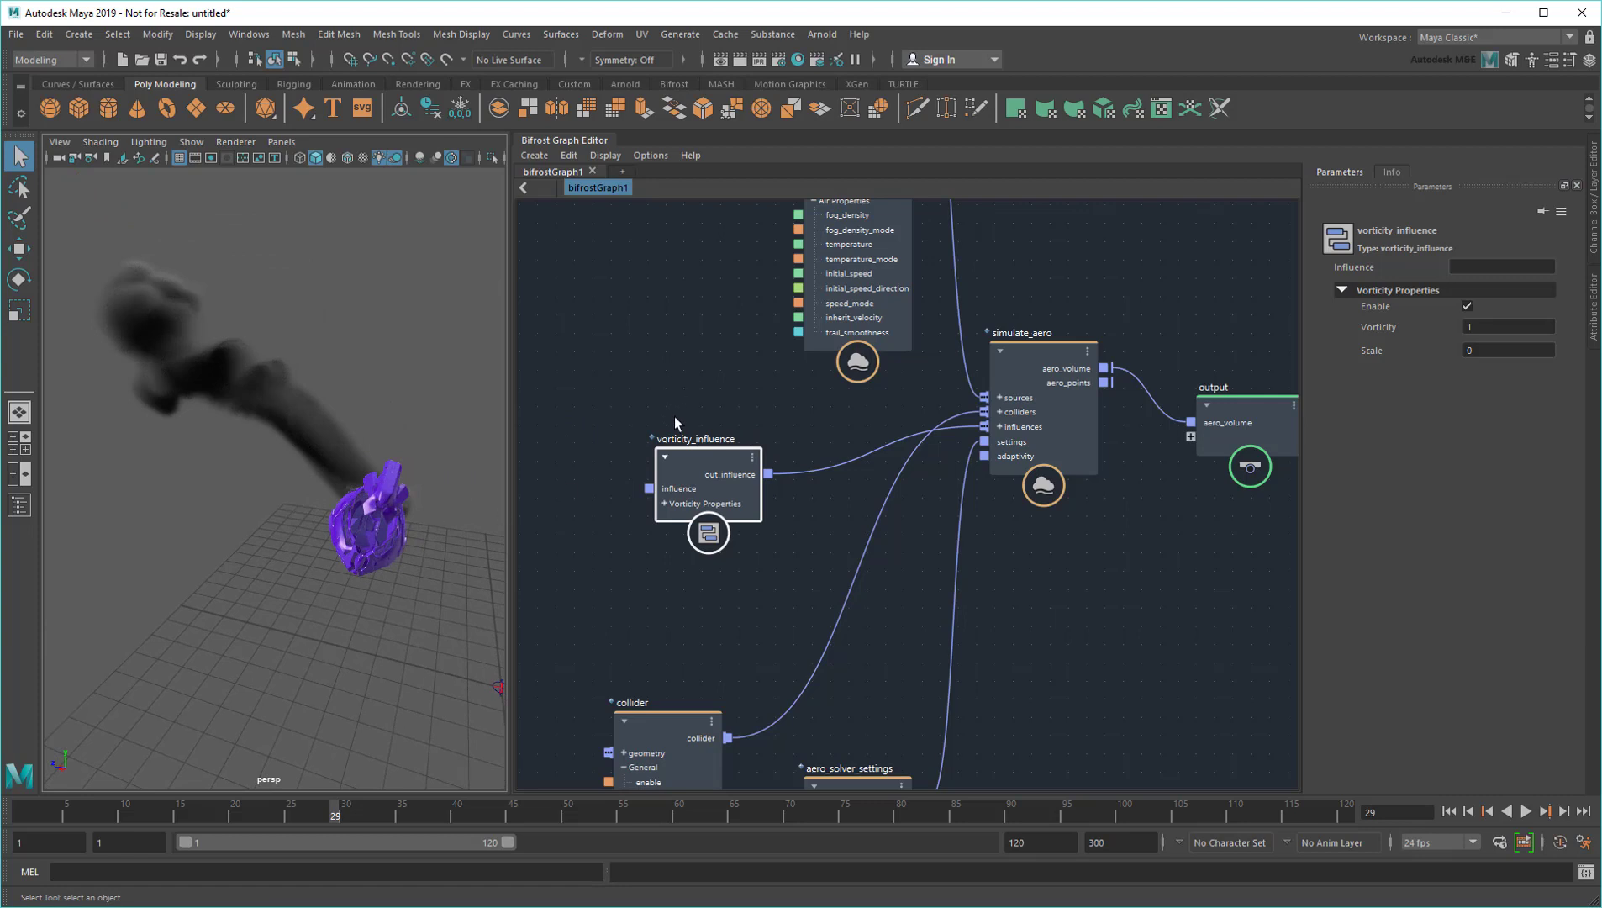
Add a drag_influence node wired into simulate_aero's influences and play the smoke
{"action": "key", "text": "Tab"}
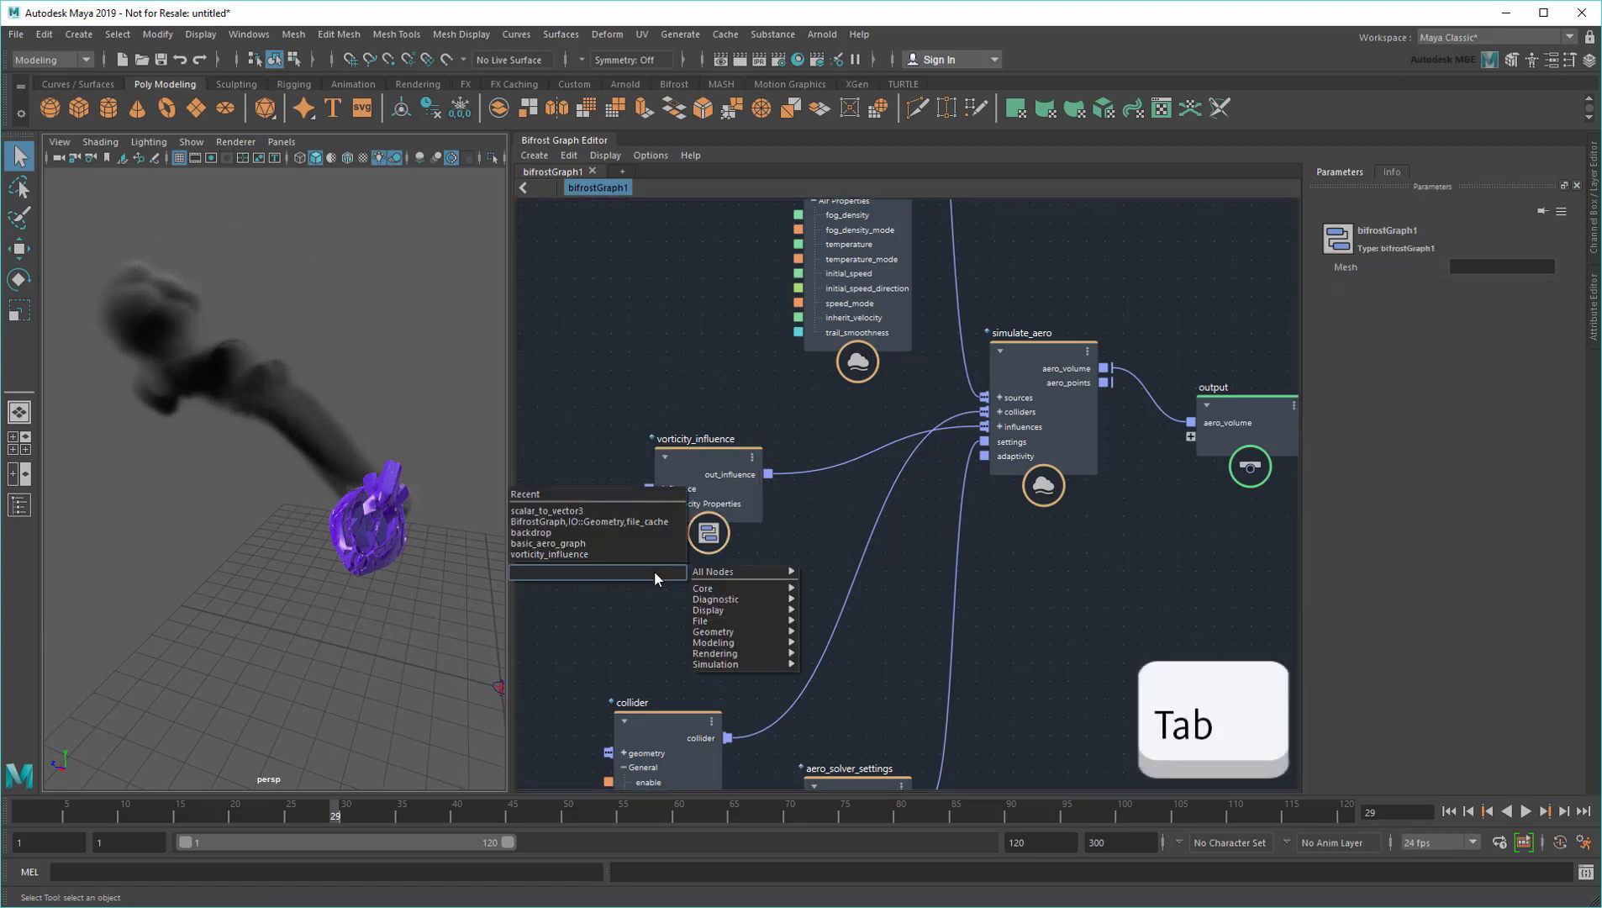
{"action": "type", "text": "drag"}
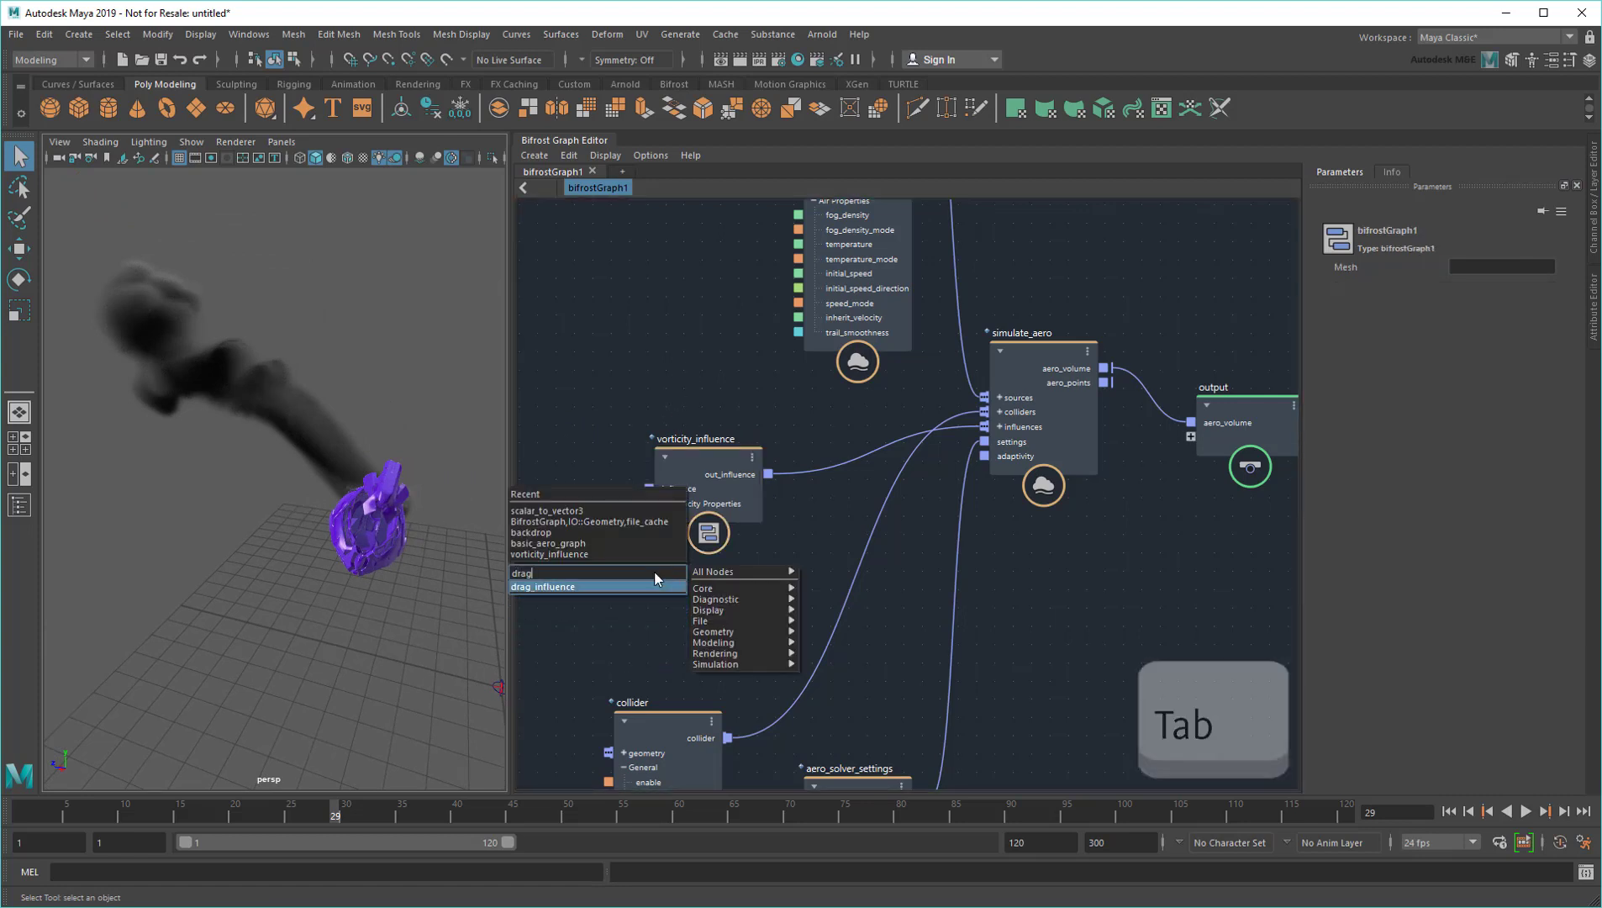
{"action": "key", "text": "Return"}
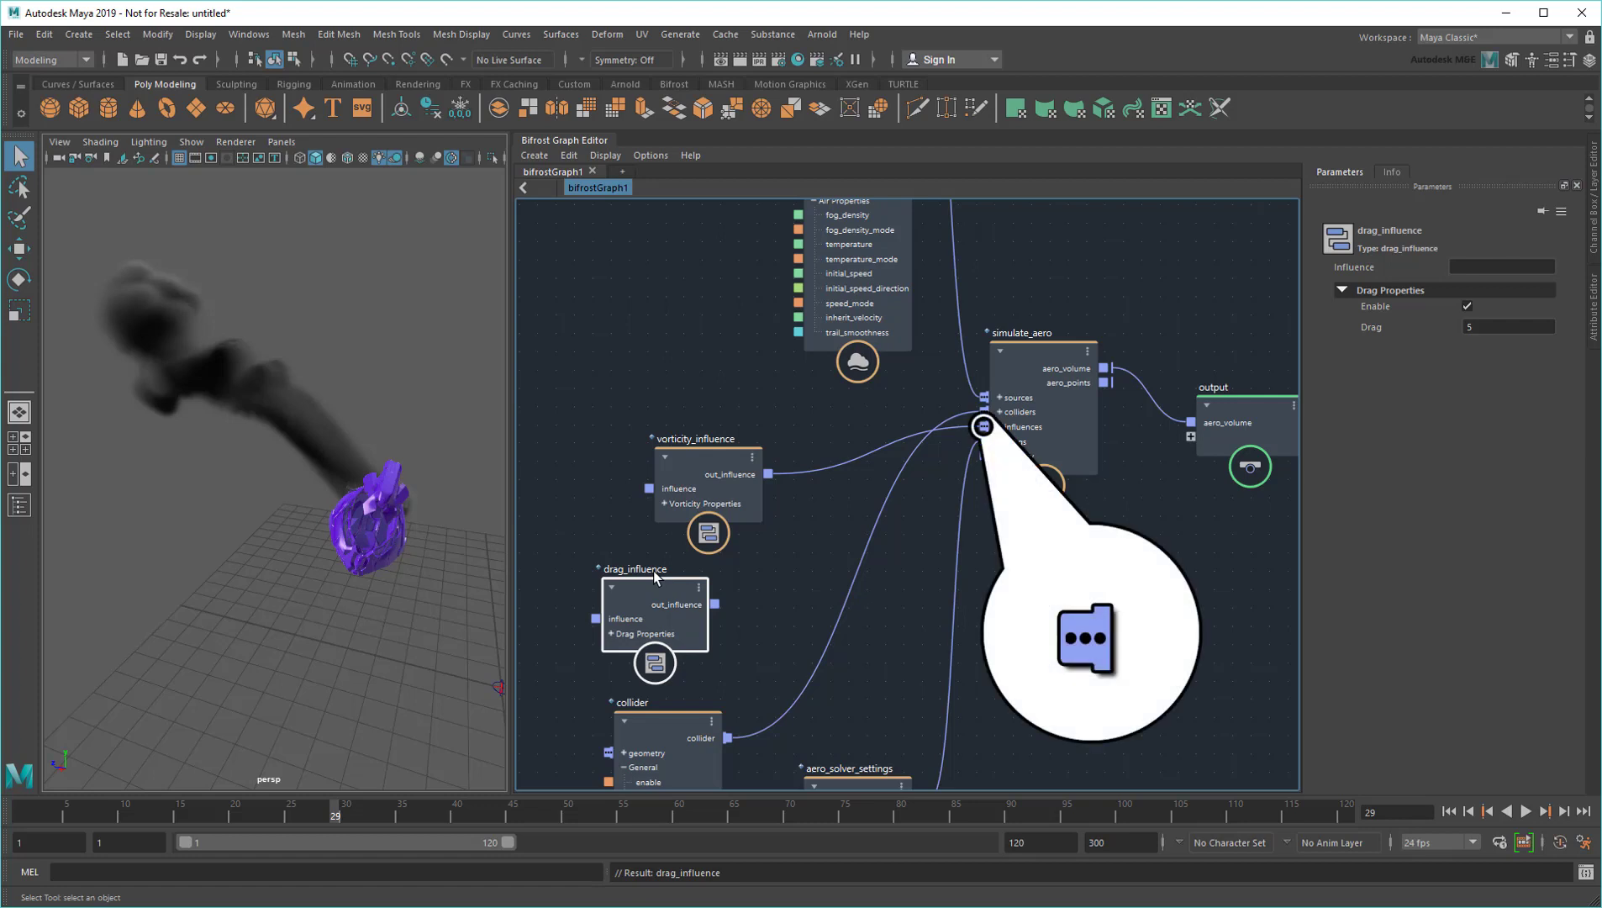
{"action": "mouse_move", "coordinate": [653, 577]}
{"action": "left_mouse_down"}
{"action": "mouse_move", "coordinate": [787, 587]}
{"action": "mouse_move", "coordinate": [985, 426]}
{"action": "left_mouse_up"}
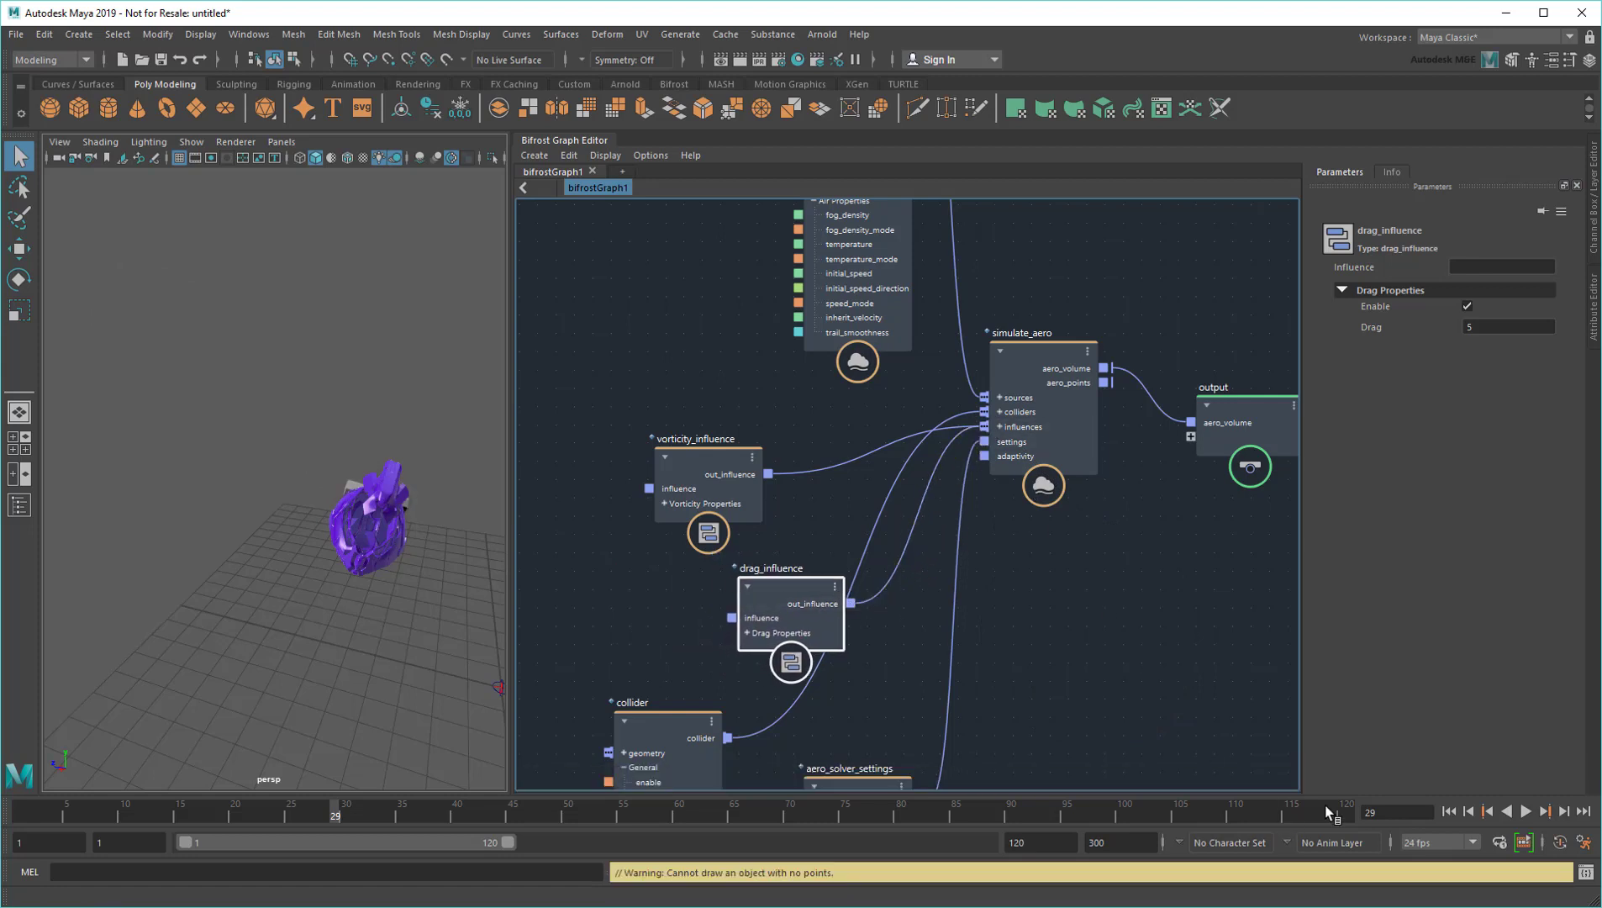
{"action": "left_click", "coordinate": [1449, 811]}
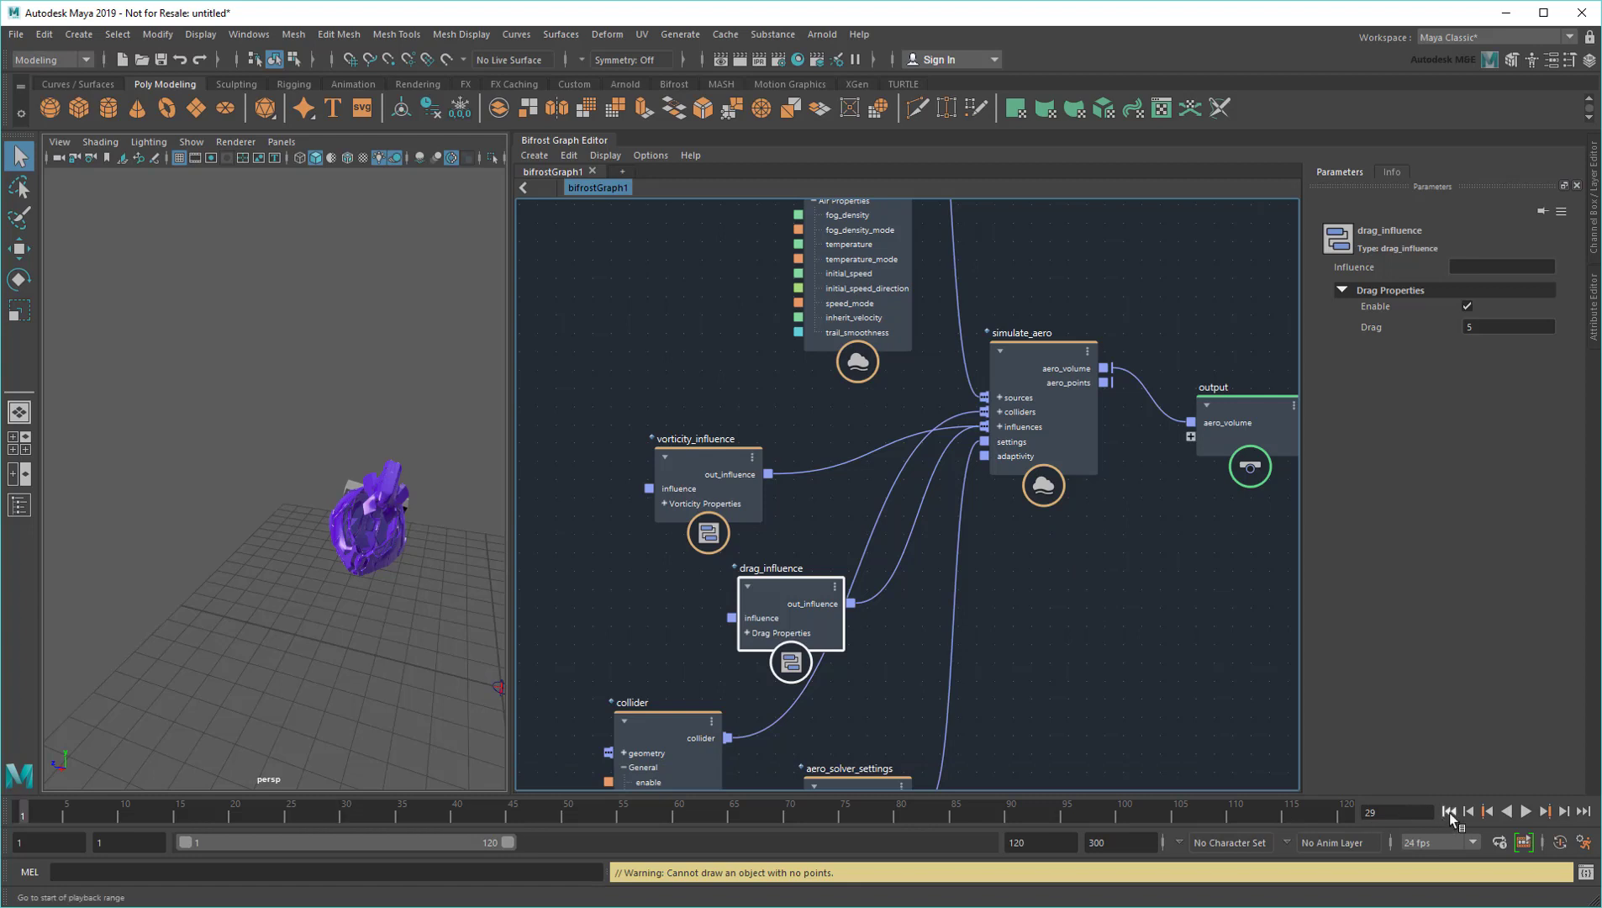
{"action": "left_click", "coordinate": [1526, 813]}
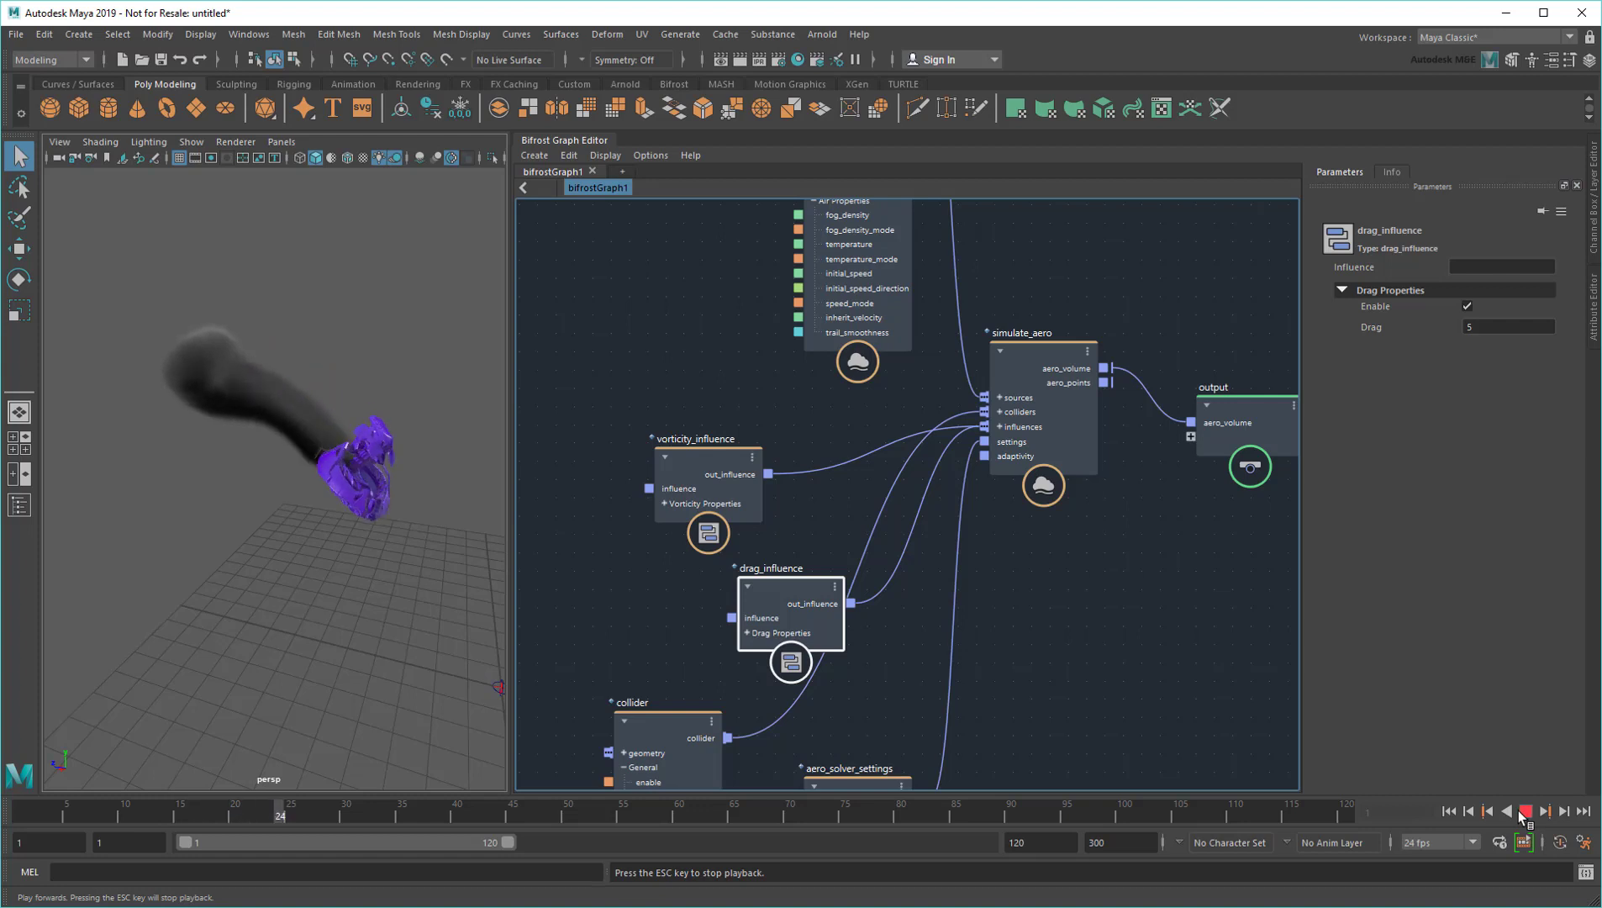
{"action": "left_click", "coordinate": [1524, 814]}
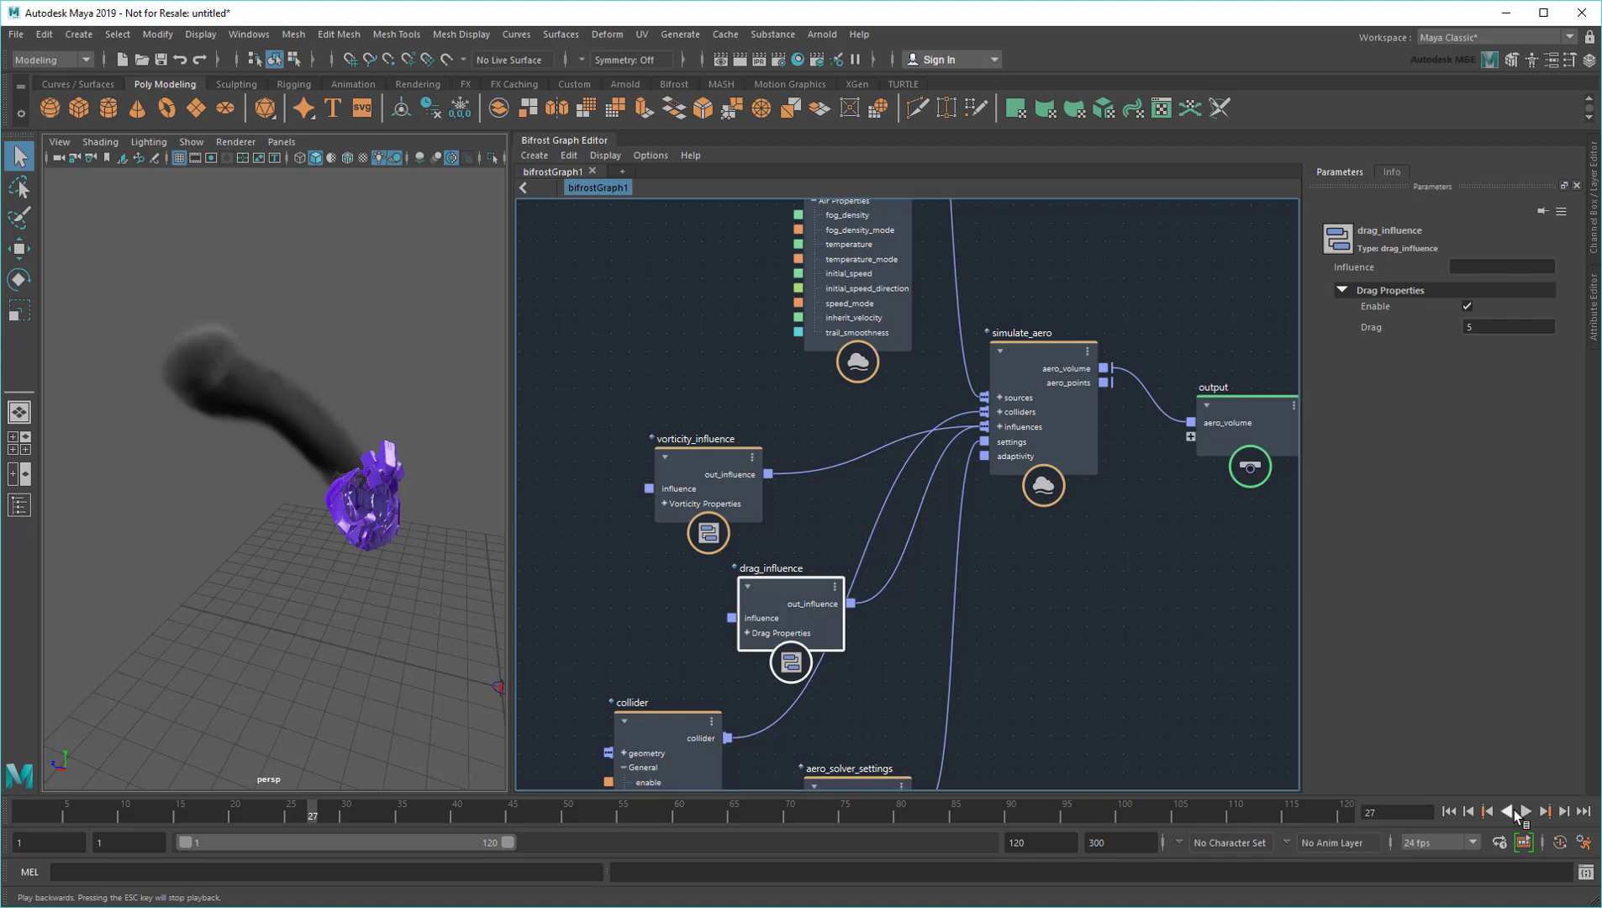
Lower drag_influence's Drag to 0.5 and replay the smoke to frame 32
{"action": "left_click", "coordinate": [1509, 326]}
{"action": "type", "text": "0.5"}
{"action": "key", "text": "Return"}
{"action": "left_click", "coordinate": [1451, 811]}
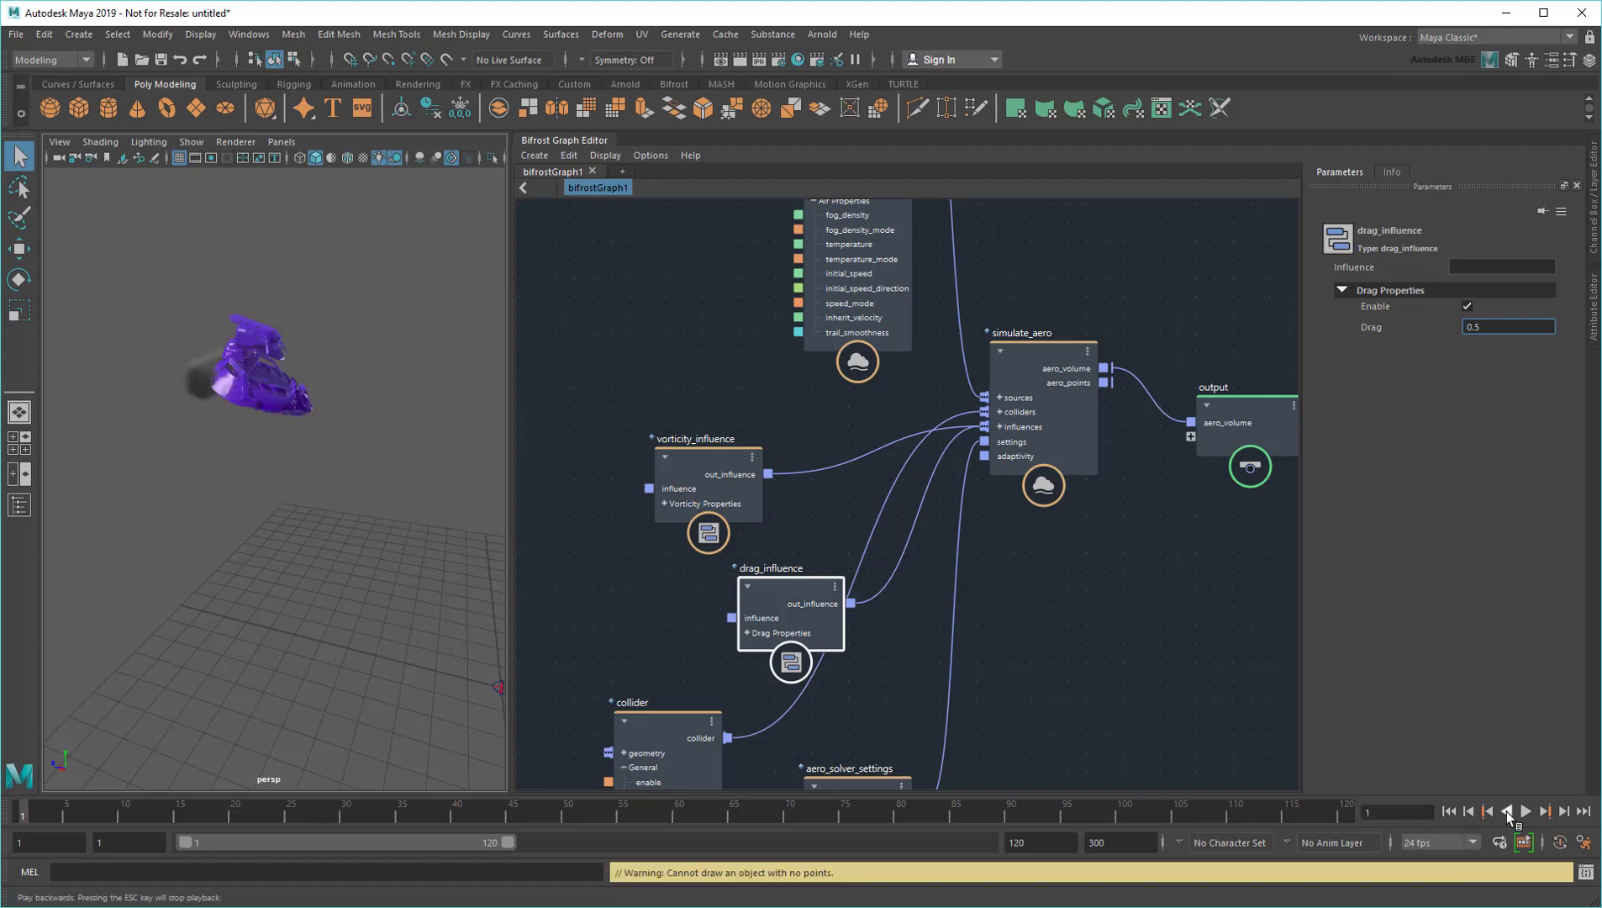
{"action": "left_click", "coordinate": [1525, 811]}
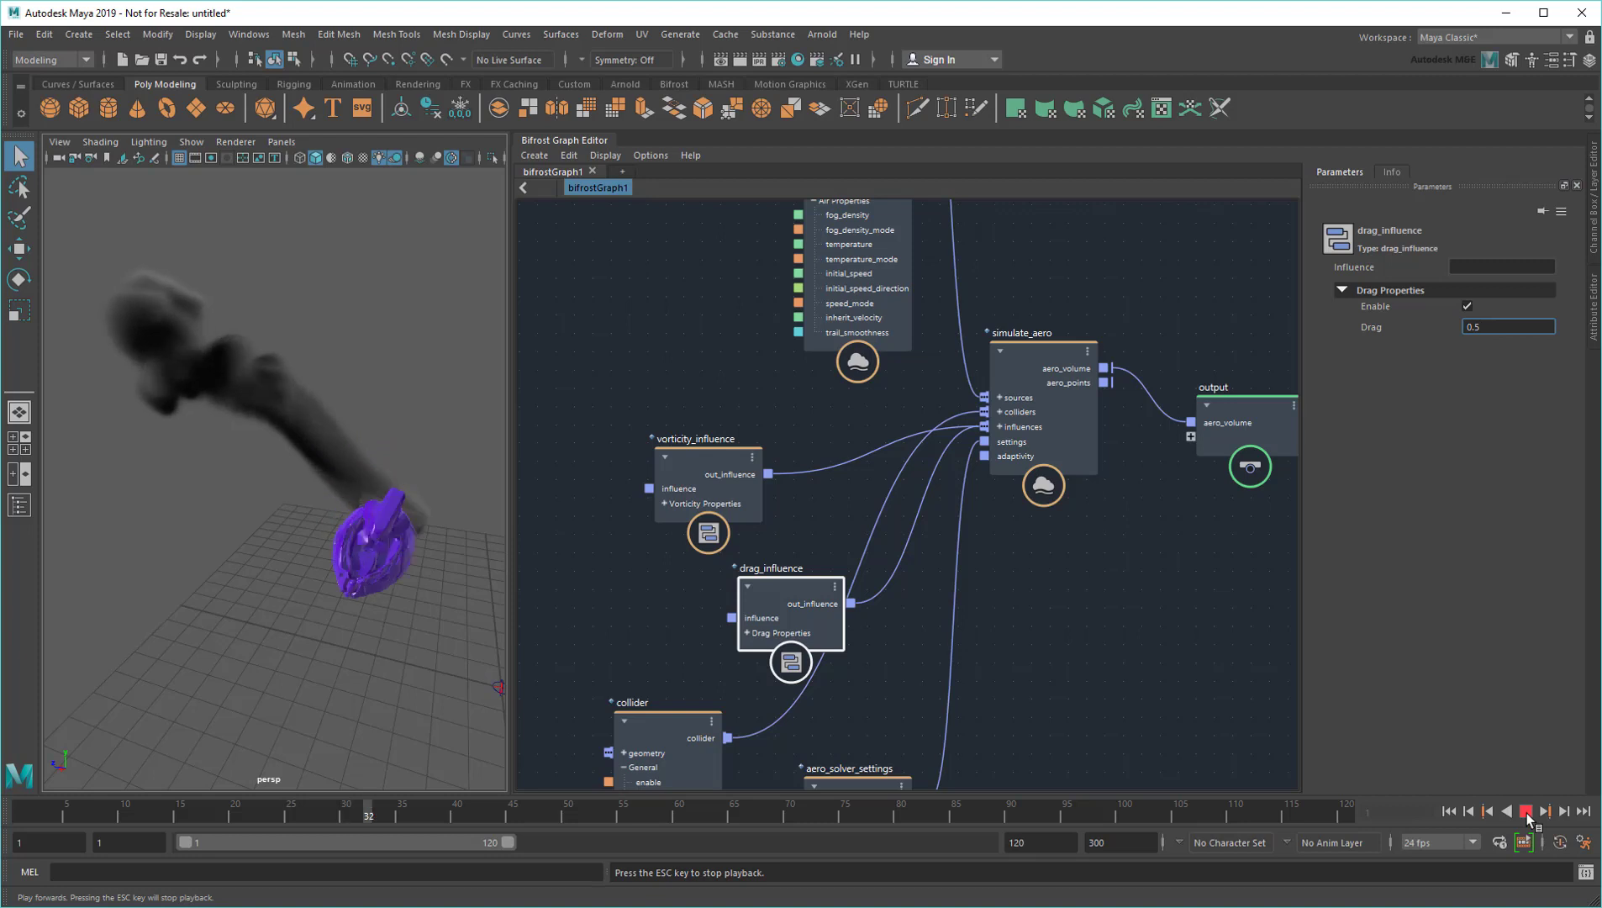
{"action": "left_click", "coordinate": [1528, 811]}
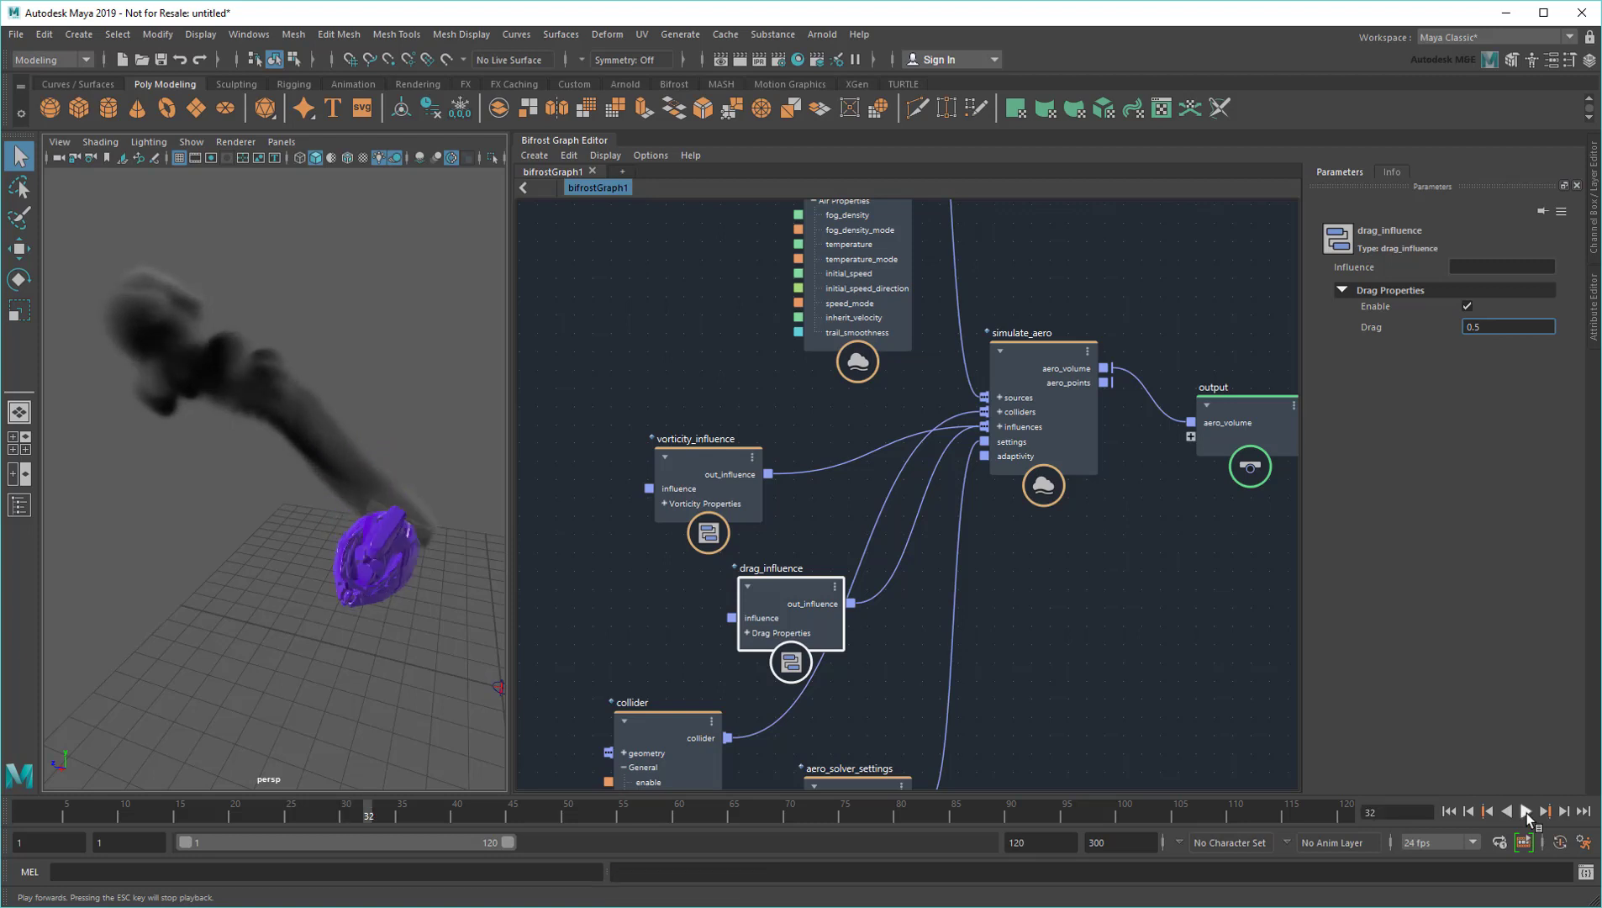
Disconnect drag_influence from simulate_aero and feed it into vorticity_influence's influence port instead
{"action": "left_click", "coordinate": [1054, 656]}
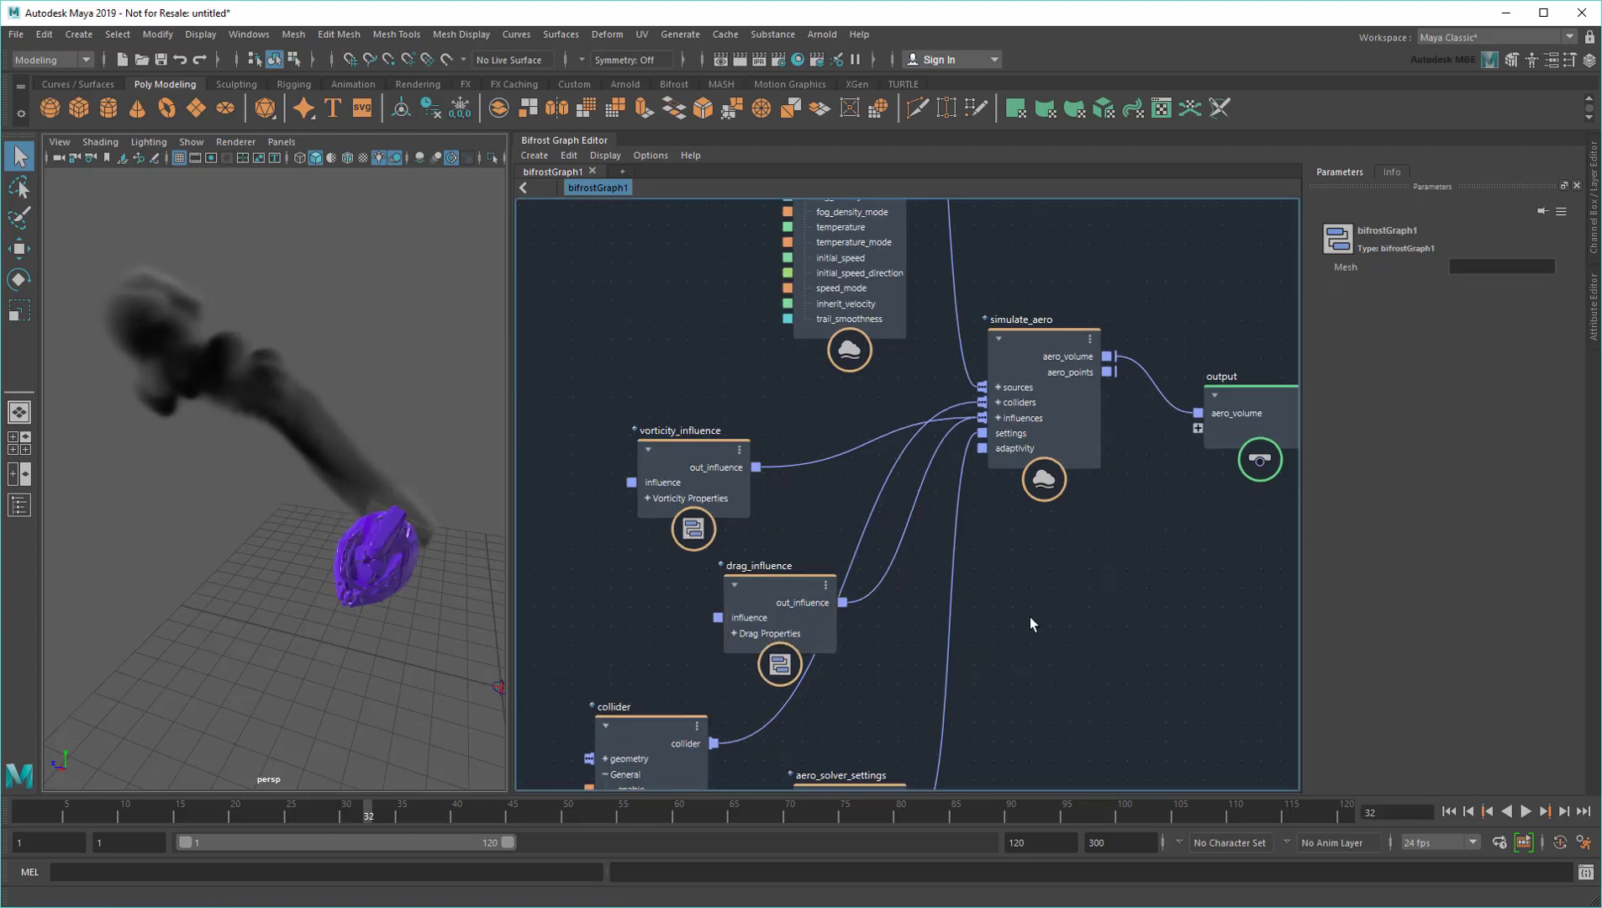
{"action": "scroll", "coordinate": [1077, 600], "scroll_direction": "up", "scroll_amount": 3}
{"action": "middle_click_drag", "start_coordinate": [1099, 585], "coordinate": [1116, 577]}
{"action": "left_click_drag", "start_coordinate": [696, 287], "coordinate": [899, 658]}
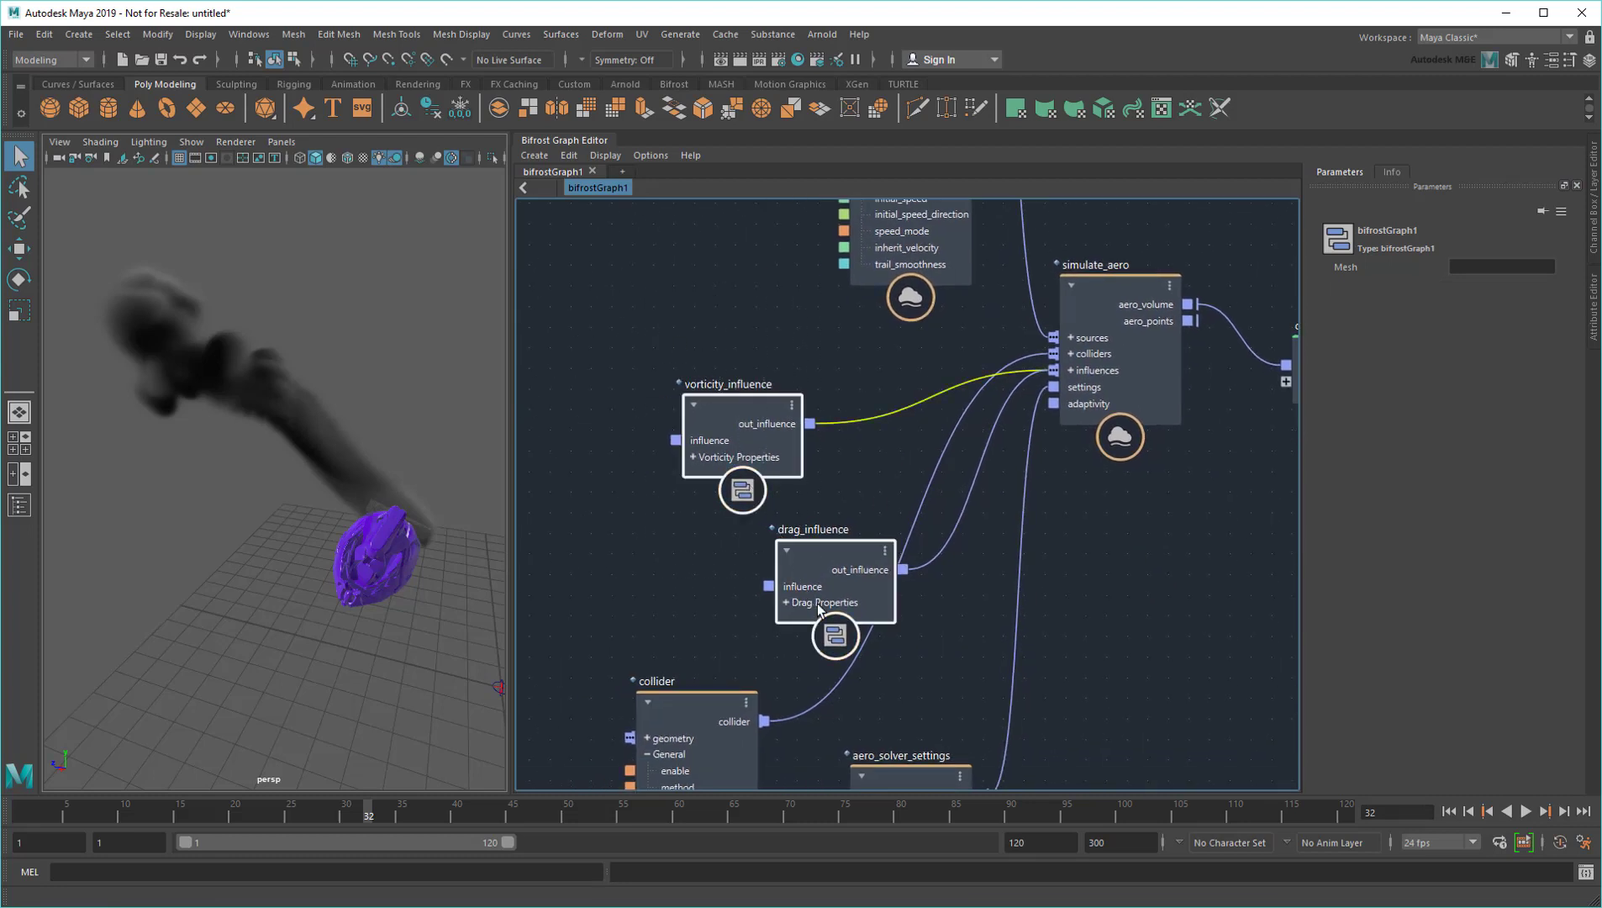
{"action": "left_click", "coordinate": [701, 560]}
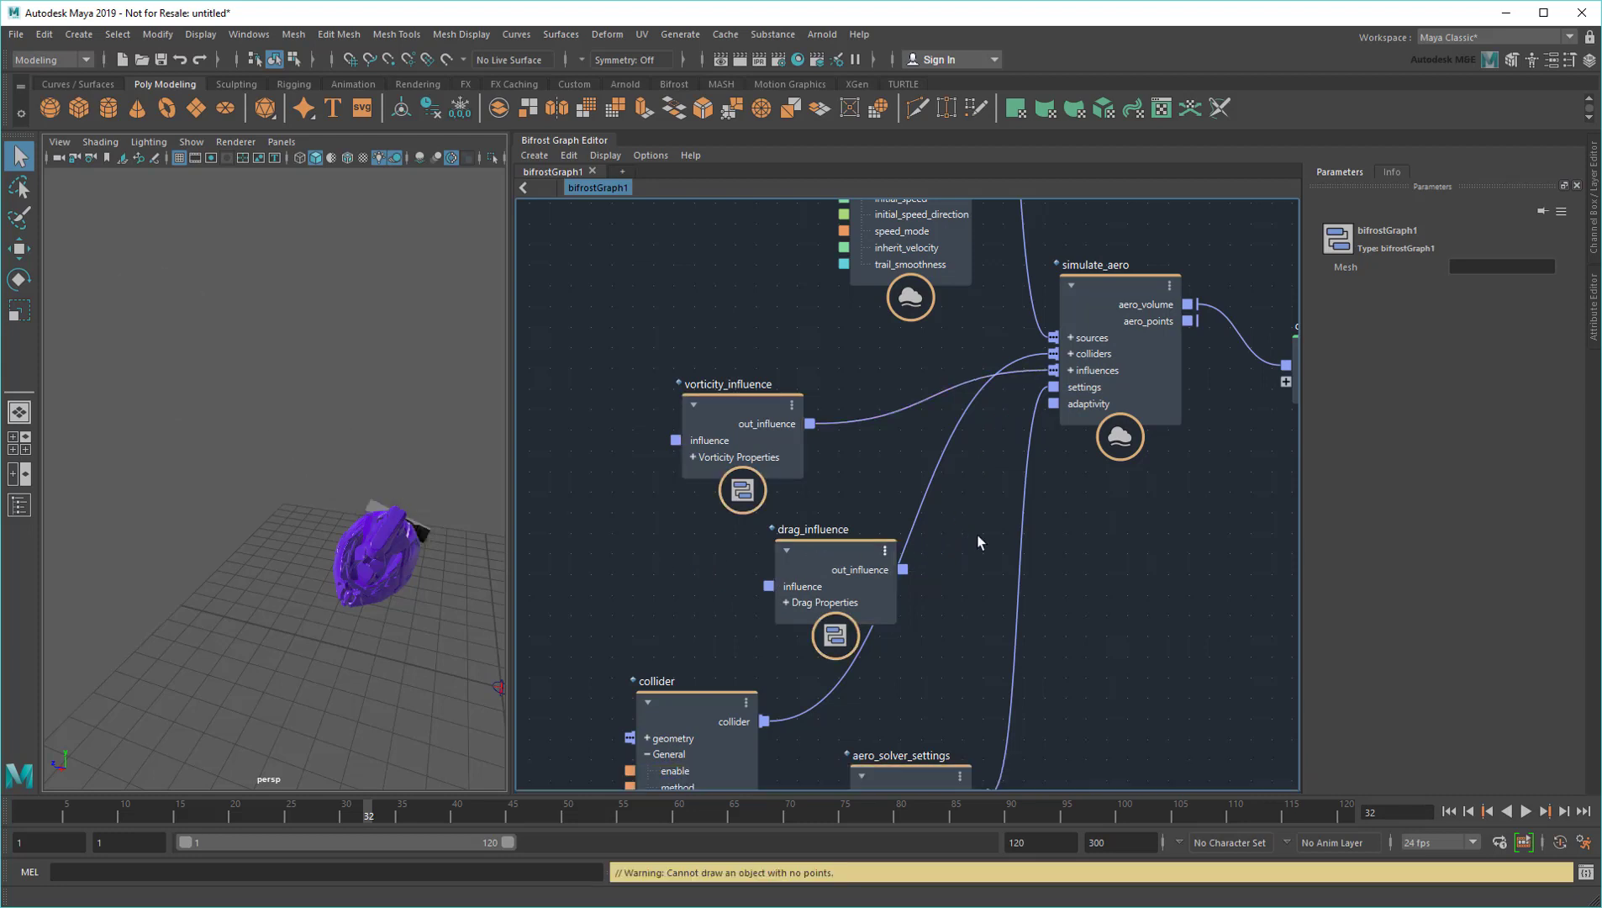
{"action": "left_click_drag", "start_coordinate": [835, 553], "coordinate": [525, 395]}
{"action": "middle_click_drag", "start_coordinate": [692, 564], "coordinate": [821, 574]}
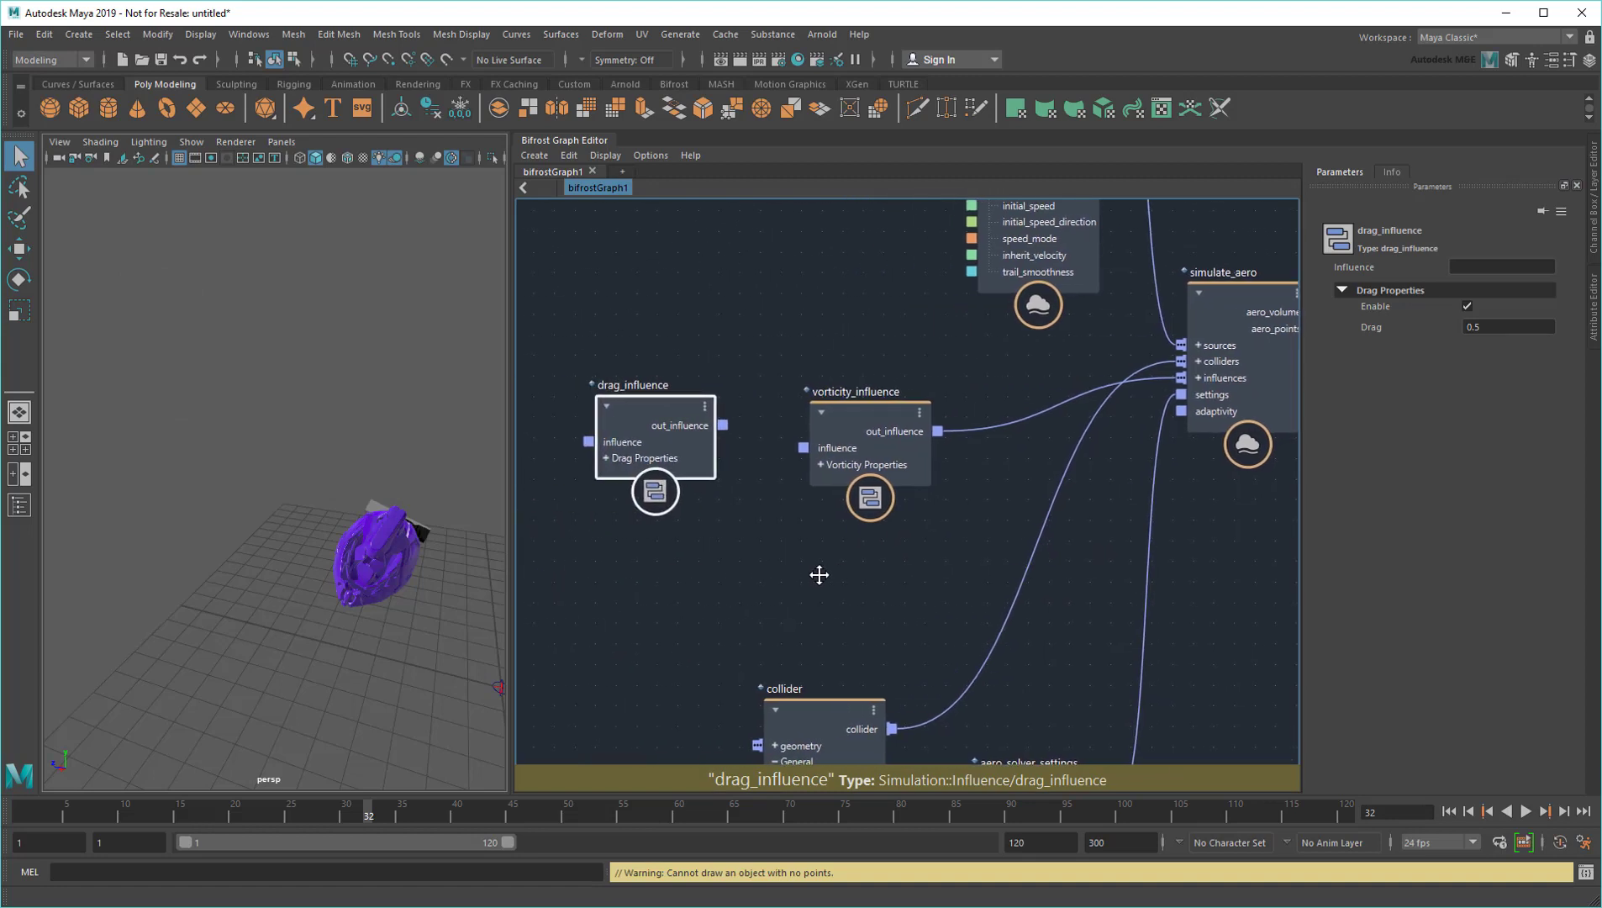
{"action": "left_click_drag", "start_coordinate": [722, 423], "coordinate": [806, 448]}
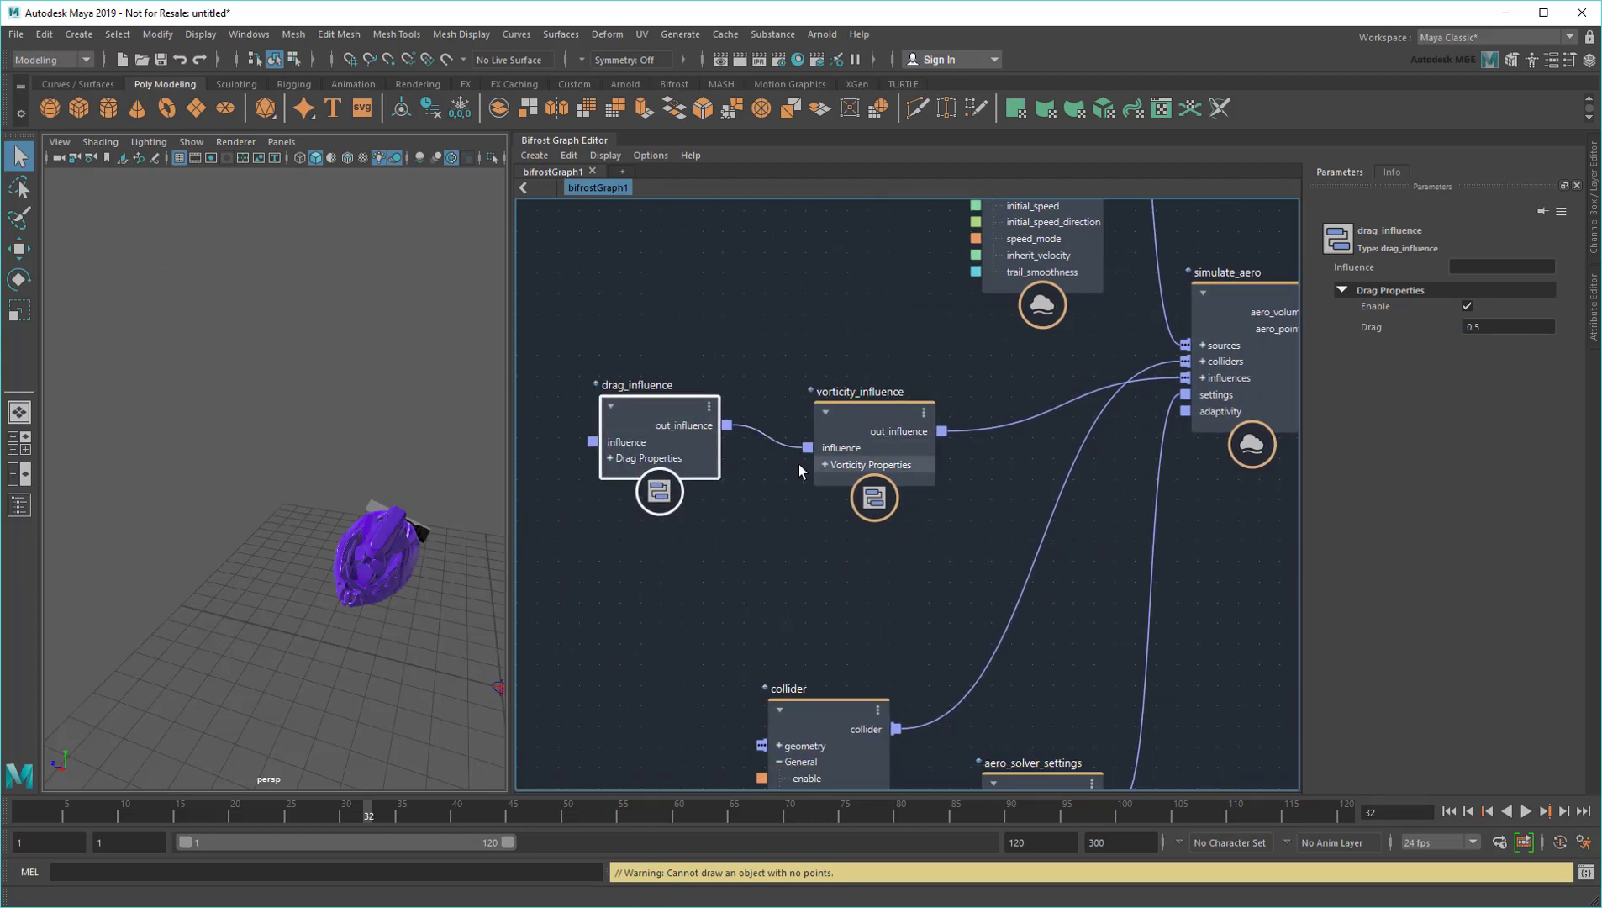
Replay the simulation to frame 31 to see the taller, billowing plume
{"action": "left_click", "coordinate": [1449, 811]}
{"action": "left_click", "coordinate": [1526, 813]}
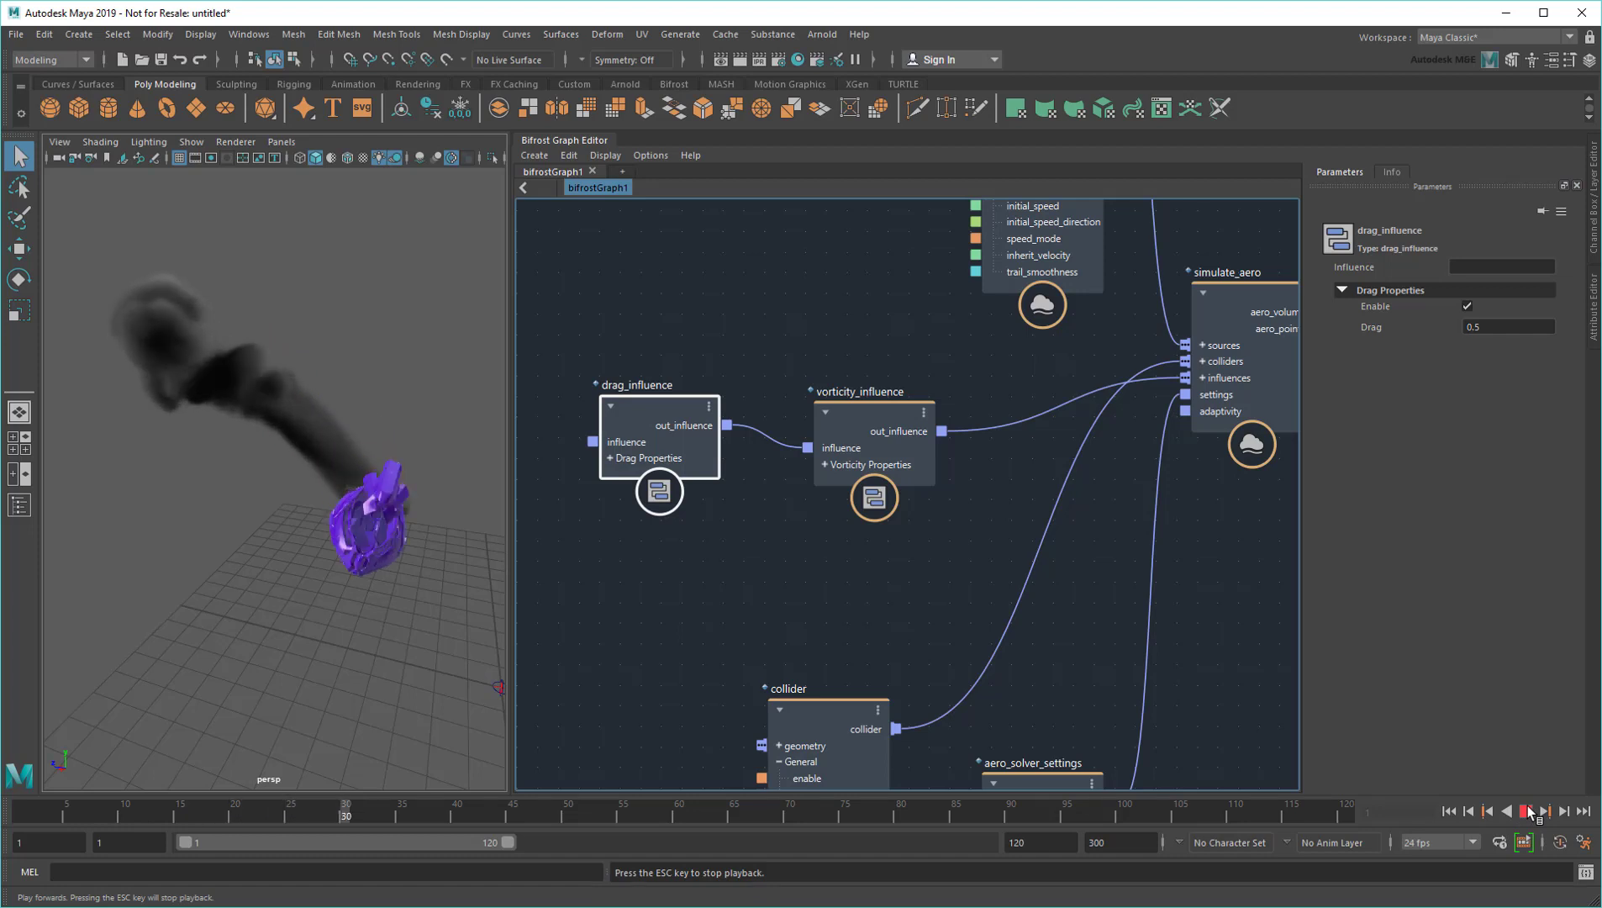
{"action": "left_click", "coordinate": [1530, 813]}
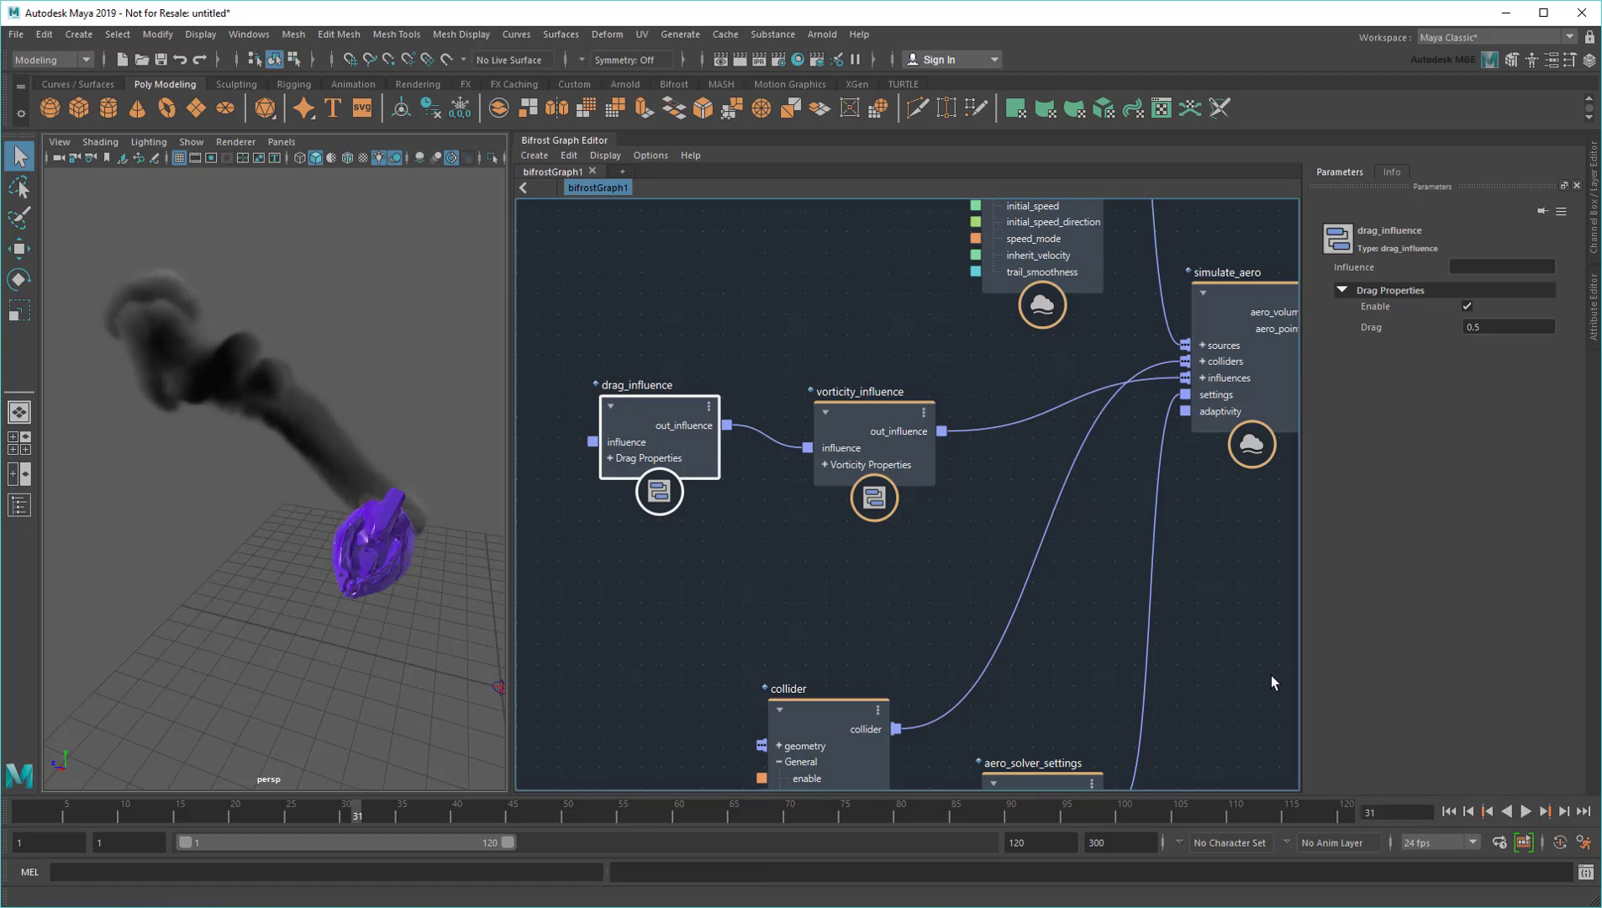
Add a dissipation_influence node connected to simulate_aero's influences
{"action": "key", "text": "Tab"}
{"action": "left_click", "coordinate": [900, 556]}
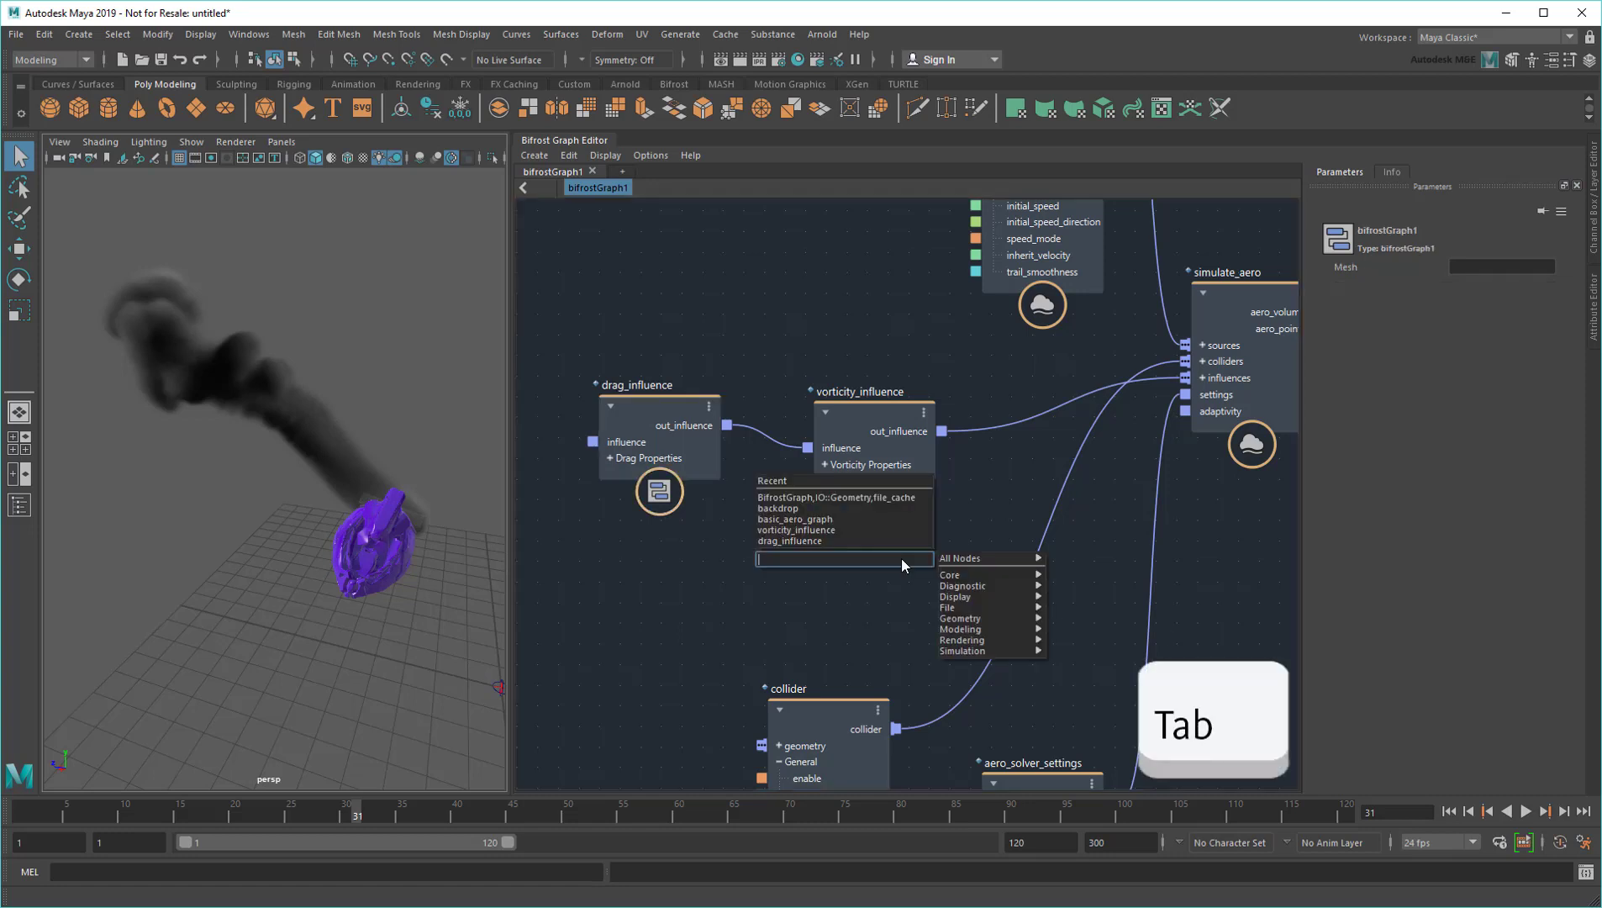
{"action": "type", "text": "diss"}
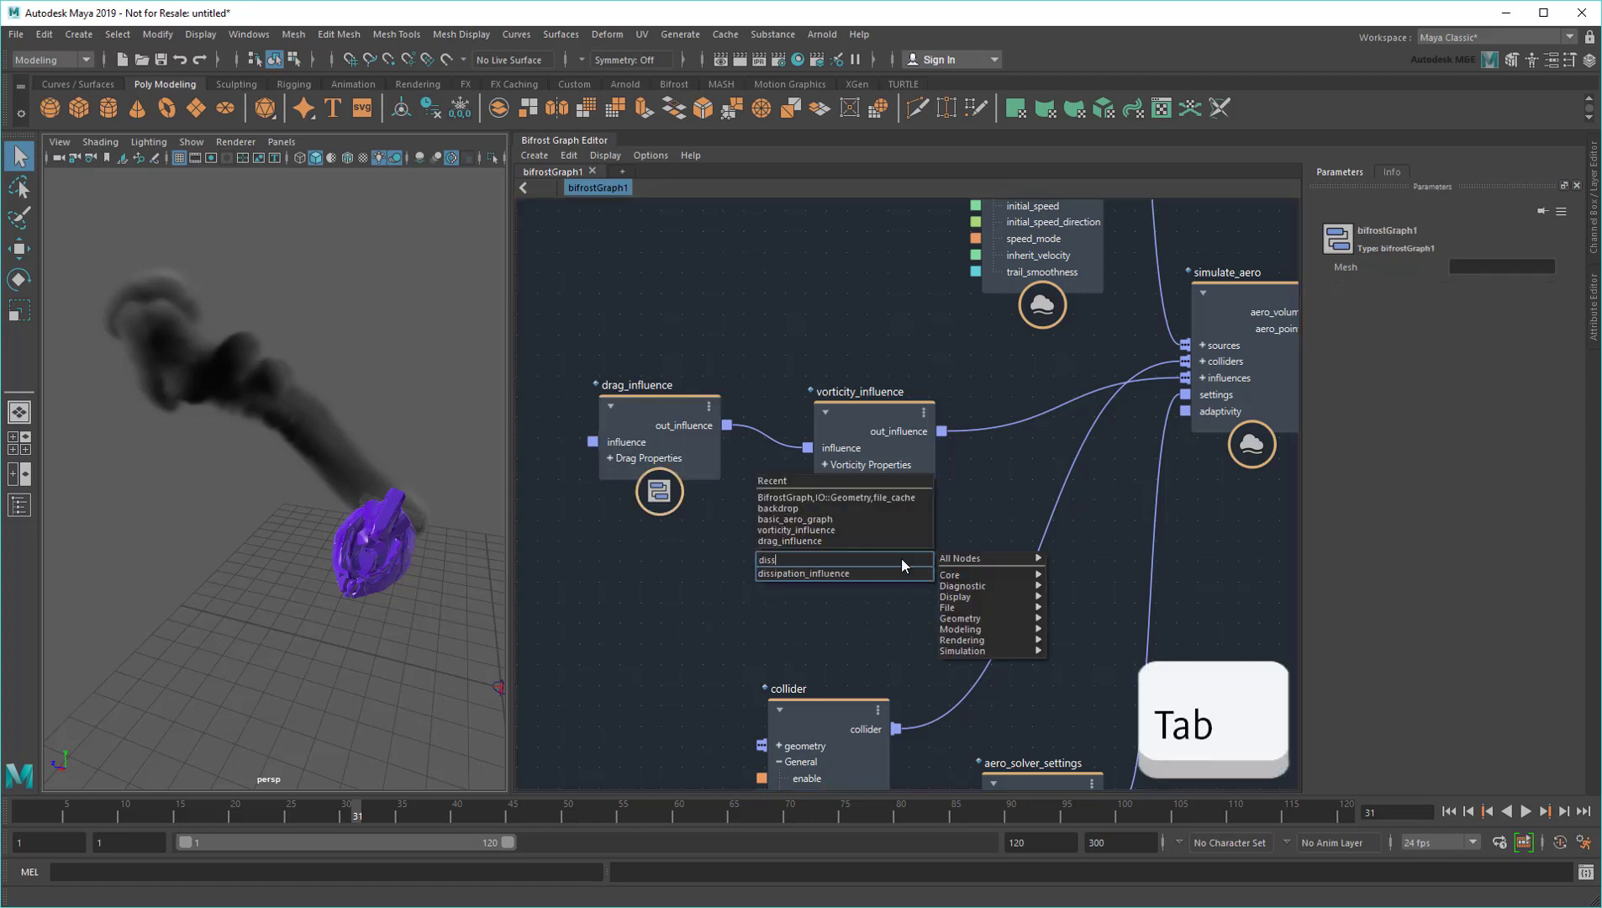
{"action": "key", "text": "Return"}
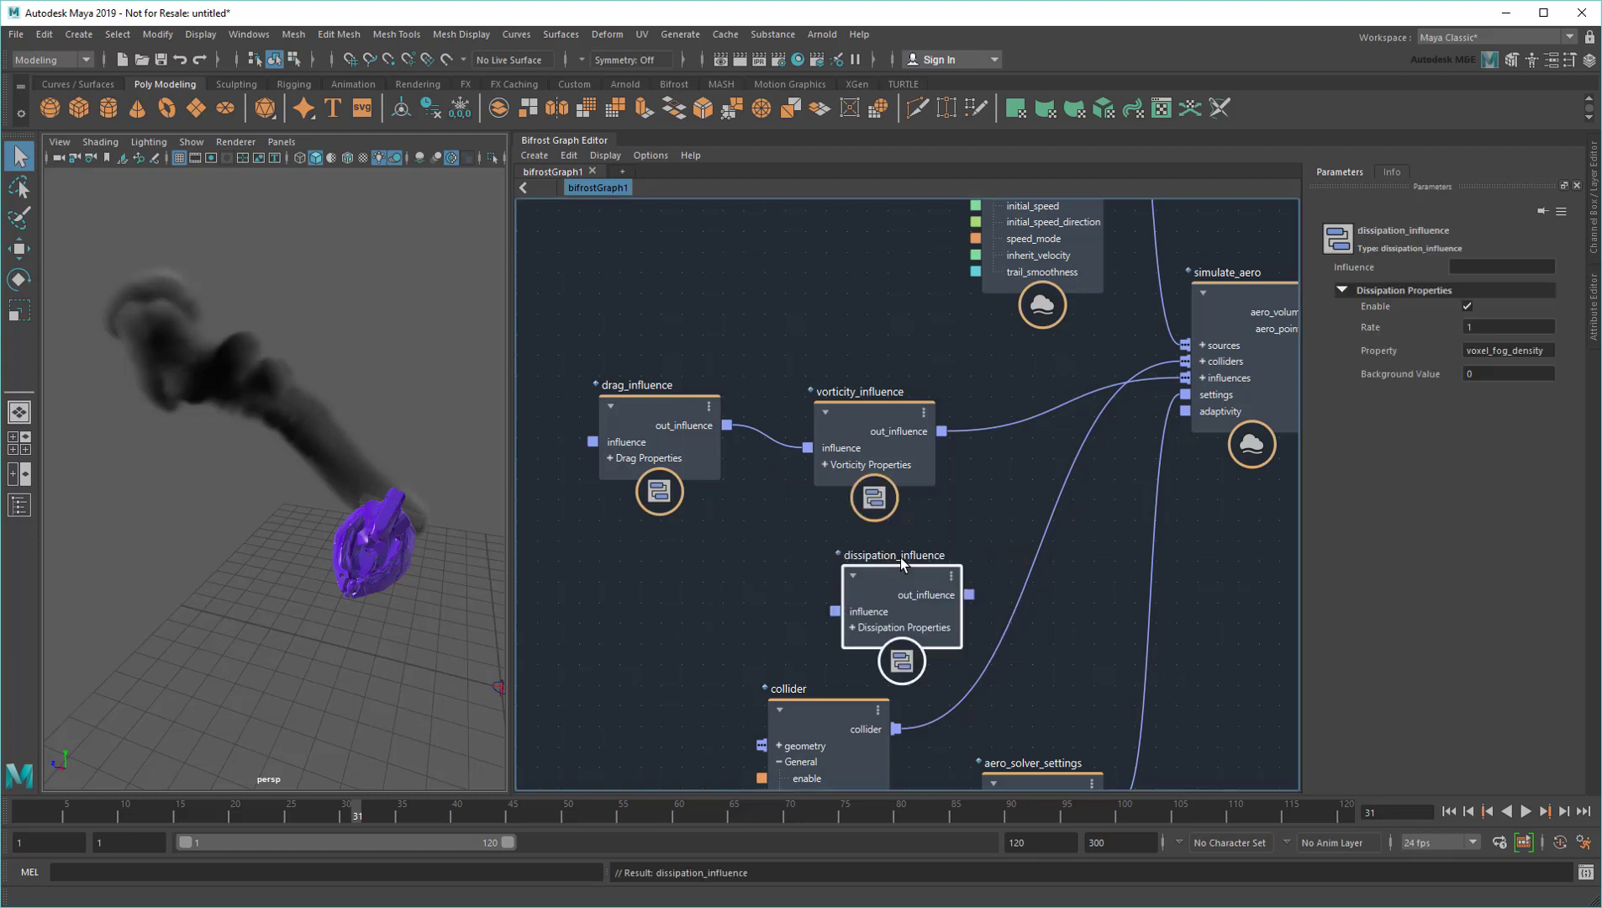
{"action": "left_click_drag", "start_coordinate": [970, 595], "coordinate": [1193, 379]}
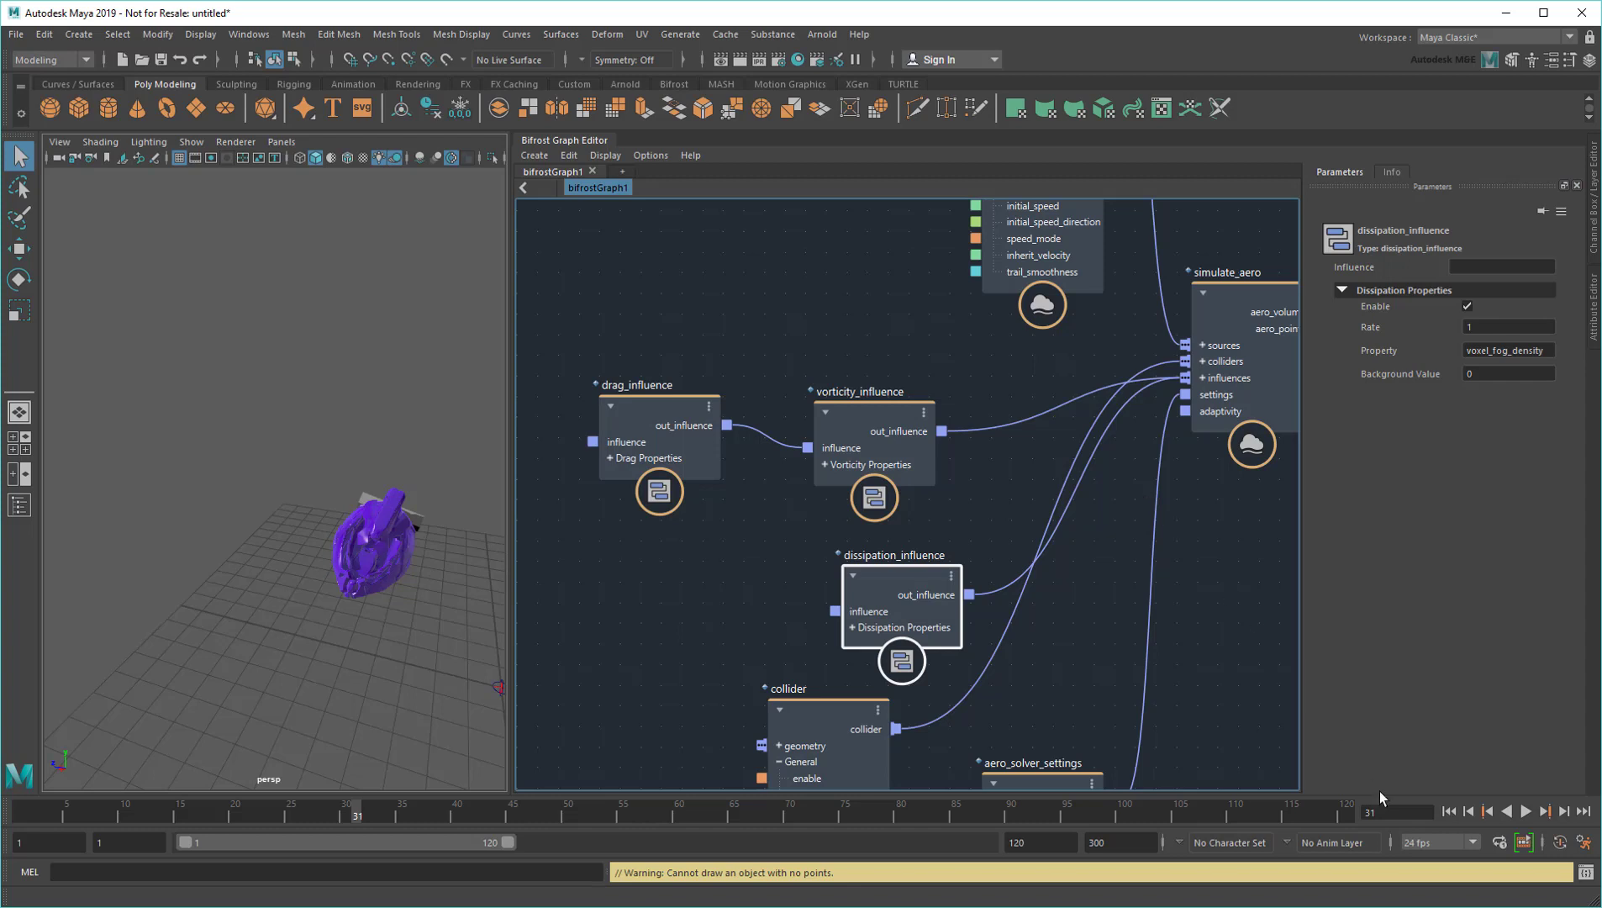
Replay the smoke with dissipation from frame 1 to frame 38
{"action": "left_click", "coordinate": [1449, 811]}
{"action": "left_click", "coordinate": [1525, 810]}
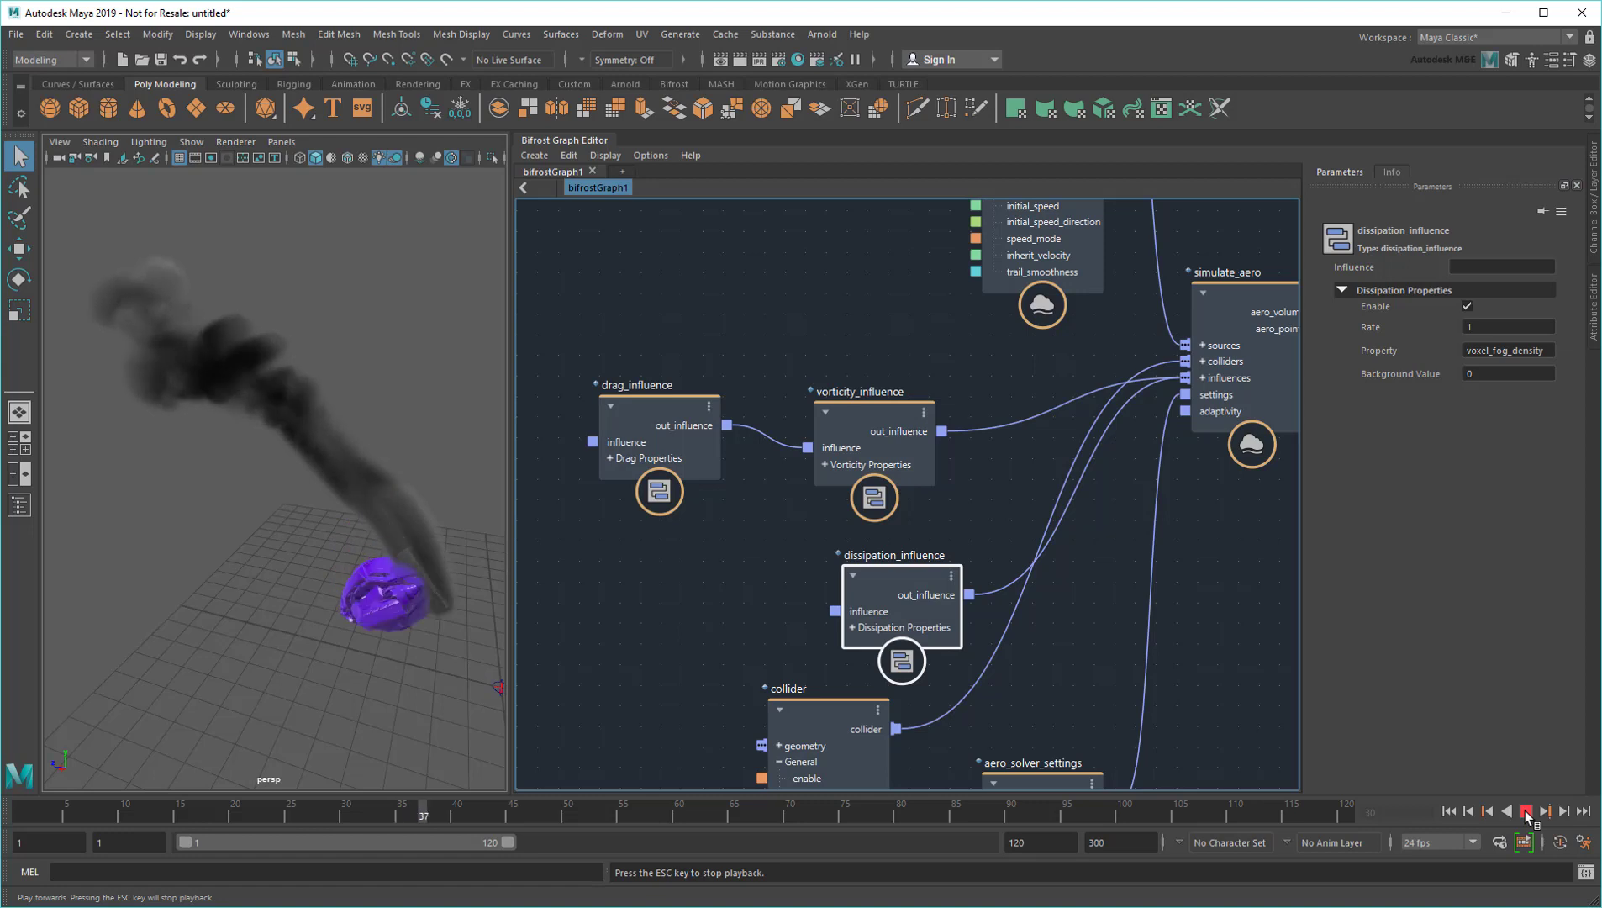
{"action": "left_click", "coordinate": [1526, 813]}
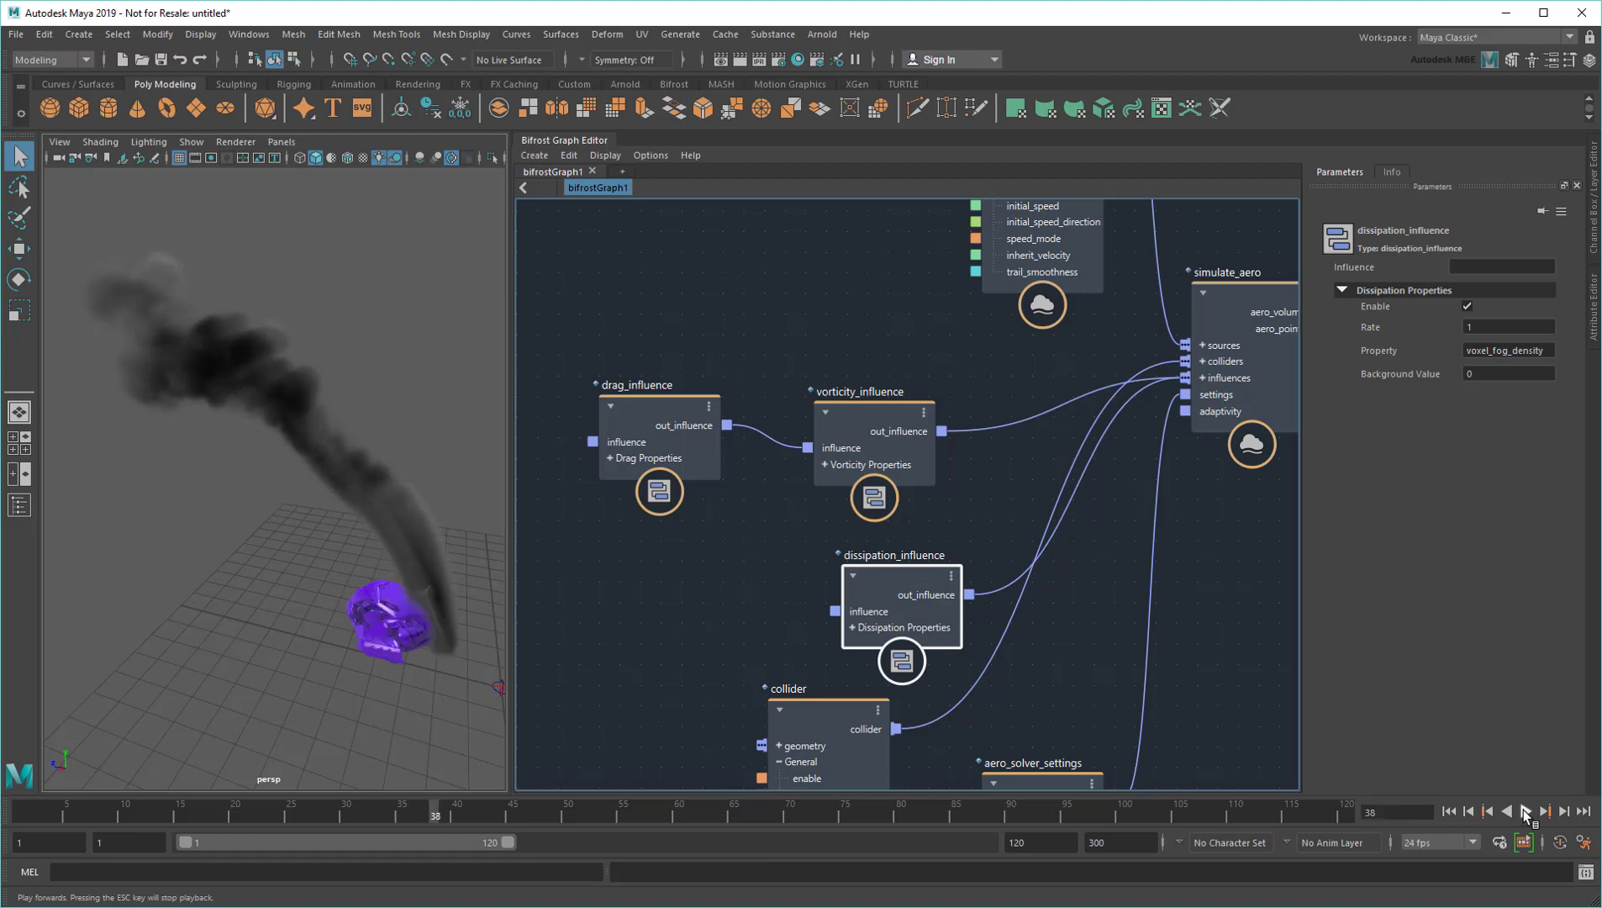
{"action": "scroll", "coordinate": [340, 423], "scroll_direction": "up", "scroll_amount": 5}
Add a vary_source_property node varying fog_density with a Max of 30
{"action": "left_click_drag", "start_coordinate": [260, 413], "coordinate": [200, 601], "text": "alt"}
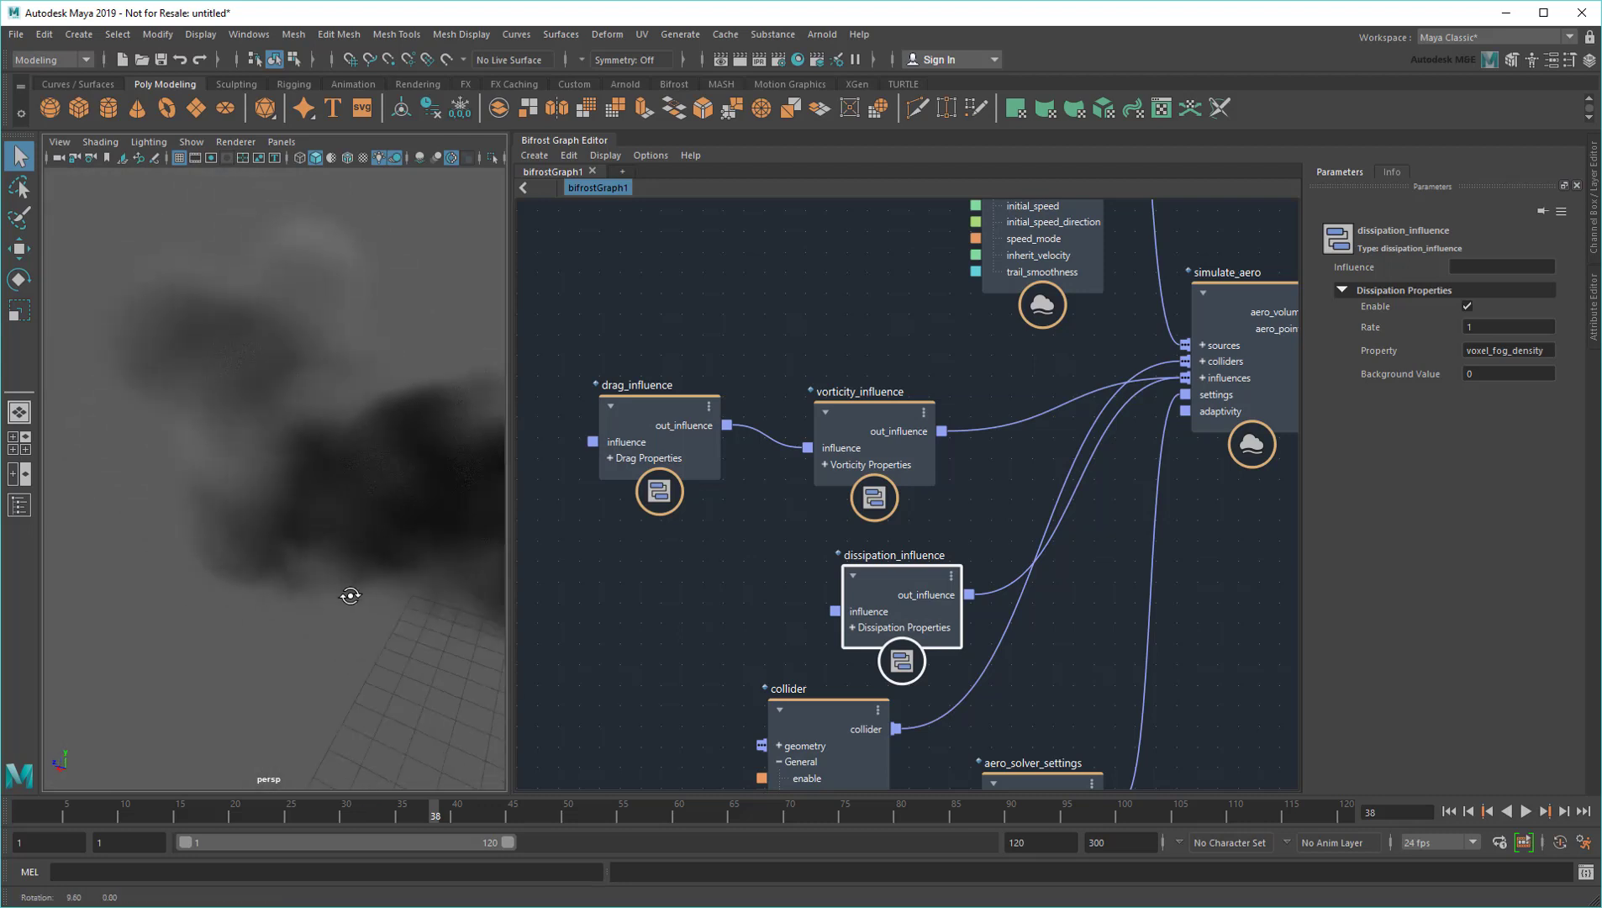
{"action": "mouse_move", "coordinate": [200, 602]}
{"action": "left_mouse_down", "text": "alt"}
{"action": "mouse_move", "coordinate": [313, 499]}
{"action": "mouse_move", "coordinate": [357, 494]}
{"action": "left_mouse_up", "text": "alt"}
{"action": "middle_click_drag", "start_coordinate": [981, 295], "coordinate": [832, 700], "text": "alt"}
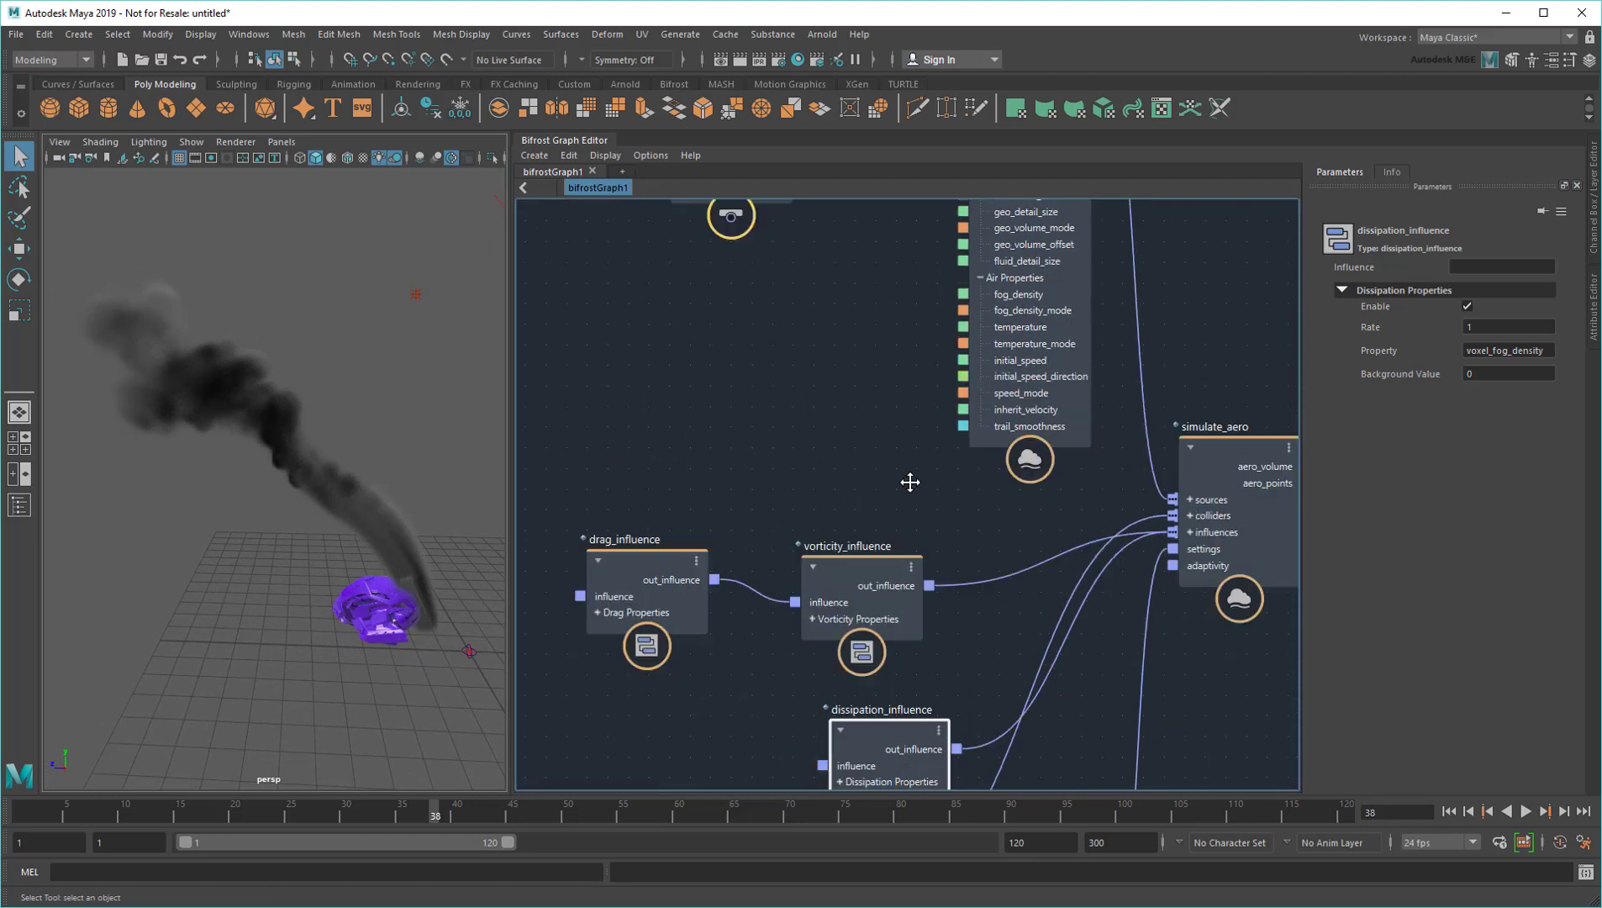
{"action": "left_click", "coordinate": [947, 319]}
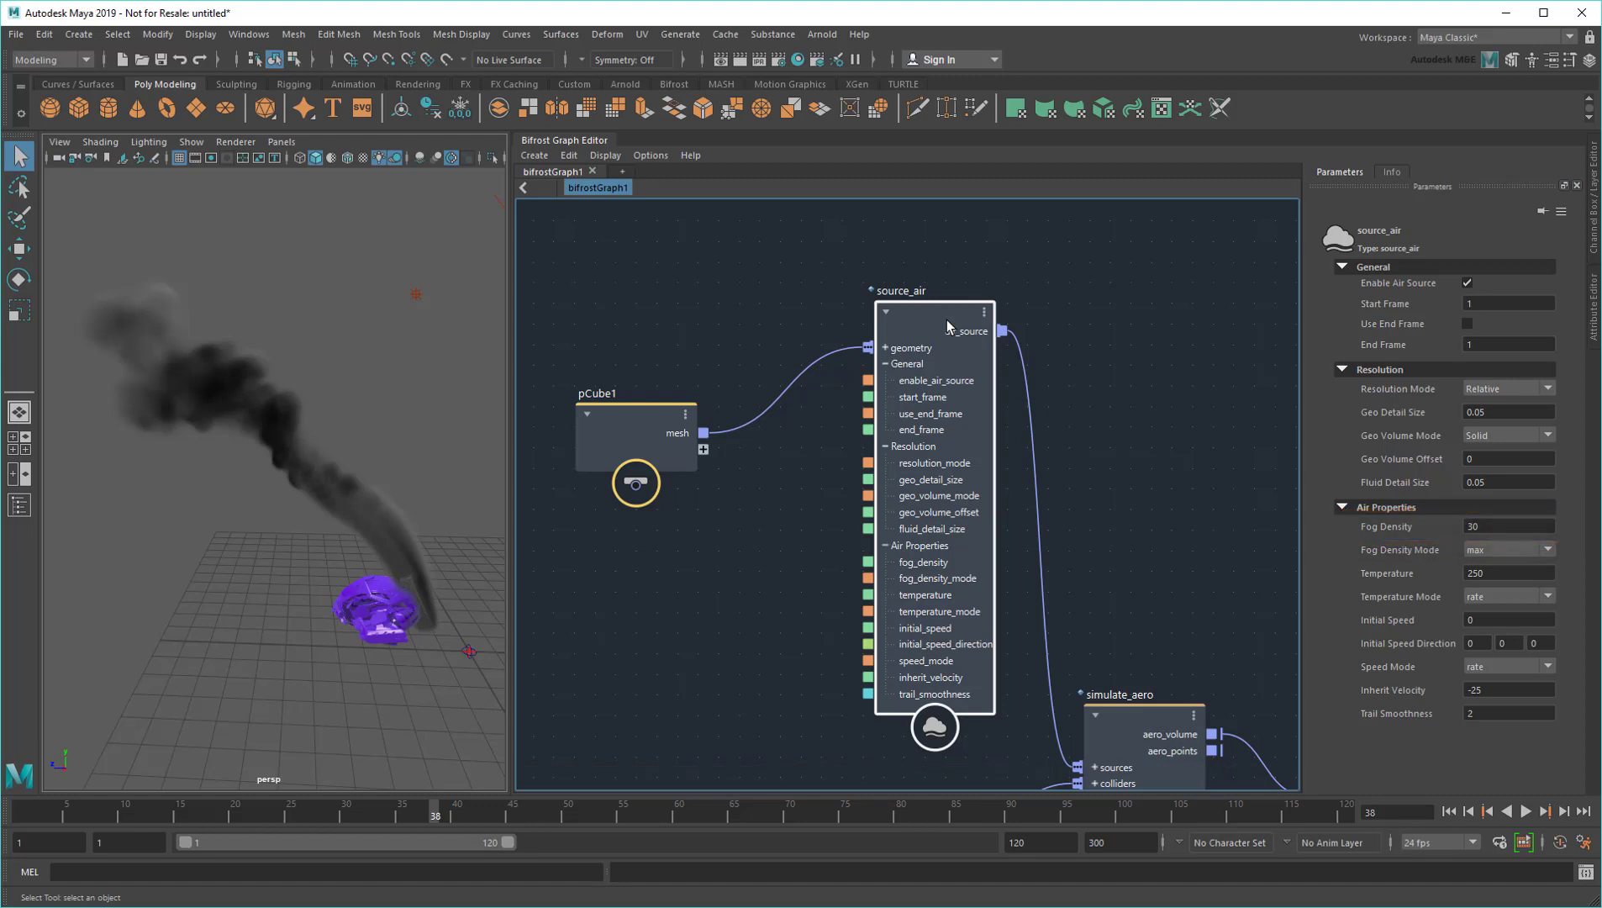
{"action": "key", "text": "Tab"}
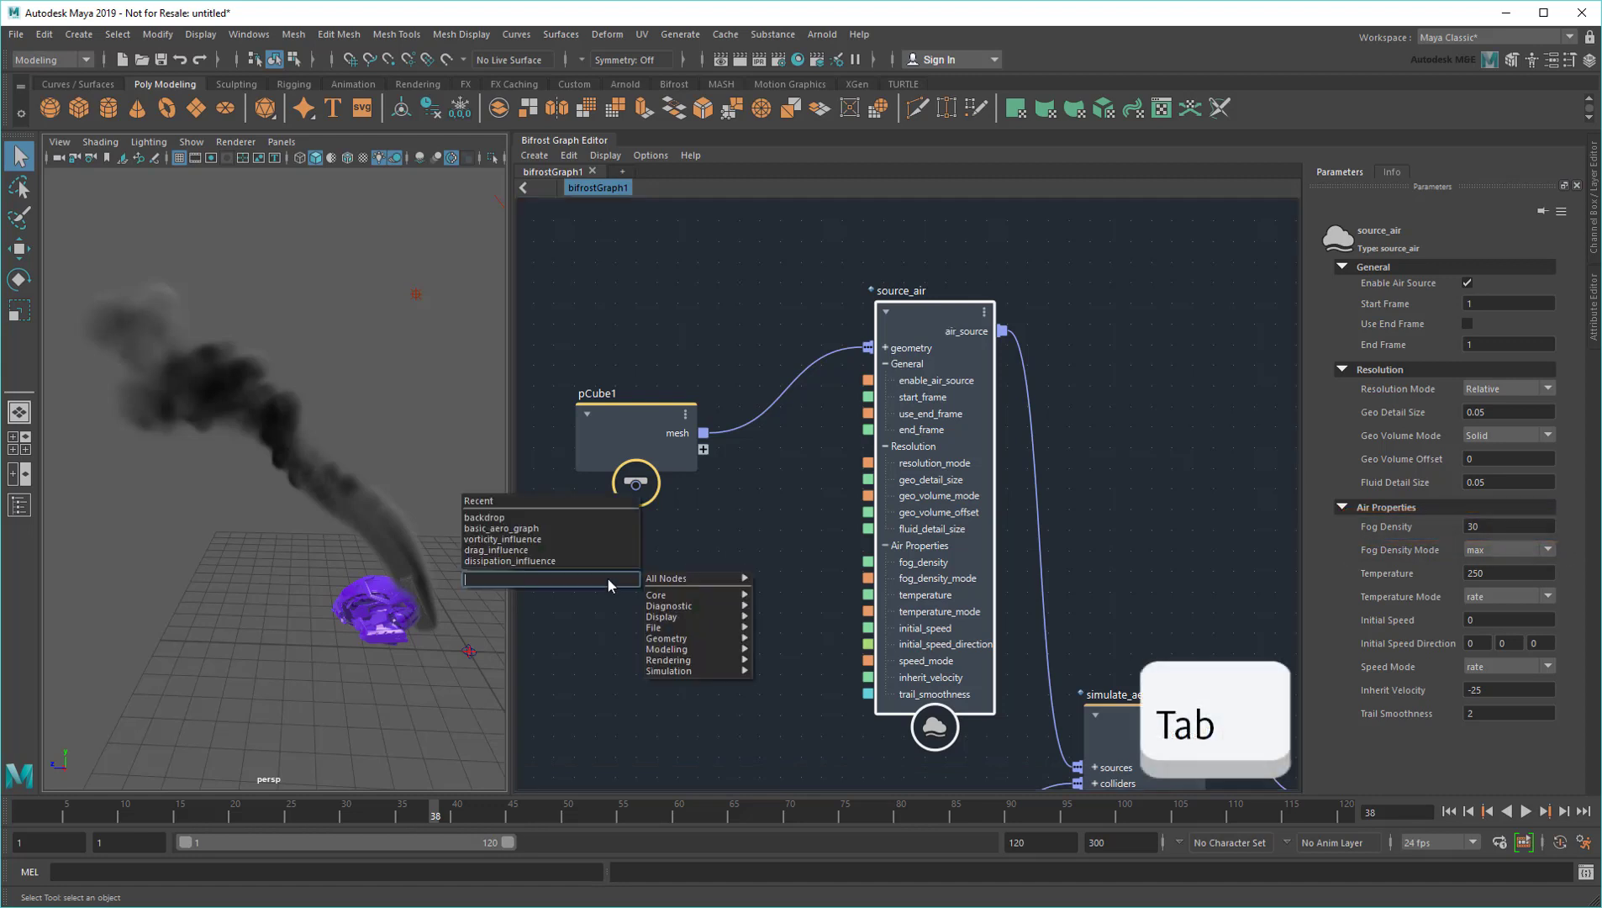
{"action": "type", "text": "vary"}
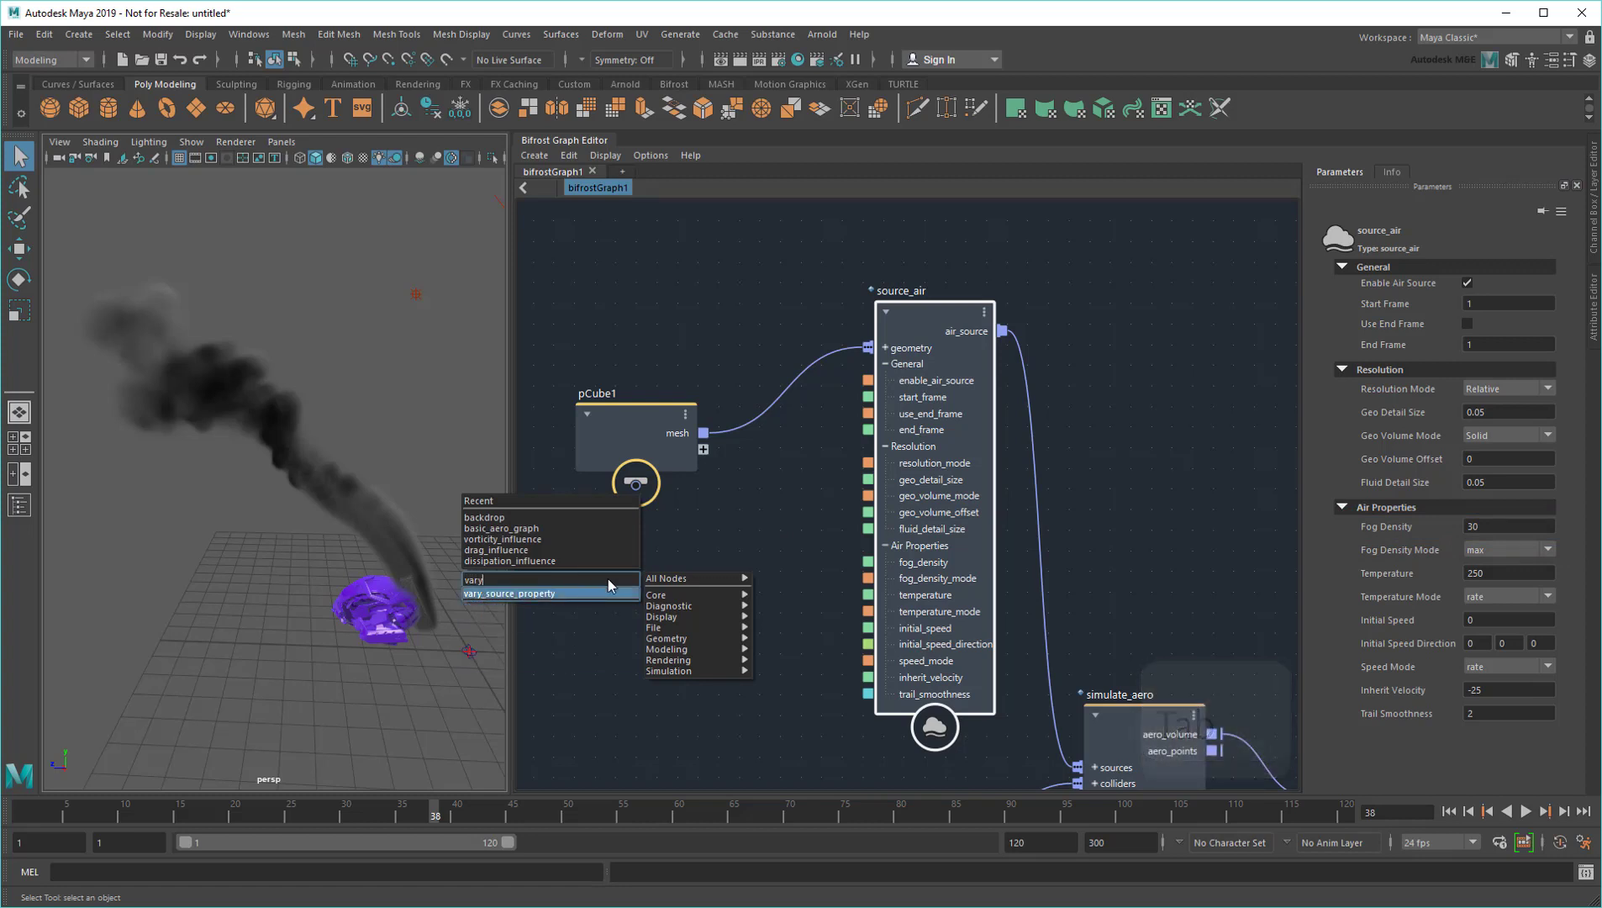
{"action": "key", "text": "Return"}
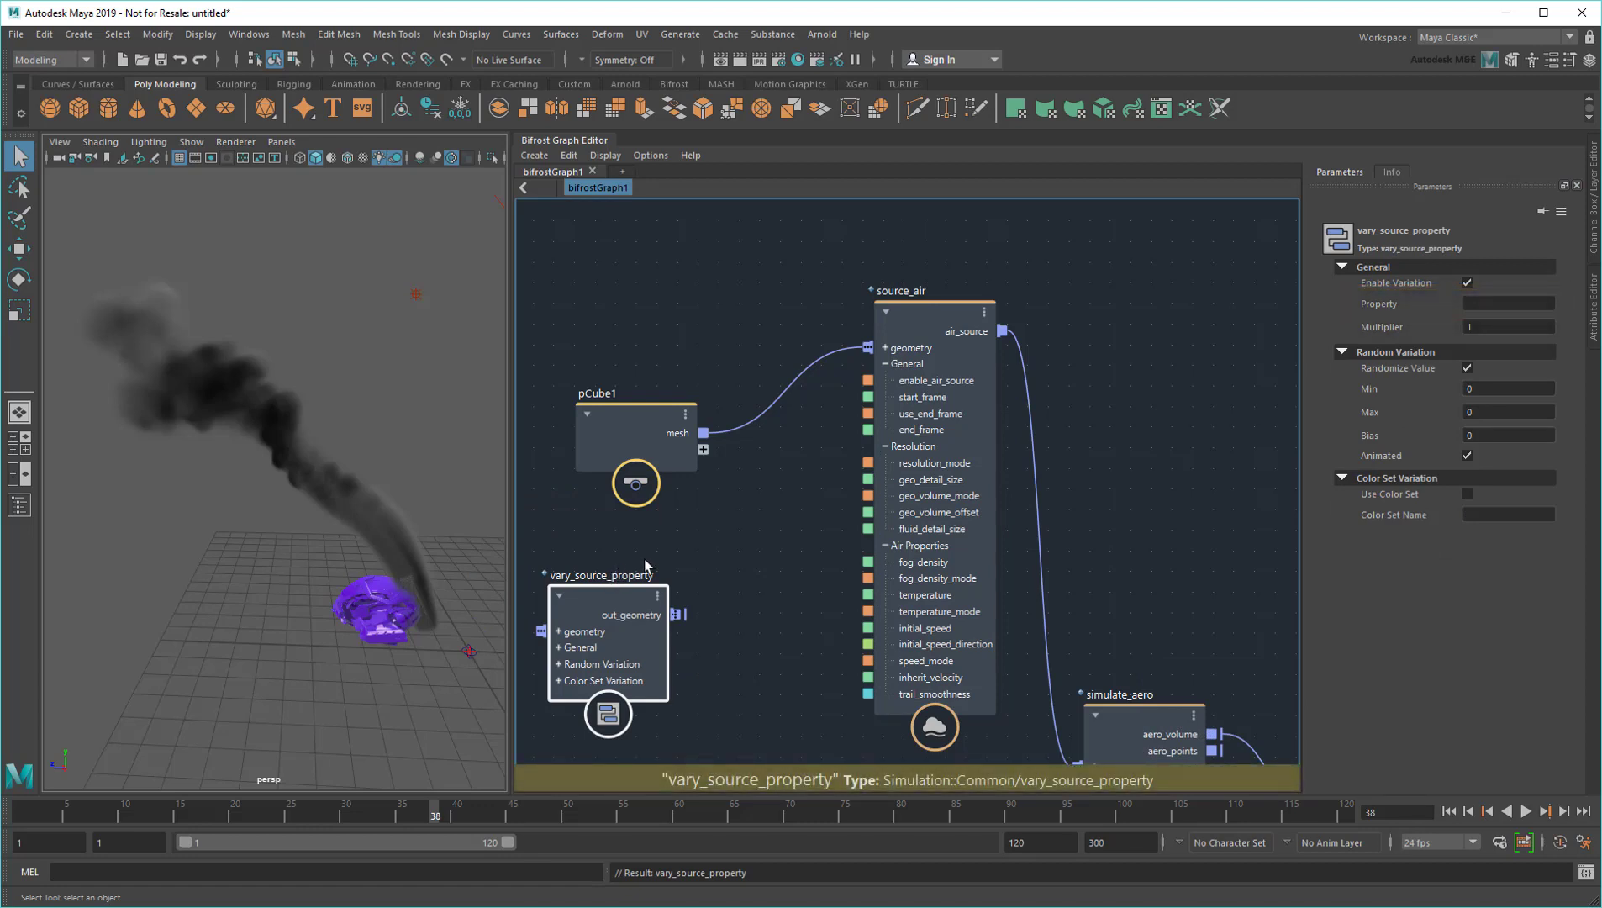
{"action": "left_click", "coordinate": [1489, 303]}
{"action": "type", "text": "fog_density"}
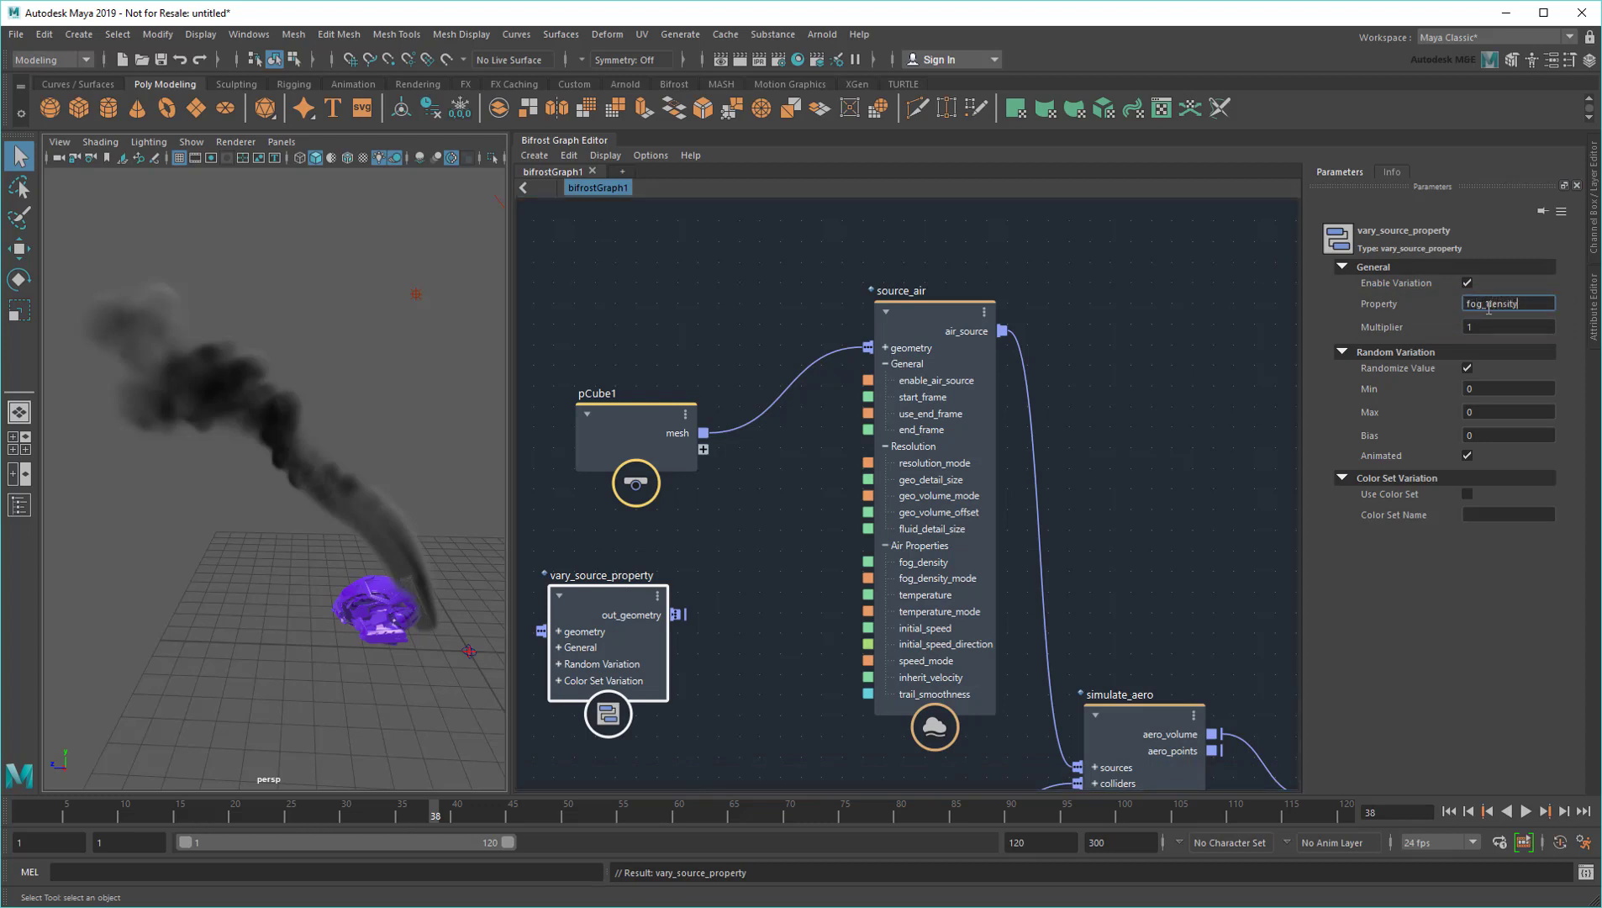
{"action": "double_click", "coordinate": [1489, 411]}
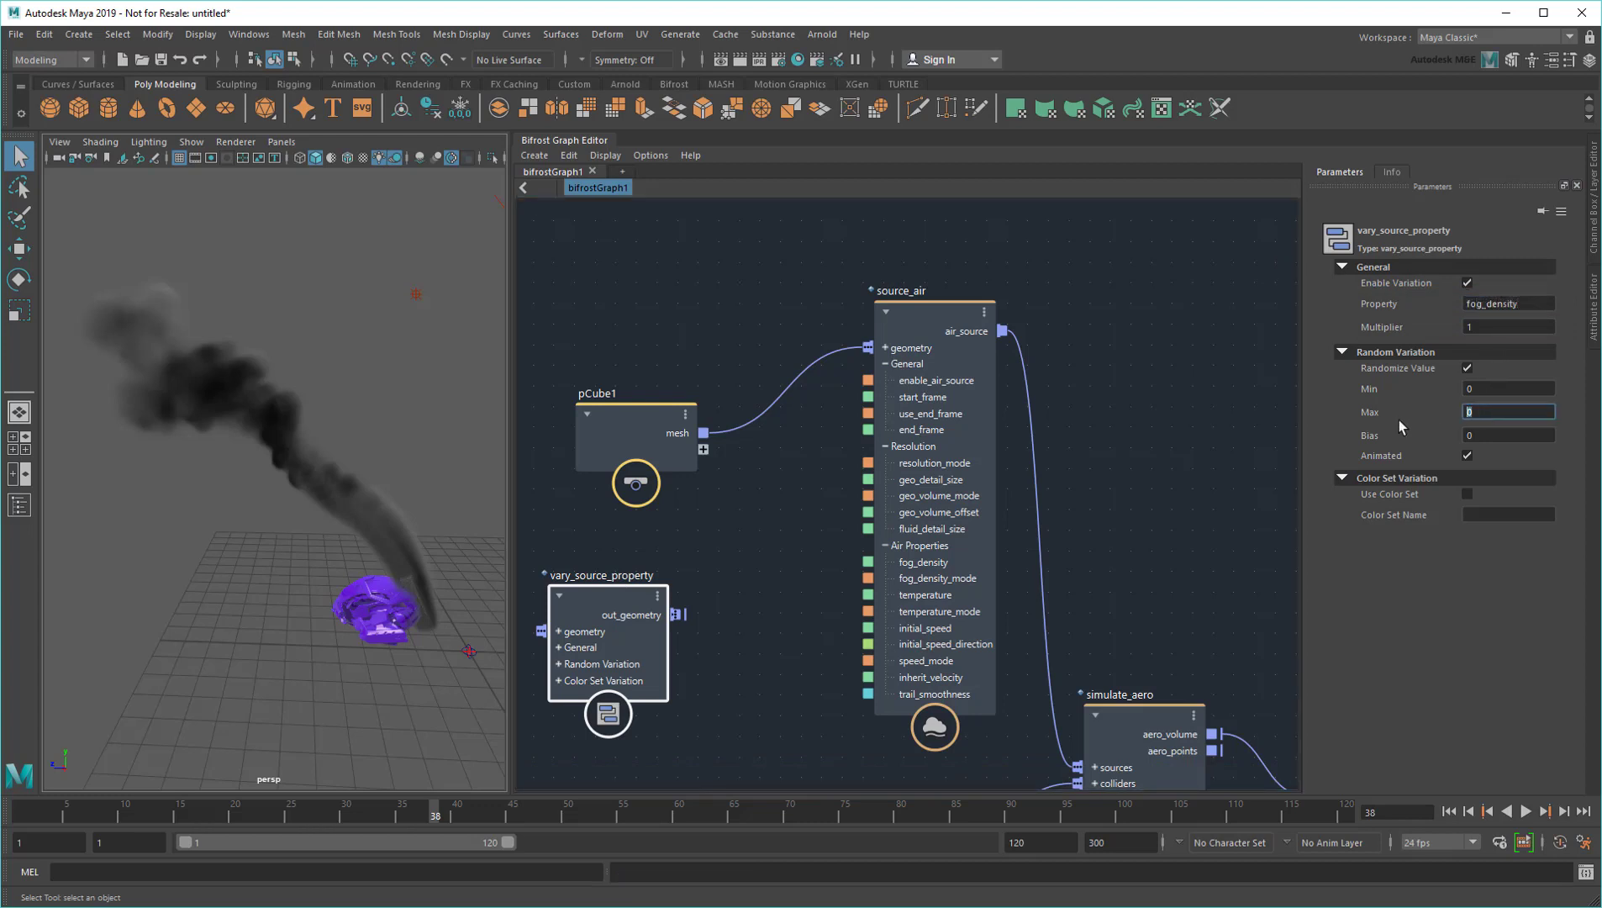
{"action": "type", "text": "30"}
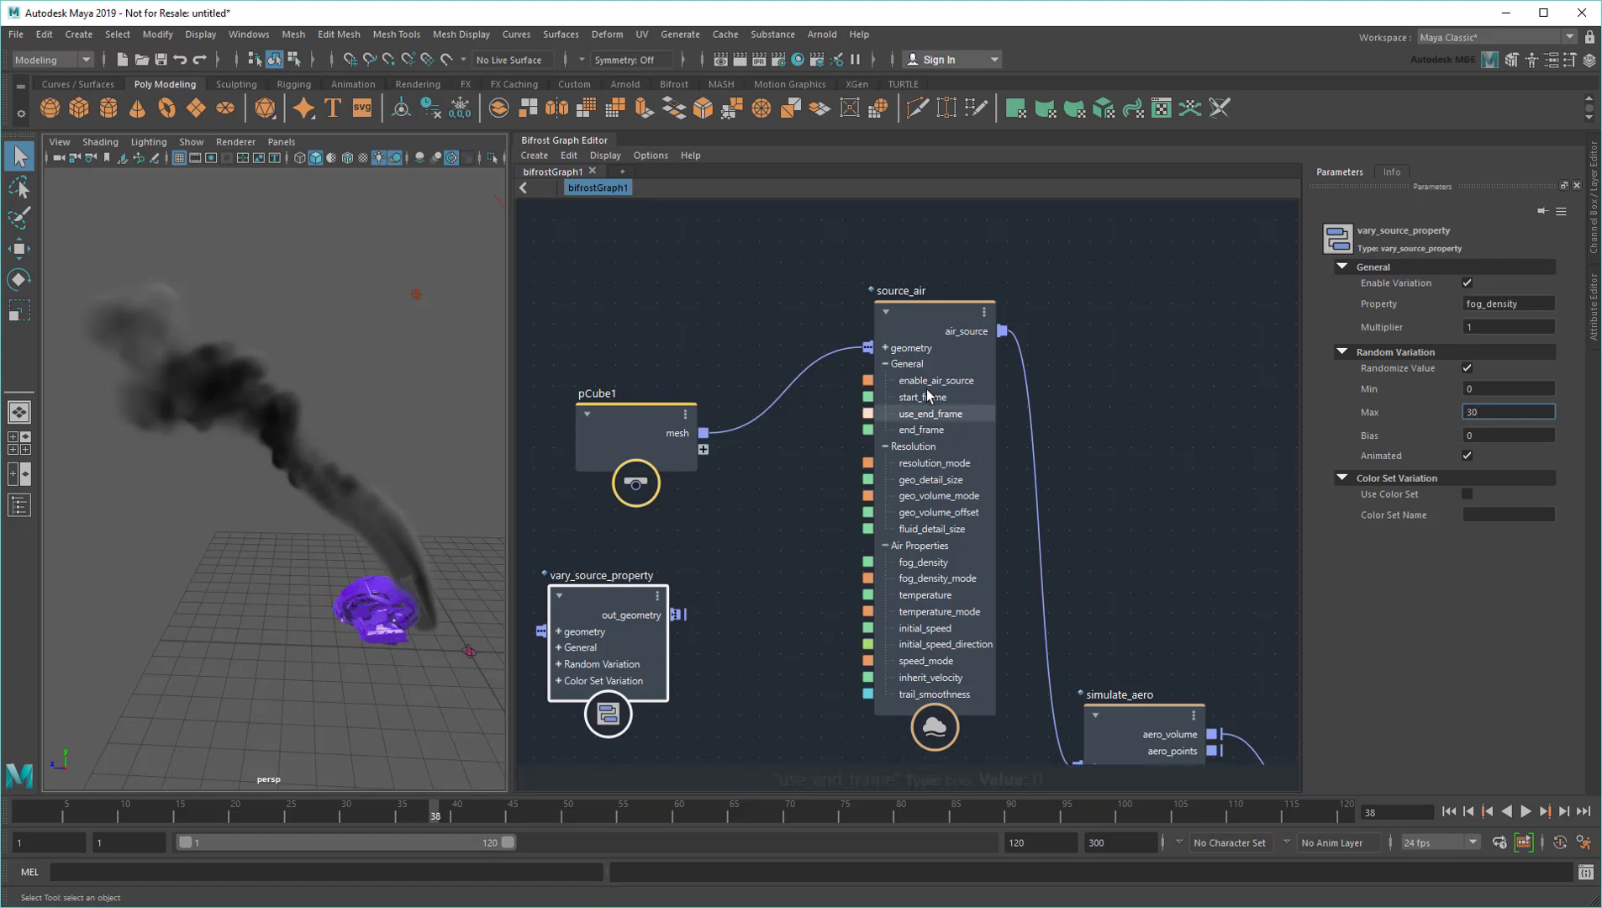
Route pCube1's mesh through vary_source_property into source_air and replay the smoke
{"action": "mouse_move", "coordinate": [863, 348]}
{"action": "left_mouse_down"}
{"action": "mouse_move", "coordinate": [527, 651]}
{"action": "mouse_move", "coordinate": [540, 631]}
{"action": "left_mouse_up"}
{"action": "mouse_move", "coordinate": [681, 614]}
{"action": "left_mouse_down"}
{"action": "mouse_move", "coordinate": [745, 577]}
{"action": "mouse_move", "coordinate": [868, 349]}
{"action": "left_mouse_up"}
{"action": "left_click_drag", "start_coordinate": [932, 292], "coordinate": [1087, 252]}
{"action": "left_click_drag", "start_coordinate": [626, 395], "coordinate": [607, 303]}
{"action": "left_click_drag", "start_coordinate": [588, 577], "coordinate": [835, 303]}
{"action": "left_click", "coordinate": [1468, 811]}
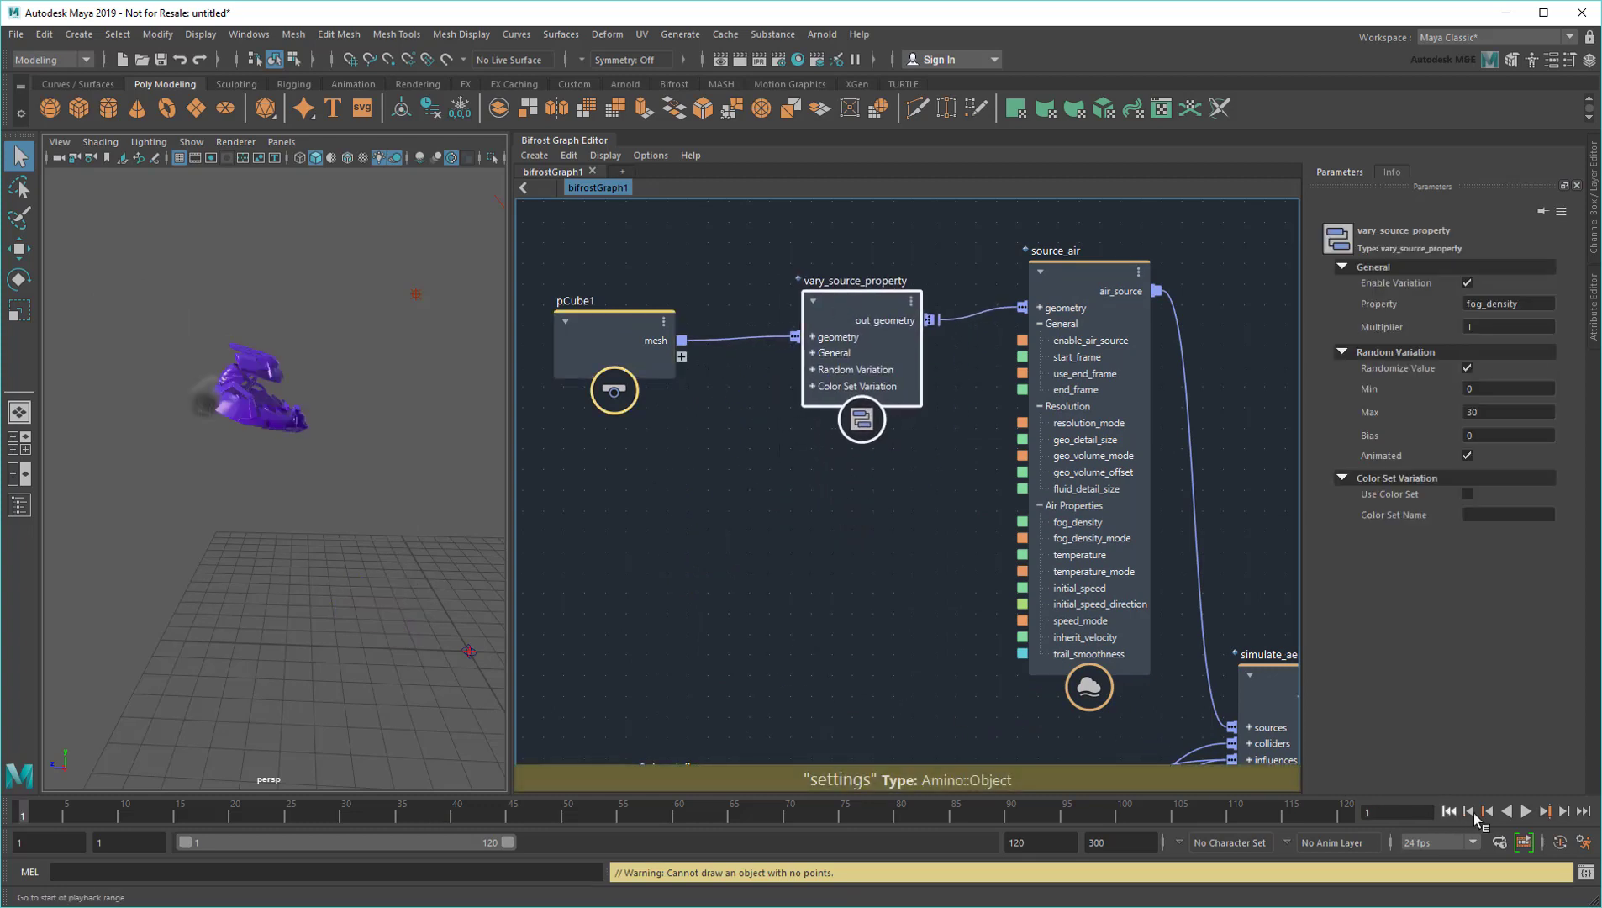
{"action": "left_click", "coordinate": [1525, 813]}
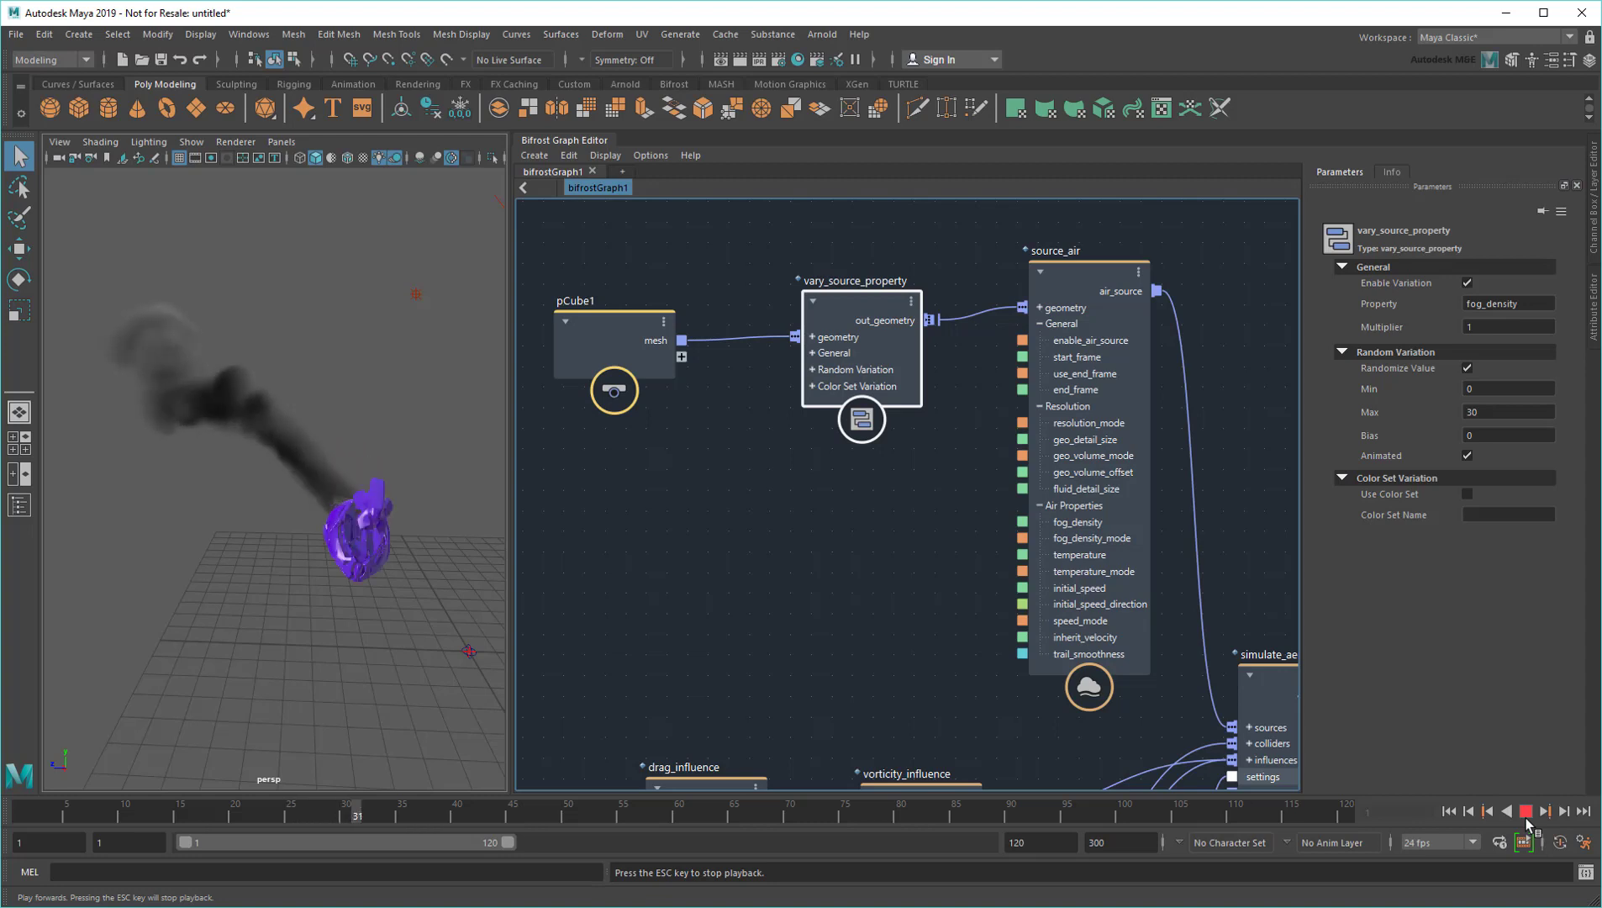
Switch aero_solver_settings' Style from smooth to fluffy
{"action": "left_click", "coordinate": [1527, 814]}
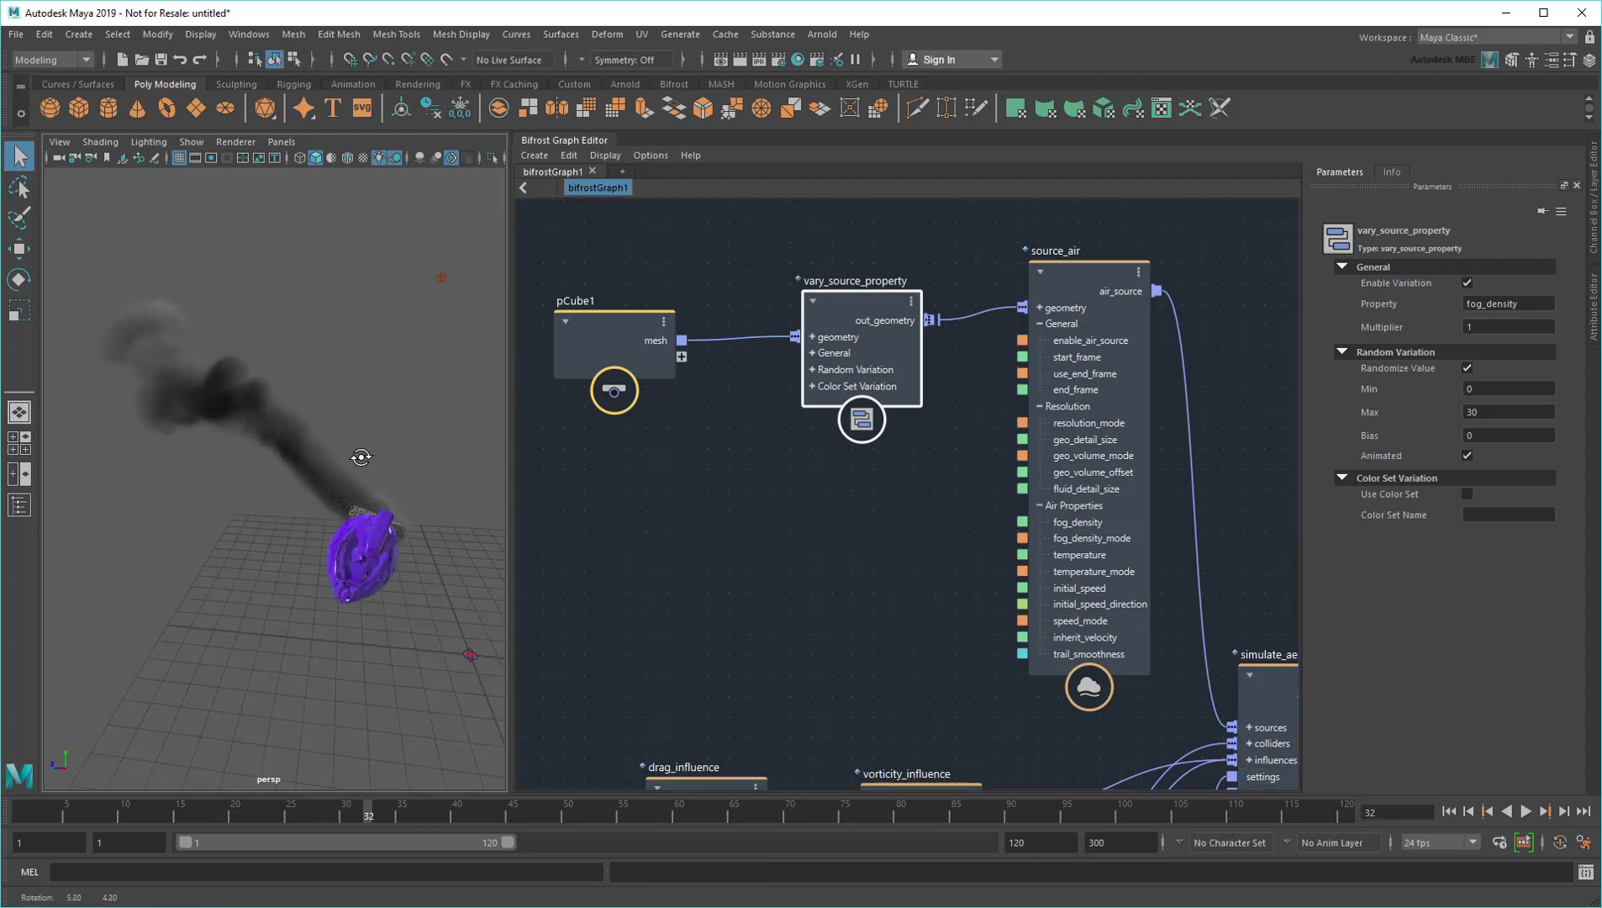
{"action": "mouse_move", "coordinate": [340, 401]}
{"action": "left_mouse_down", "text": "alt"}
{"action": "mouse_move", "coordinate": [246, 544]}
{"action": "mouse_move", "coordinate": [318, 518]}
{"action": "left_mouse_up", "text": "alt"}
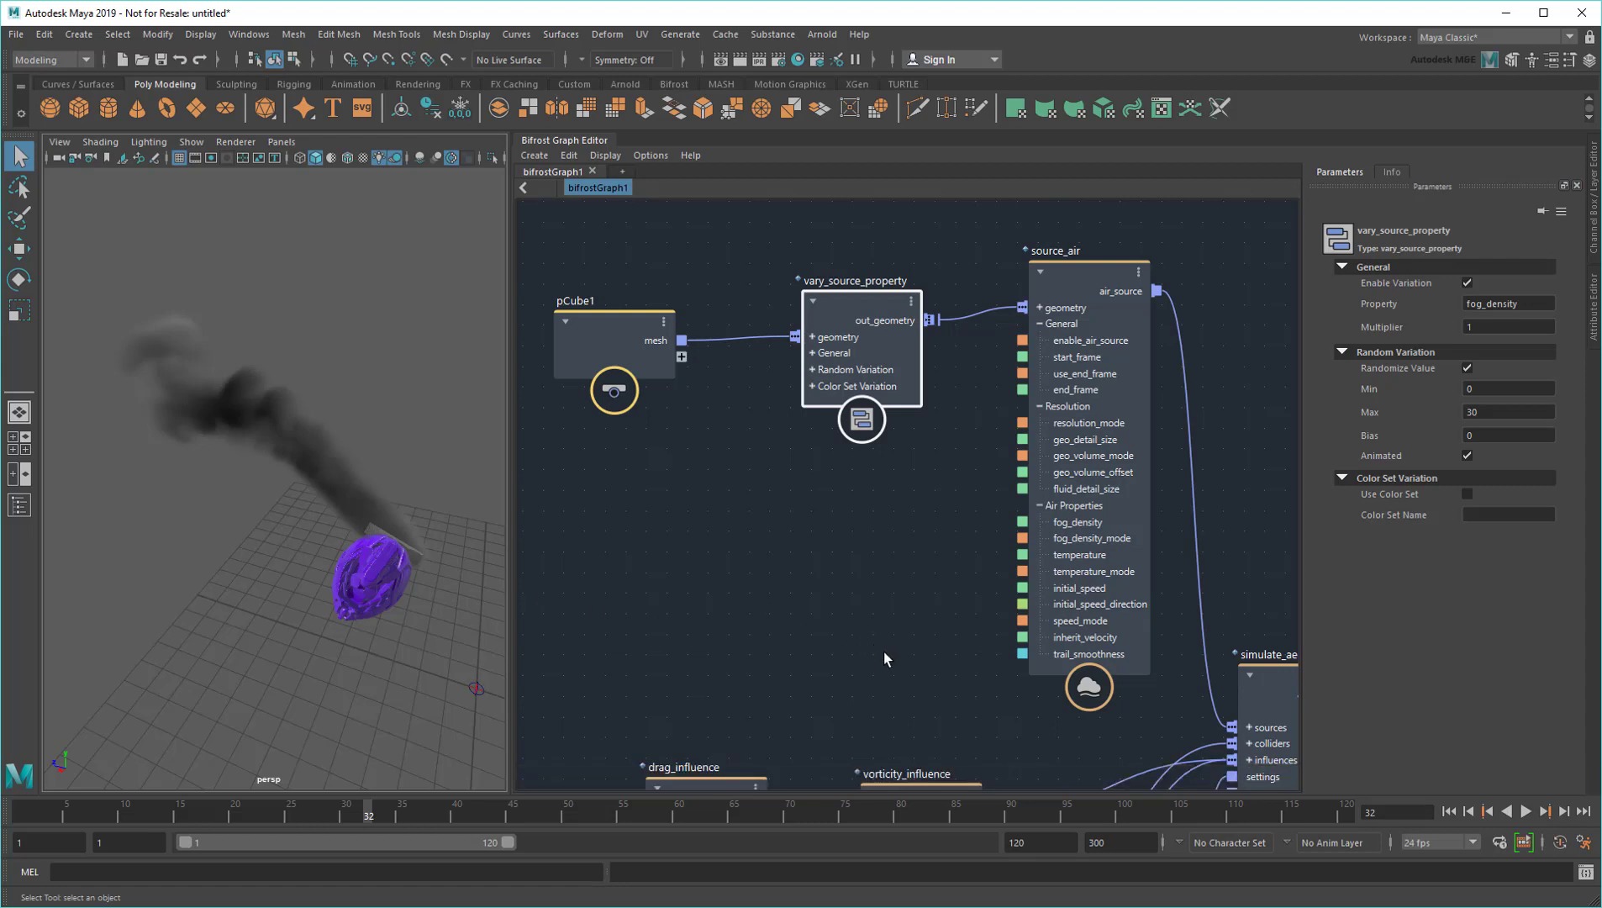
{"action": "mouse_move", "coordinate": [884, 651]}
{"action": "middle_mouse_down", "text": "alt"}
{"action": "mouse_move", "coordinate": [701, 250]}
{"action": "mouse_move", "coordinate": [919, 488]}
{"action": "mouse_move", "coordinate": [965, 375]}
{"action": "mouse_move", "coordinate": [940, 318]}
{"action": "middle_mouse_up", "text": "alt"}
{"action": "left_click", "coordinate": [908, 354]}
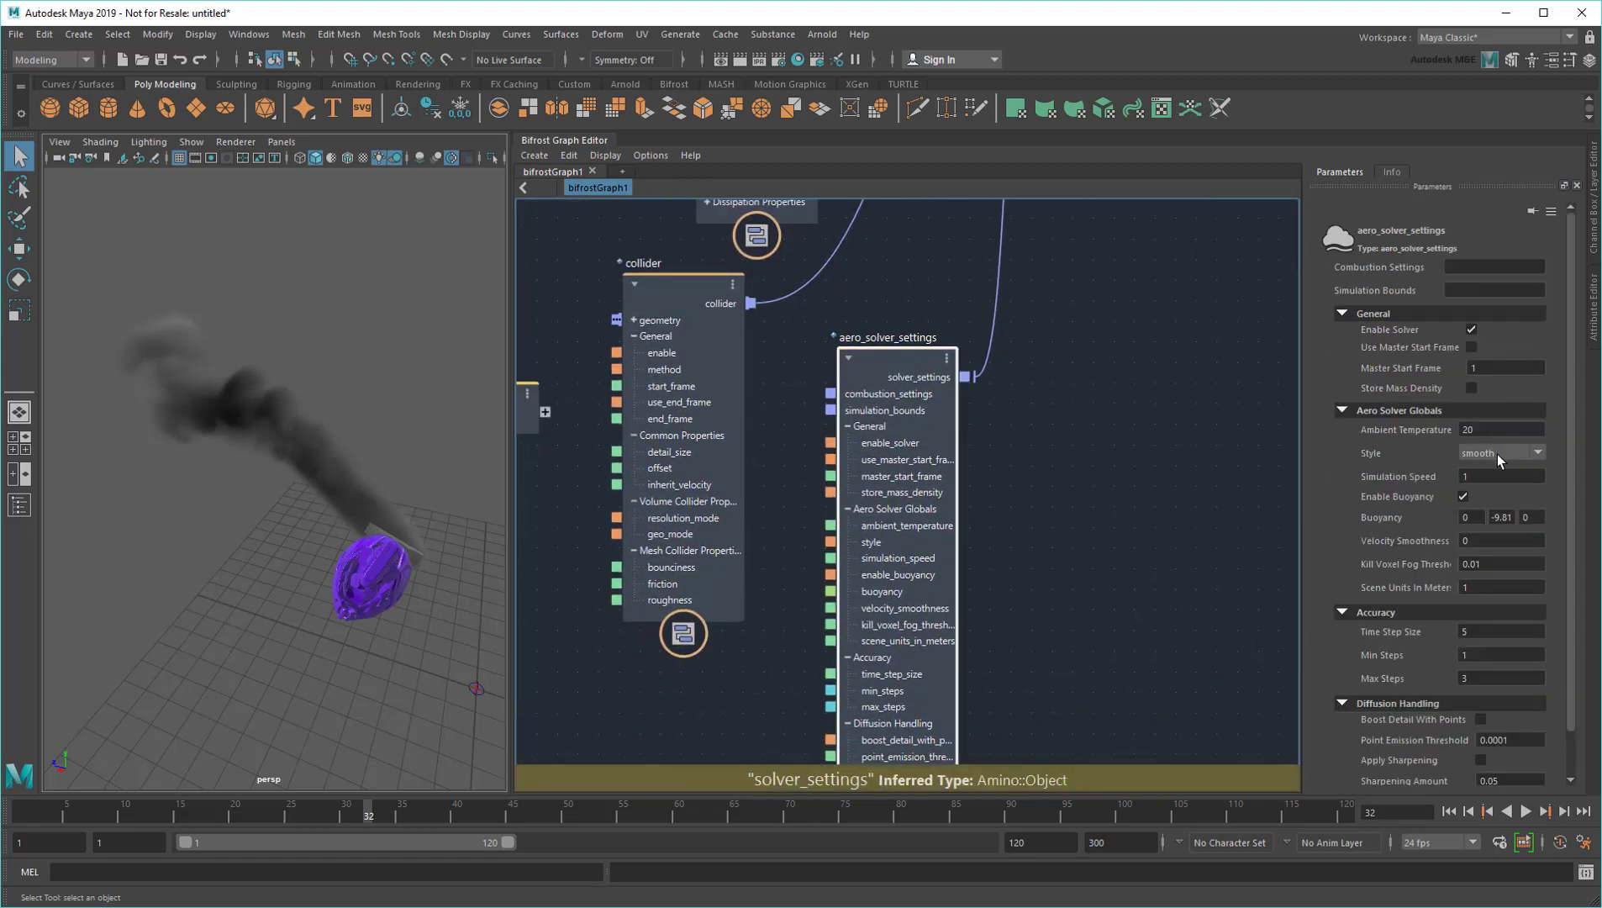
{"action": "left_click", "coordinate": [1497, 454]}
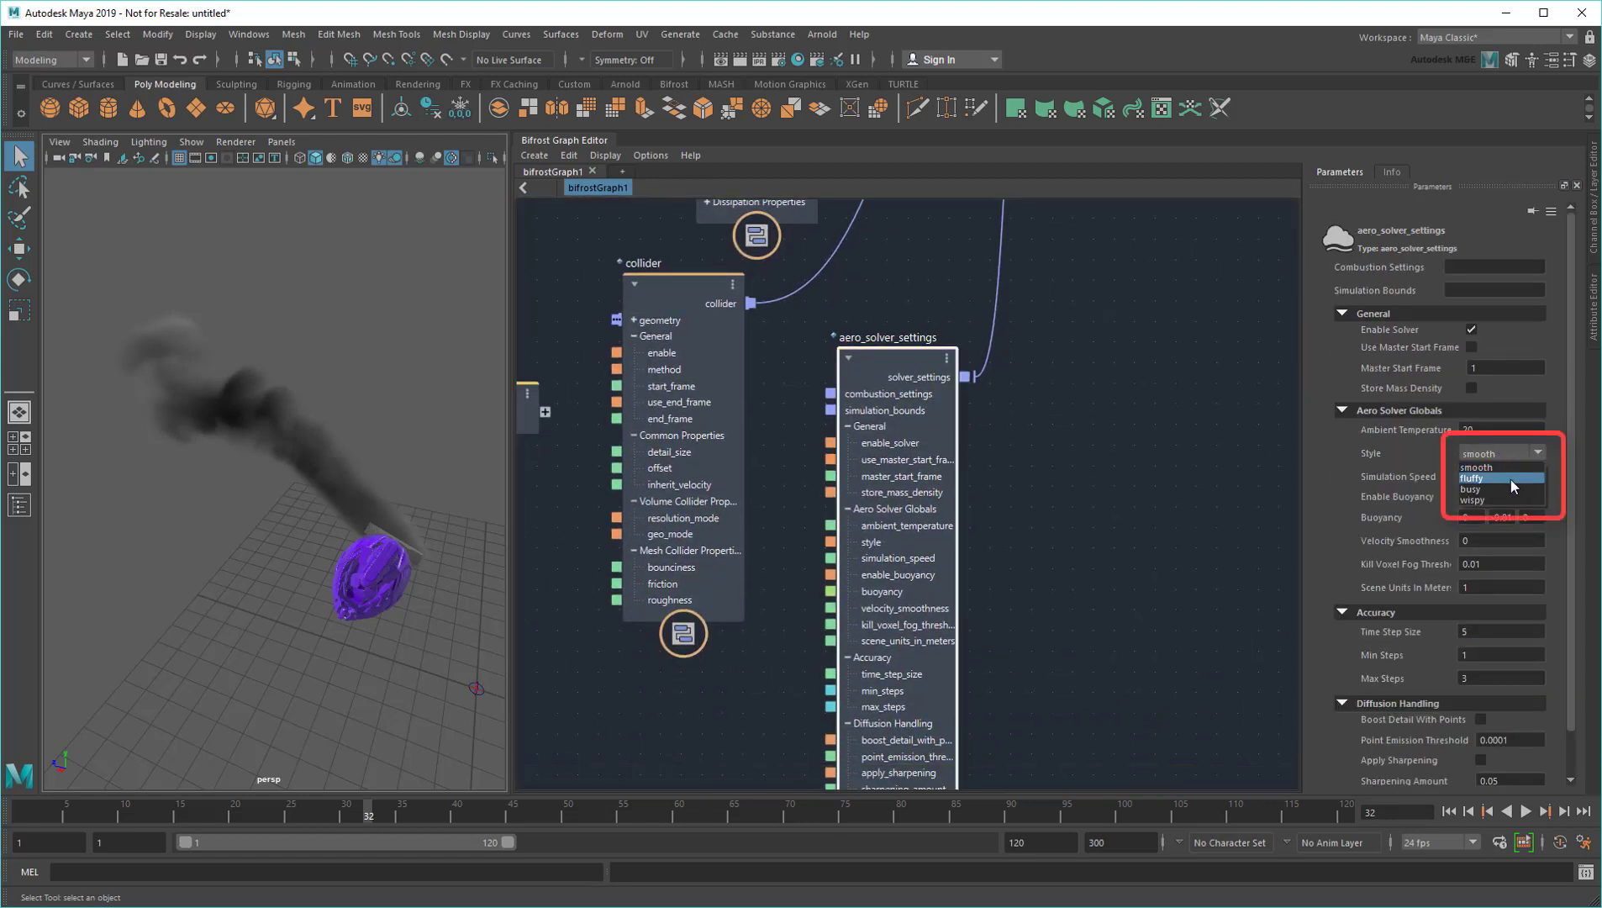
{"action": "left_click", "coordinate": [1511, 479]}
Replay the fluffy smoke simulation from frame 1 to frame 31
{"action": "left_click", "coordinate": [1467, 811]}
{"action": "left_click", "coordinate": [1526, 811]}
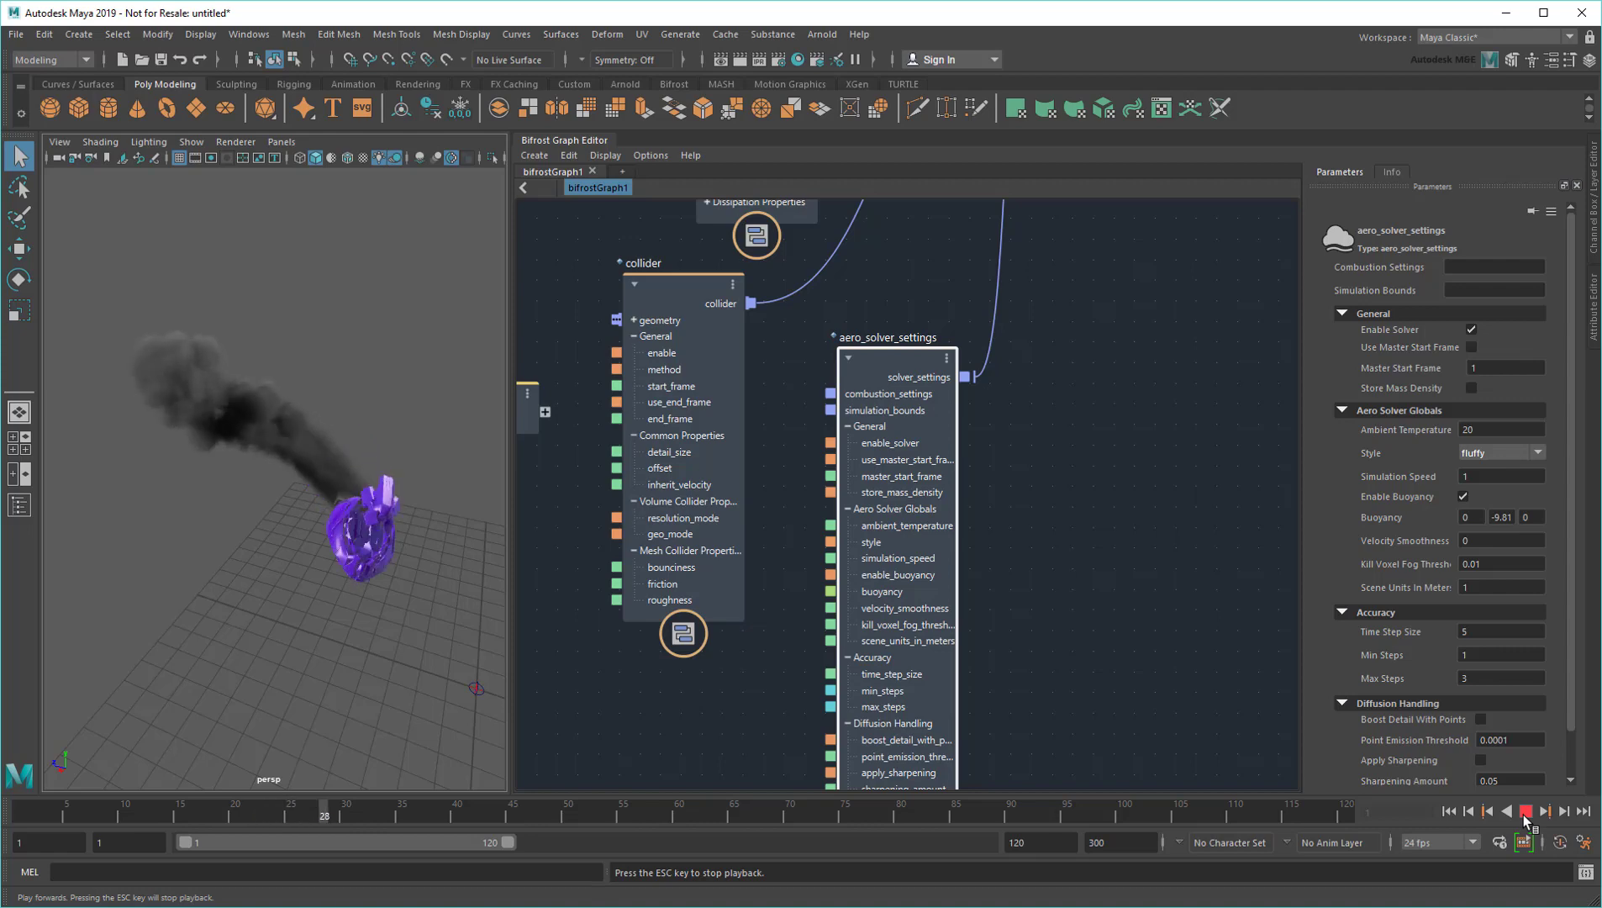
{"action": "left_click", "coordinate": [1526, 814]}
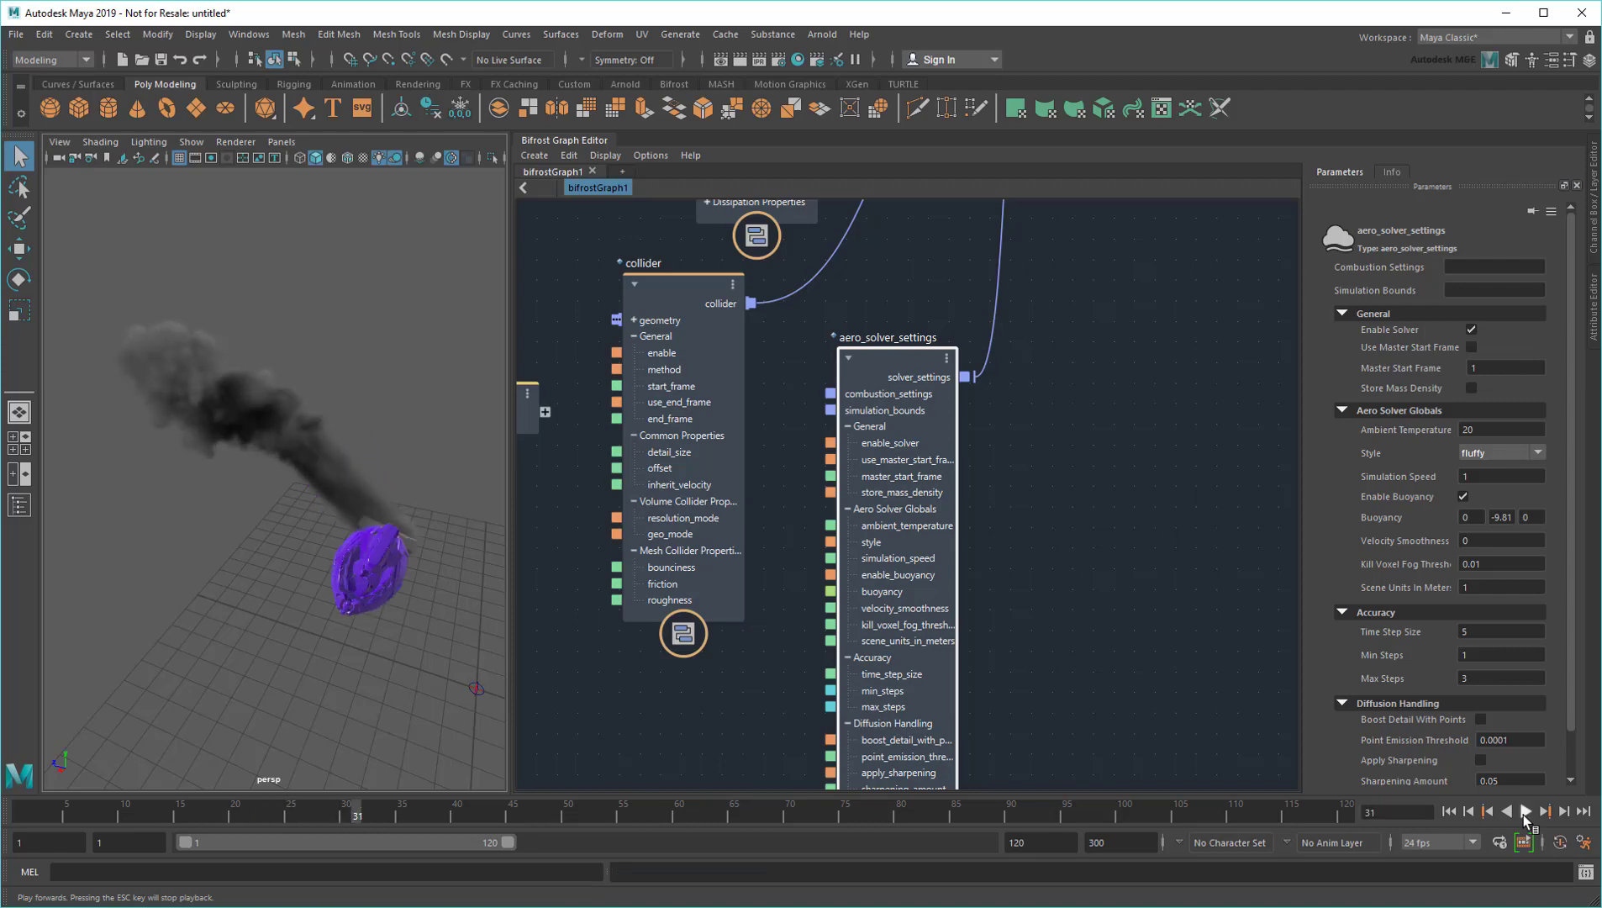
Create a second vary_source_property node for varying inherit_velocity
{"action": "middle_click_drag", "start_coordinate": [801, 375], "coordinate": [851, 626], "text": "alt"}
{"action": "key", "text": "Tab"}
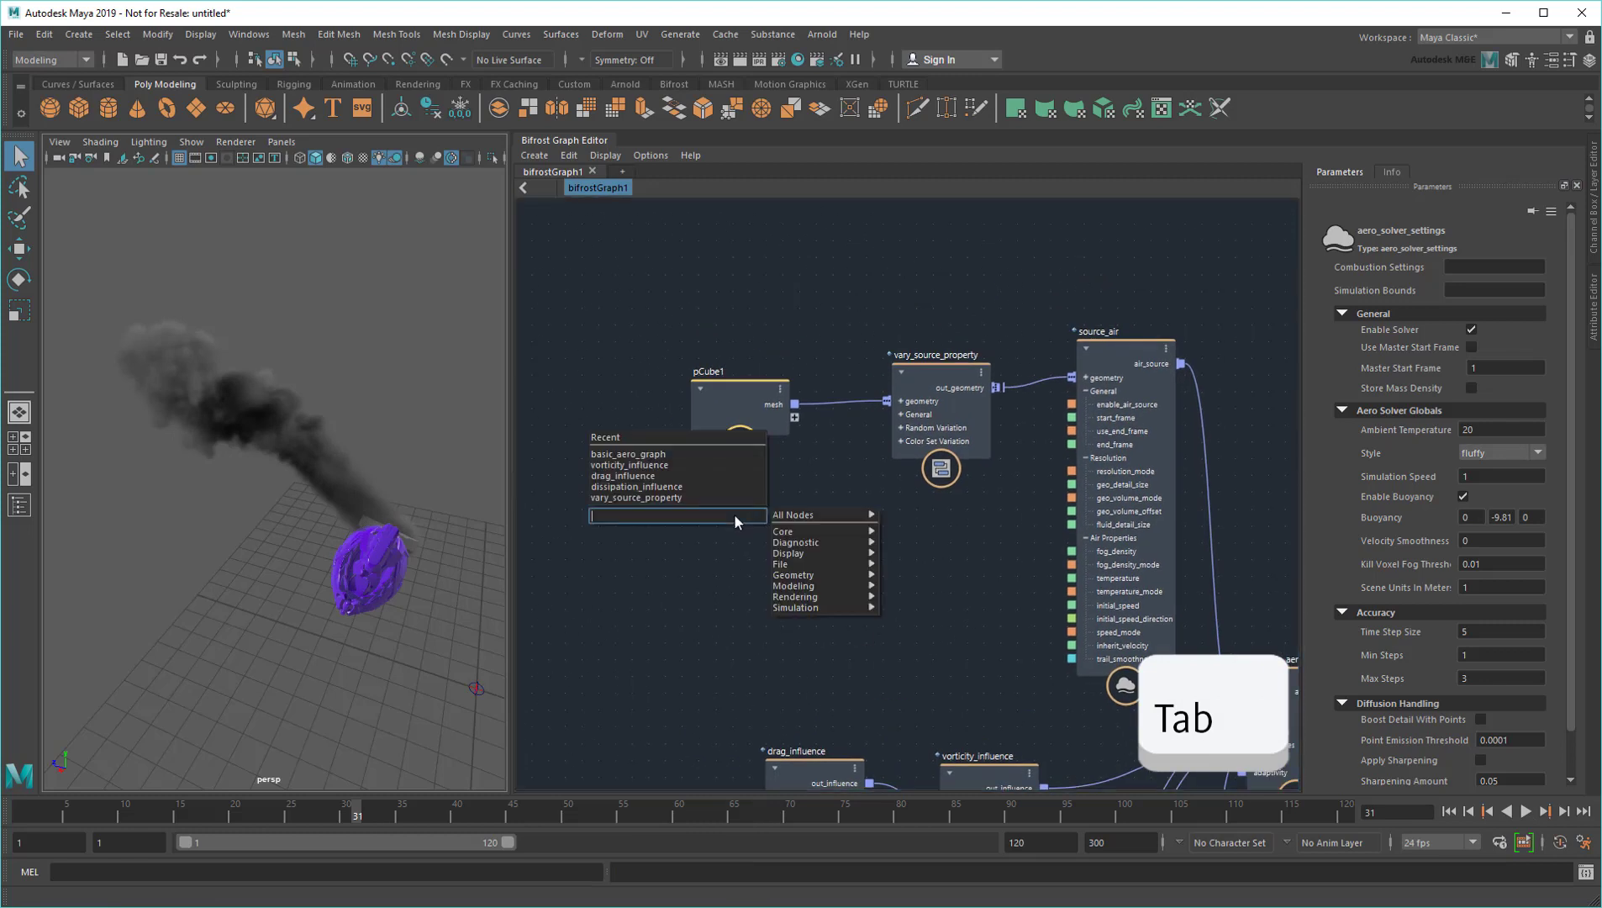
{"action": "type", "text": "vary"}
{"action": "key", "text": "Down"}
{"action": "key", "text": "Return"}
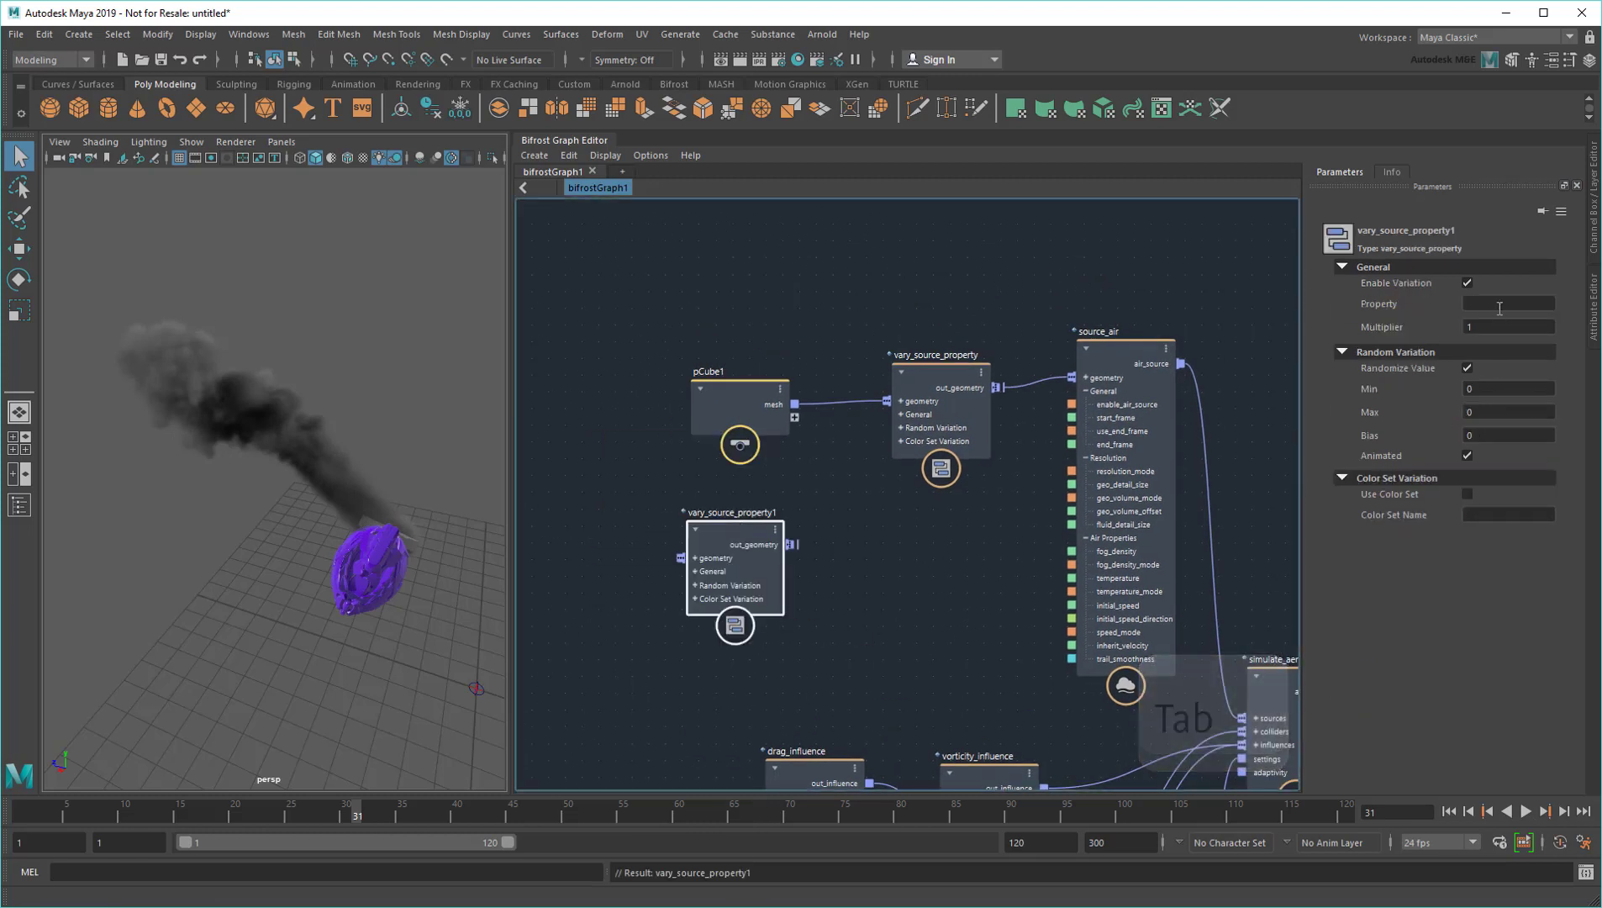
{"action": "type", "text": "inherit_velocity"}
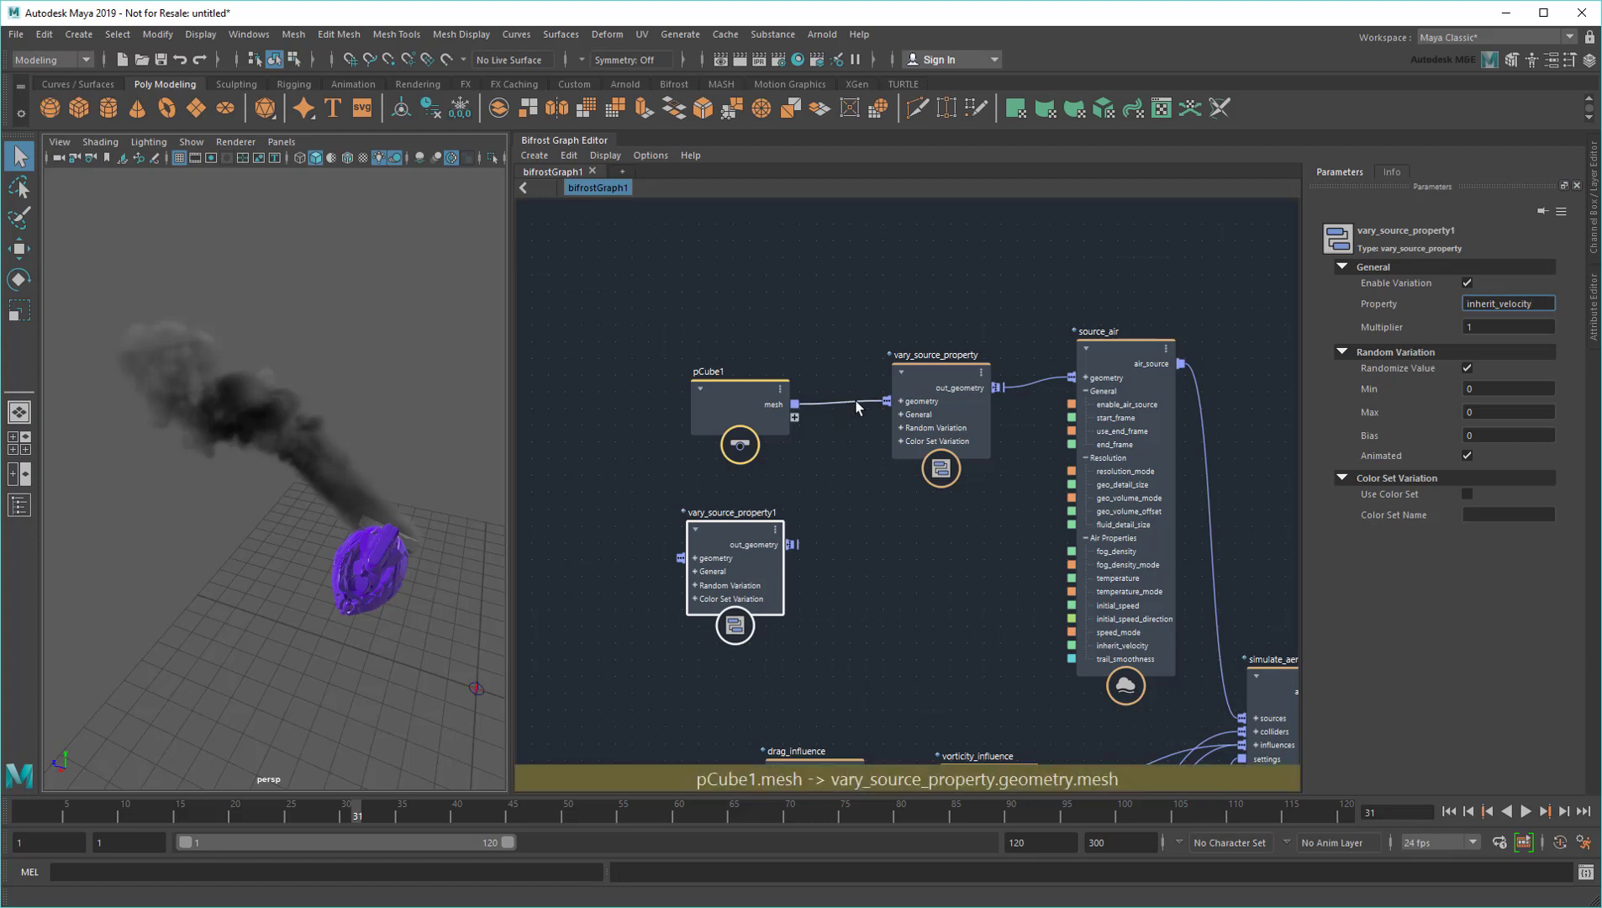
Wire pCube1's mesh through the new node into vary_source_property and line them up
{"action": "left_click_drag", "start_coordinate": [886, 400], "coordinate": [681, 557]}
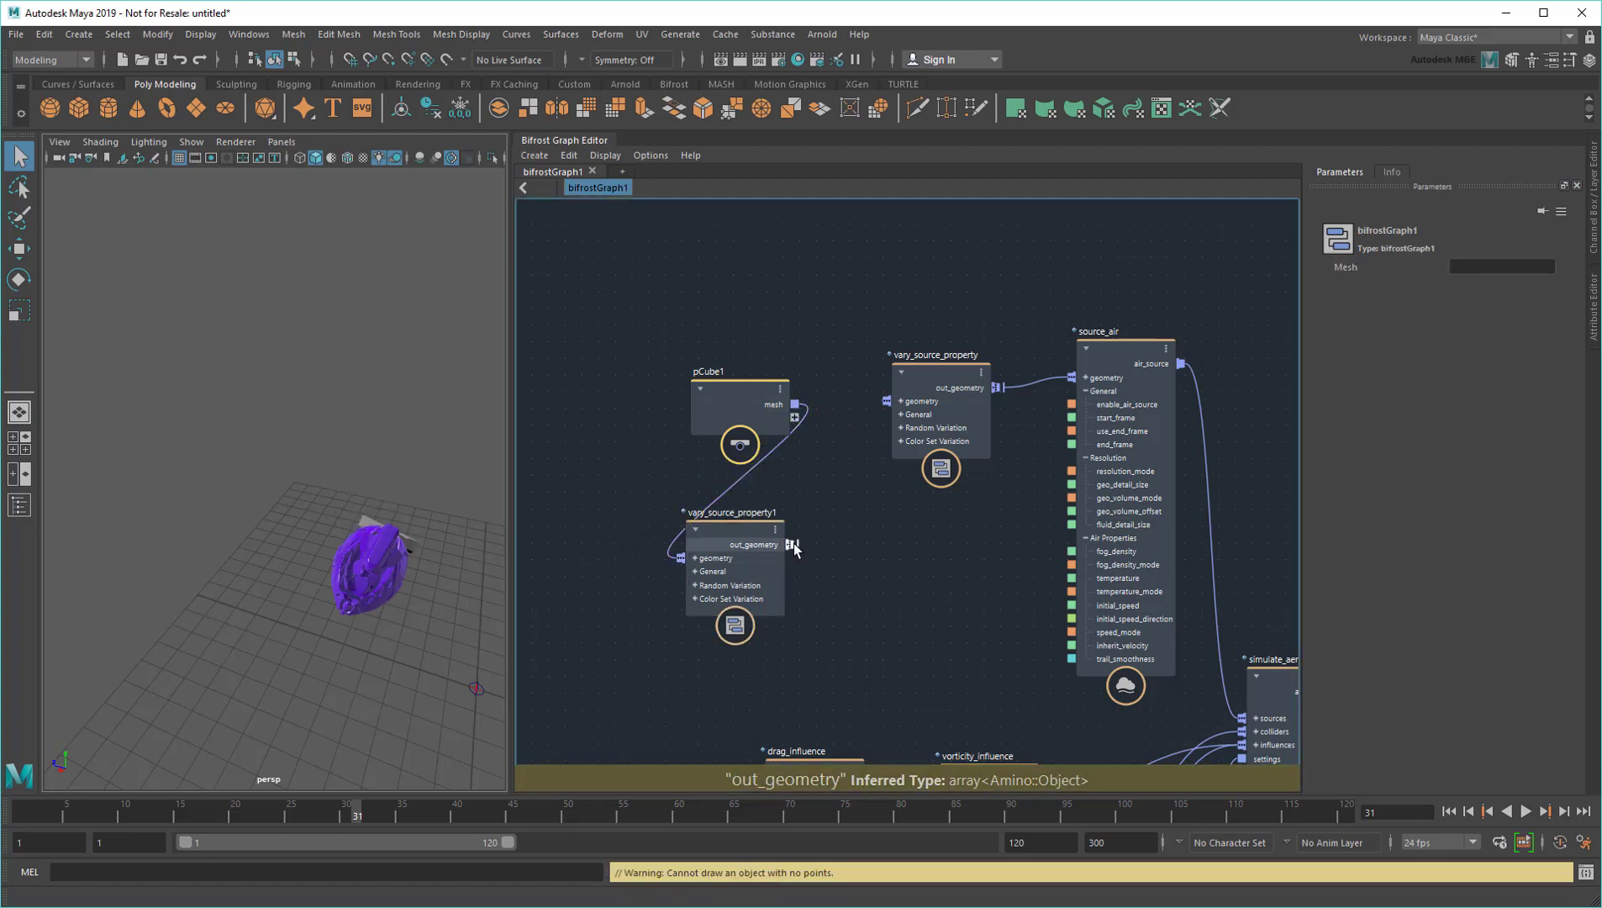
{"action": "left_click_drag", "start_coordinate": [791, 544], "coordinate": [888, 401]}
{"action": "left_click_drag", "start_coordinate": [739, 375], "coordinate": [576, 360]}
{"action": "left_click_drag", "start_coordinate": [732, 512], "coordinate": [759, 354]}
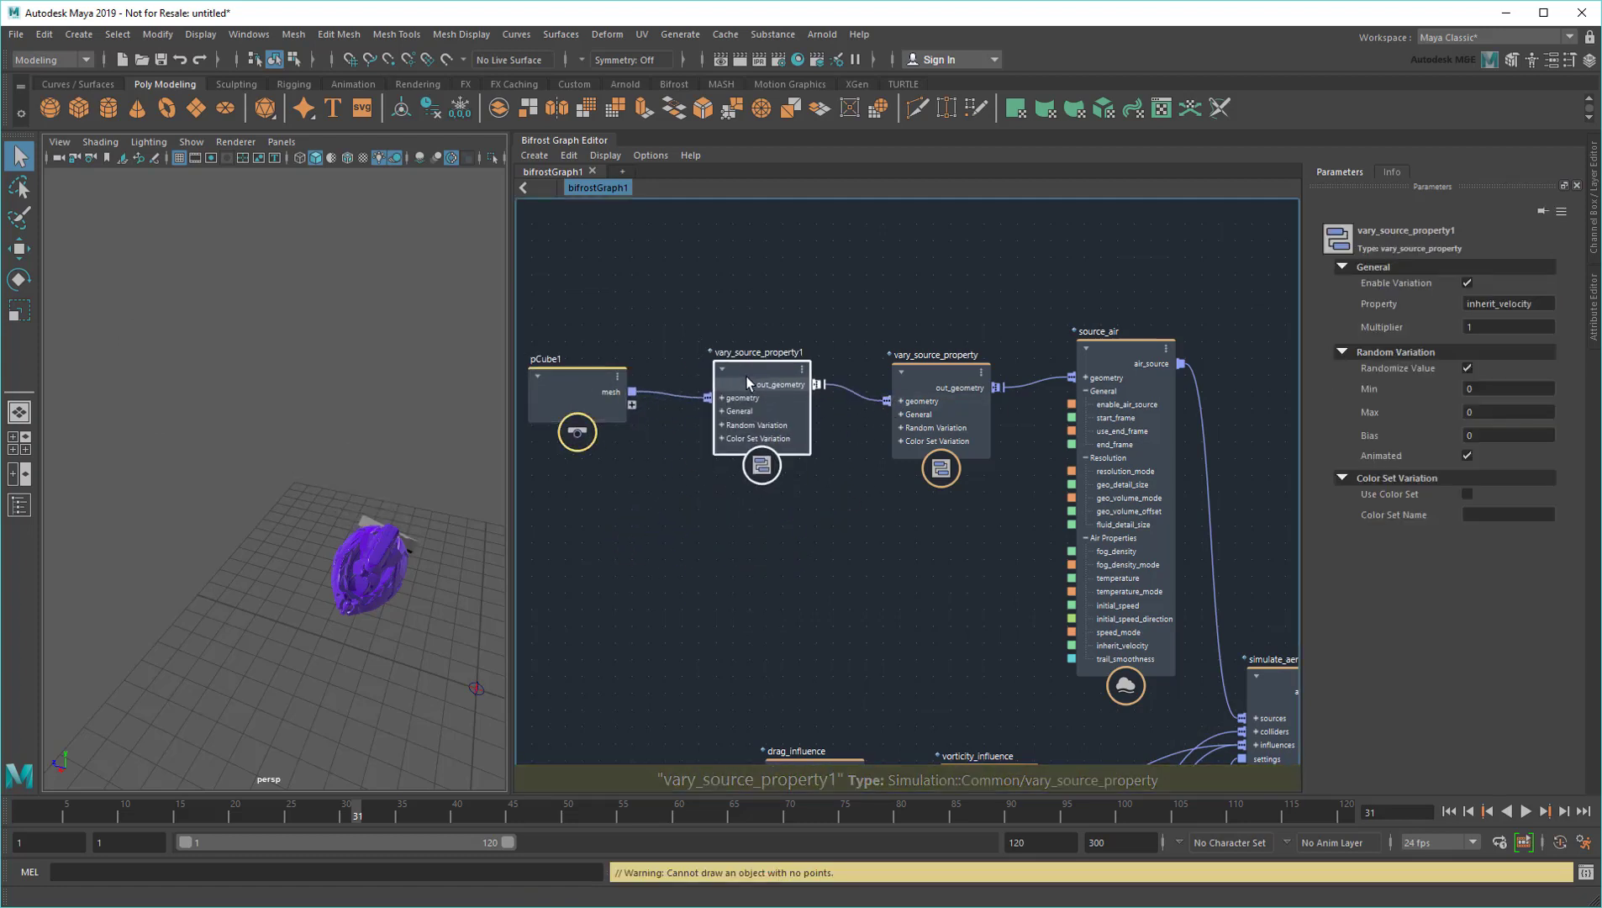
{"action": "type", "text": "-25"}
Commit Max -25, then name the inherit-velocity and fog-density nodes vary_inherit_velocity and vary_smoke_density
{"action": "key", "text": "Return"}
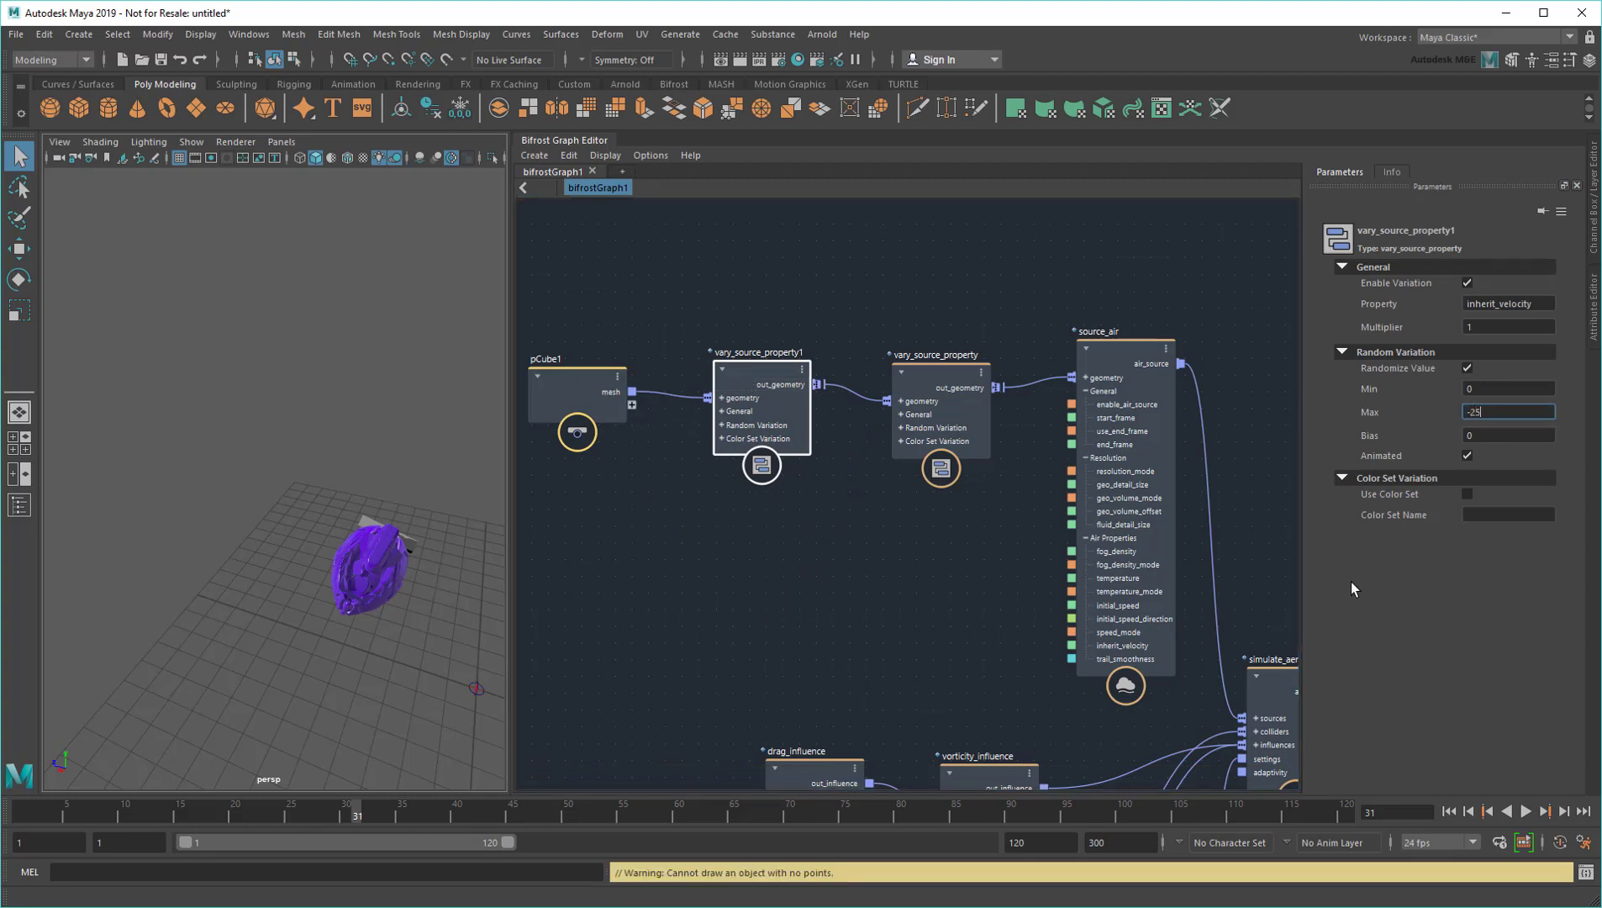
{"action": "double_click", "coordinate": [758, 351]}
{"action": "type", "text": "vary_inherit_veloc"}
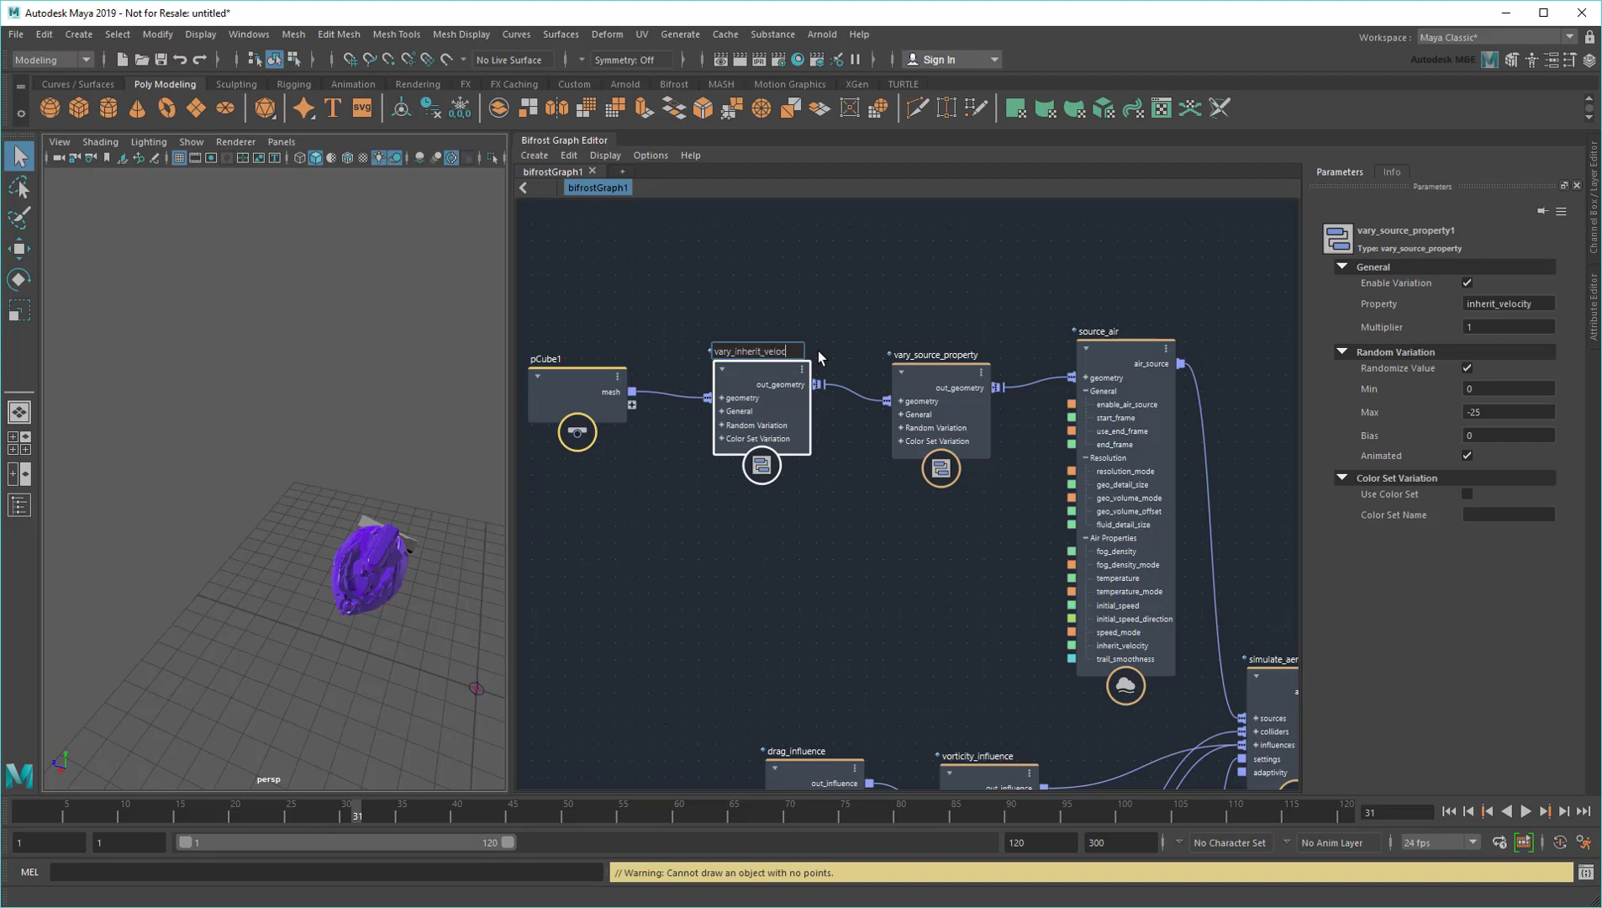
{"action": "type", "text": "ity"}
{"action": "key", "text": "Return"}
{"action": "double_click", "coordinate": [934, 354]}
{"action": "type", "text": "vary_smoke_dens"}
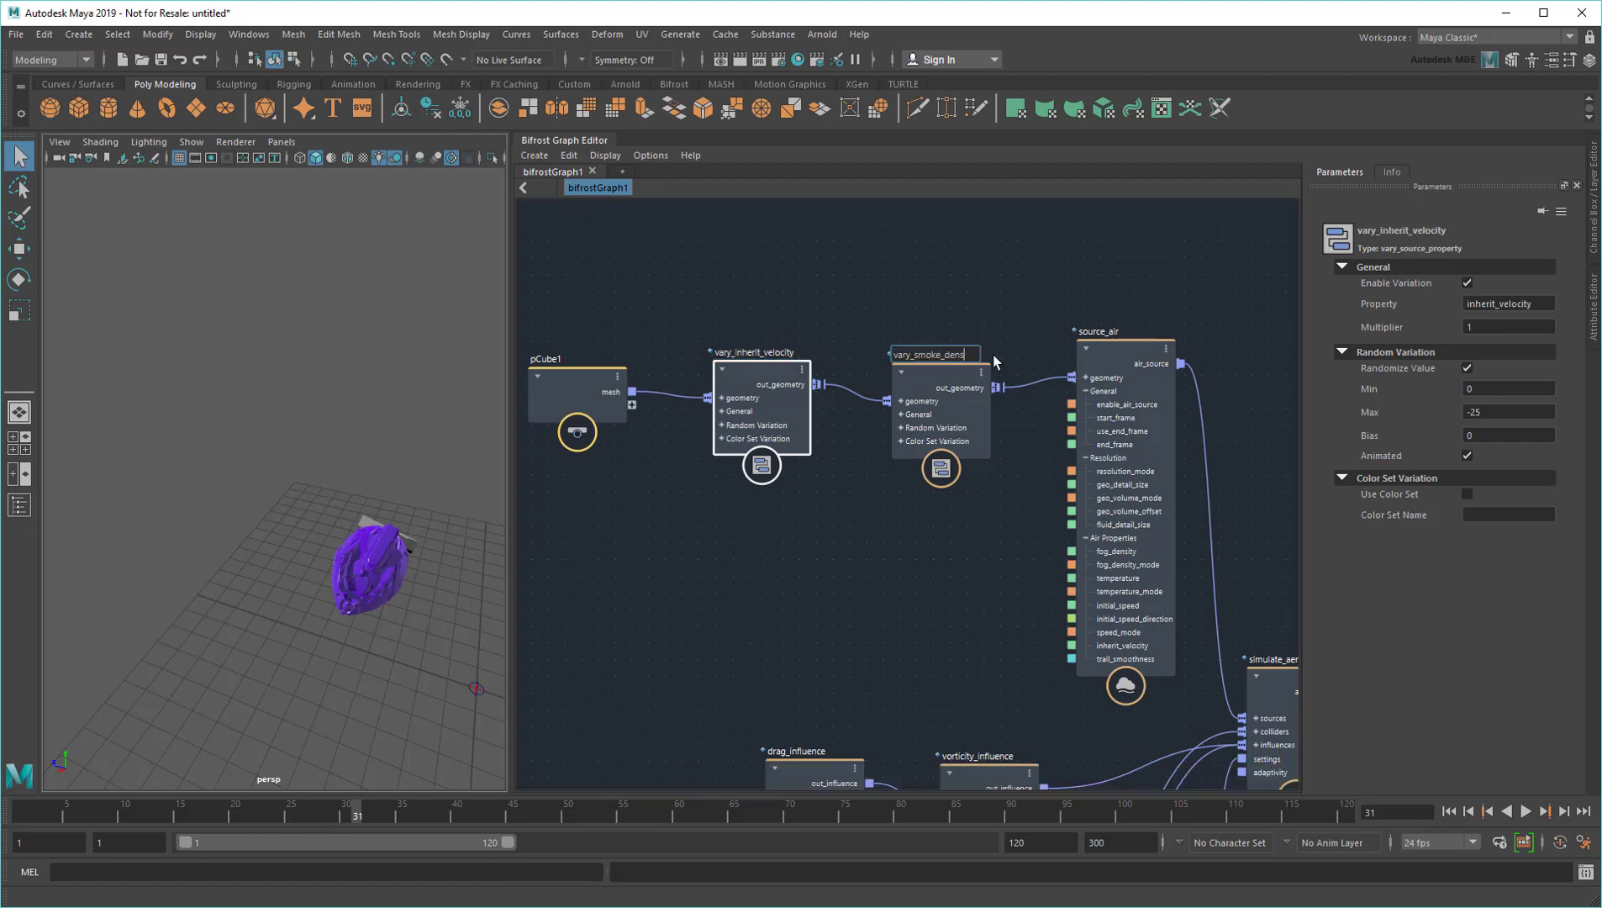
{"action": "type", "text": "ity"}
{"action": "key", "text": "Return"}
{"action": "left_click", "coordinate": [992, 354]}
Add a blue backdrop behind the three source nodes
{"action": "right_click", "coordinate": [919, 301]}
{"action": "left_click", "coordinate": [976, 326]}
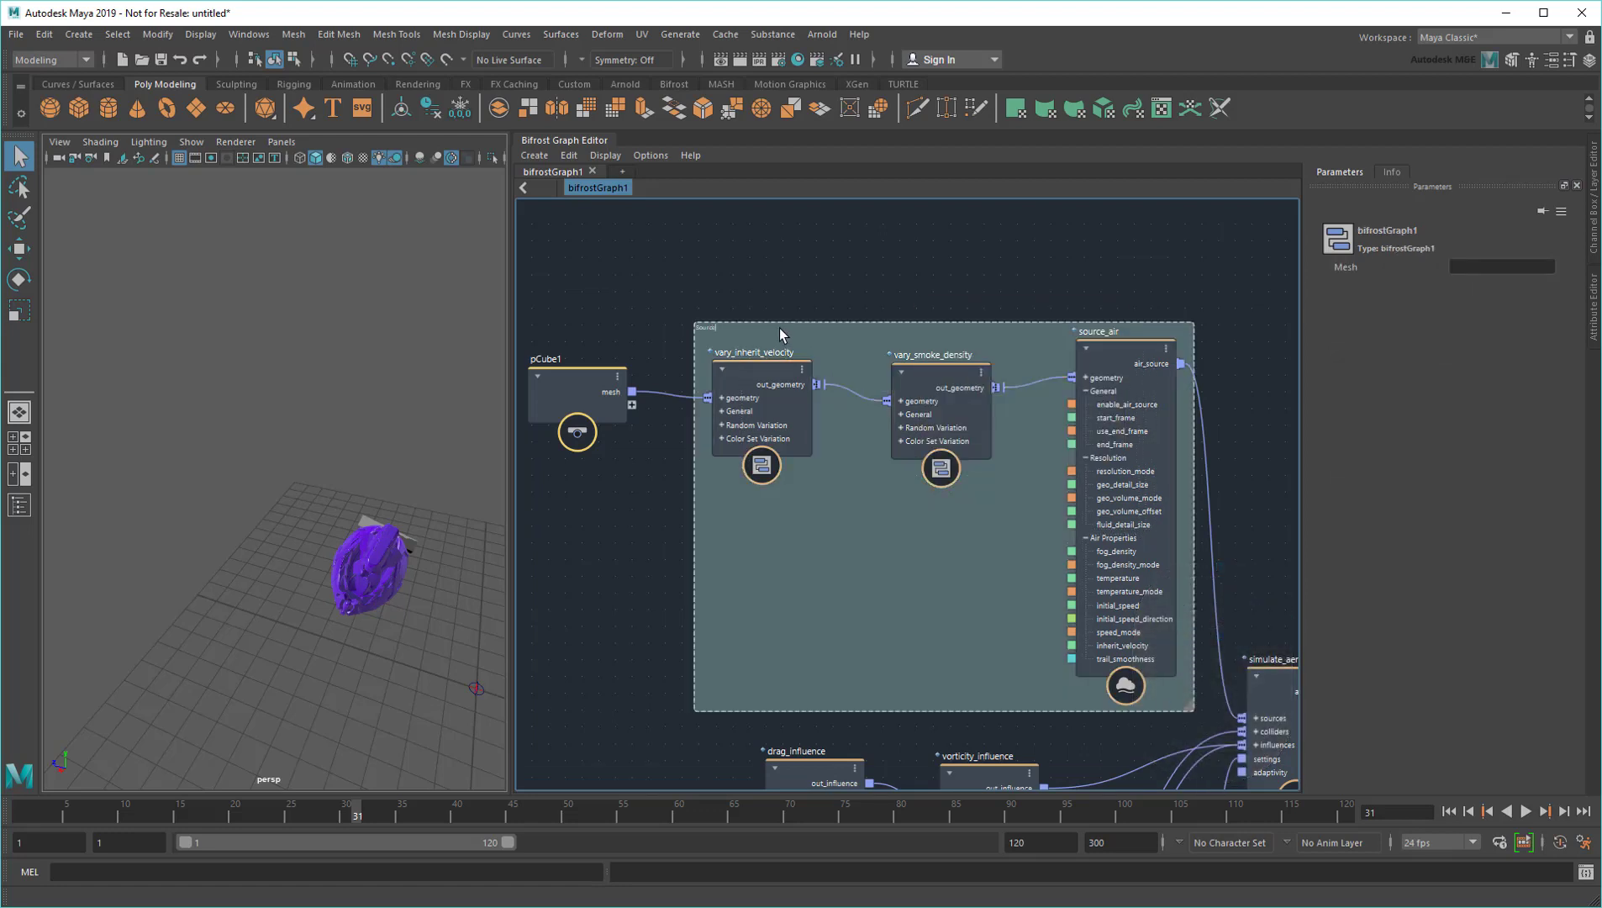
{"action": "left_click", "coordinate": [1191, 706]}
{"action": "left_click", "coordinate": [864, 328]}
{"action": "left_click", "coordinate": [913, 619]}
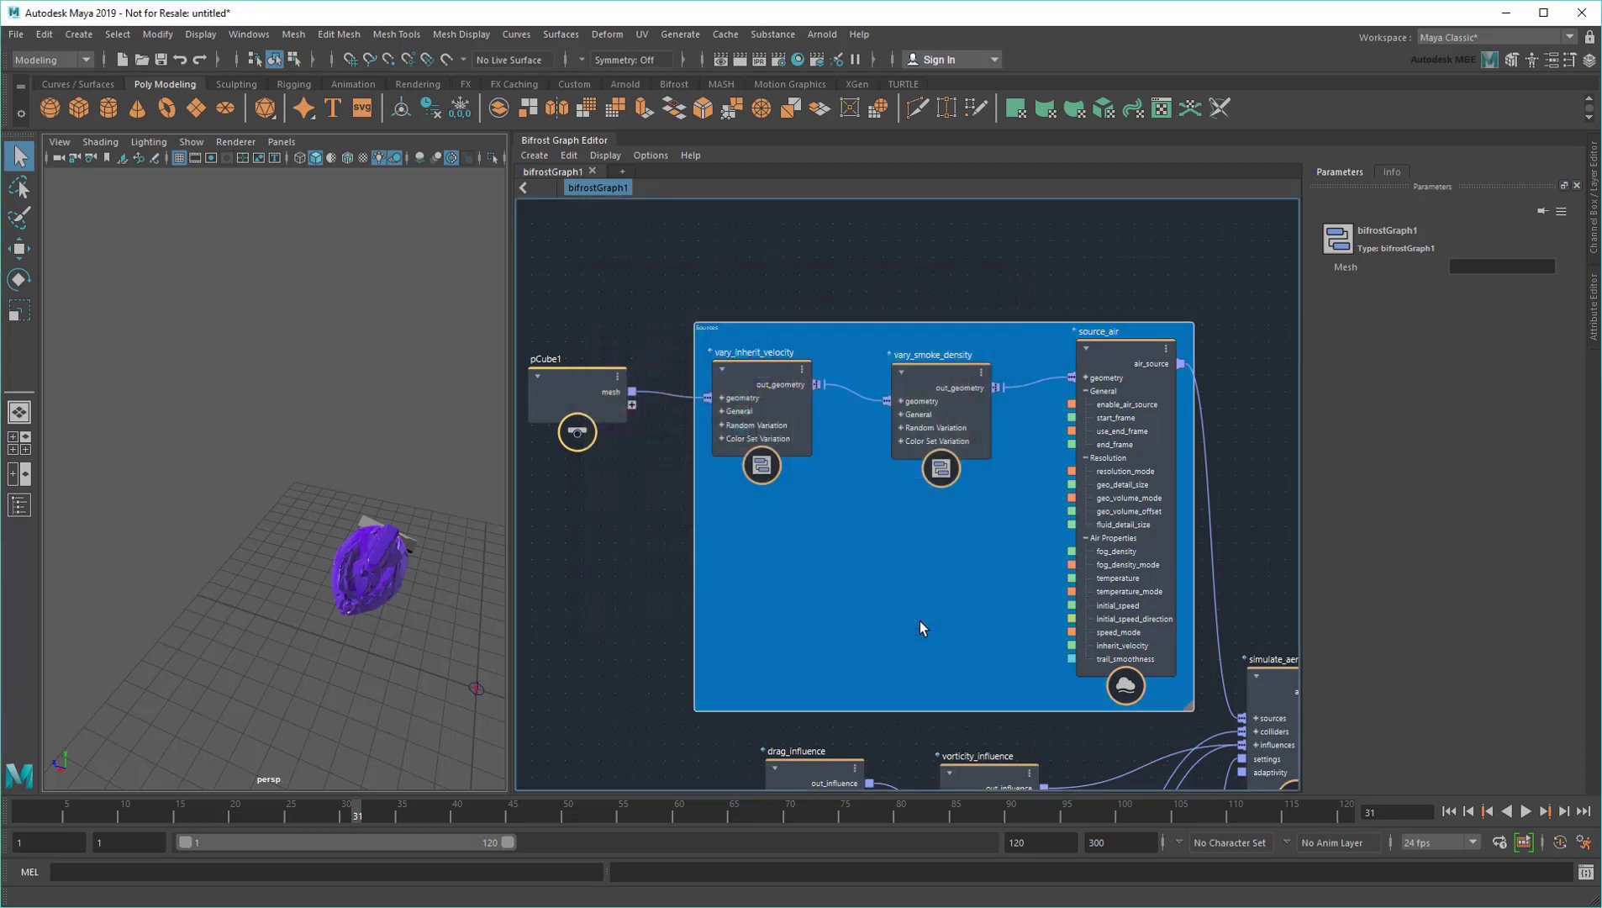
Group the drag, vorticity and dissipation influence nodes in an orange backdrop
{"action": "middle_click_drag", "start_coordinate": [920, 621], "coordinate": [971, 362], "text": "alt"}
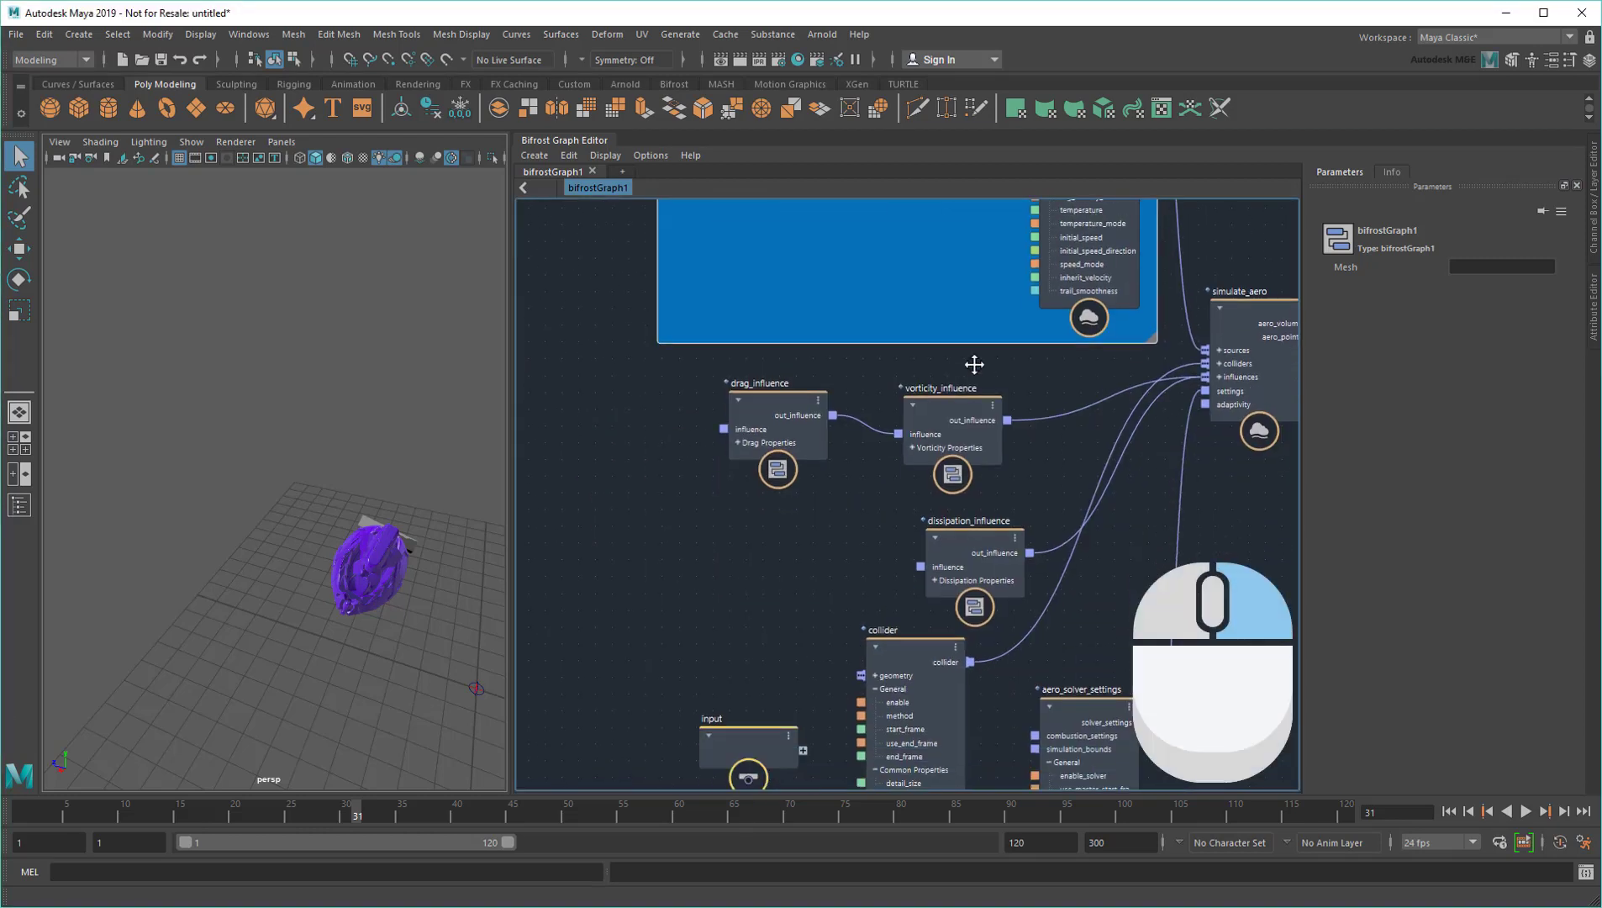
{"action": "left_click_drag", "start_coordinate": [648, 398], "coordinate": [1039, 625]}
{"action": "right_click", "coordinate": [724, 526]}
{"action": "left_click", "coordinate": [755, 546]}
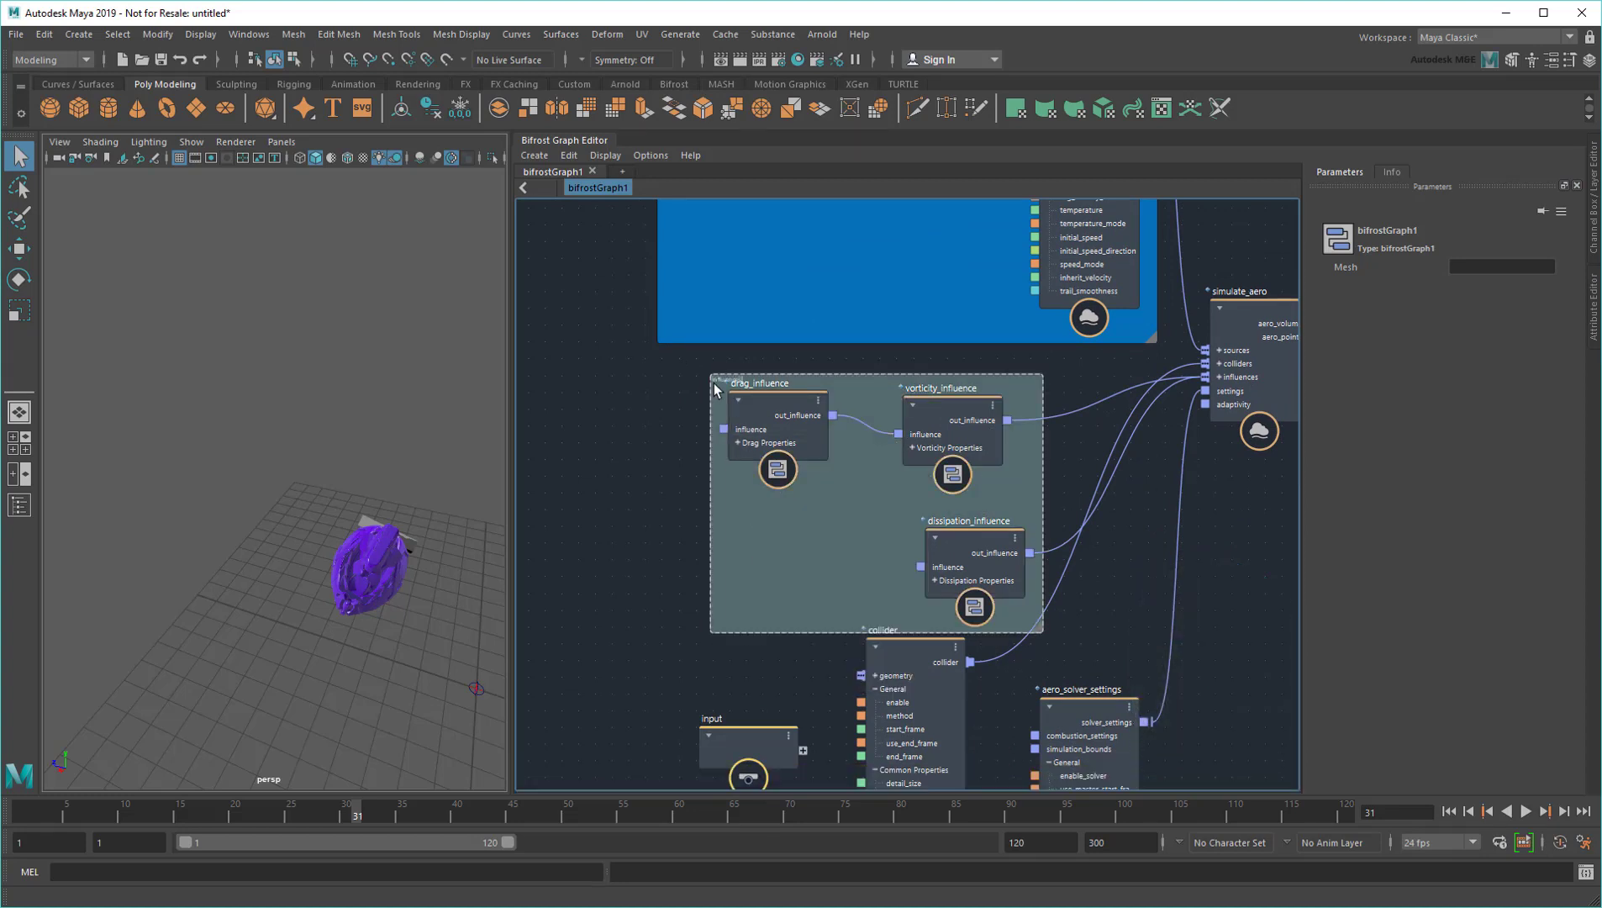
{"action": "double_click", "coordinate": [1040, 627]}
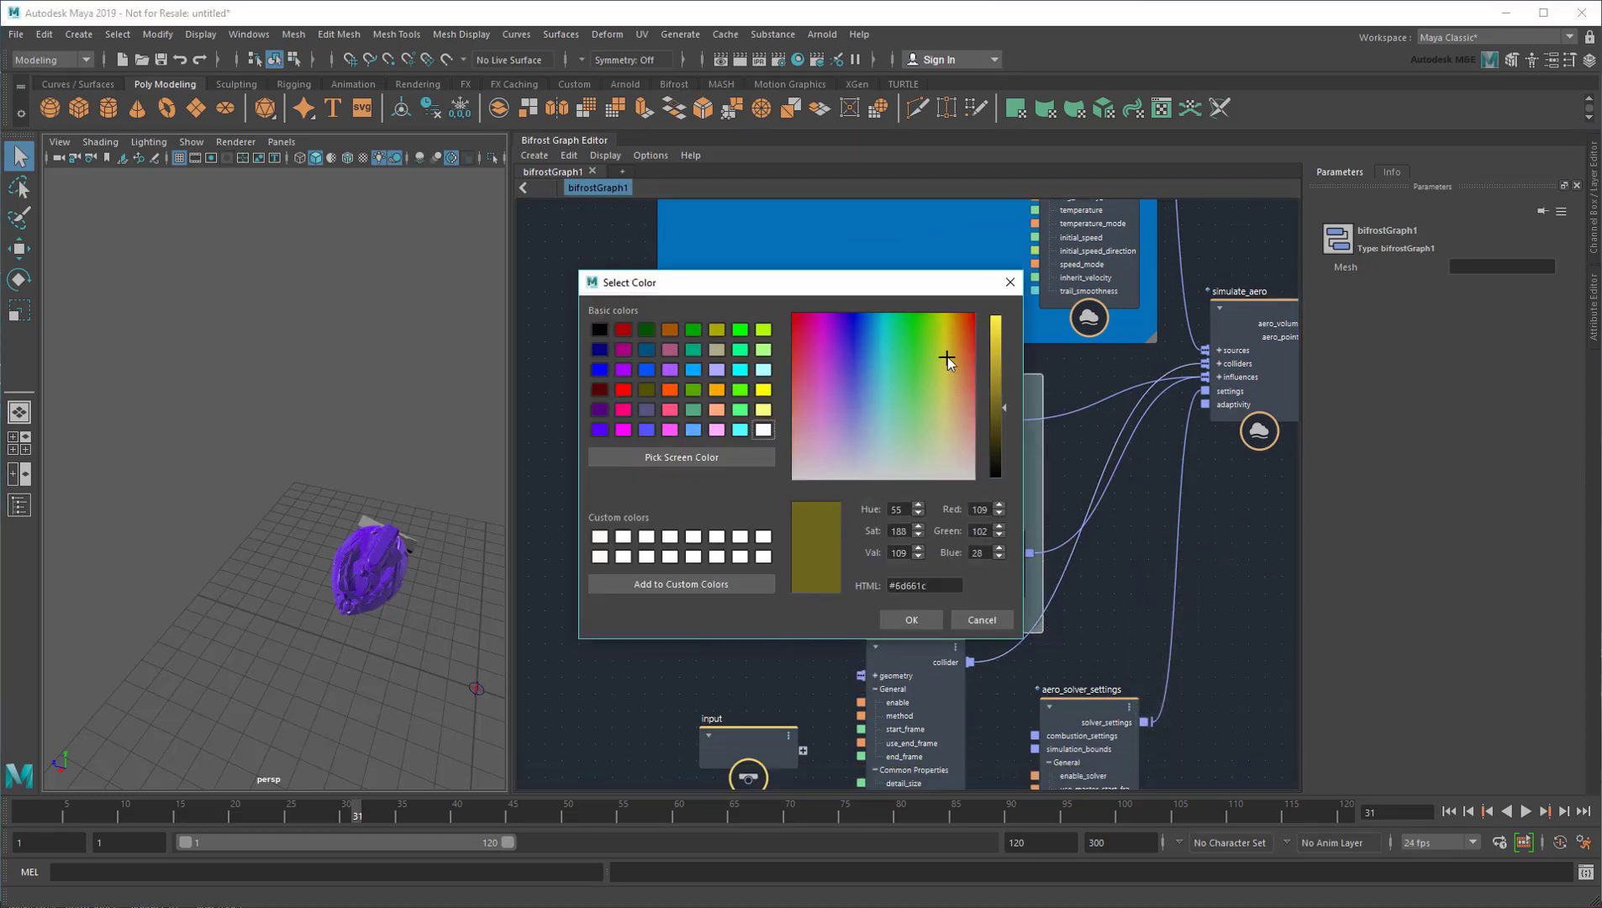
{"action": "left_click_drag", "start_coordinate": [999, 413], "coordinate": [999, 348]}
{"action": "left_click", "coordinate": [914, 618]}
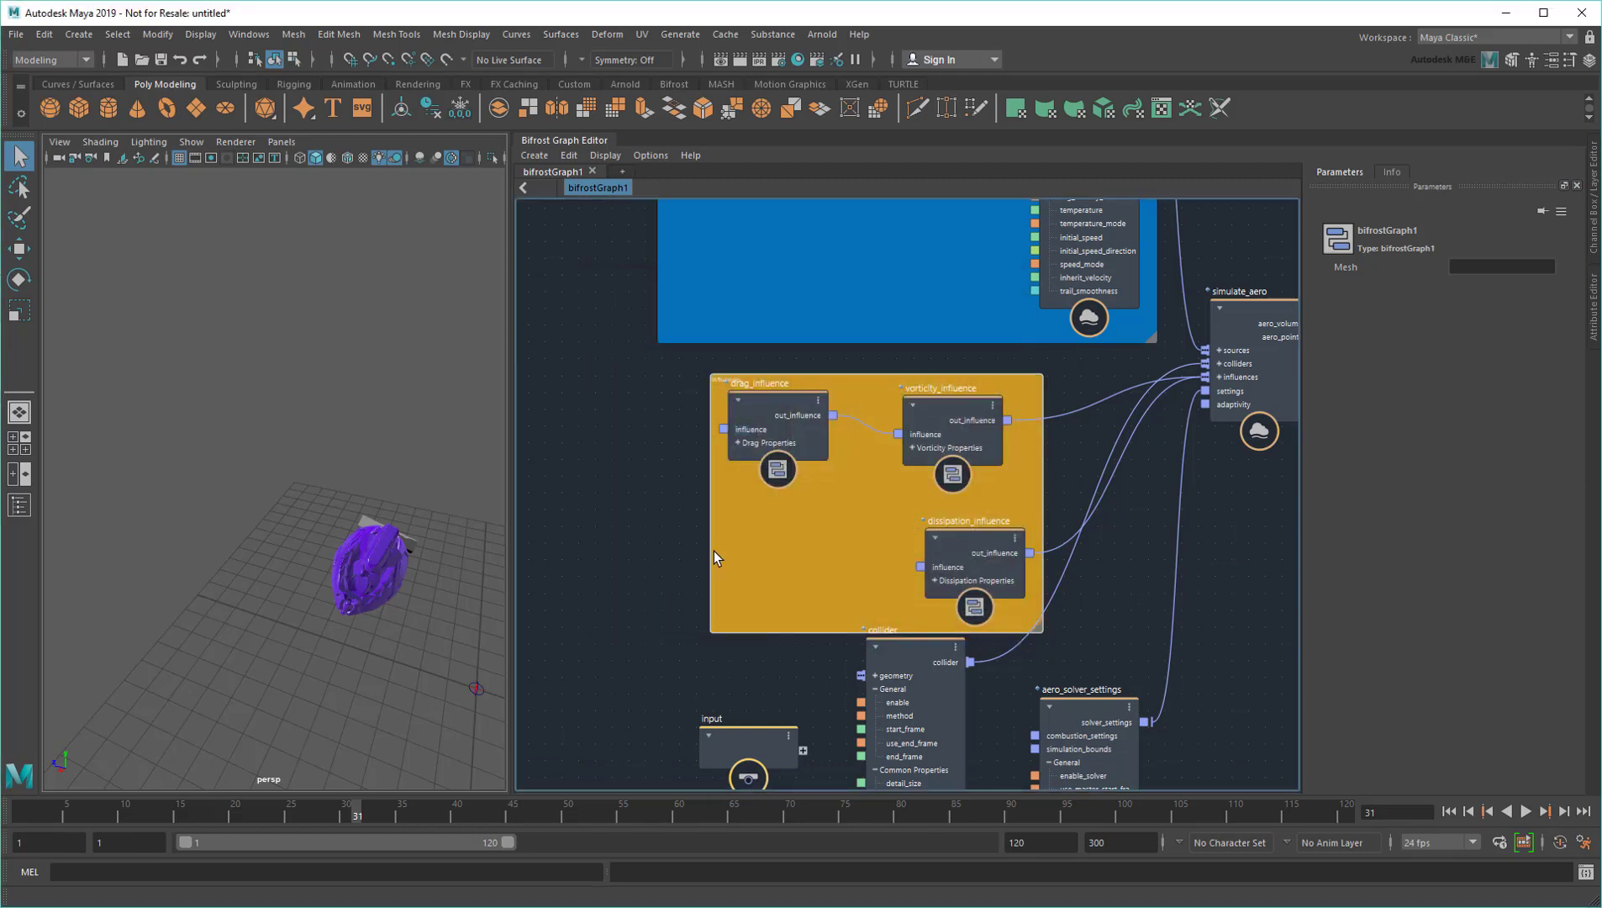
Neatly reposition the drag, vorticity and dissipation influence nodes inside the orange backdrop
{"action": "left_click_drag", "start_coordinate": [770, 401], "coordinate": [778, 427]}
{"action": "left_click_drag", "start_coordinate": [945, 406], "coordinate": [935, 423]}
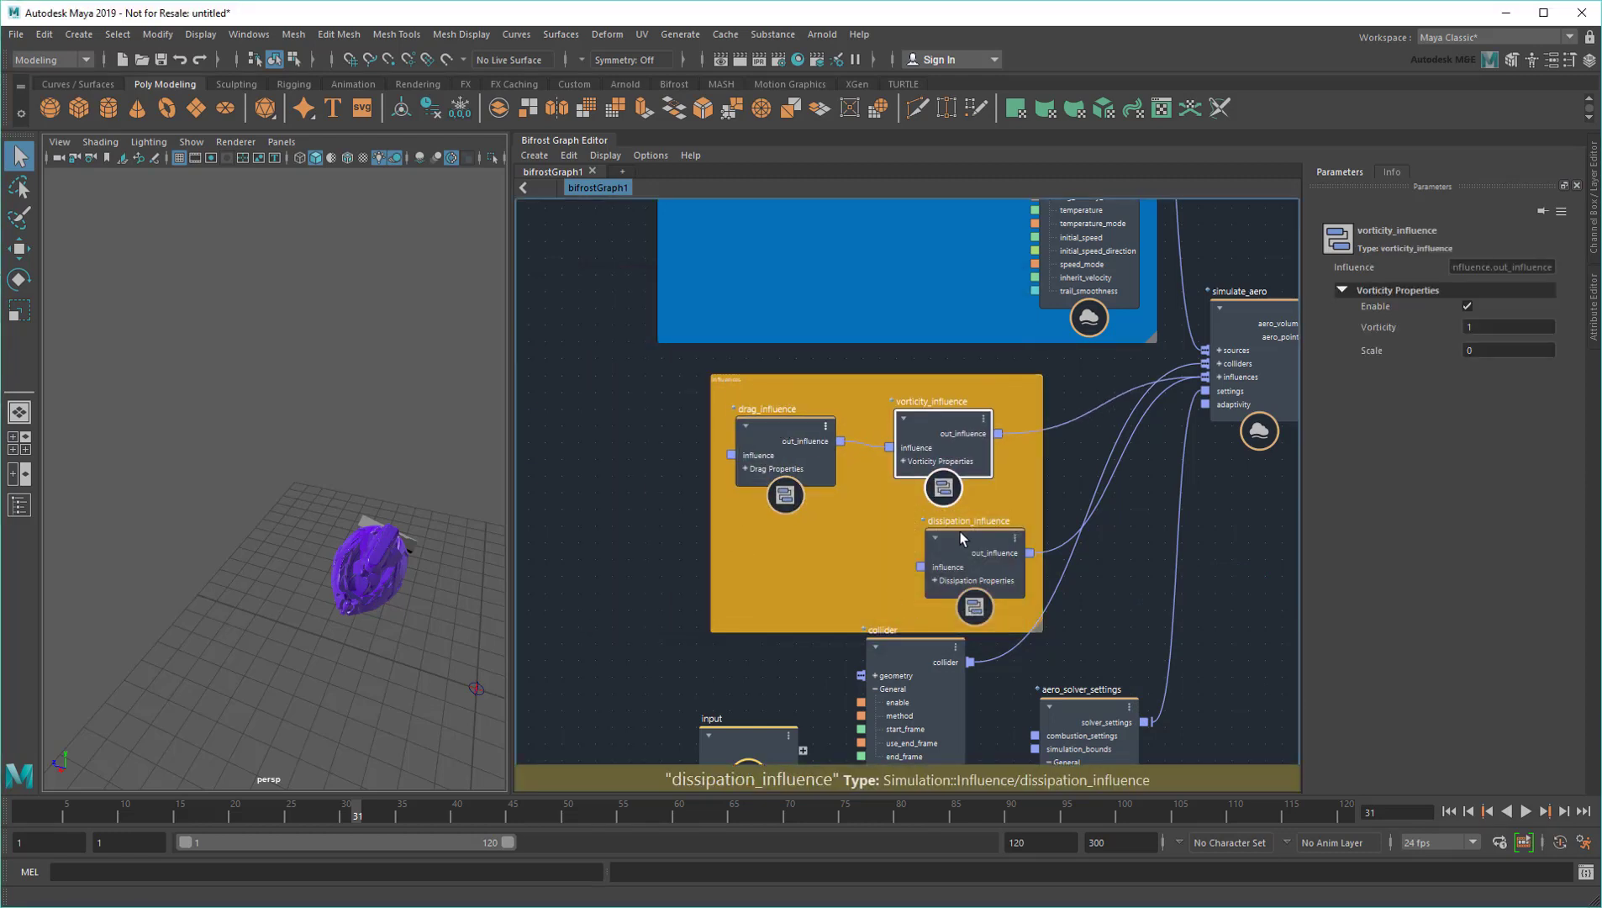
{"action": "left_click_drag", "start_coordinate": [961, 532], "coordinate": [929, 539]}
{"action": "left_click", "coordinate": [1096, 548]}
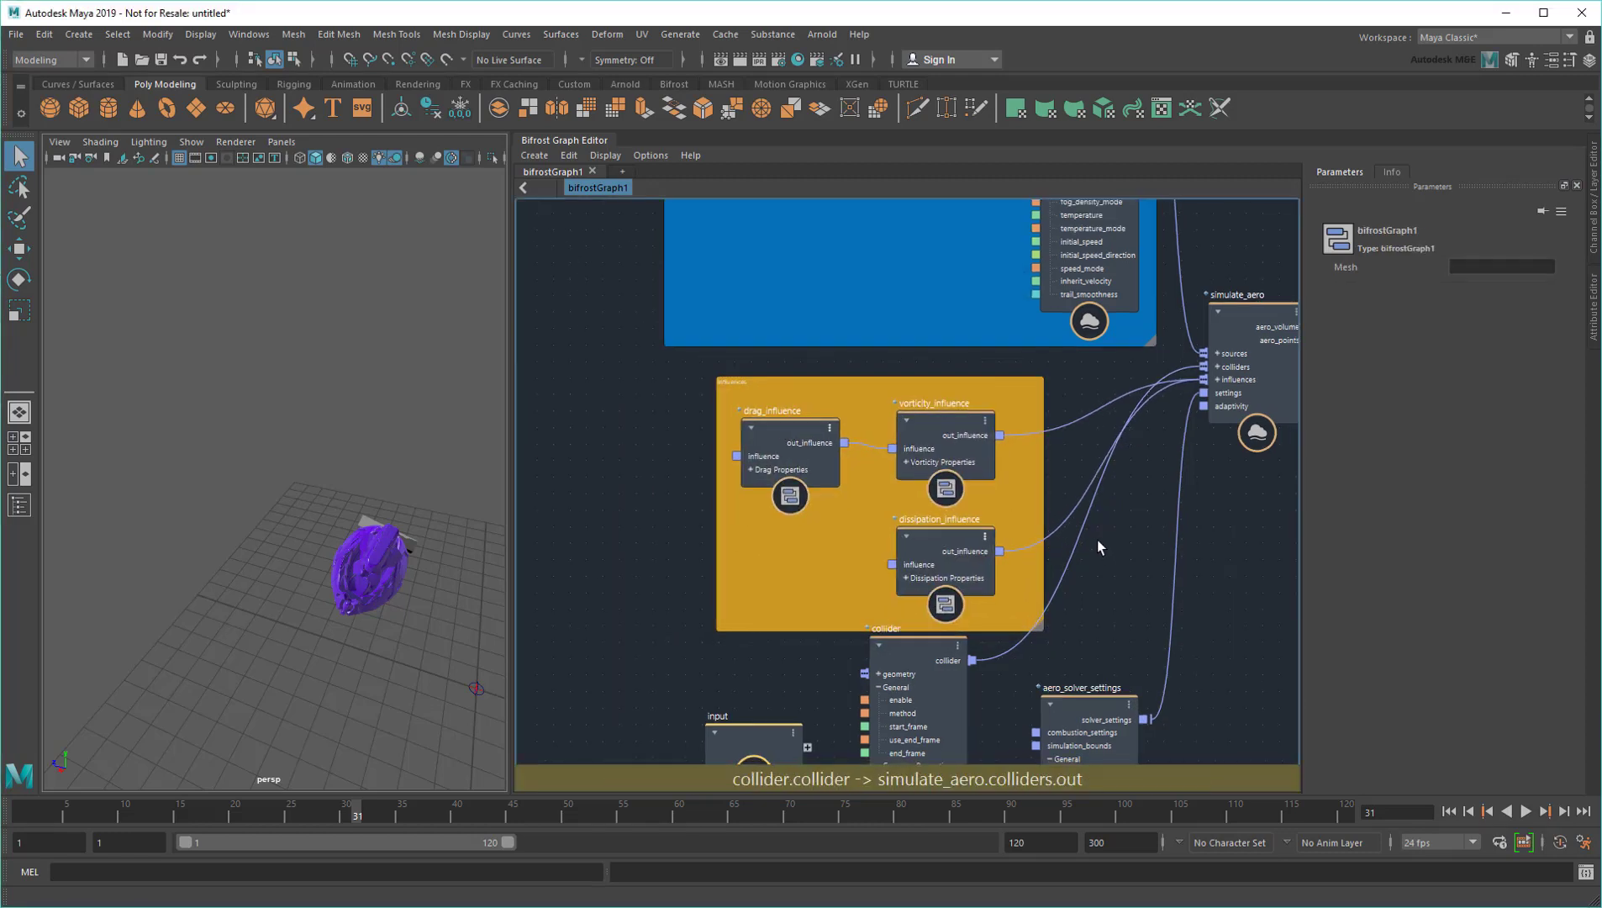
{"action": "scroll", "coordinate": [1097, 539], "scroll_direction": "down", "scroll_amount": 2}
Pan to the Sources backdrop and select source_air to show its 0.05 detail sizes
{"action": "middle_click_drag", "start_coordinate": [1128, 540], "coordinate": [972, 701], "text": "alt"}
{"action": "scroll", "coordinate": [964, 682], "scroll_direction": "down", "scroll_amount": 1}
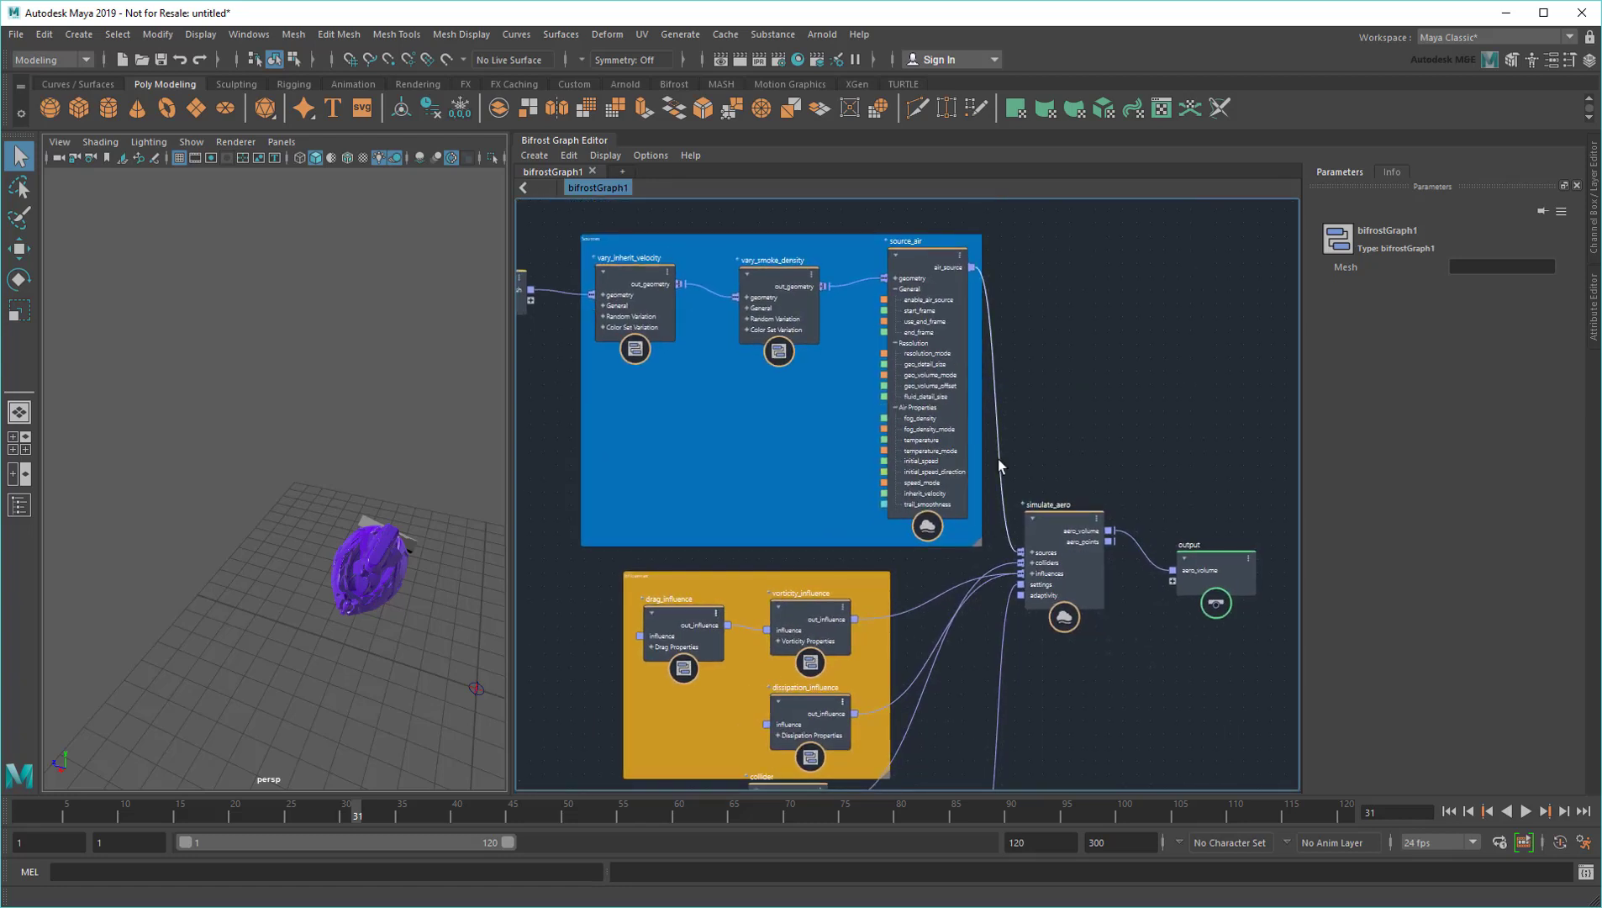
{"action": "left_click", "coordinate": [929, 251]}
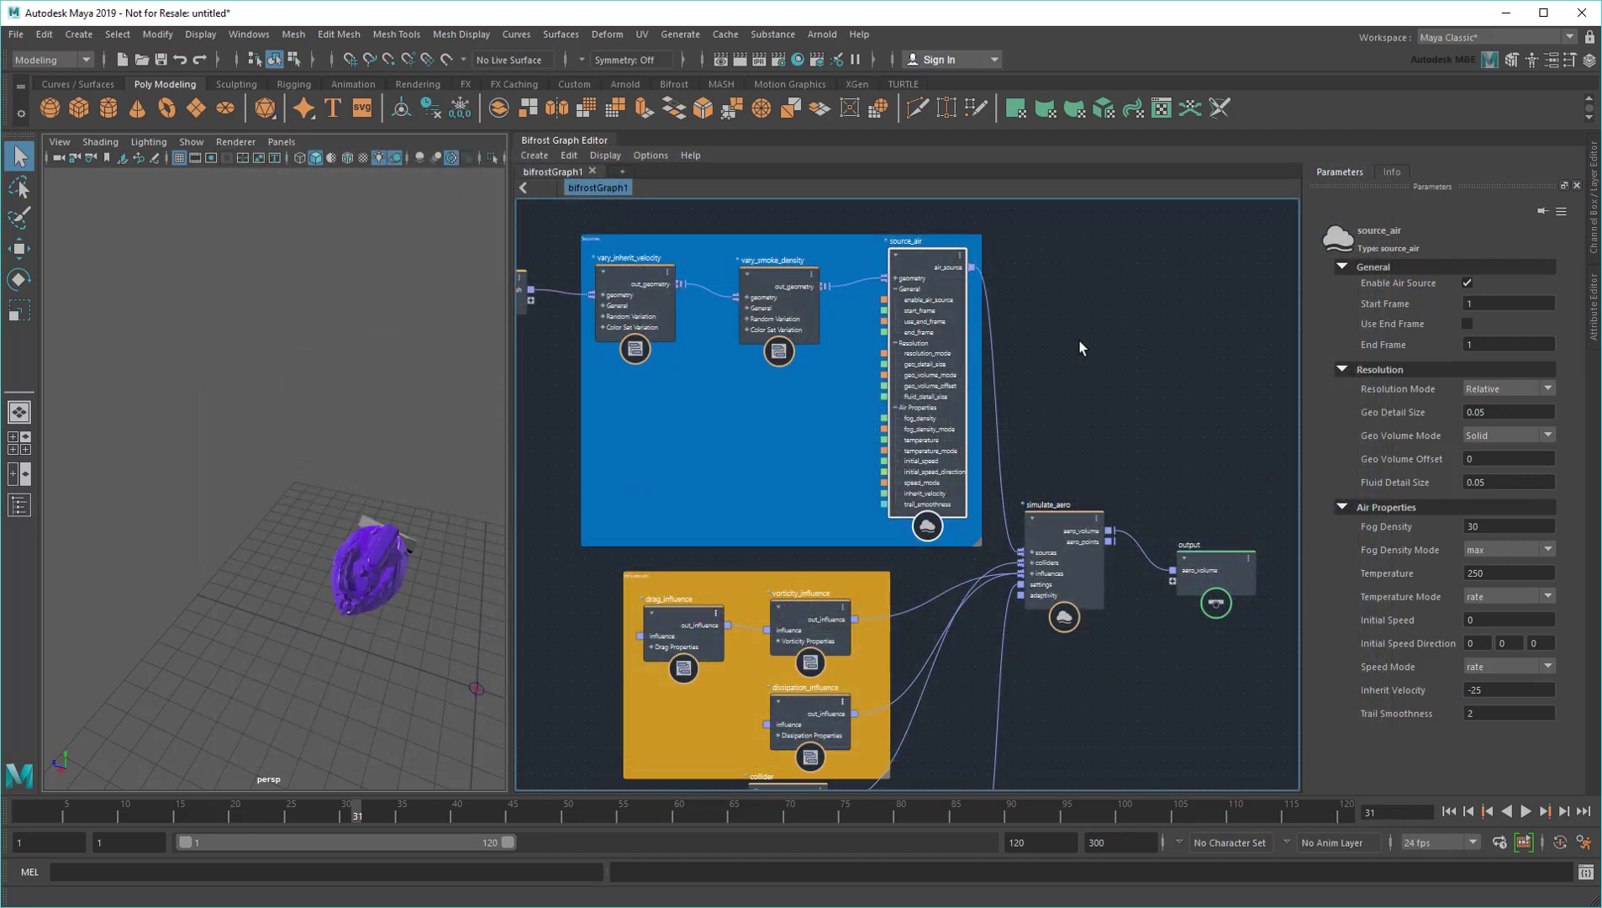
Create a detail_size value node wired to source_air's geo_detail_size and fluid_detail_size
{"action": "middle_click_drag", "start_coordinate": [1057, 327], "coordinate": [1116, 479]}
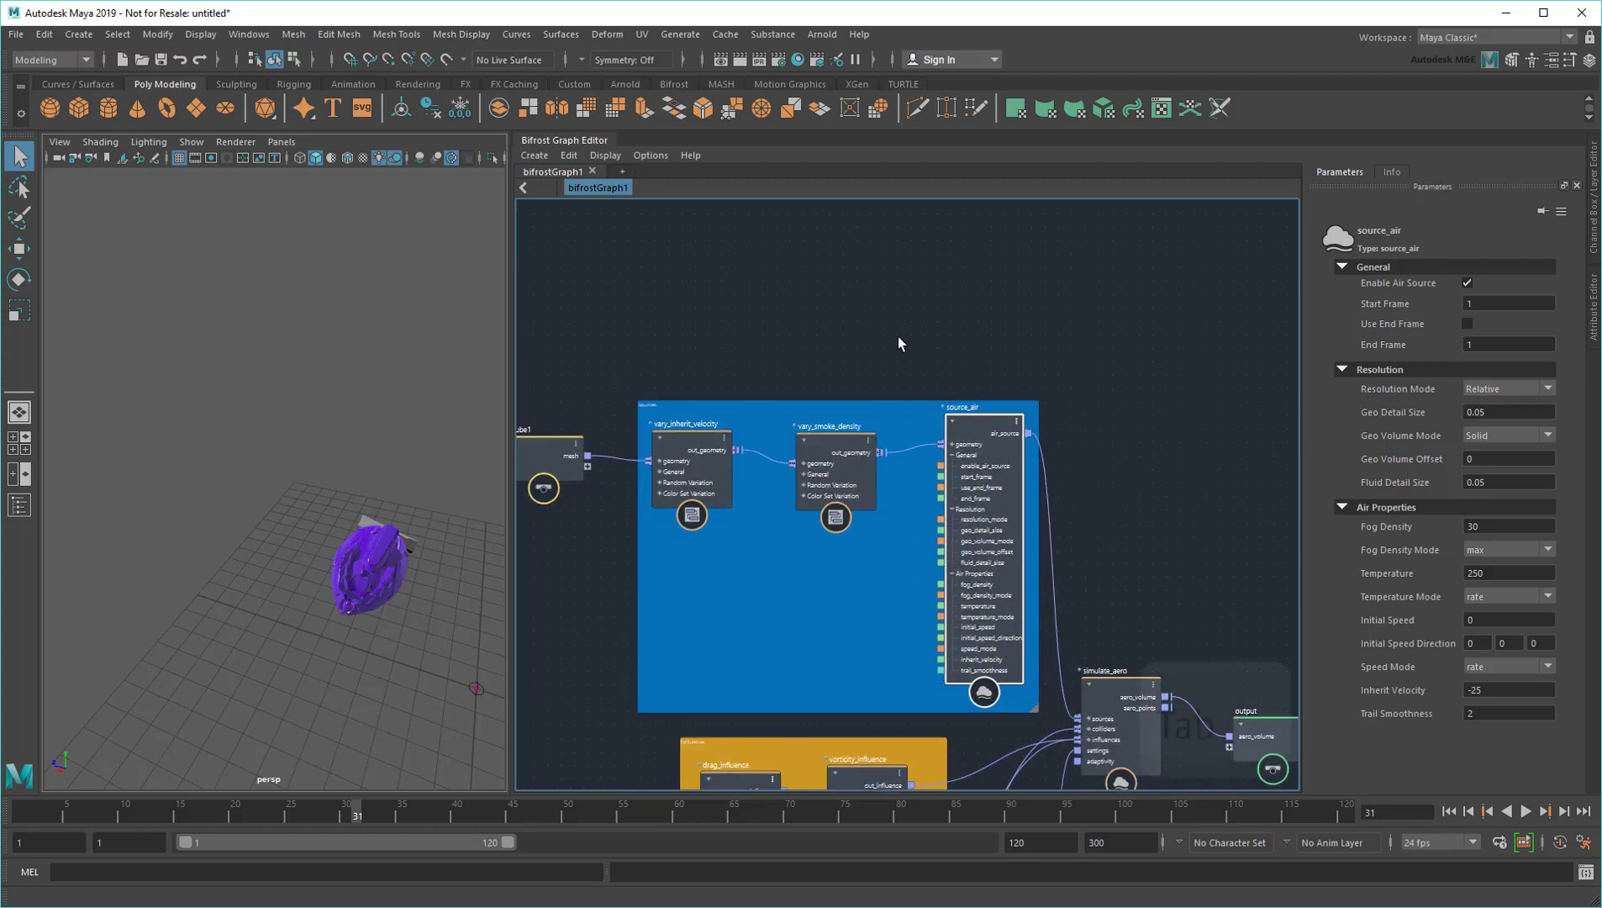
{"action": "key", "text": "Tab"}
{"action": "key", "text": "Tab"}
{"action": "type", "text": "value"}
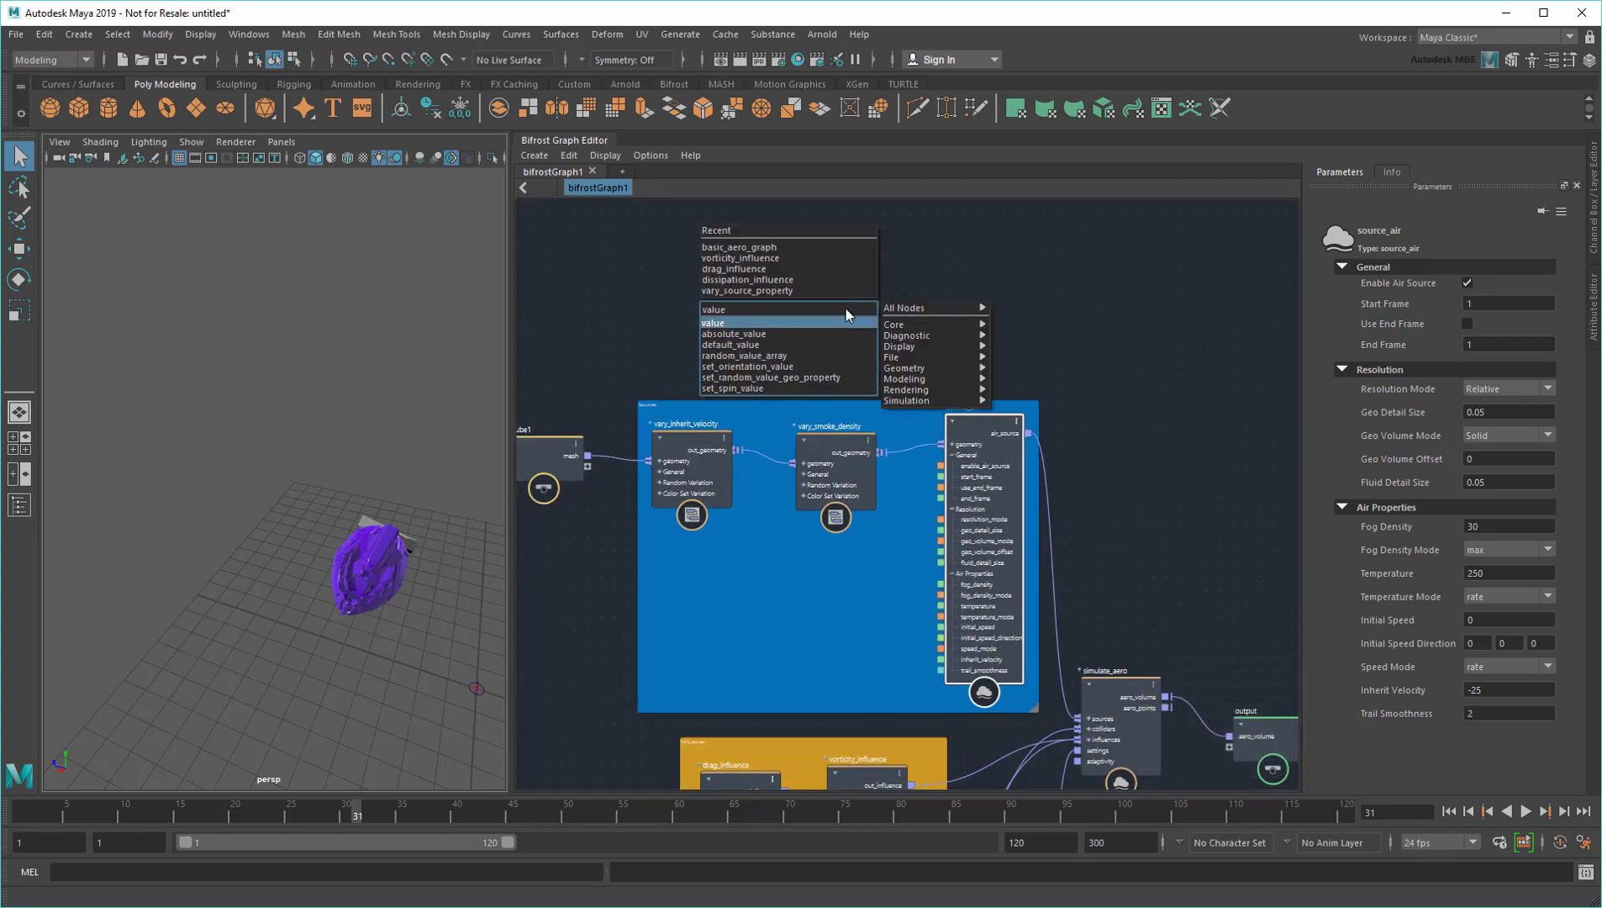
{"action": "key", "text": "Return"}
{"action": "scroll", "coordinate": [981, 343], "scroll_direction": "up", "scroll_amount": 2}
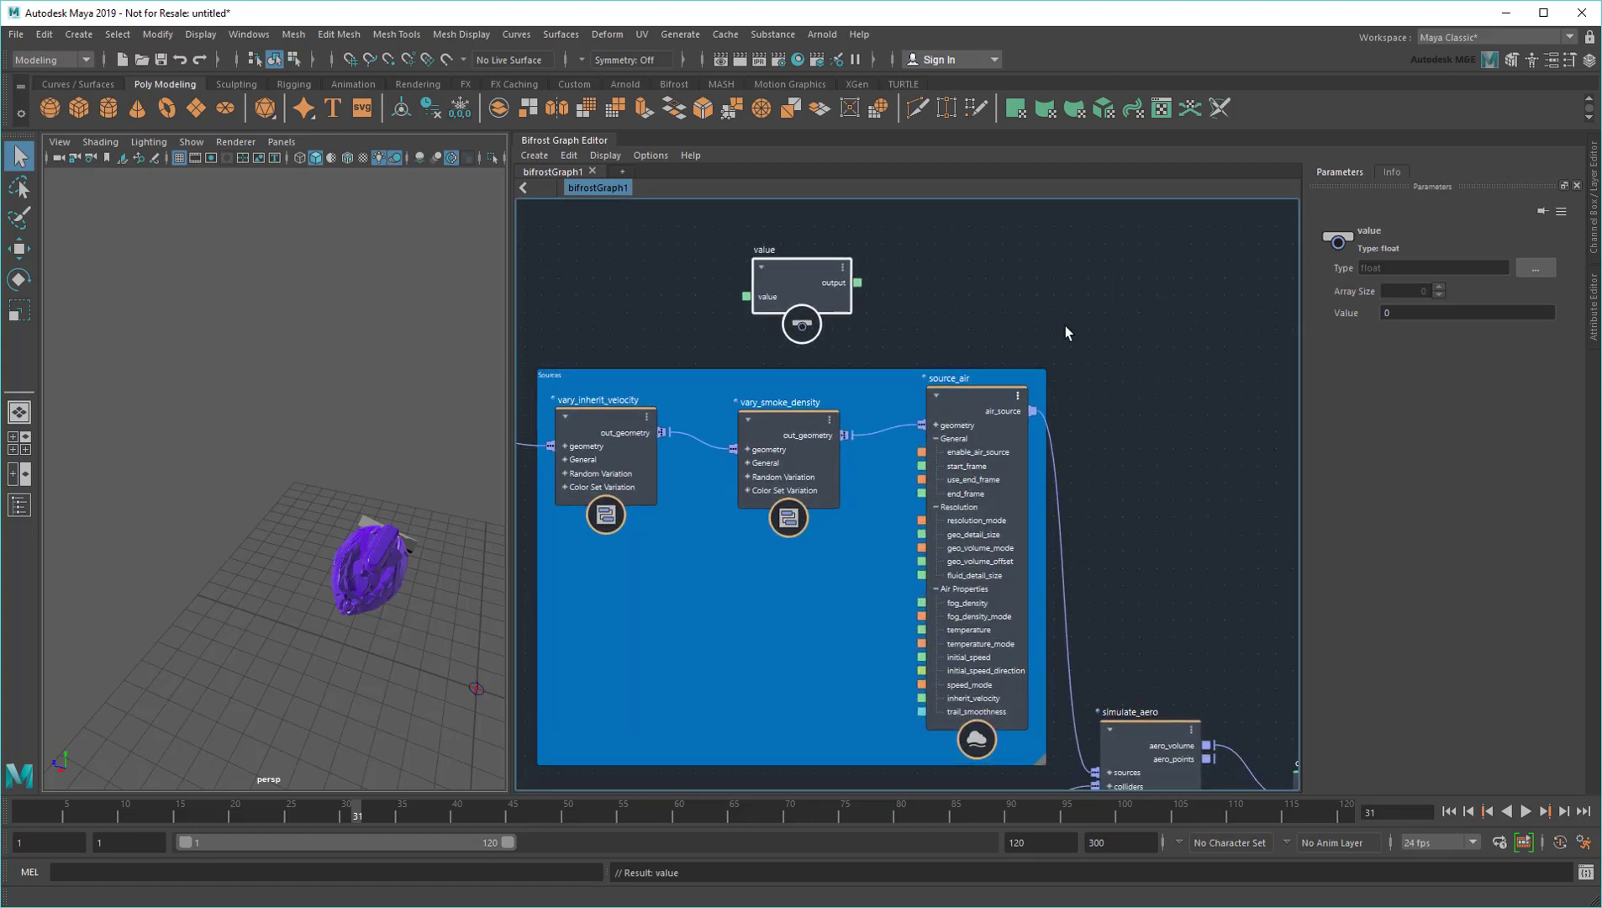
{"action": "left_click_drag", "start_coordinate": [857, 282], "coordinate": [923, 536]}
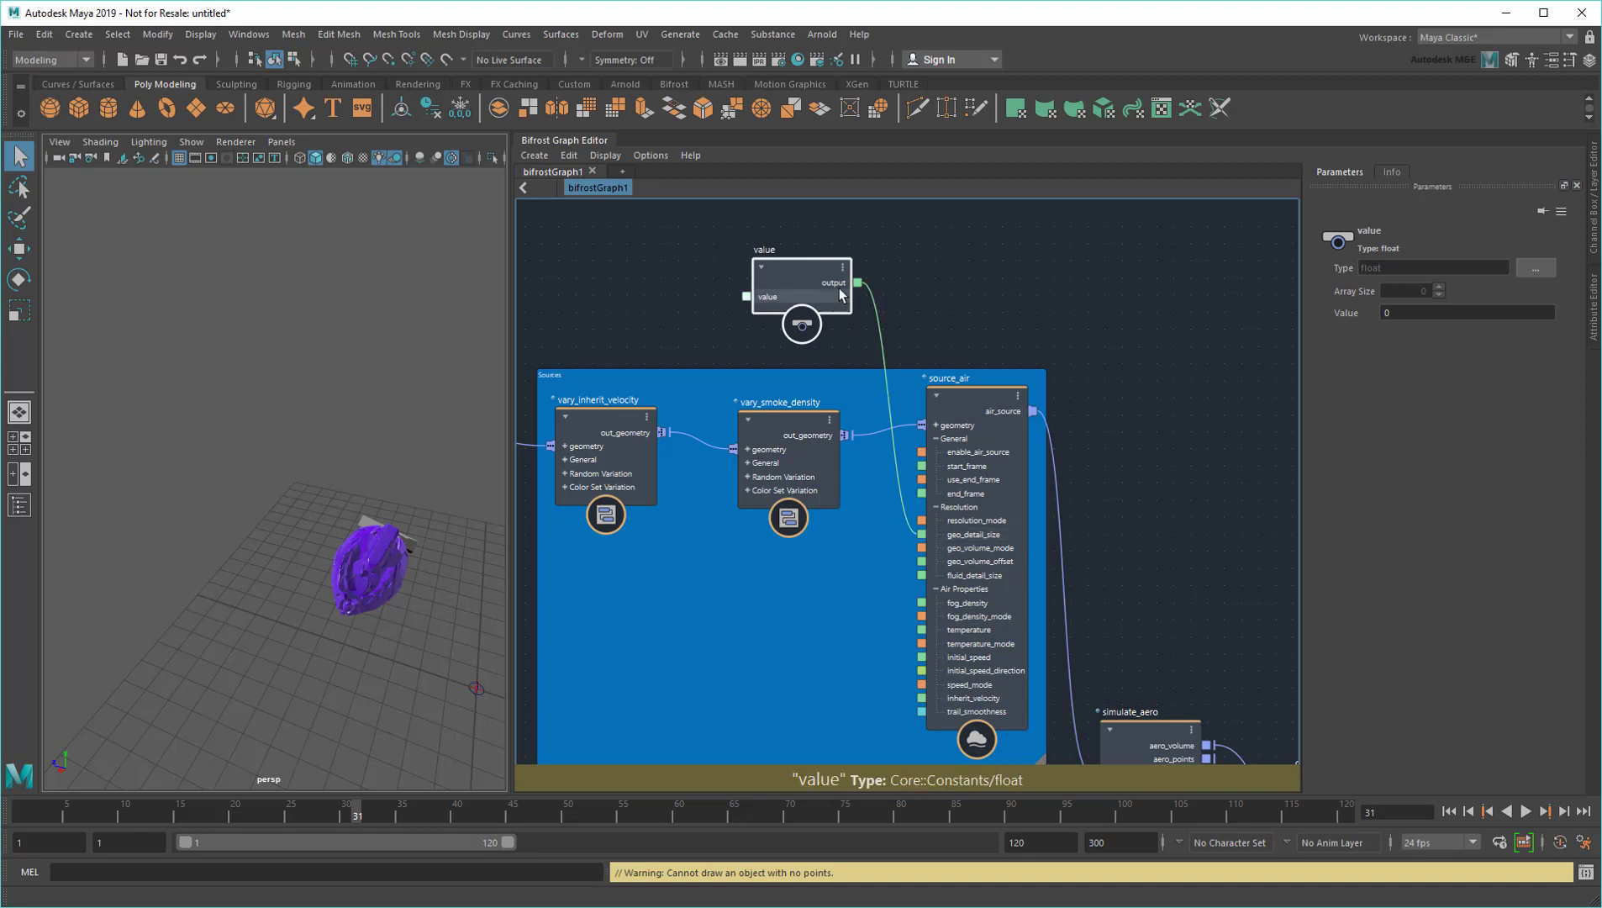
{"action": "mouse_move", "coordinate": [857, 282]}
{"action": "left_mouse_down"}
{"action": "mouse_move", "coordinate": [870, 428]}
{"action": "mouse_move", "coordinate": [922, 577]}
{"action": "left_mouse_up"}
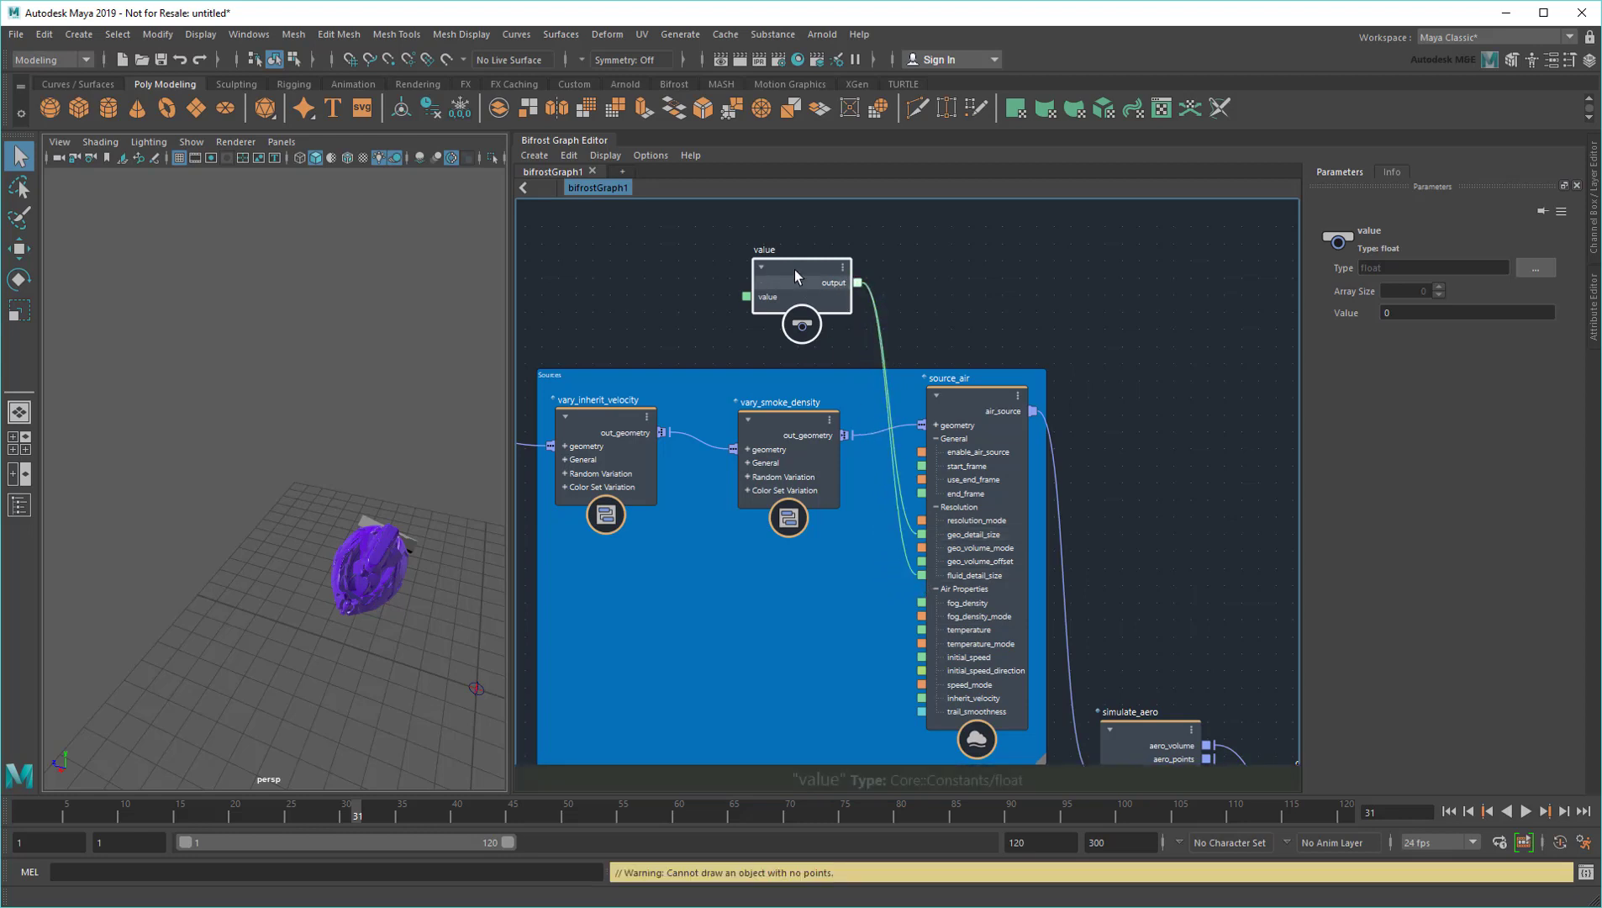
{"action": "left_click", "coordinate": [763, 248]}
{"action": "type", "text": "detail_size"}
{"action": "left_click", "coordinate": [891, 236]}
Place detail_size in a purple Resolution Quality backdrop above the sources and set it to 0.025
{"action": "right_click", "coordinate": [819, 226]}
{"action": "left_click", "coordinate": [902, 254]}
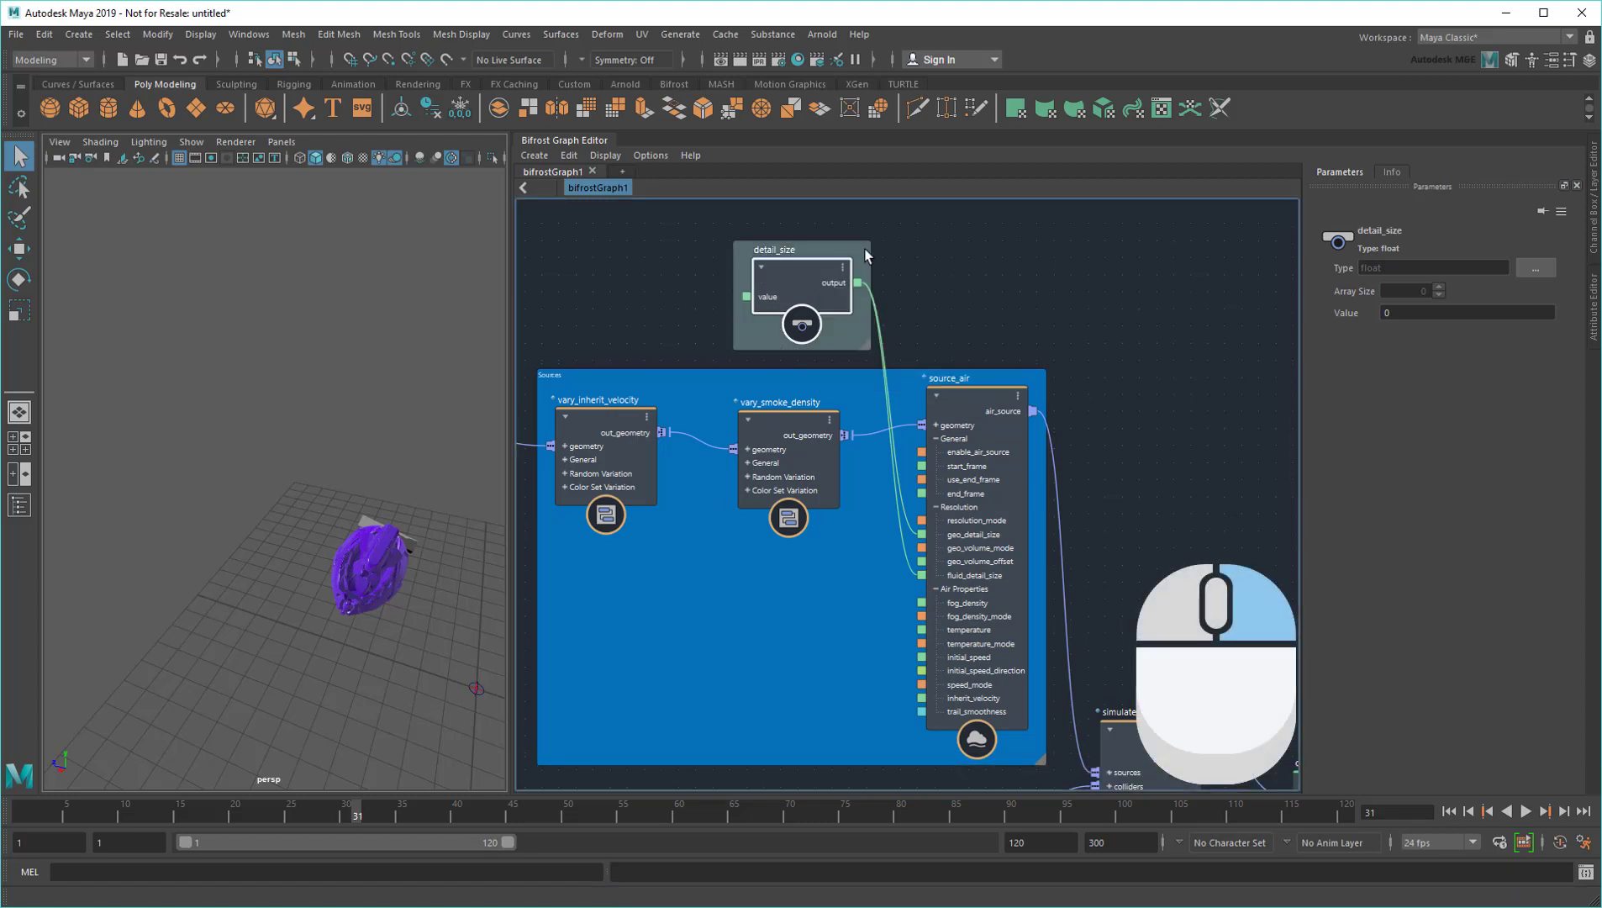
{"action": "type", "text": "Resolution Density"}
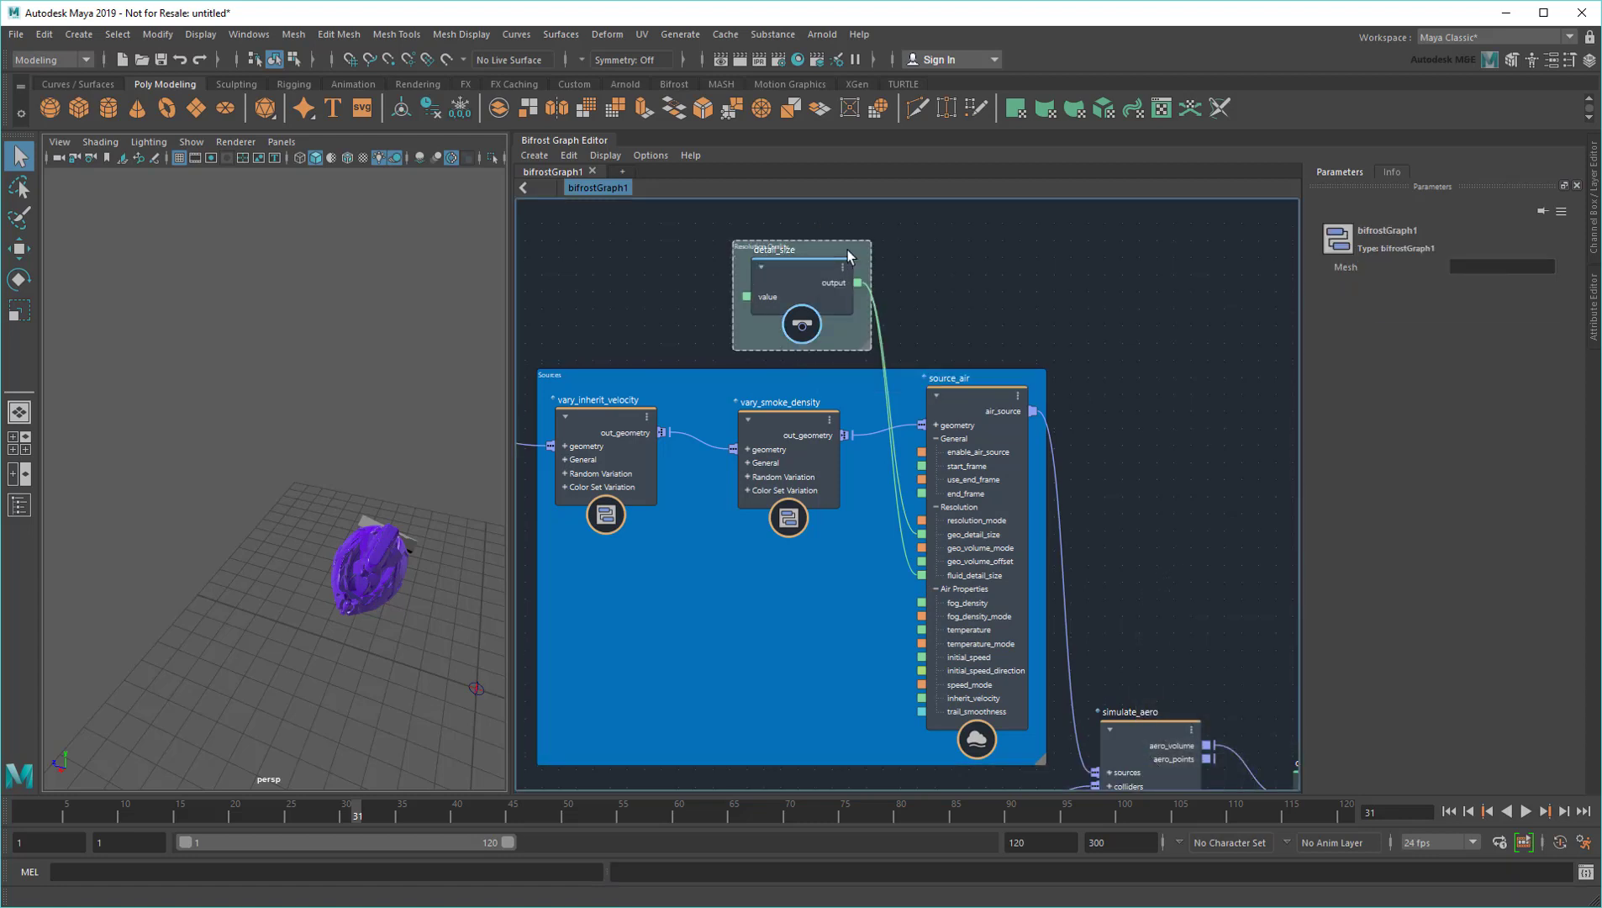
{"action": "left_click", "coordinate": [871, 343]}
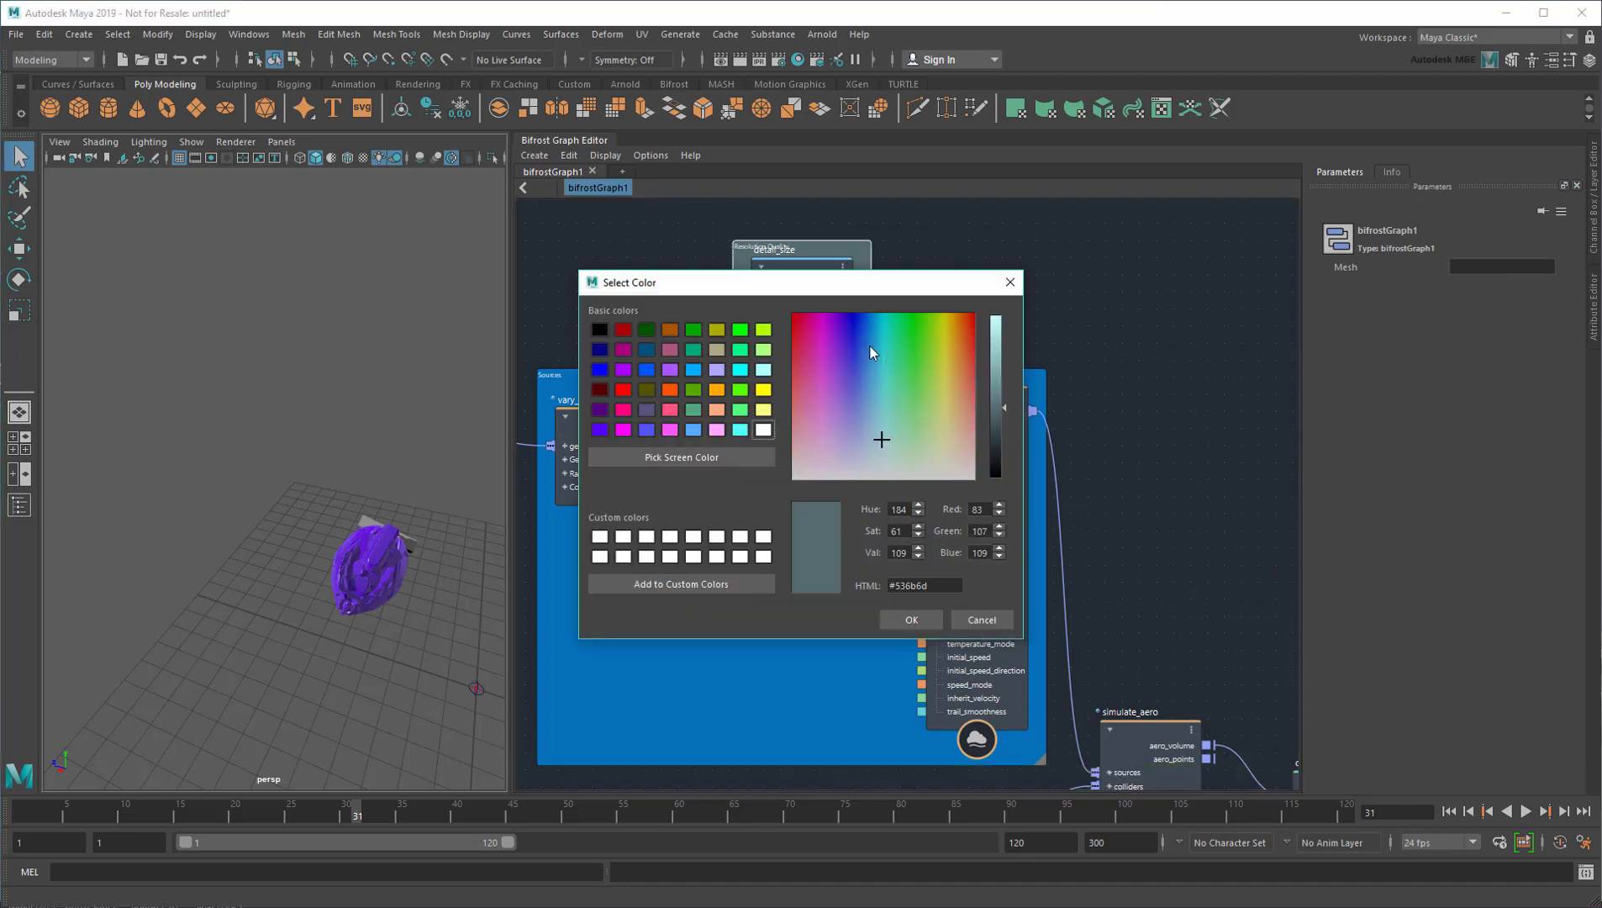
{"action": "left_click", "coordinate": [830, 327]}
{"action": "left_click", "coordinate": [997, 349]}
{"action": "key", "text": "Return"}
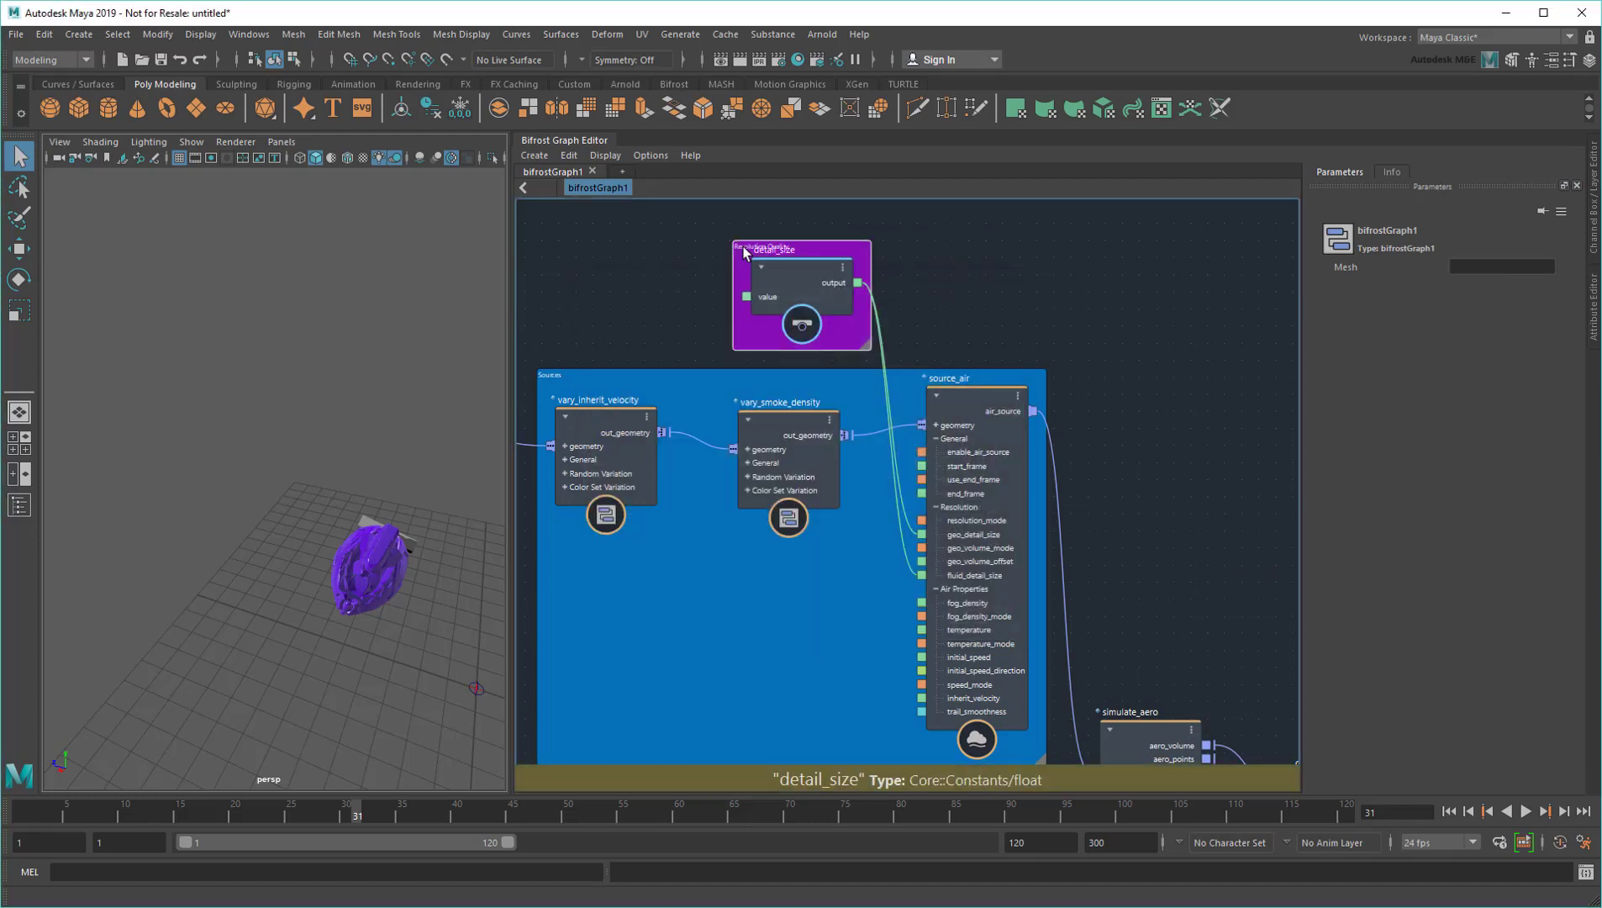
{"action": "left_click_drag", "start_coordinate": [817, 284], "coordinate": [796, 261]}
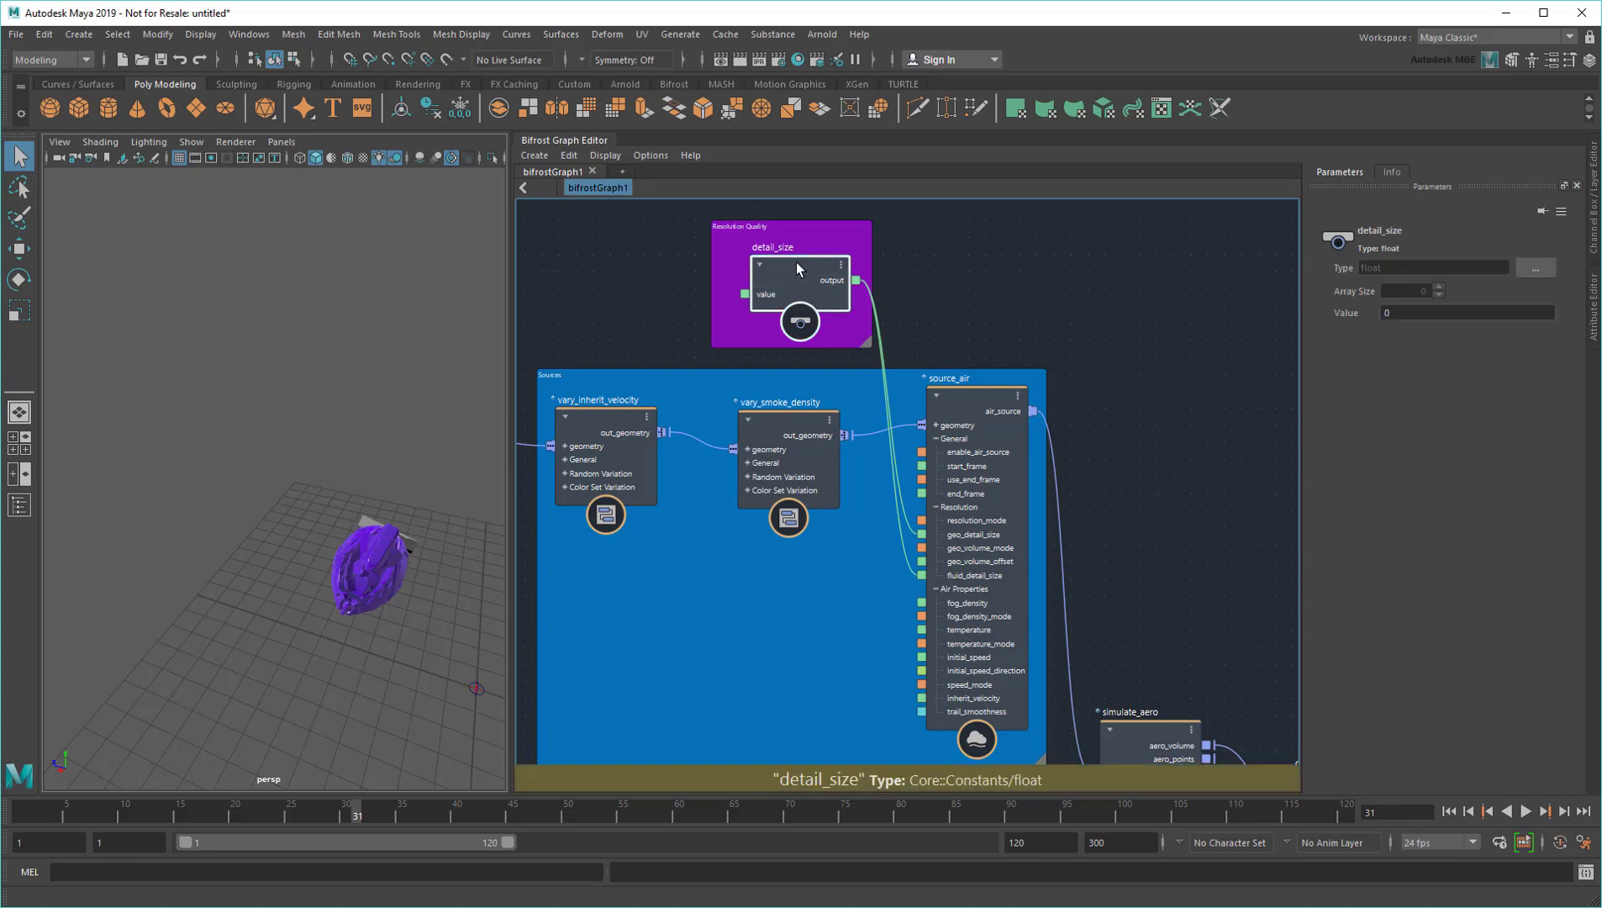
{"action": "left_click", "coordinate": [1415, 313]}
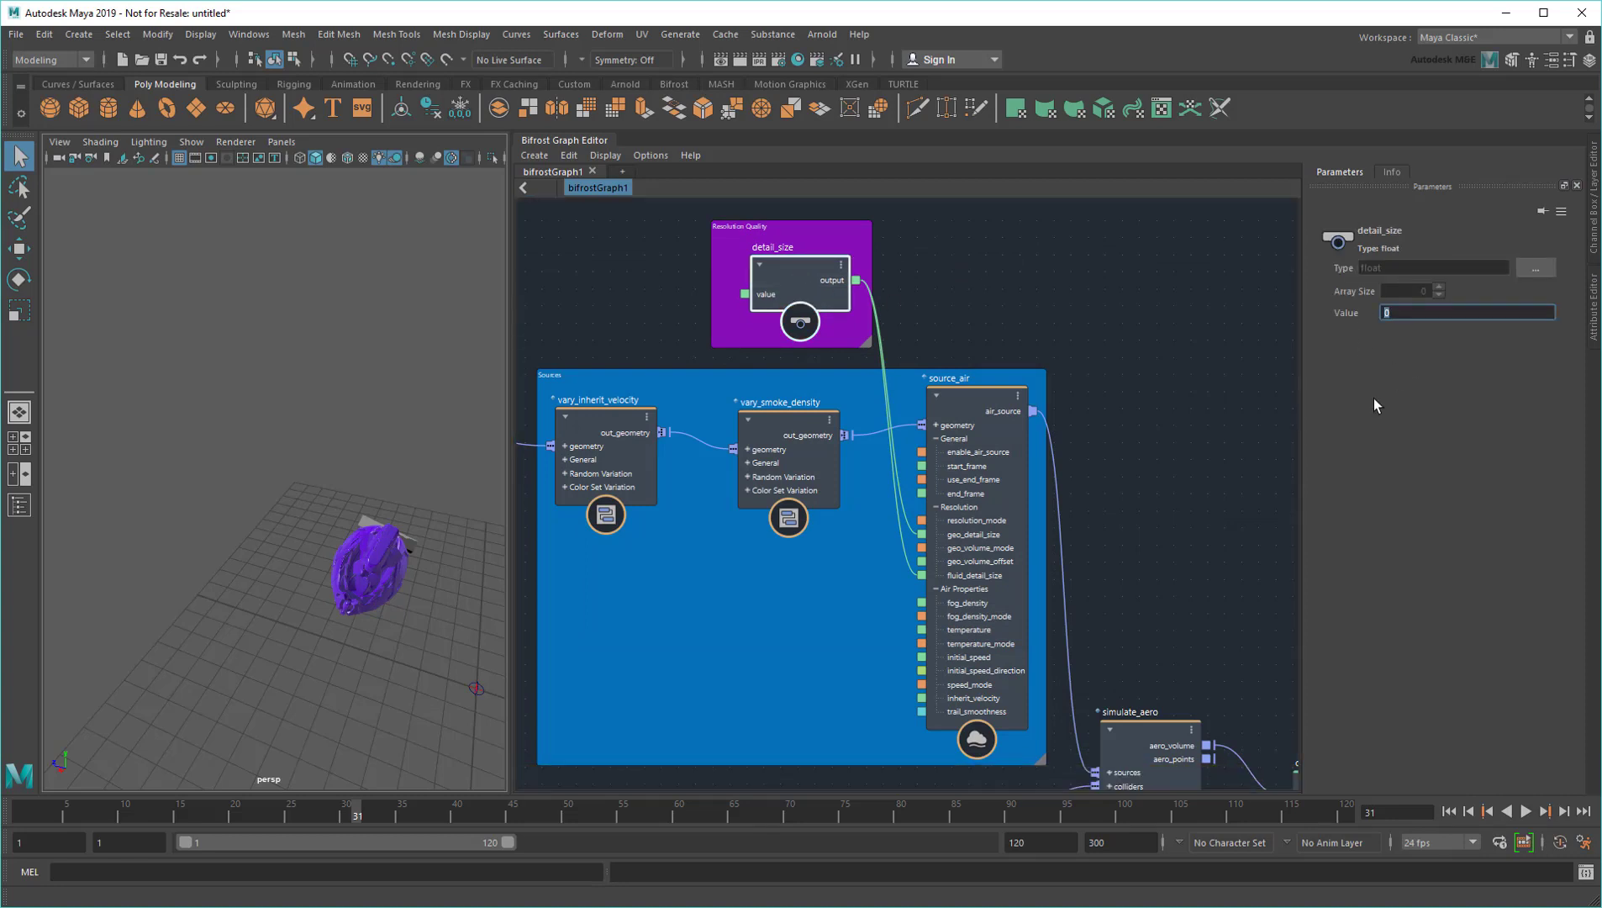
{"action": "type", "text": "0.025"}
Confirm detail_size at 0.025 and set source_air's Resolution Mode to Absolute
{"action": "key", "text": "Return"}
{"action": "left_click", "coordinate": [957, 390]}
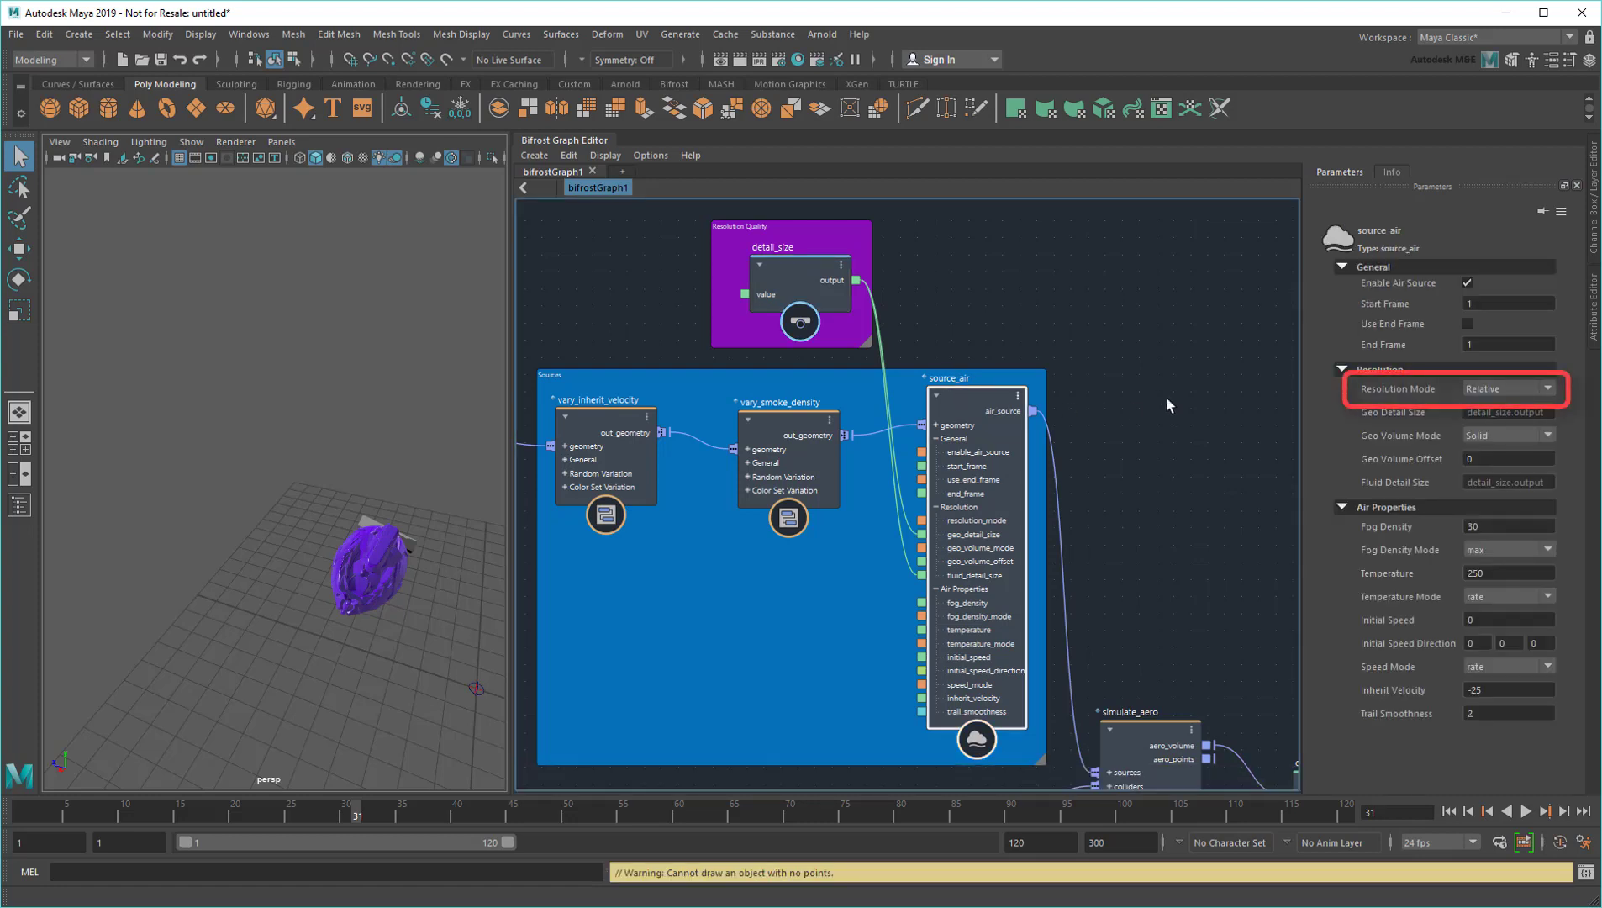
{"action": "left_click", "coordinate": [1549, 388]}
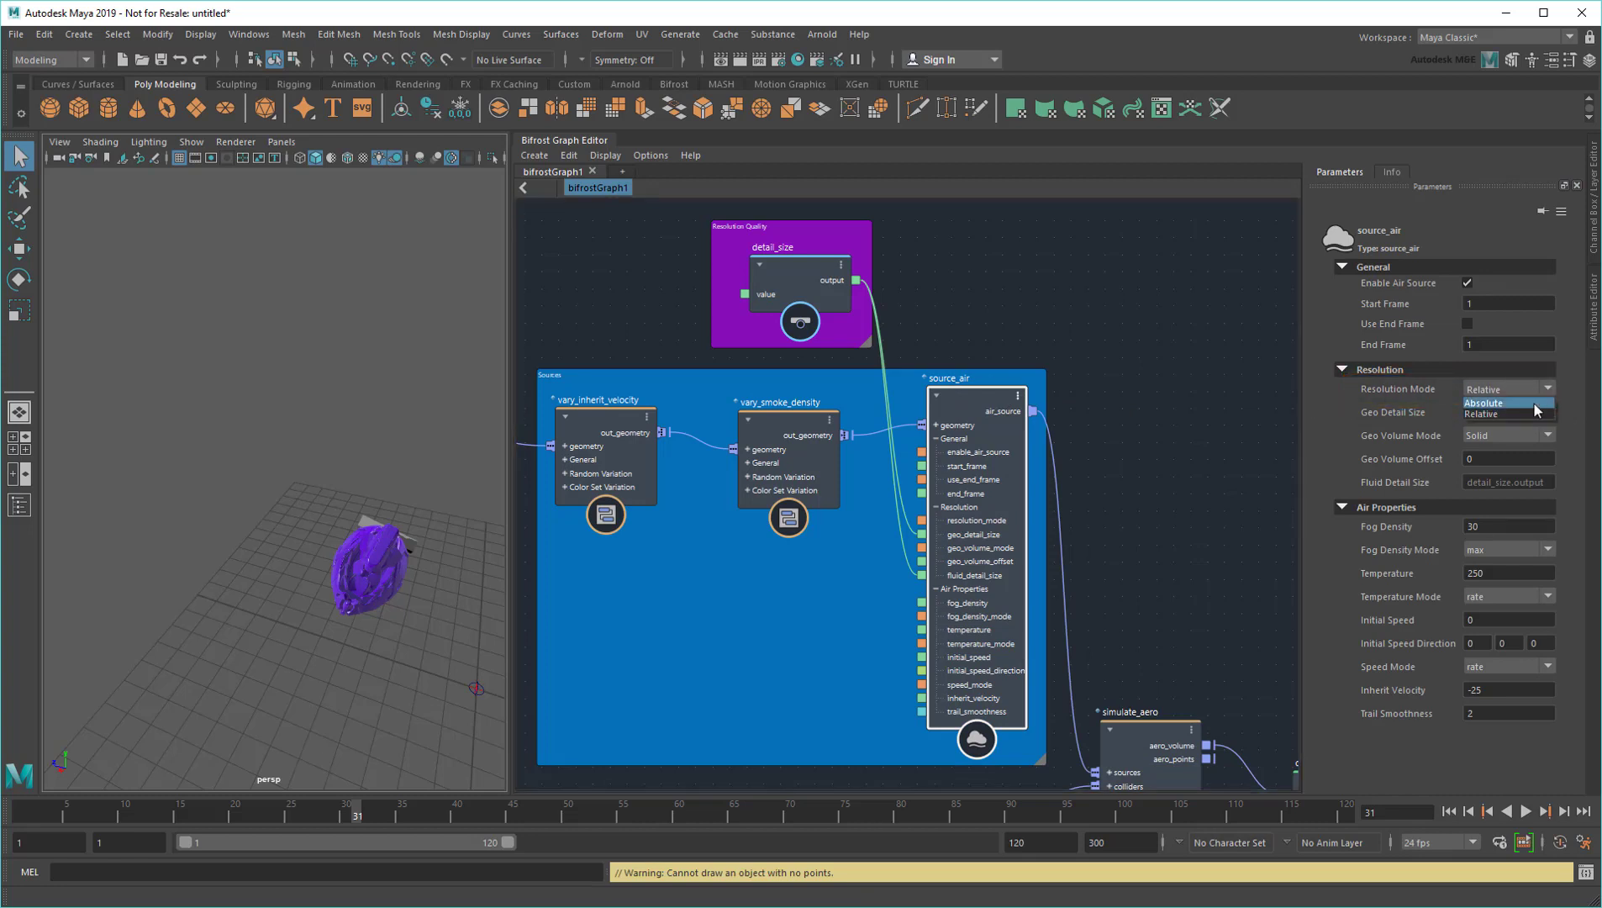
{"action": "left_click", "coordinate": [1538, 406]}
Rewind to frame 1, enlarge the viewport, and play to frame 39 to show the smoke trail
{"action": "left_click", "coordinate": [1450, 814]}
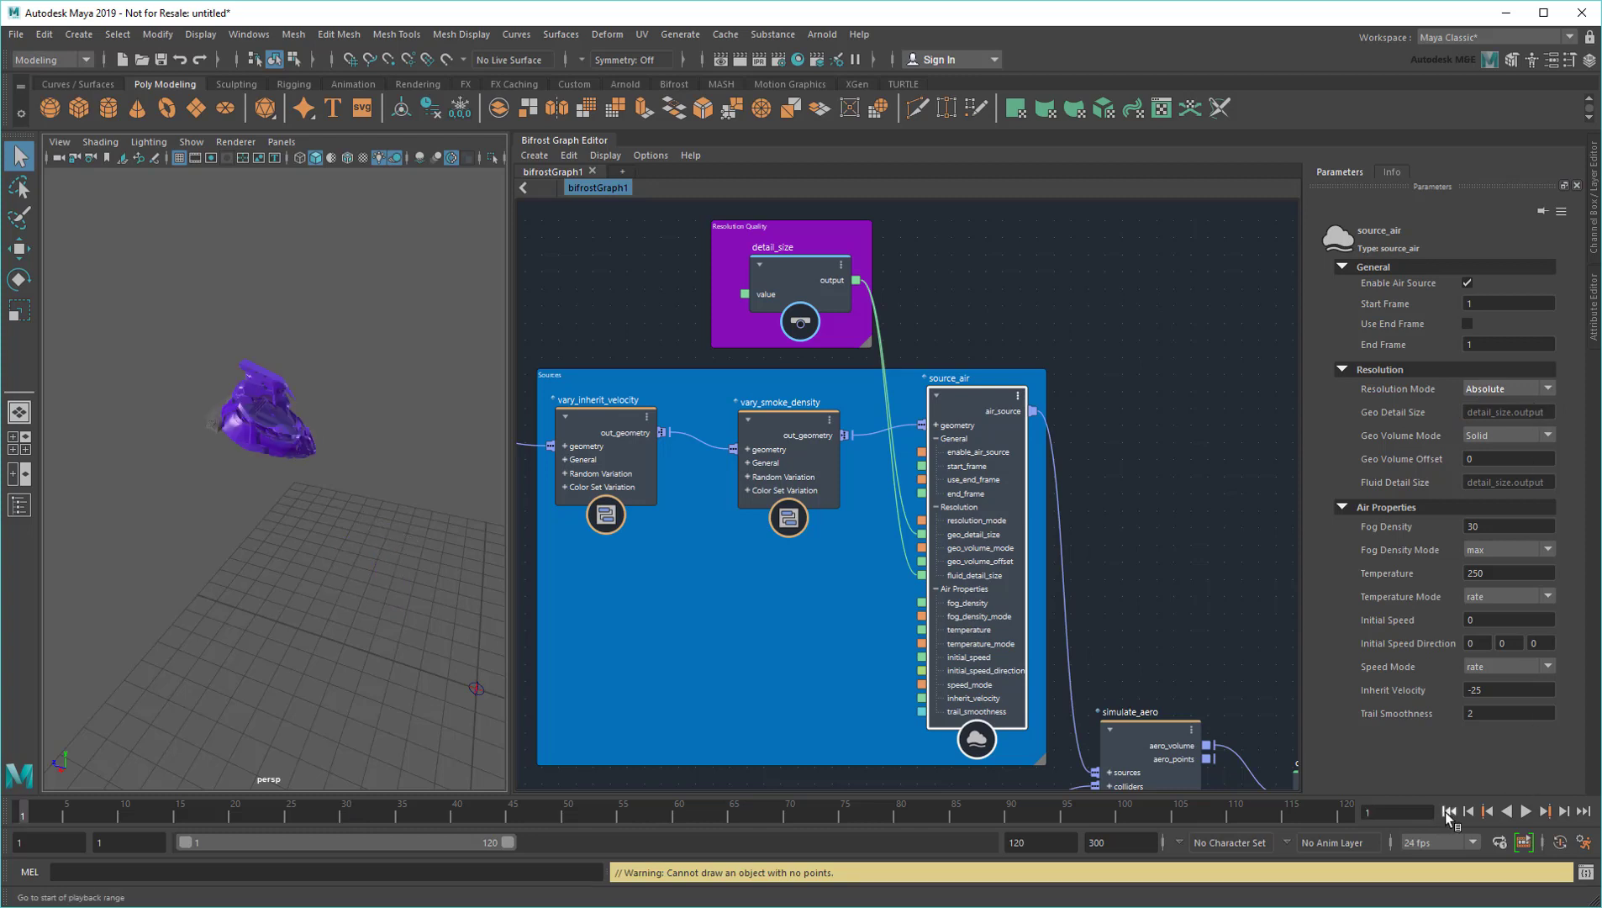
{"action": "left_click_drag", "start_coordinate": [511, 463], "coordinate": [982, 462]}
{"action": "left_click_drag", "start_coordinate": [570, 532], "coordinate": [417, 518], "text": "alt"}
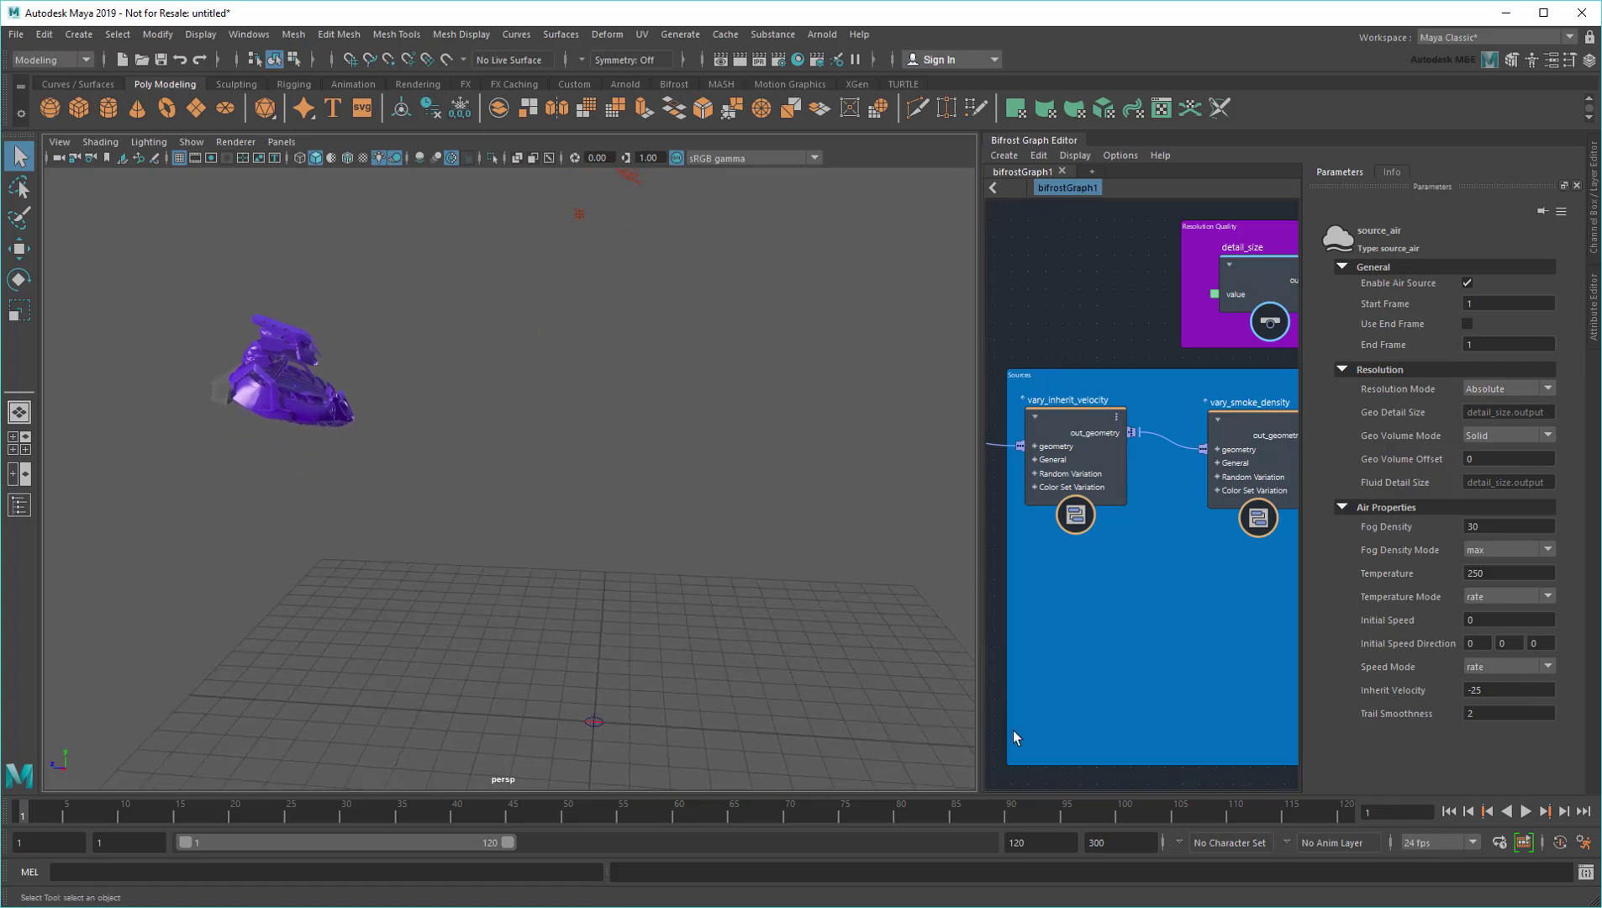
{"action": "left_click", "coordinate": [1526, 812]}
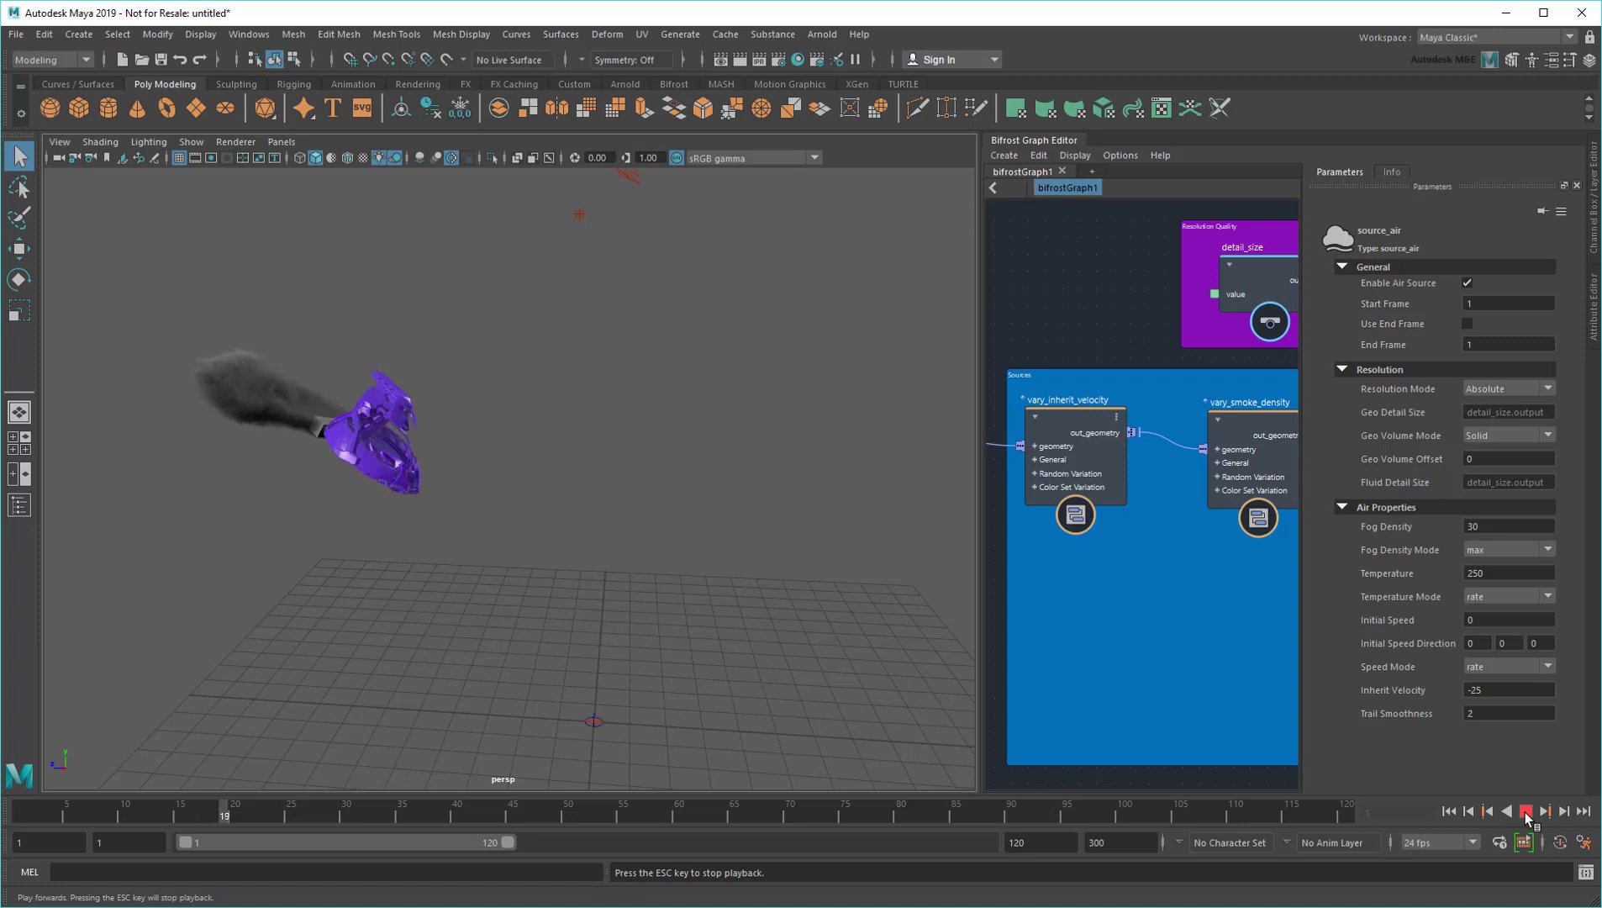
{"action": "left_click", "coordinate": [1529, 813]}
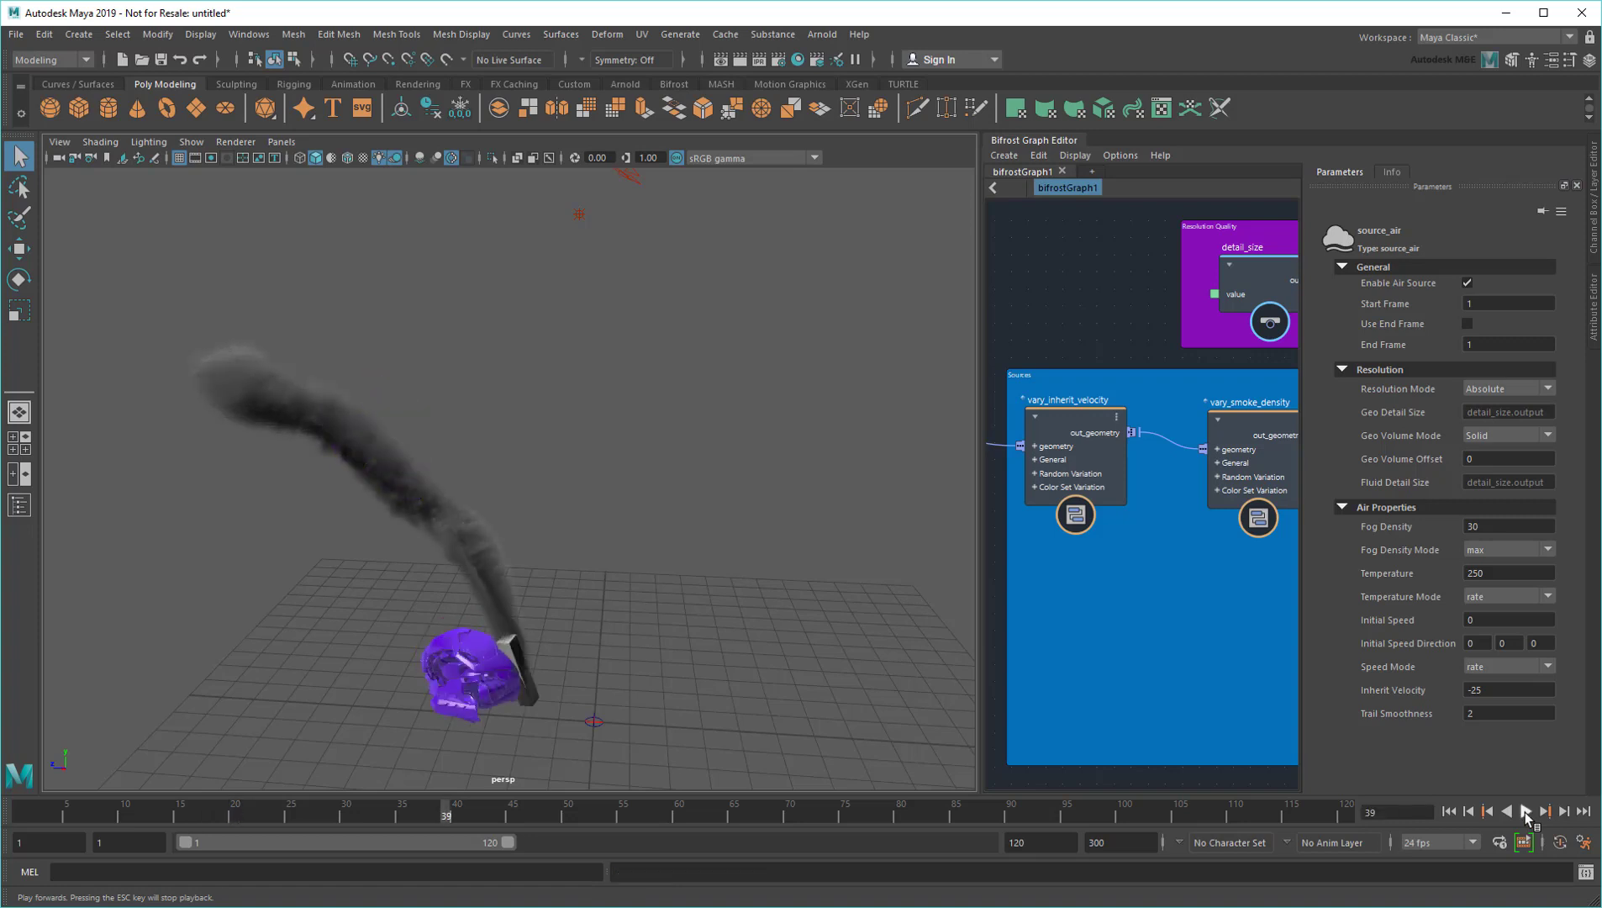
{"action": "mouse_move", "coordinate": [681, 579]}
{"action": "left_mouse_down", "text": "alt"}
{"action": "mouse_move", "coordinate": [602, 598]}
{"action": "mouse_move", "coordinate": [701, 569]}
{"action": "mouse_move", "coordinate": [573, 575]}
{"action": "mouse_move", "coordinate": [470, 524]}
{"action": "mouse_move", "coordinate": [778, 531]}
{"action": "left_mouse_up", "text": "alt"}
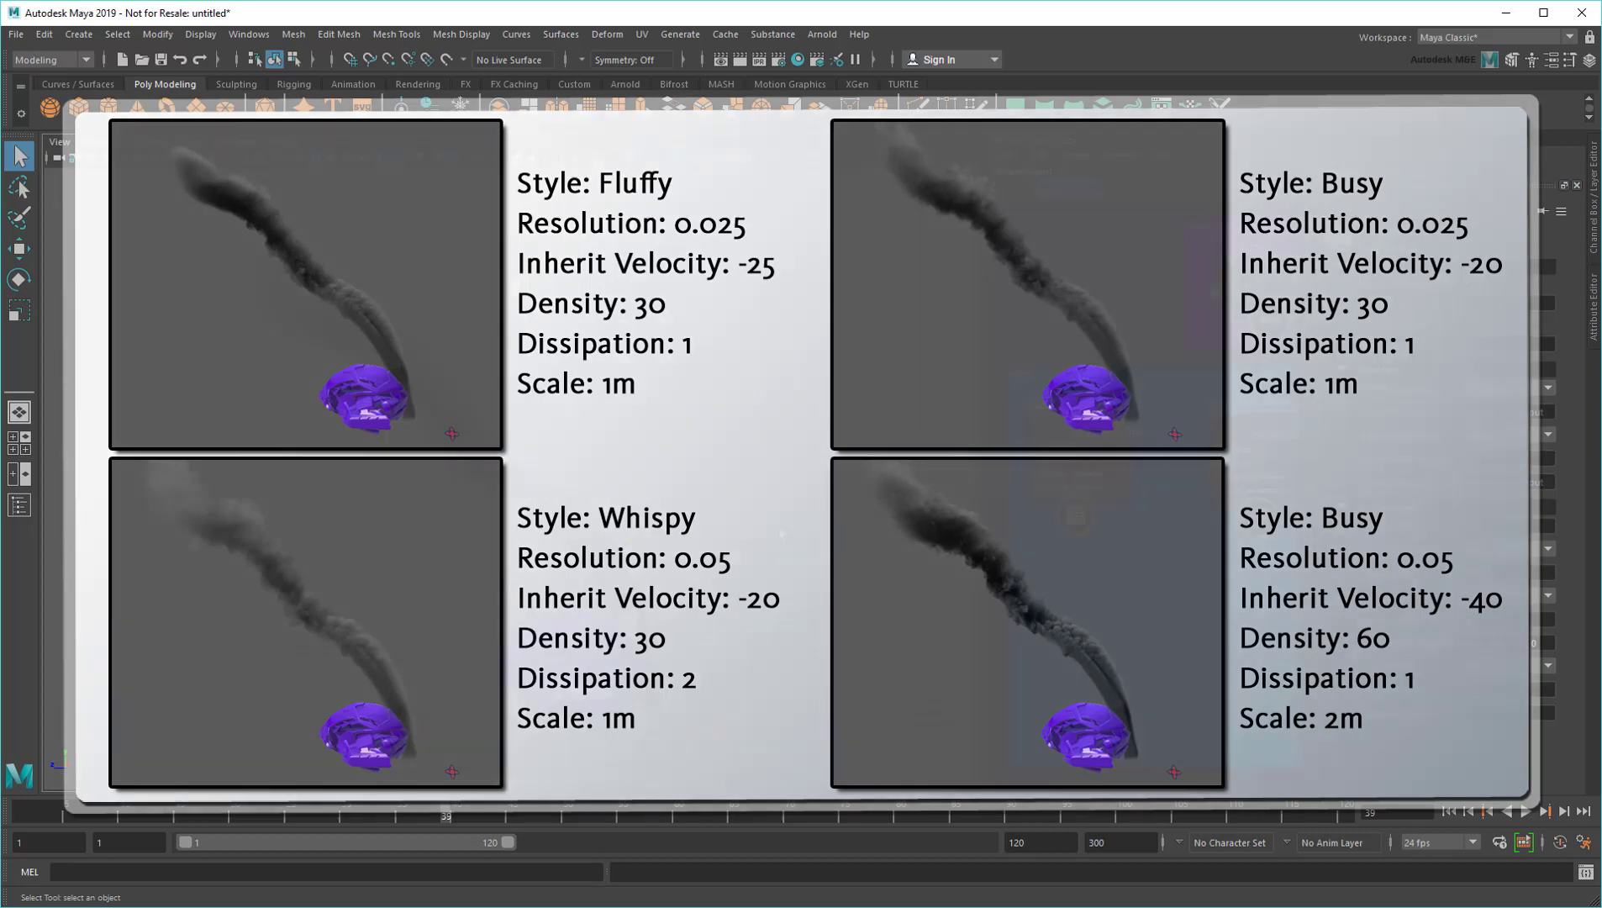
{"action": "scroll", "coordinate": [1148, 562], "scroll_direction": "down", "scroll_amount": 3}
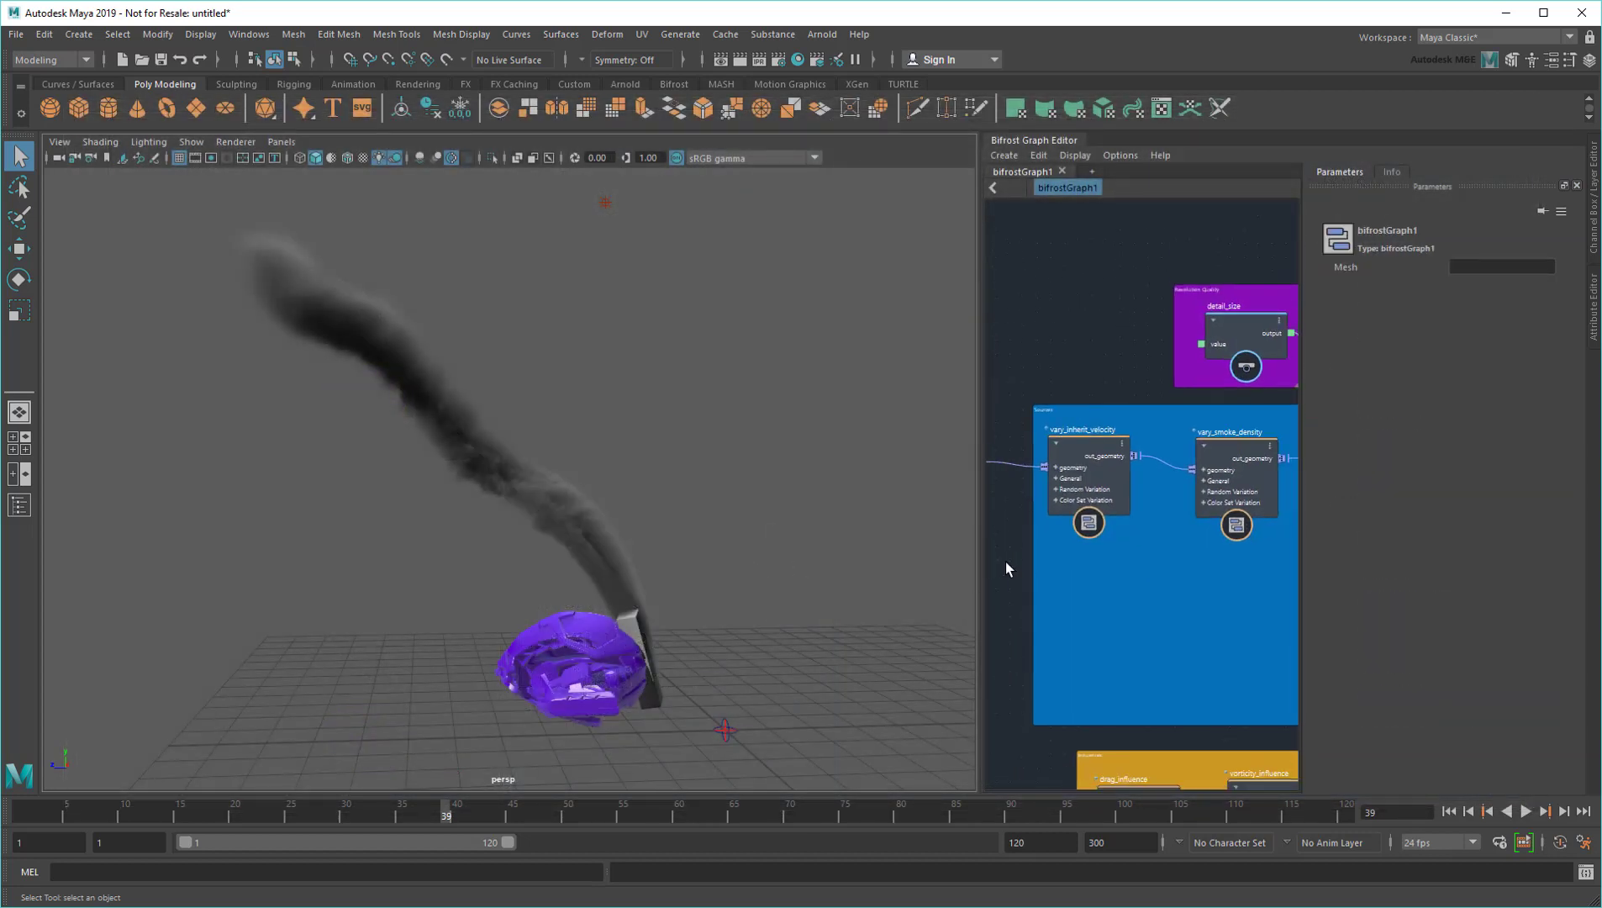
{"action": "scroll", "coordinate": [1065, 572], "scroll_direction": "down", "scroll_amount": 3}
{"action": "scroll", "coordinate": [1065, 572], "scroll_direction": "down", "scroll_amount": 2}
Widen the Bifrost Graph Editor and frame every node of the aero graph
{"action": "left_click_drag", "start_coordinate": [971, 519], "coordinate": [732, 519]}
{"action": "key", "text": "f"}
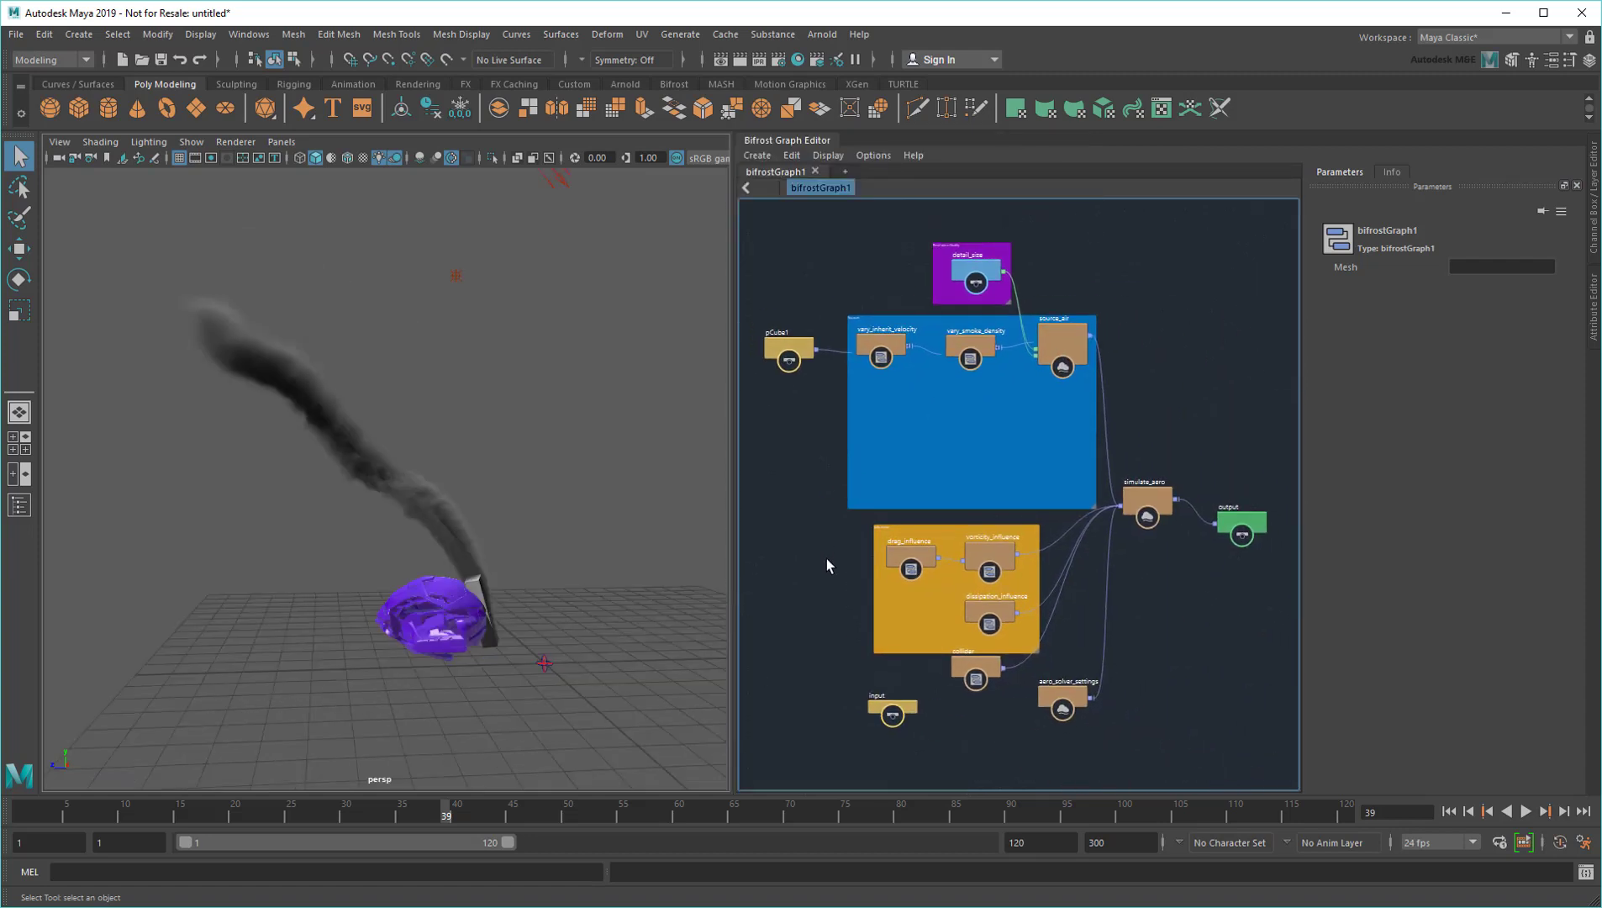